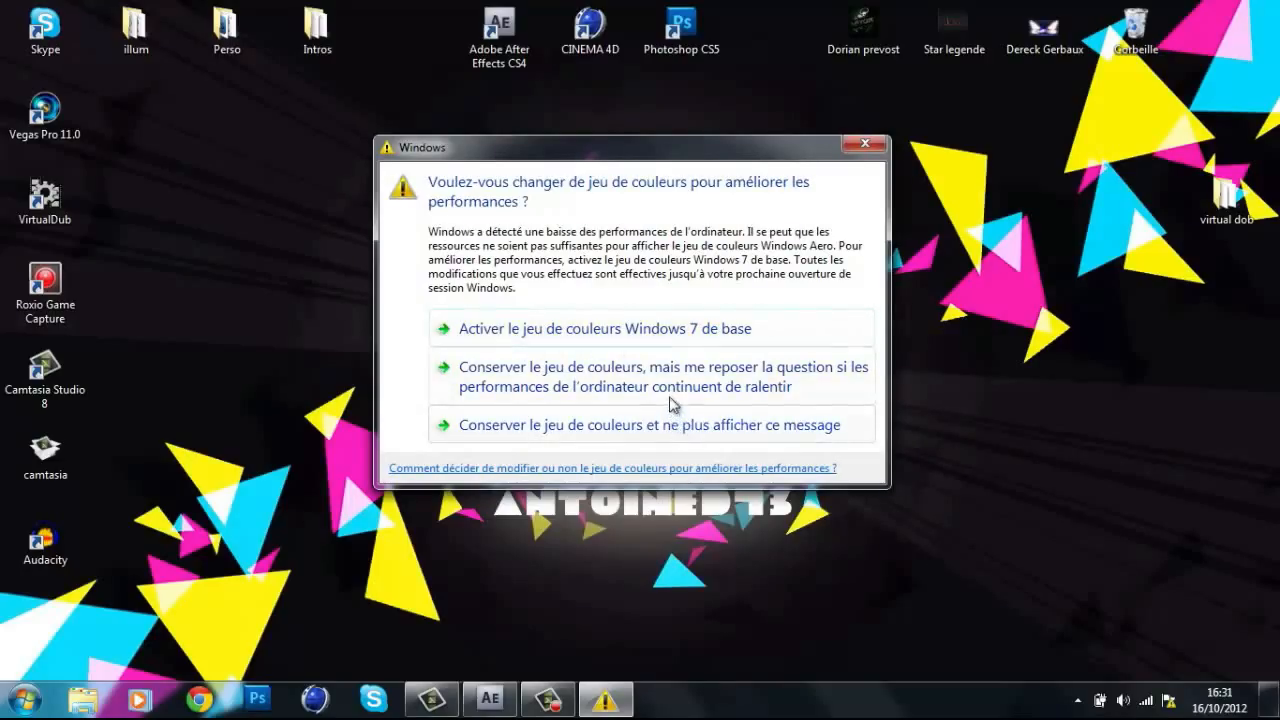
Activate the basic Windows 7 color scheme from the performance prompt and switch to After Effects.
left_click(804, 328)
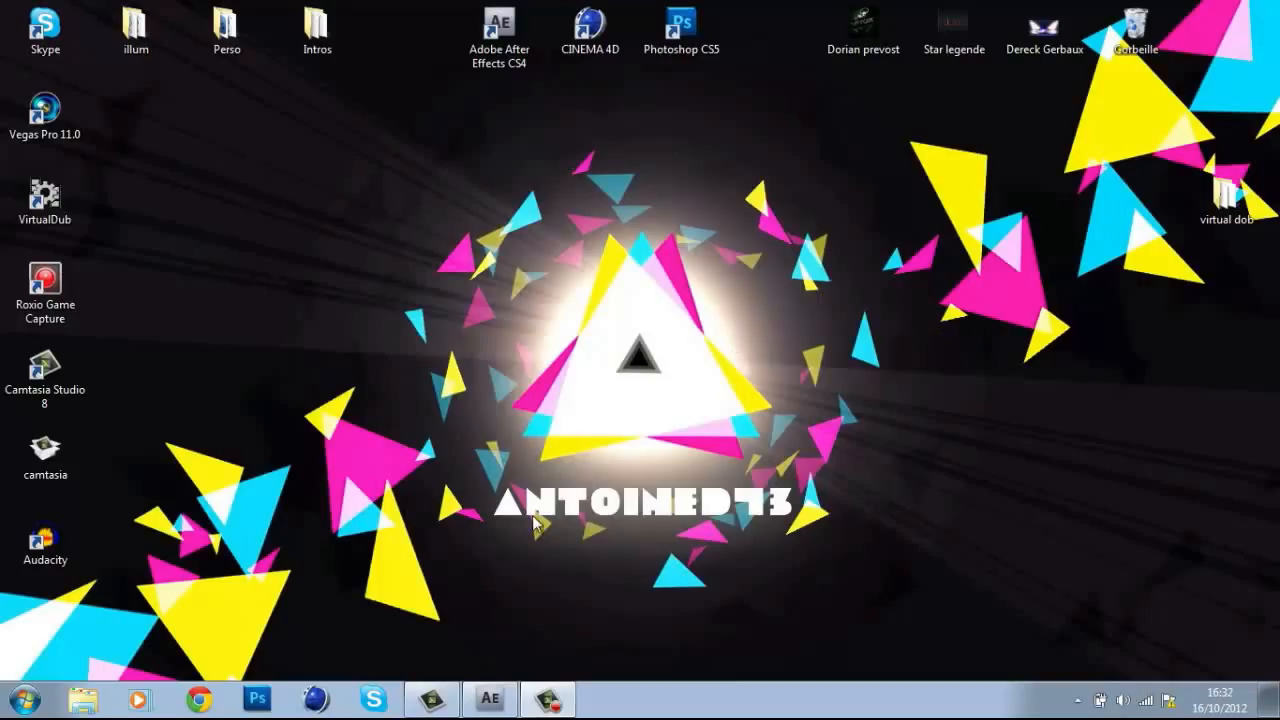
left_click(489, 699)
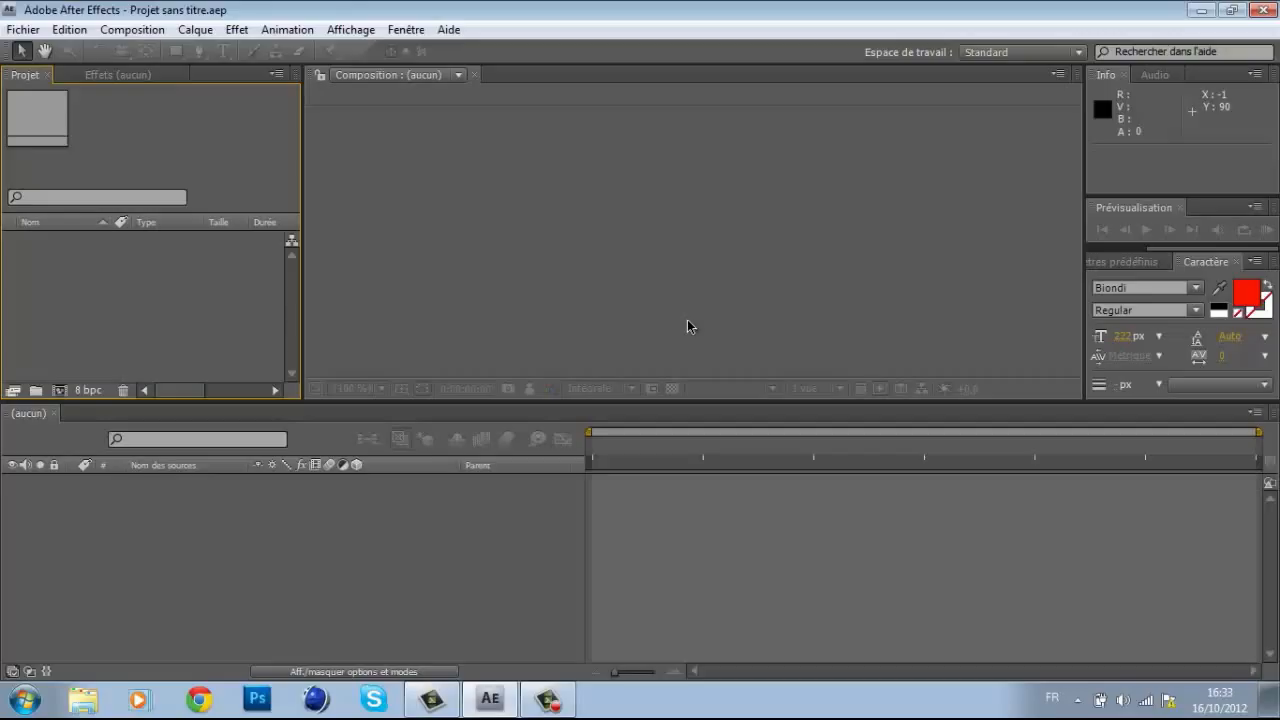
Examine the empty composition viewer, timeline and project areas of the Standard workspace.
left_click(417, 131)
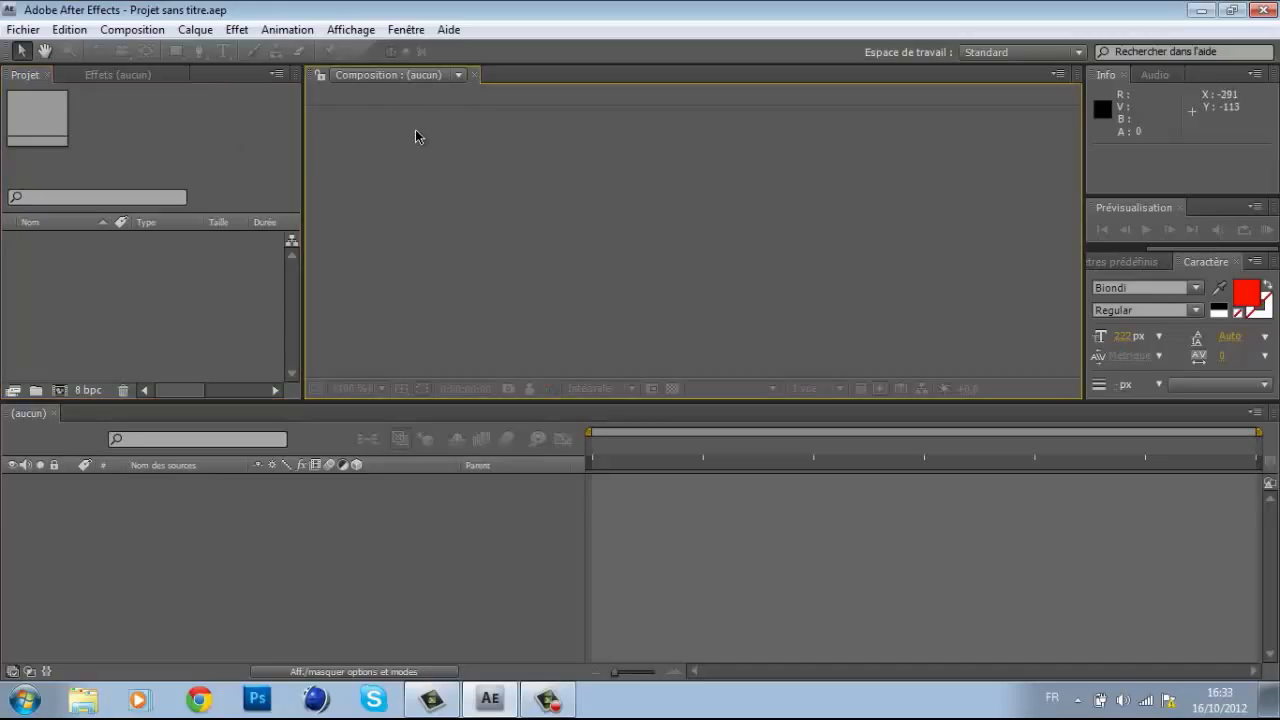
left_click(227, 612)
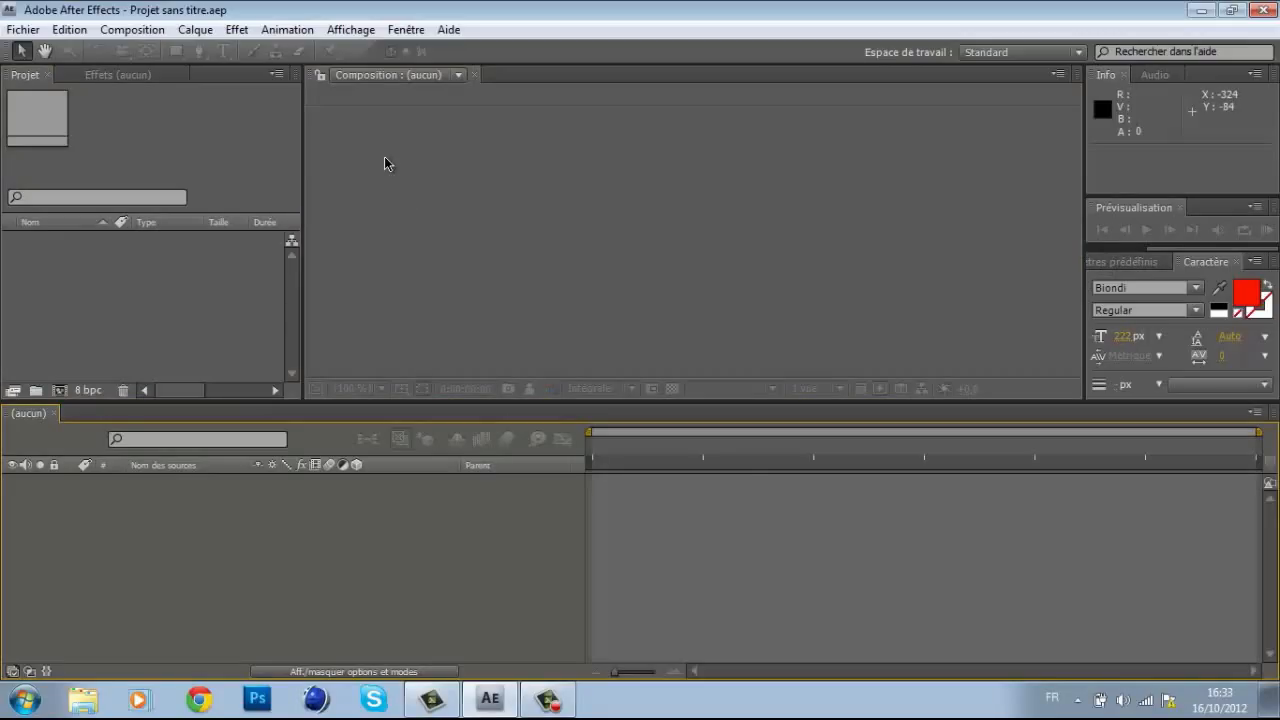
left_click(226, 148)
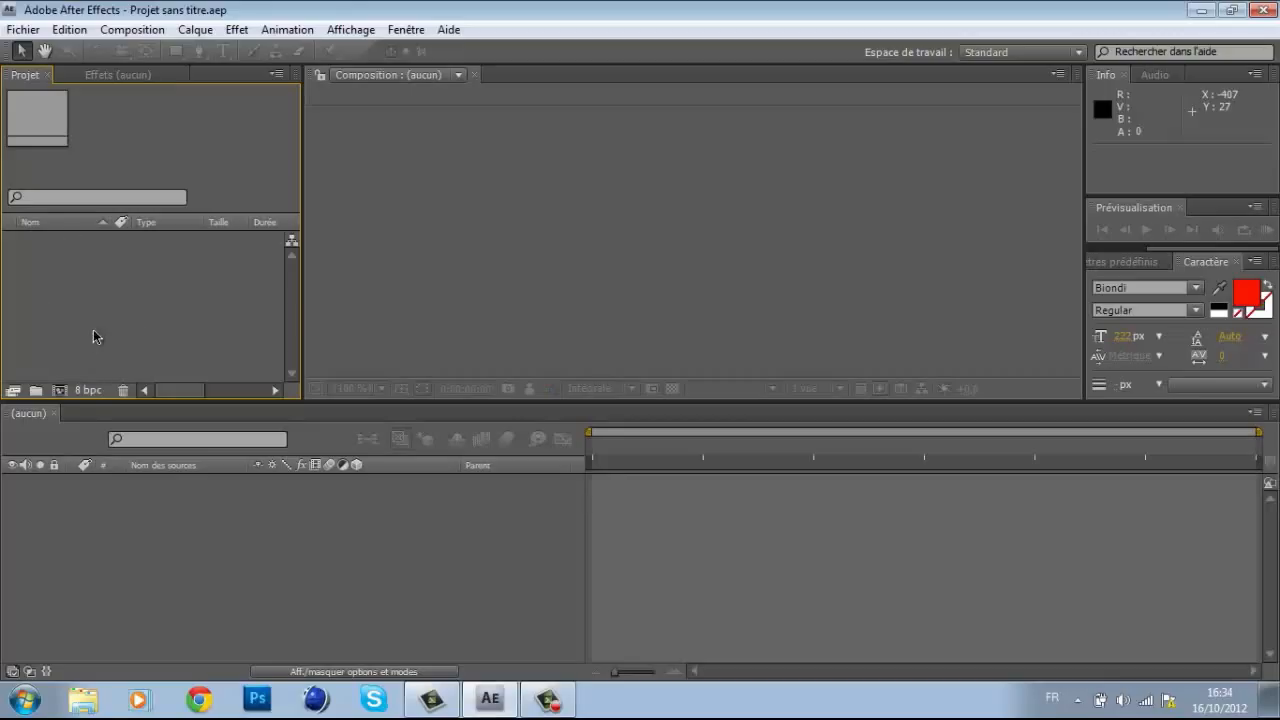
left_click(306, 510)
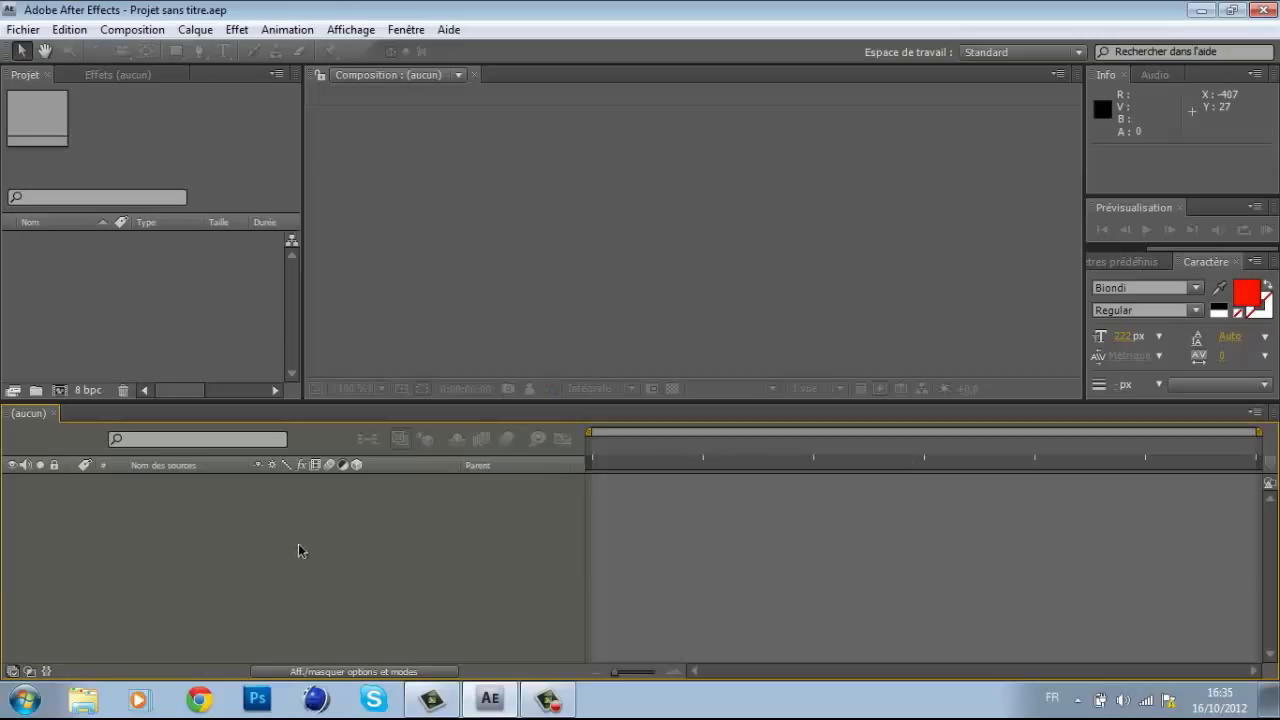
left_click(179, 272)
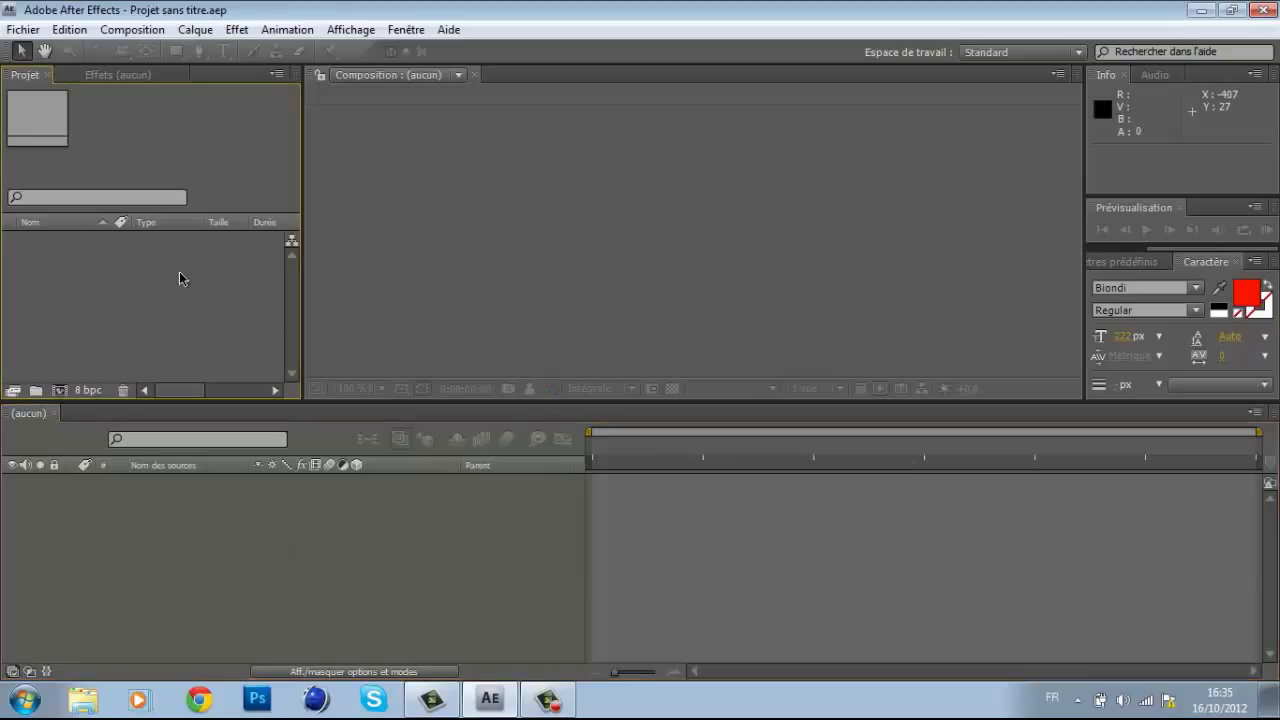
left_click(323, 598)
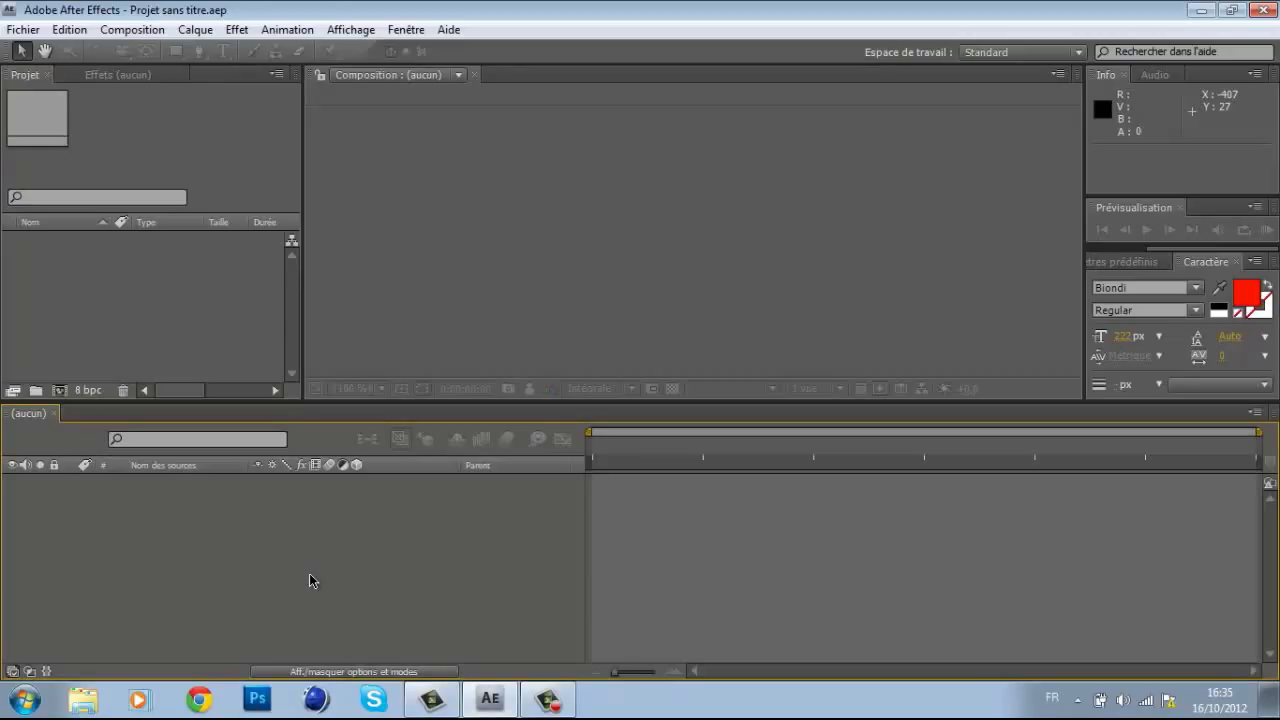
left_click(535, 346)
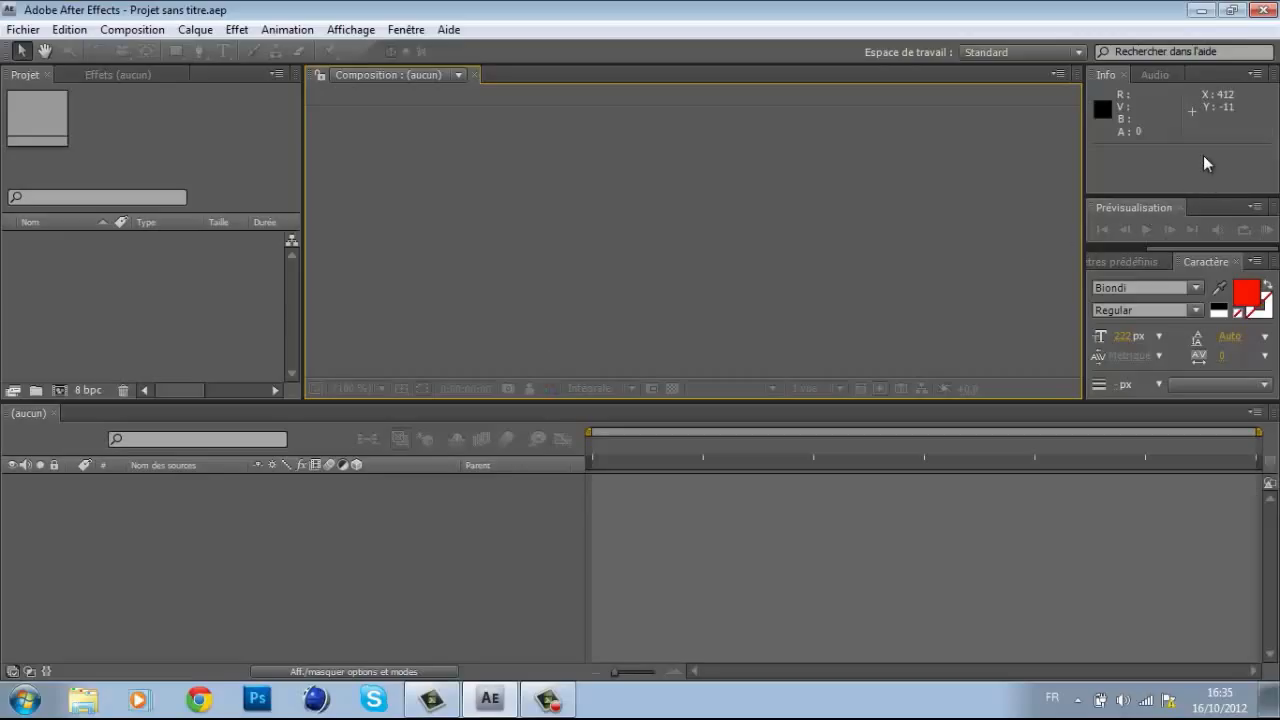
Examine the Info, Audio and preview areas, and browse the categories of effects and presets.
left_click(1164, 204)
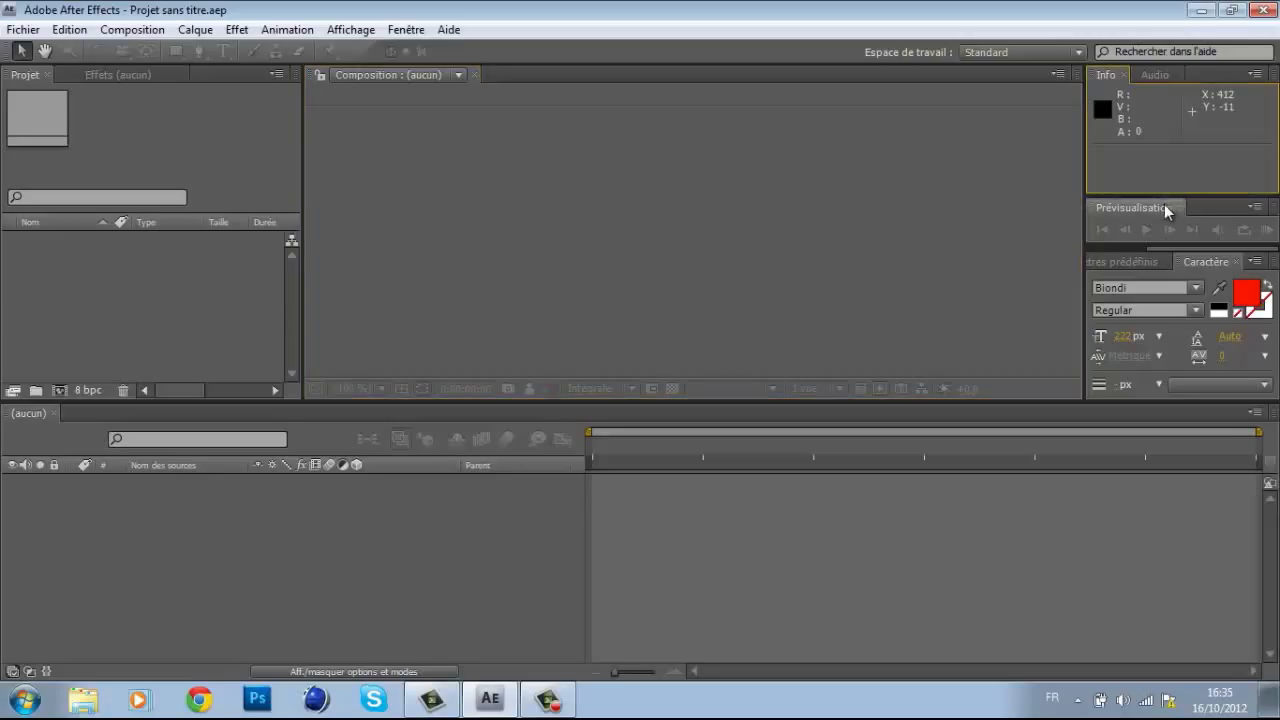
left_click(1142, 261)
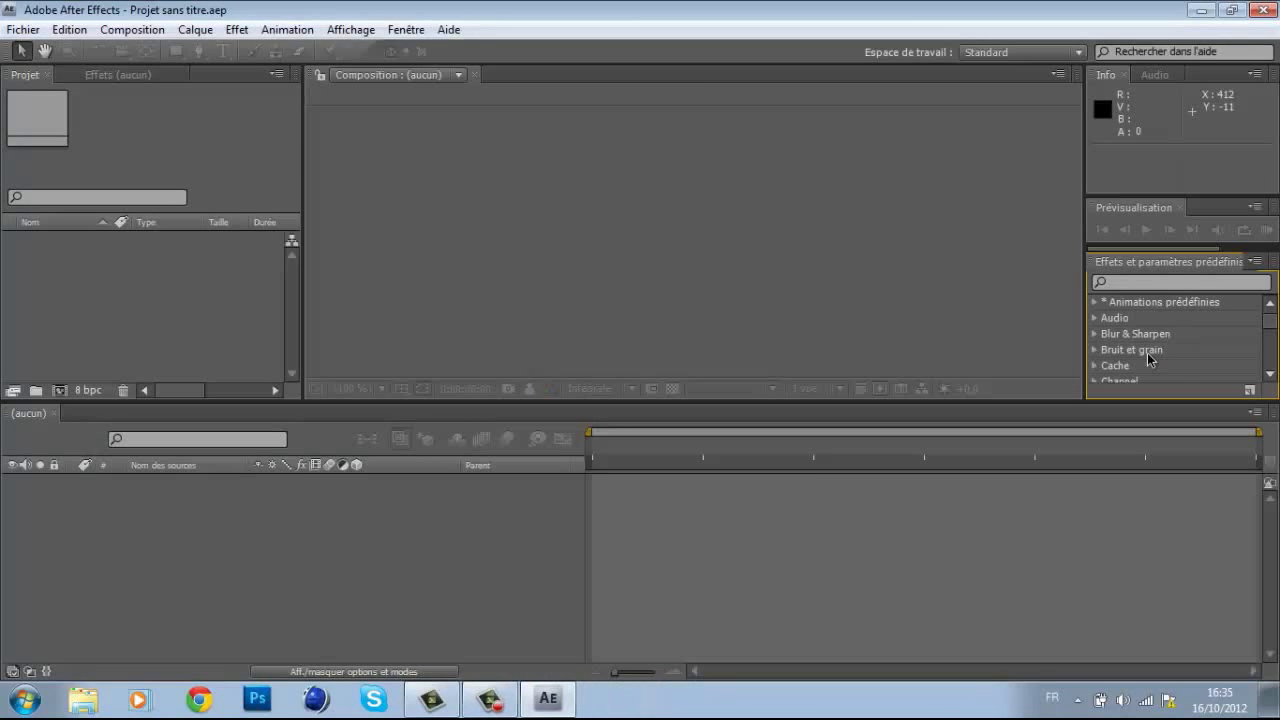
left_click_drag(1268, 320, 1276, 345)
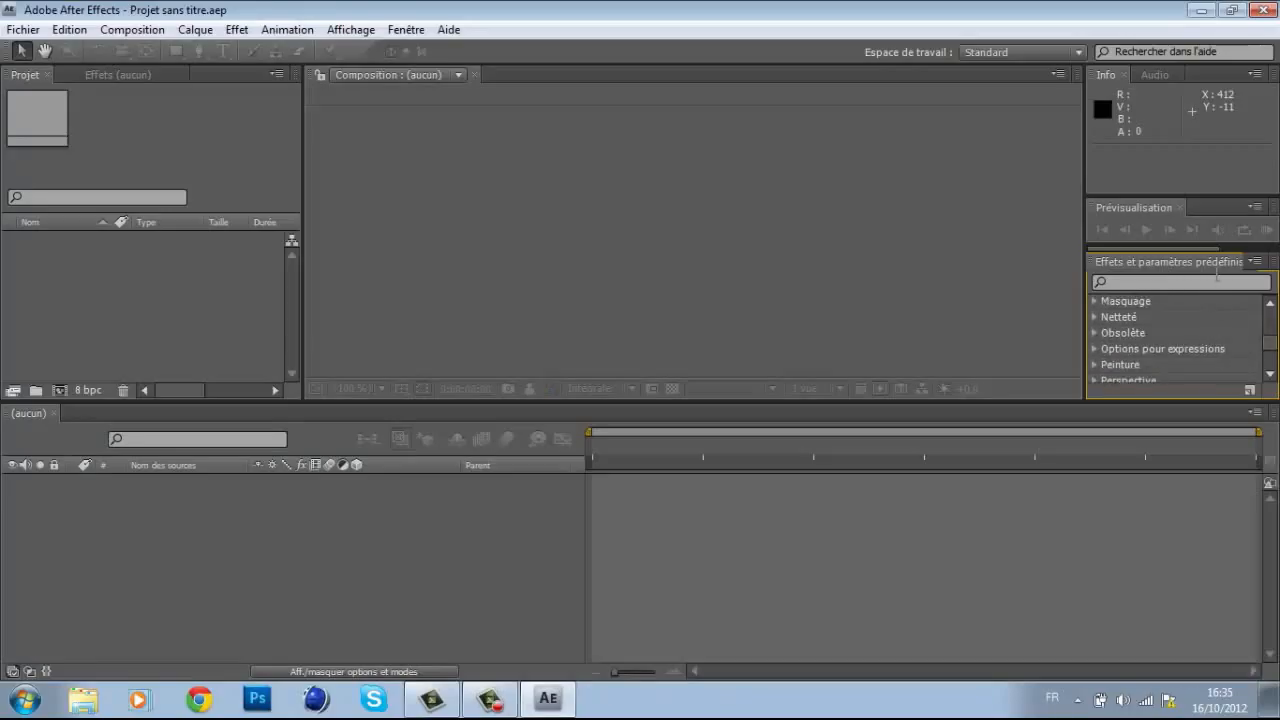
left_click(1164, 210)
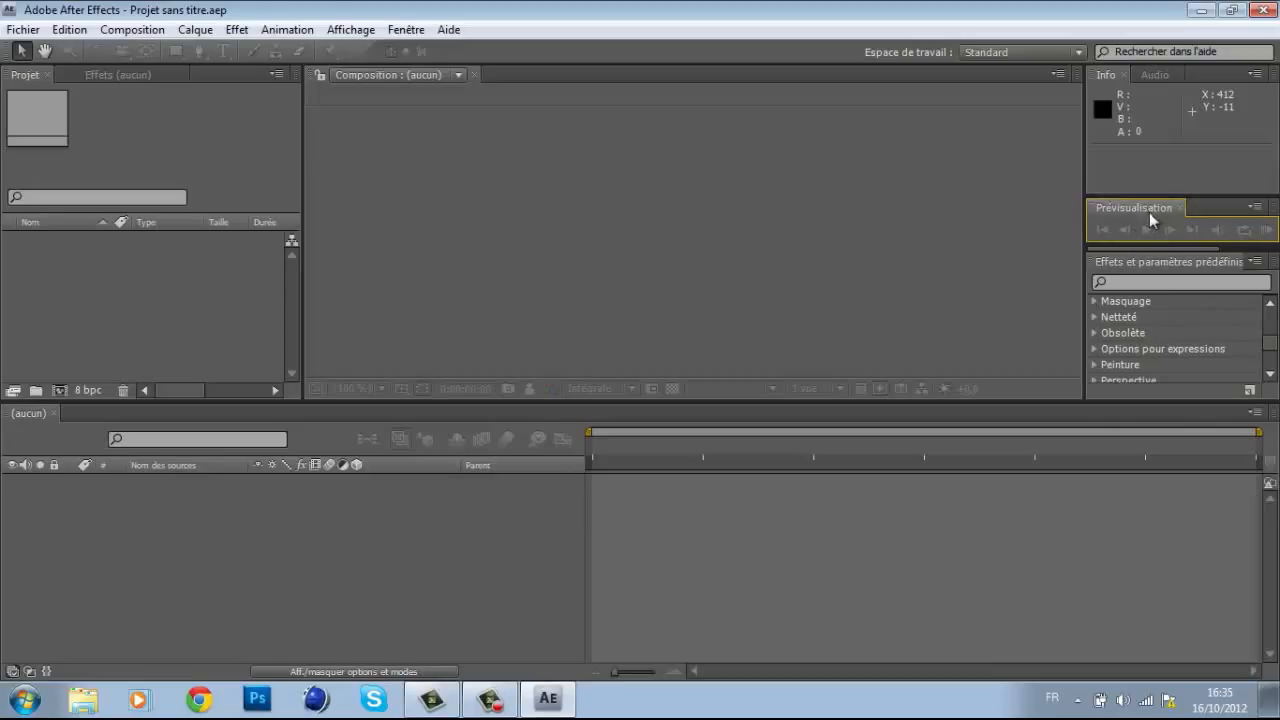
left_click(1162, 77)
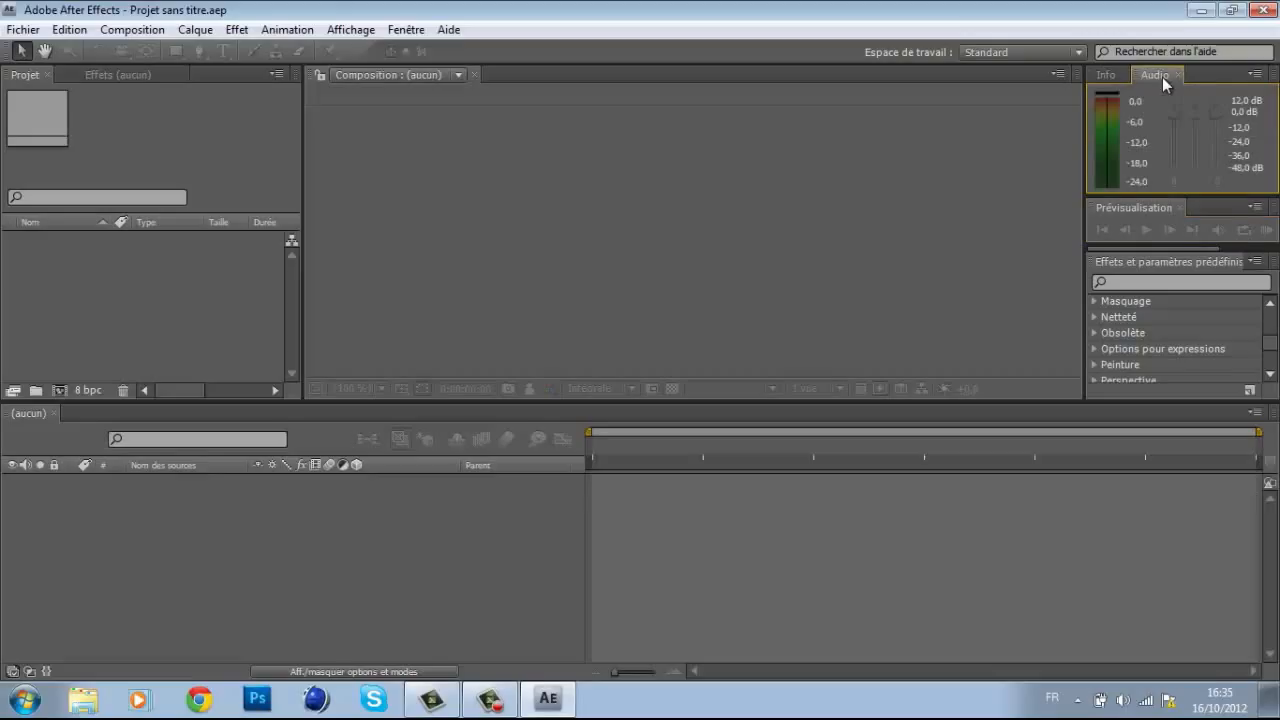
left_click(1108, 76)
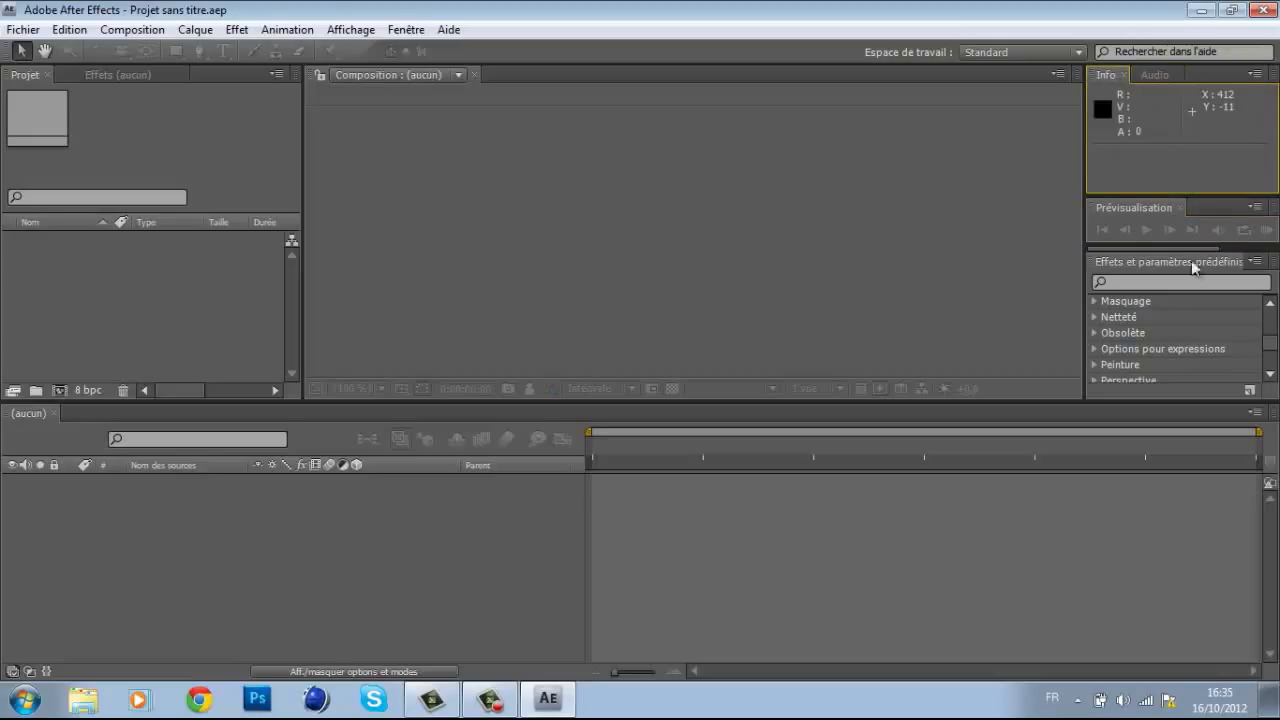
scroll(1272, 343, "up", 1)
left_click_drag(1273, 343, 1273, 320)
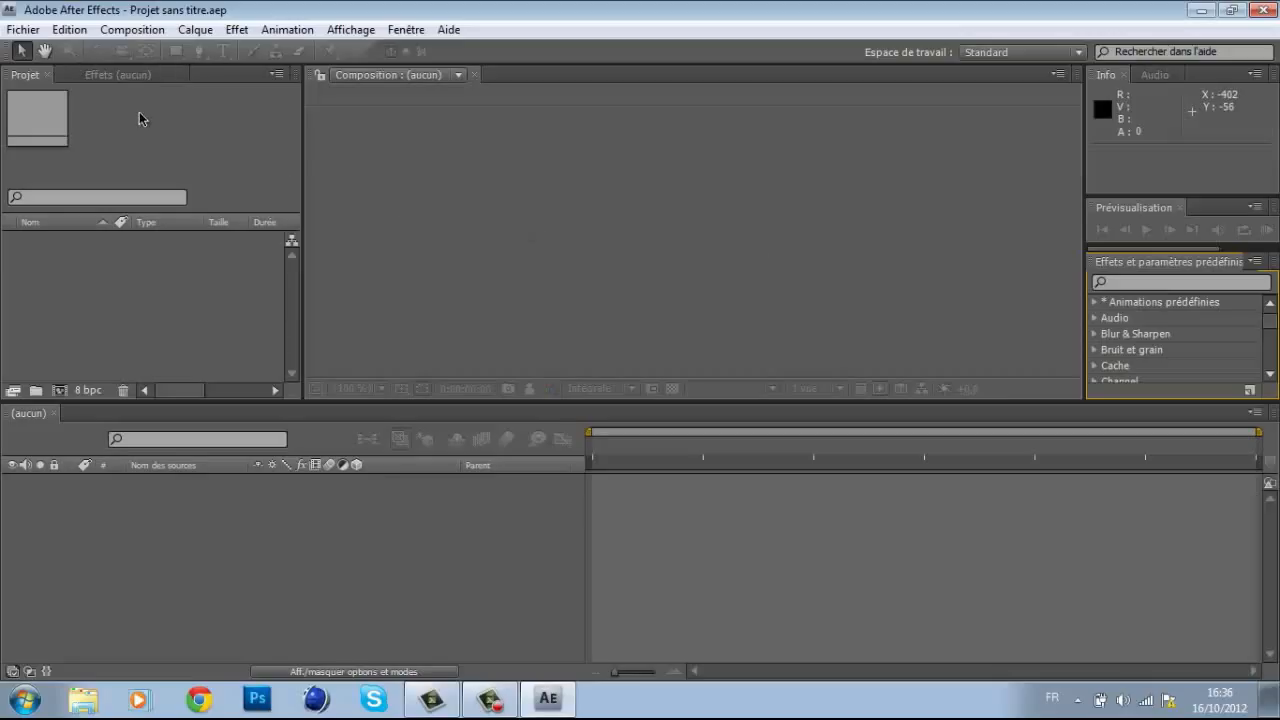
Import the JPEG image Fond écran.jpg from the Mes images folder and select it in the project.
left_click(34, 36)
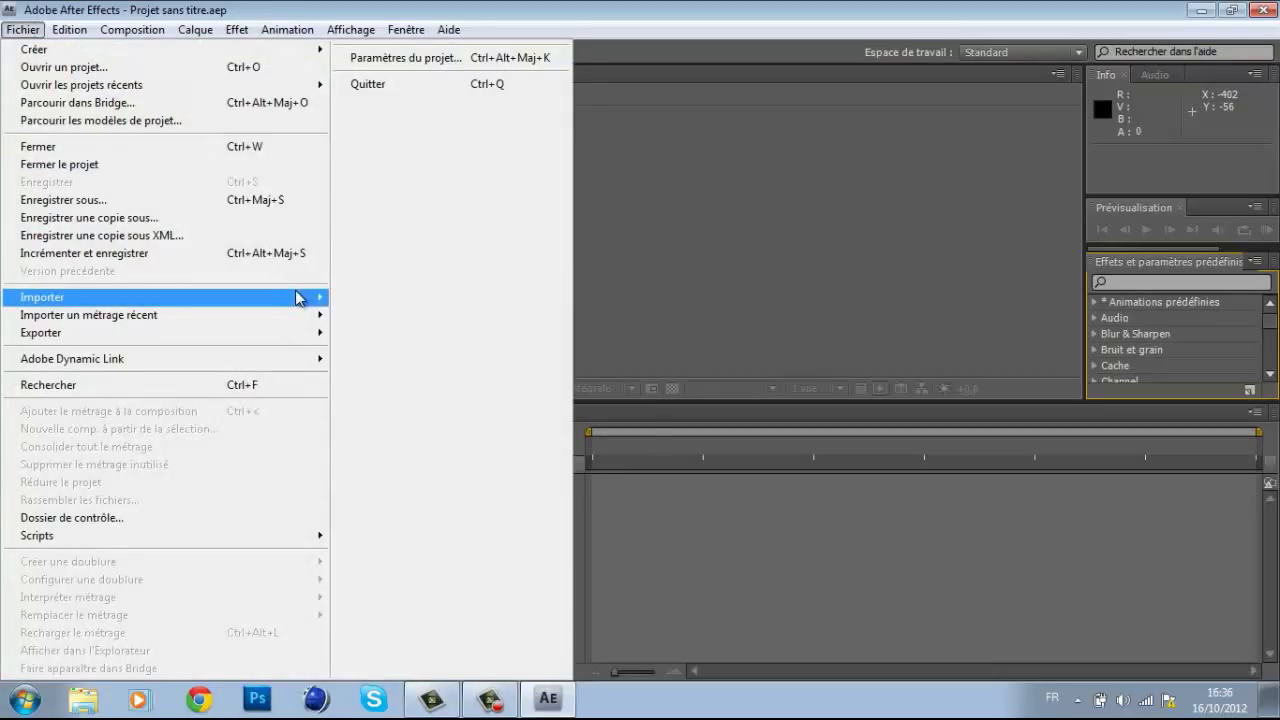
mouse_move(298, 297)
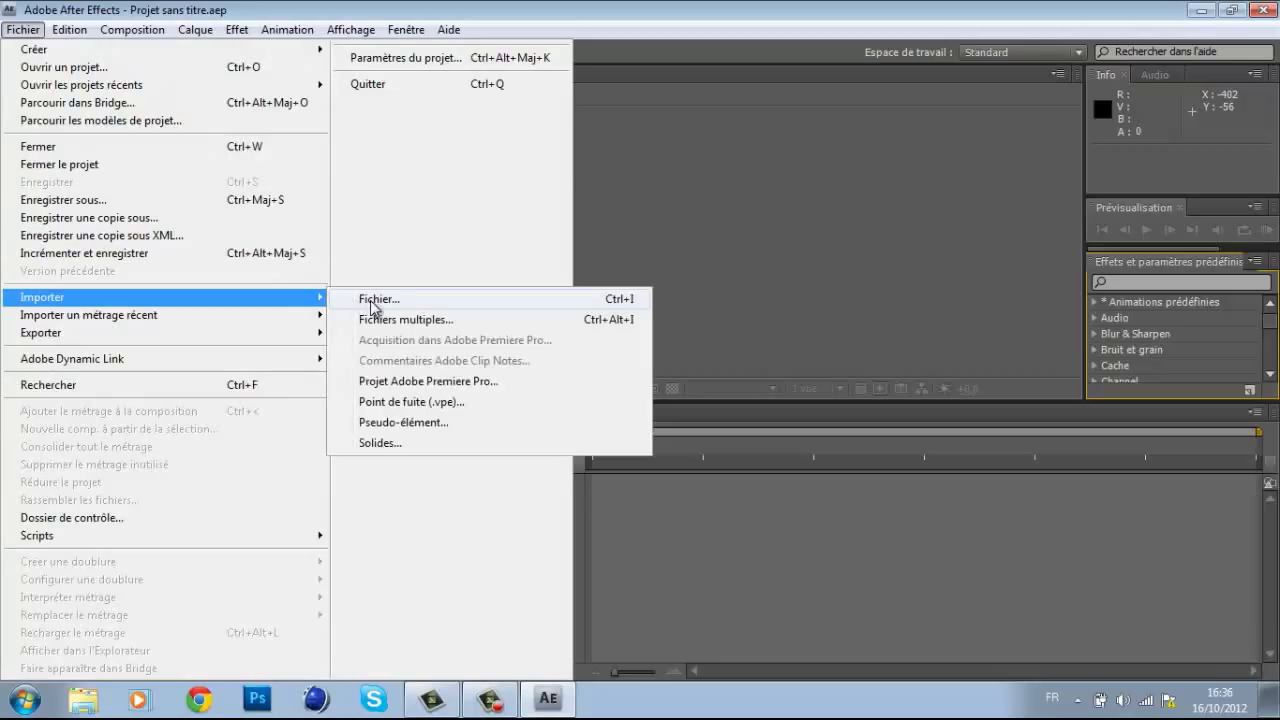
left_click(370, 300)
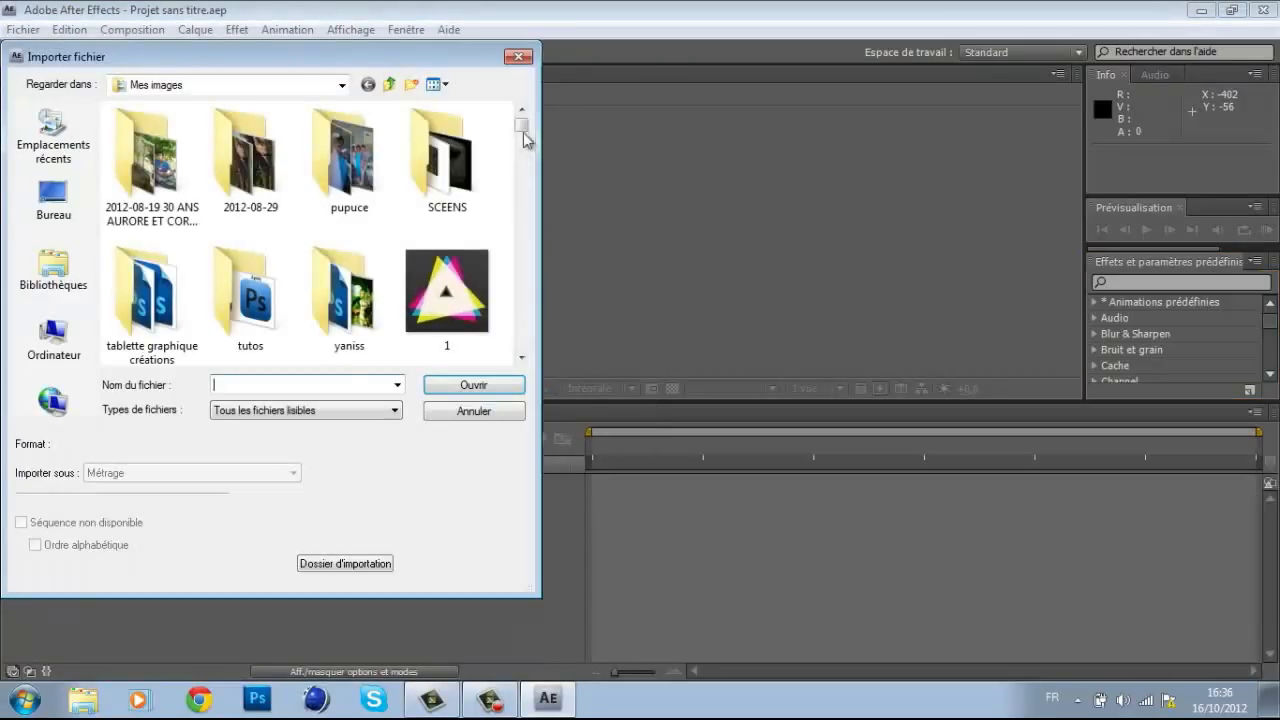
left_click_drag(524, 132, 528, 265)
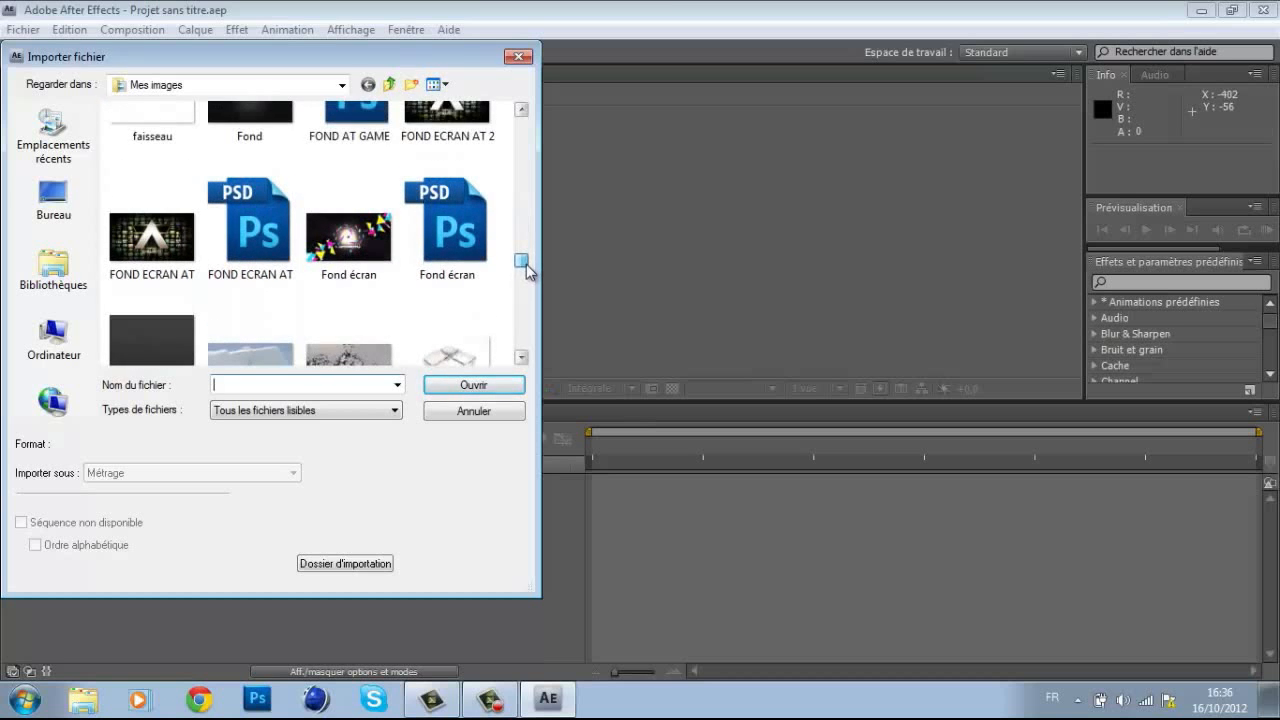
double_click(359, 209)
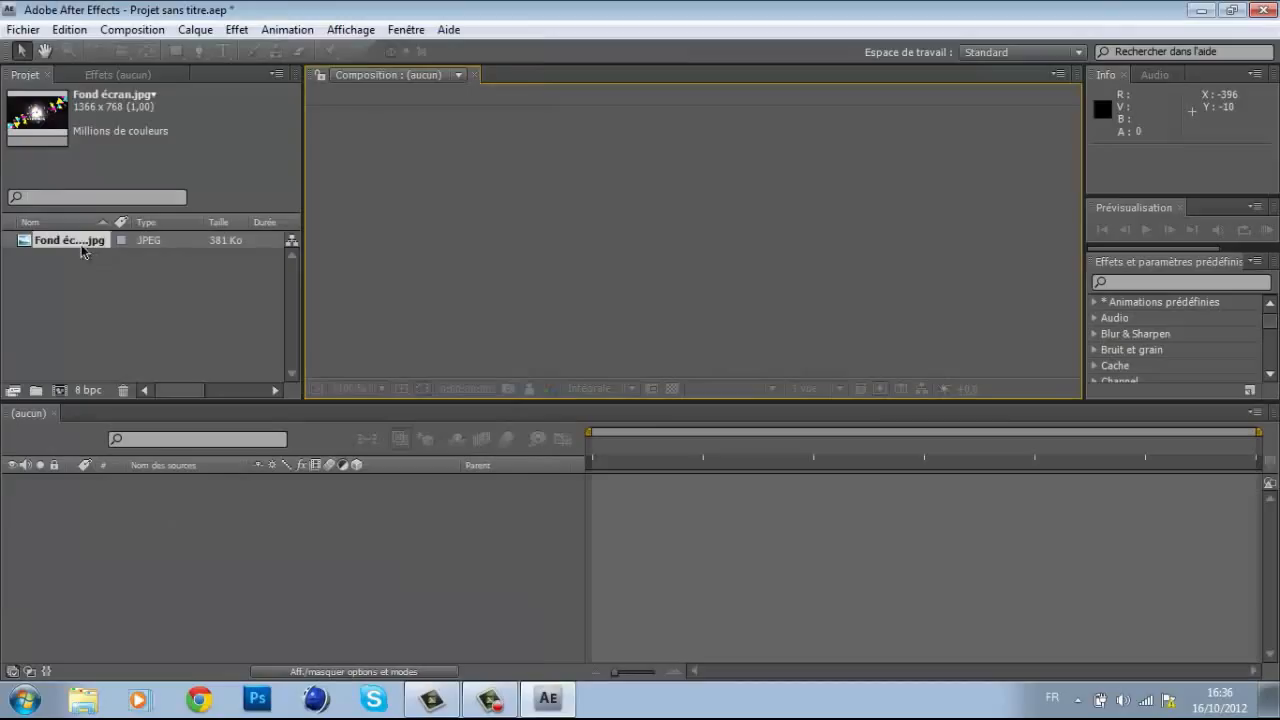
left_click(90, 273)
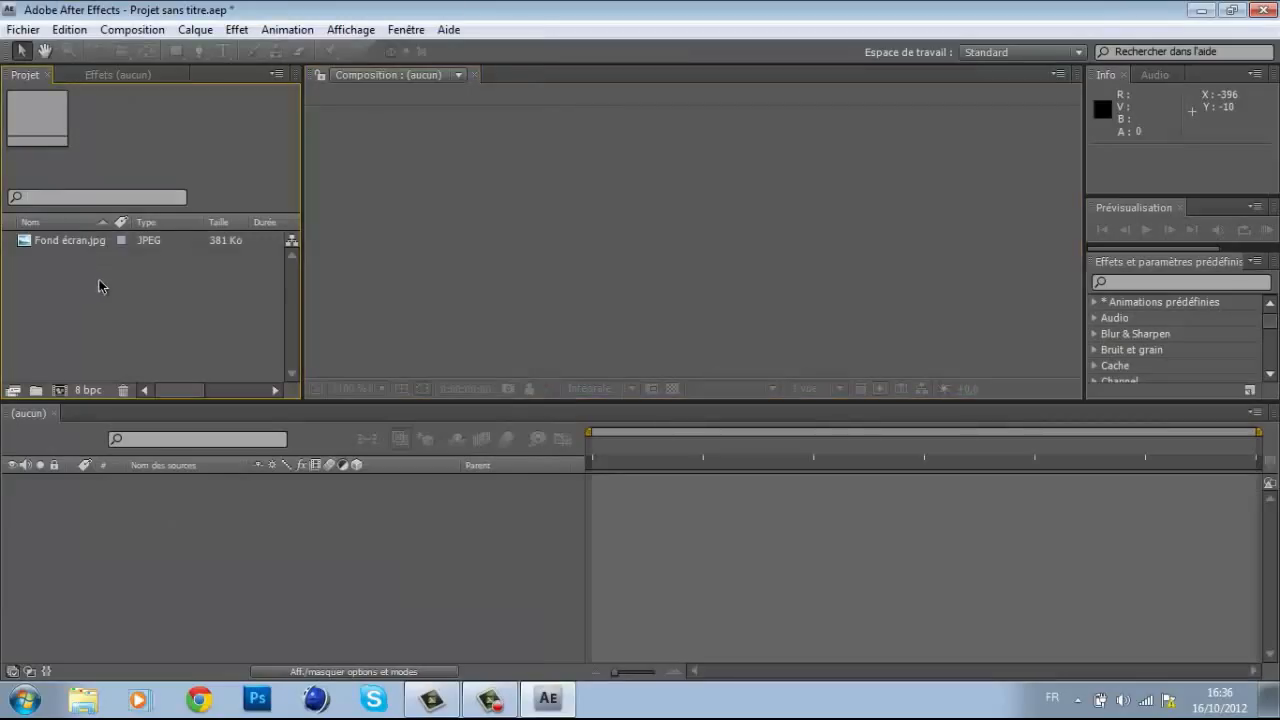
left_click(92, 243)
left_click(101, 277)
left_click(85, 240)
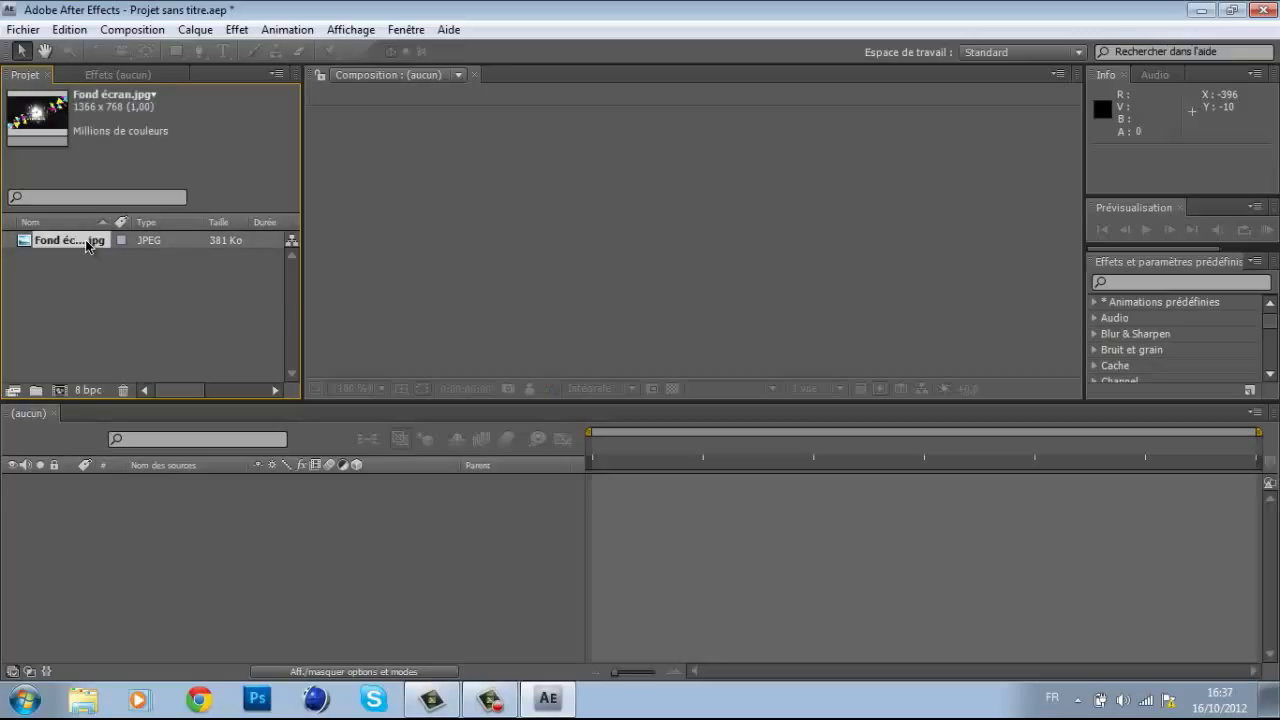
Create a new composition with a duration of 0;10;00;00 and restore the viewer's screen refresh.
left_click(133, 33)
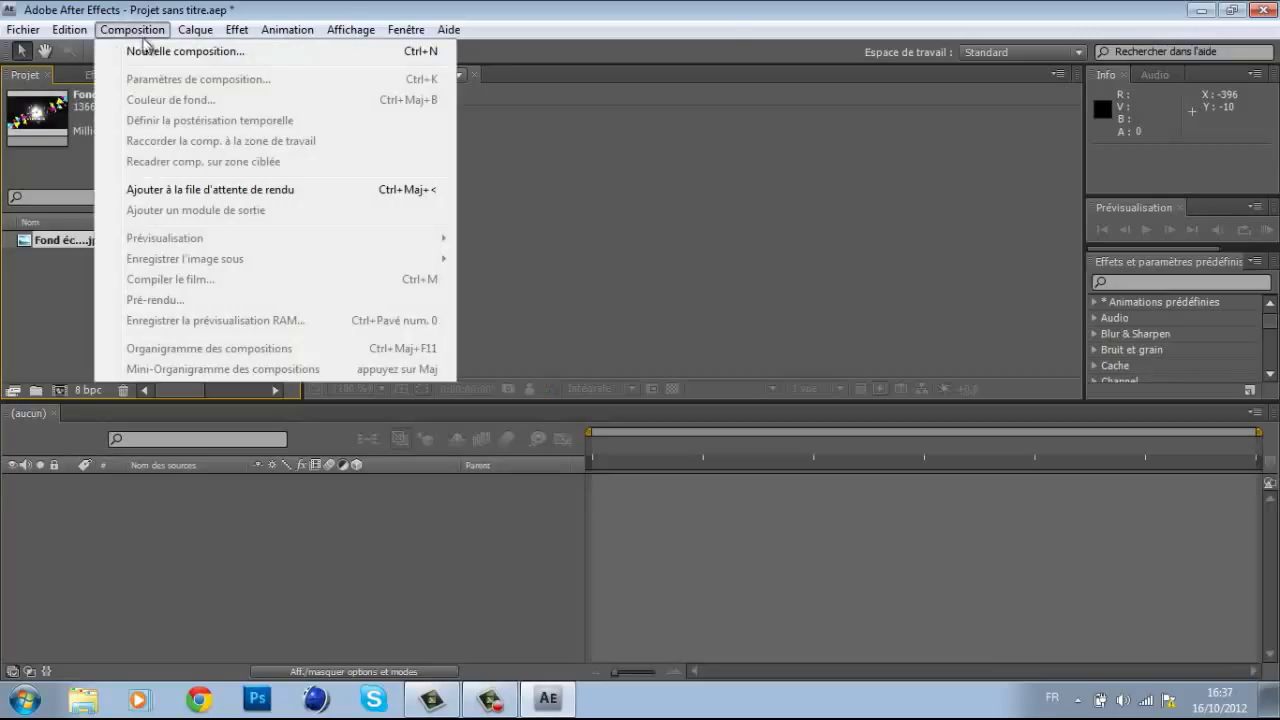
left_click(148, 50)
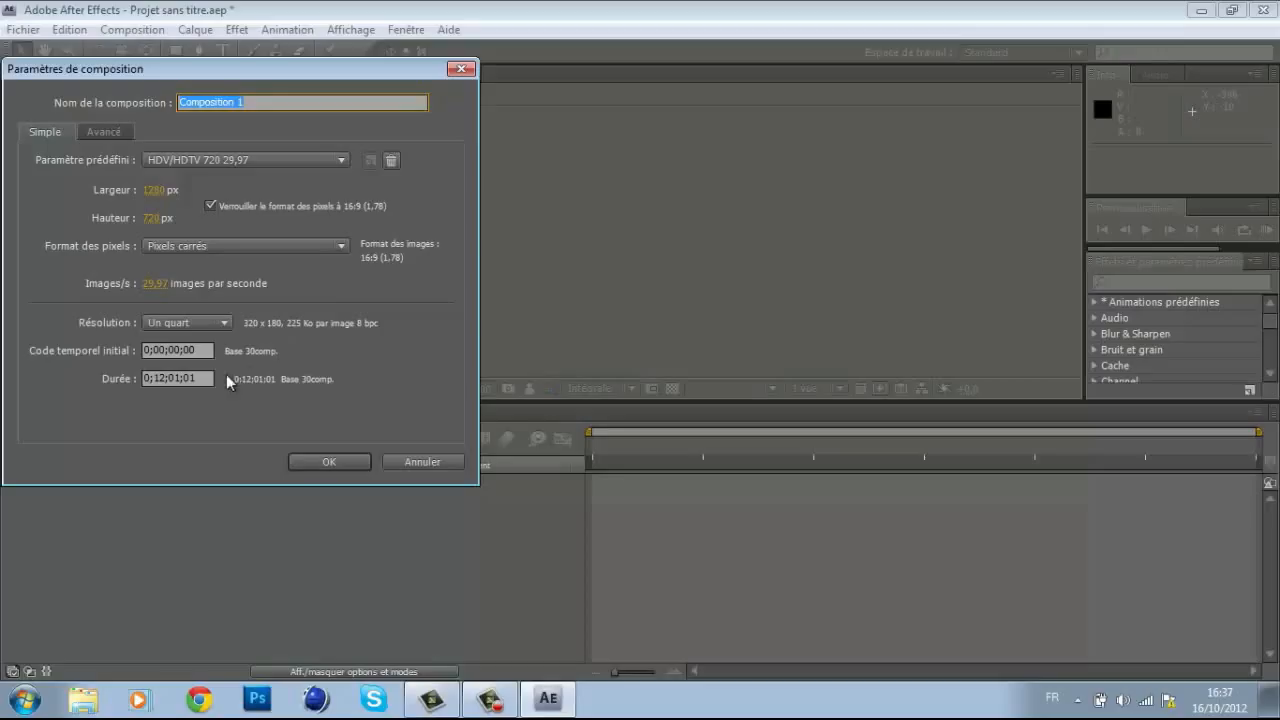
left_click_drag(205, 378, 158, 376)
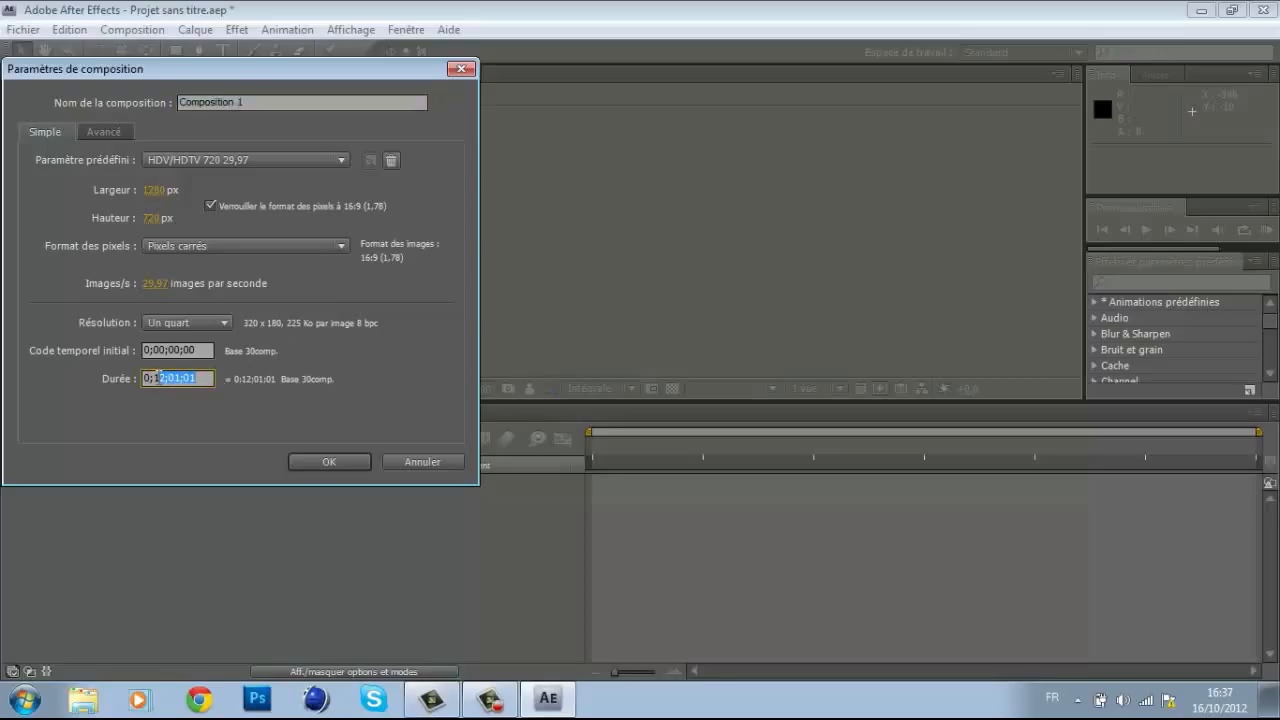
left_click(164, 377)
key("BackSpace")
type("0")
left_click_drag(175, 378, 181, 378)
type("0;00")
left_click_drag(197, 378, 190, 378)
type("0")
left_click(303, 461)
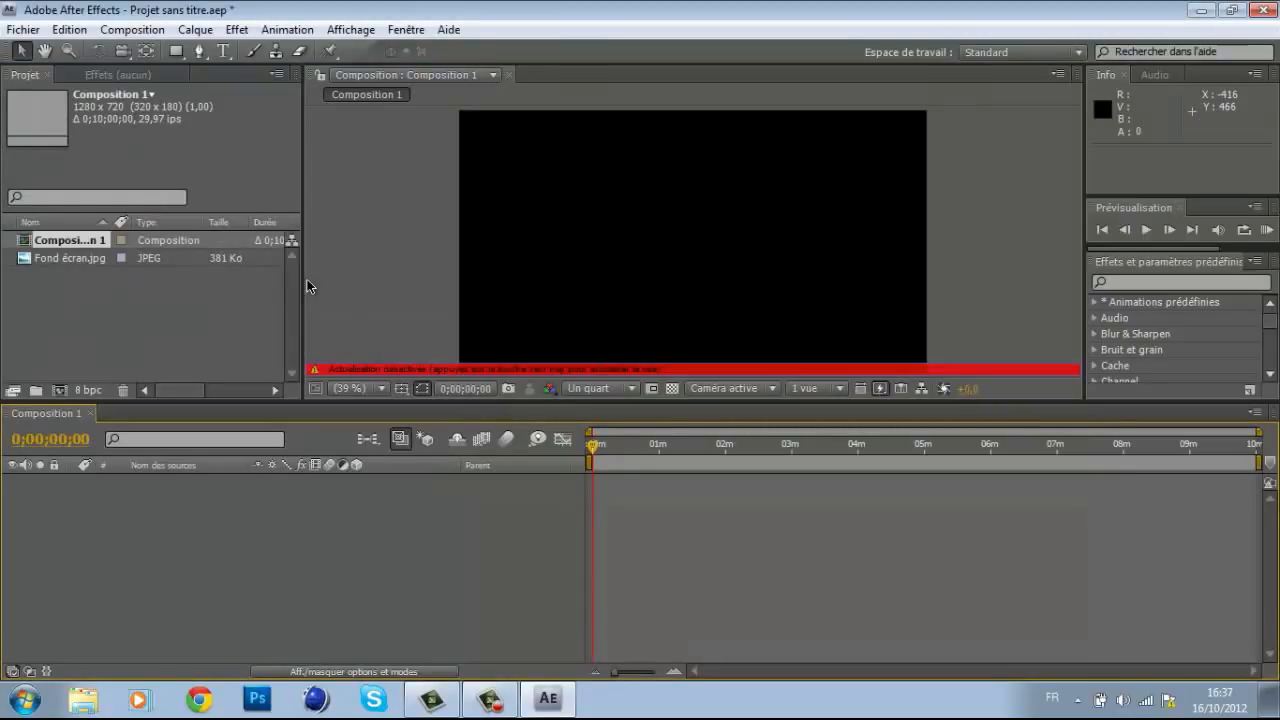
key("Caps_Lock")
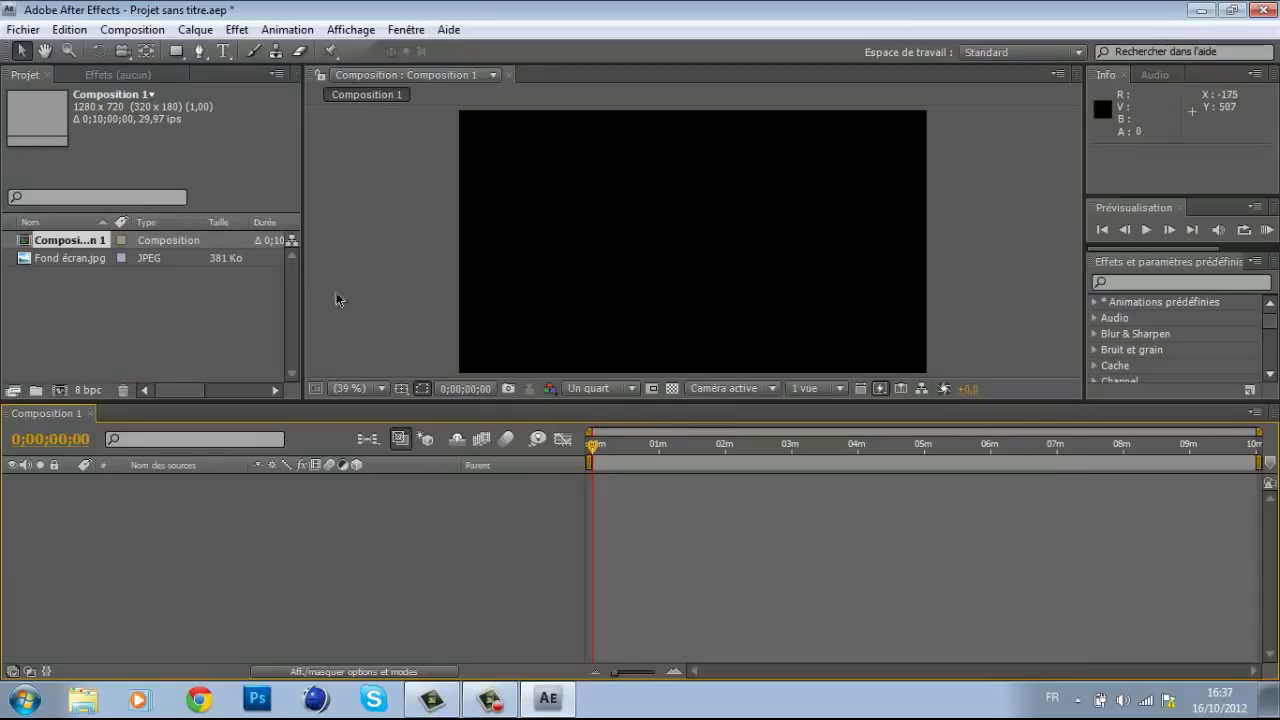
Add the imported Fond écran.jpg image to the timeline of Composition 1 as a layer.
left_click(92, 240)
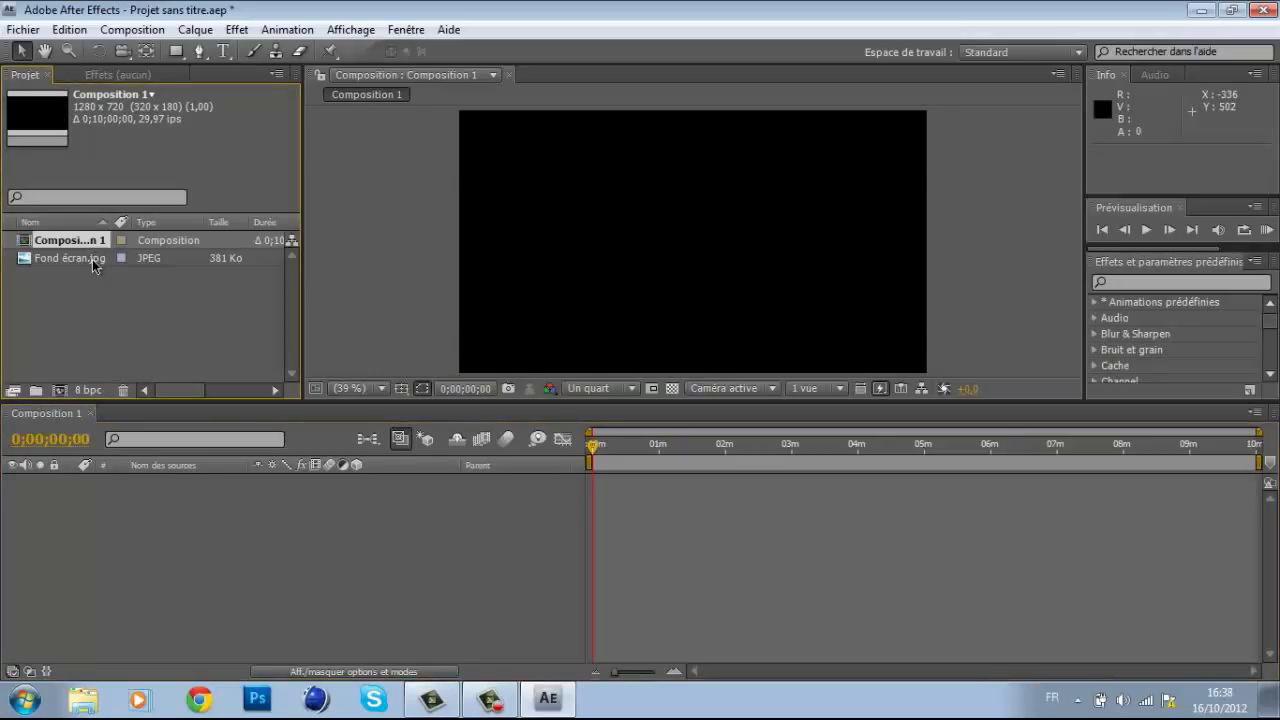
left_click(93, 258)
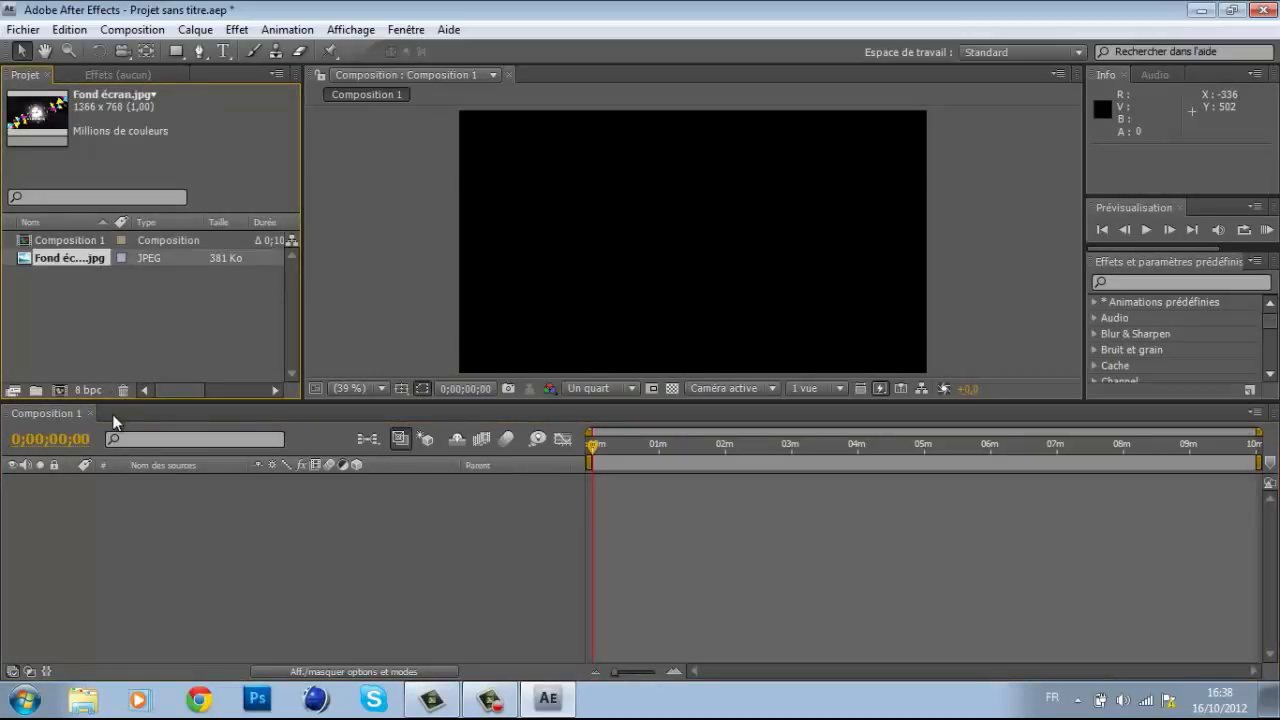
left_click(62, 412)
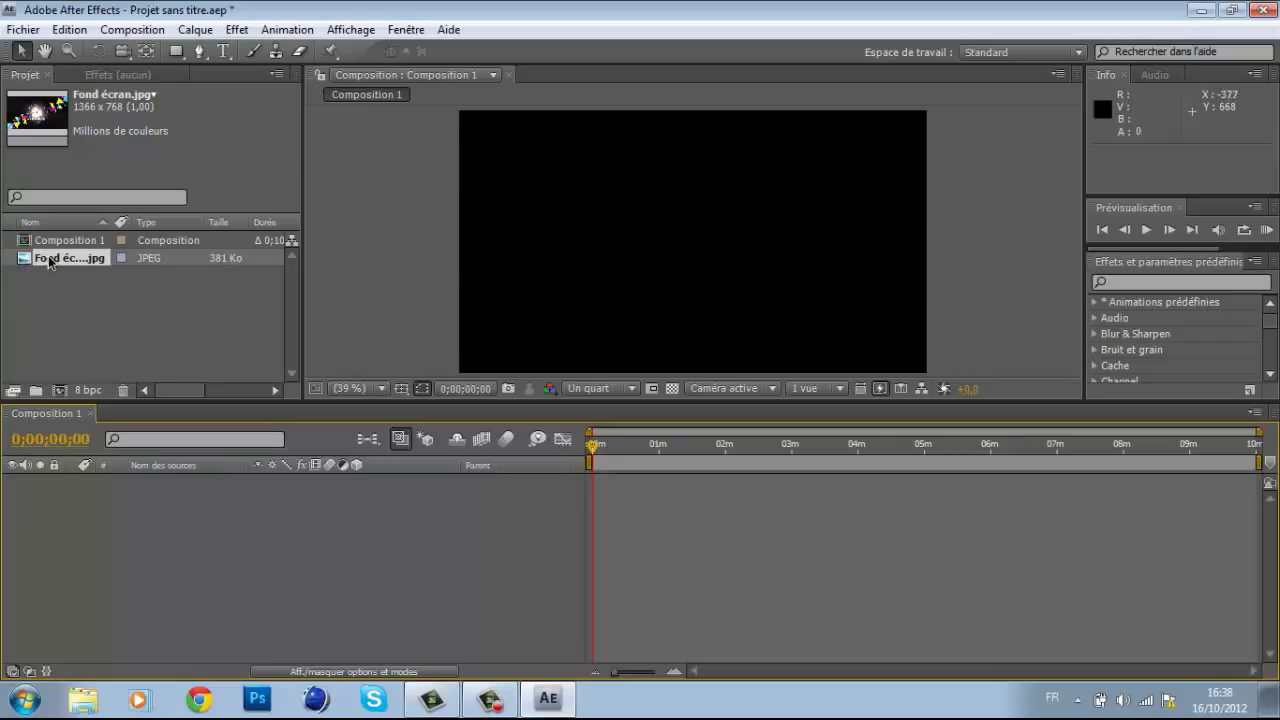
left_click_drag(48, 255, 117, 527)
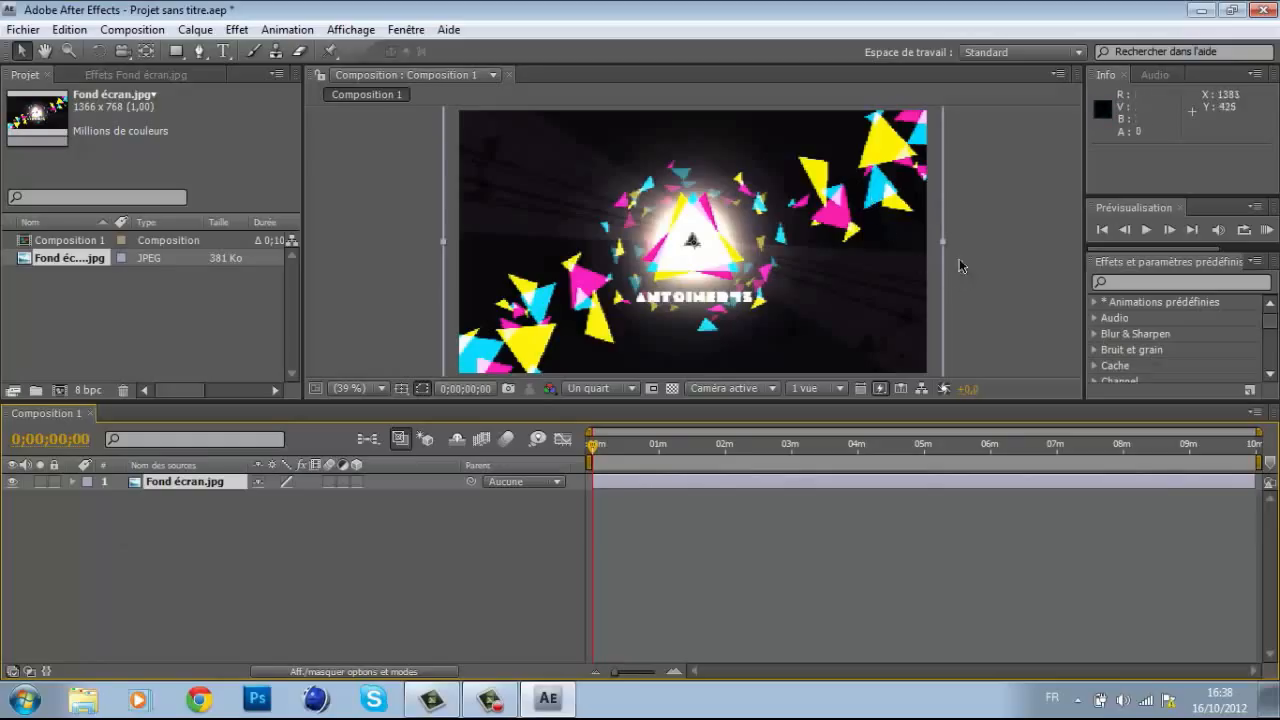
Try stretching the Fond écran.jpg layer horizontally to 102% in the viewer, and undo the scaling.
mouse_move(944, 241)
left_mouse_down()
mouse_move(928, 246)
mouse_move(950, 244)
left_mouse_up()
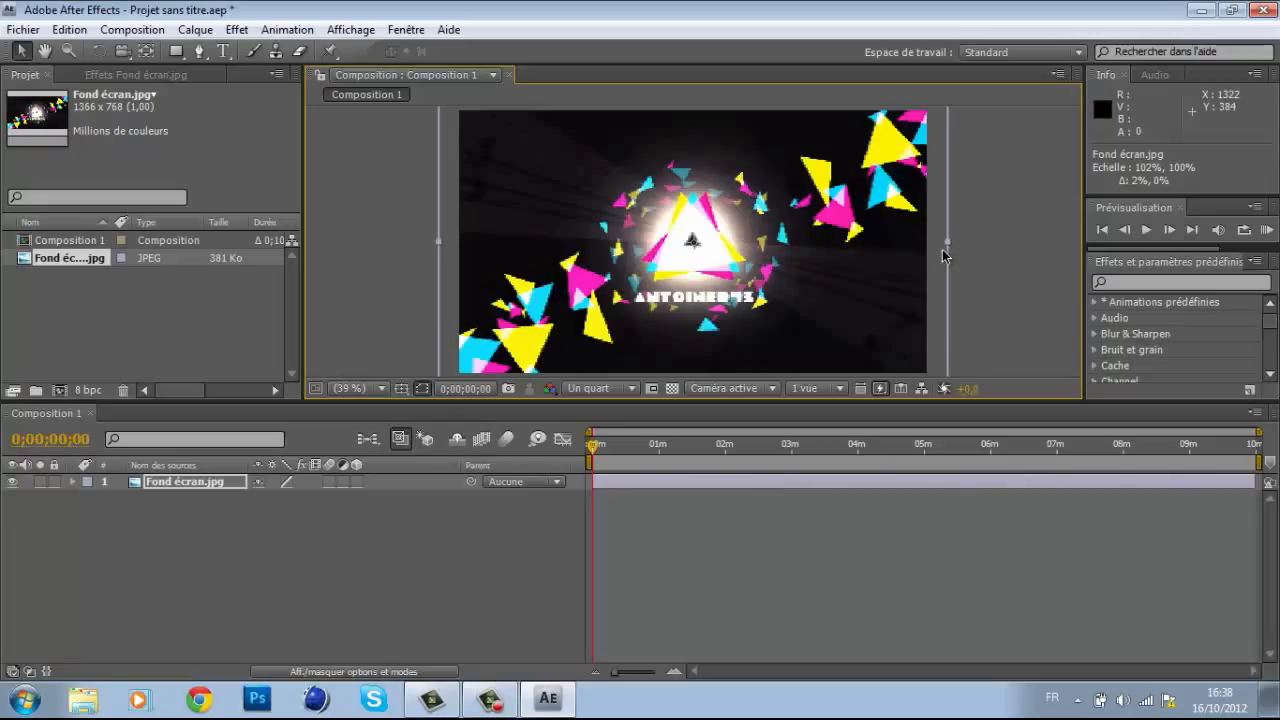
key("ctrl+z")
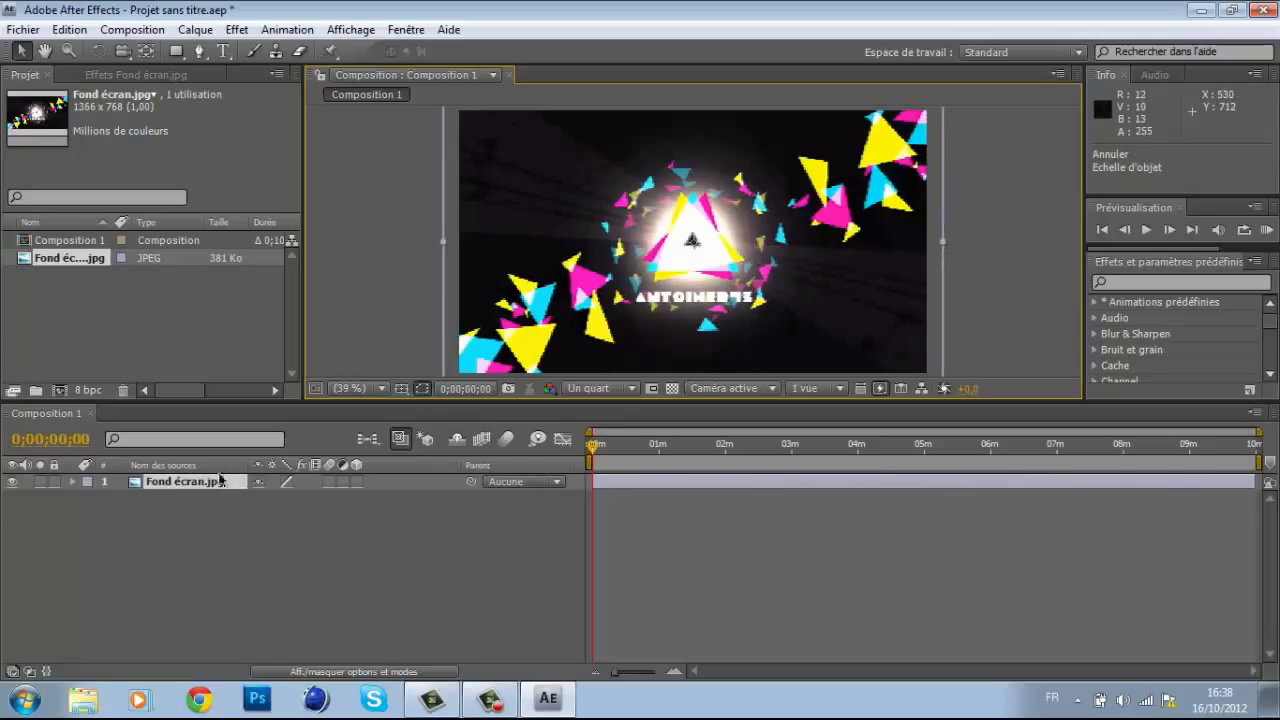
Scale the Fond écran.jpg layer down uniformly through its Transformer properties until it fits the composition frame.
left_click(73, 481)
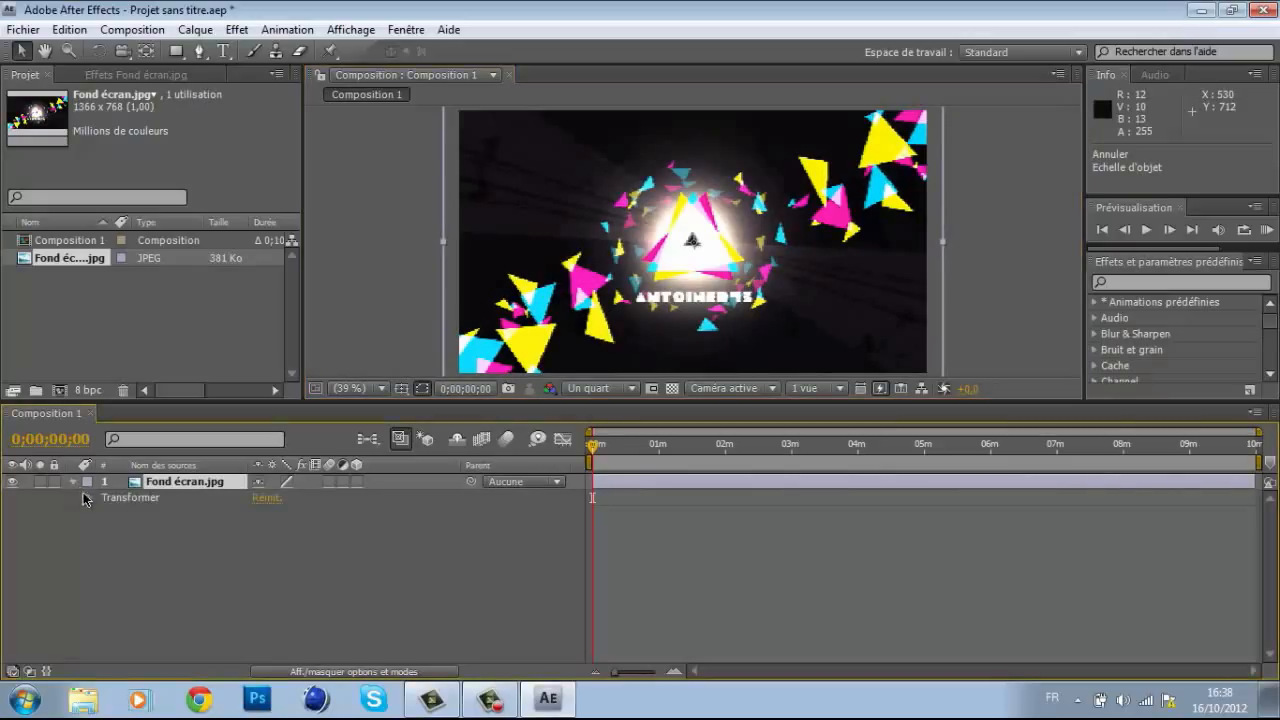
left_click(88, 497)
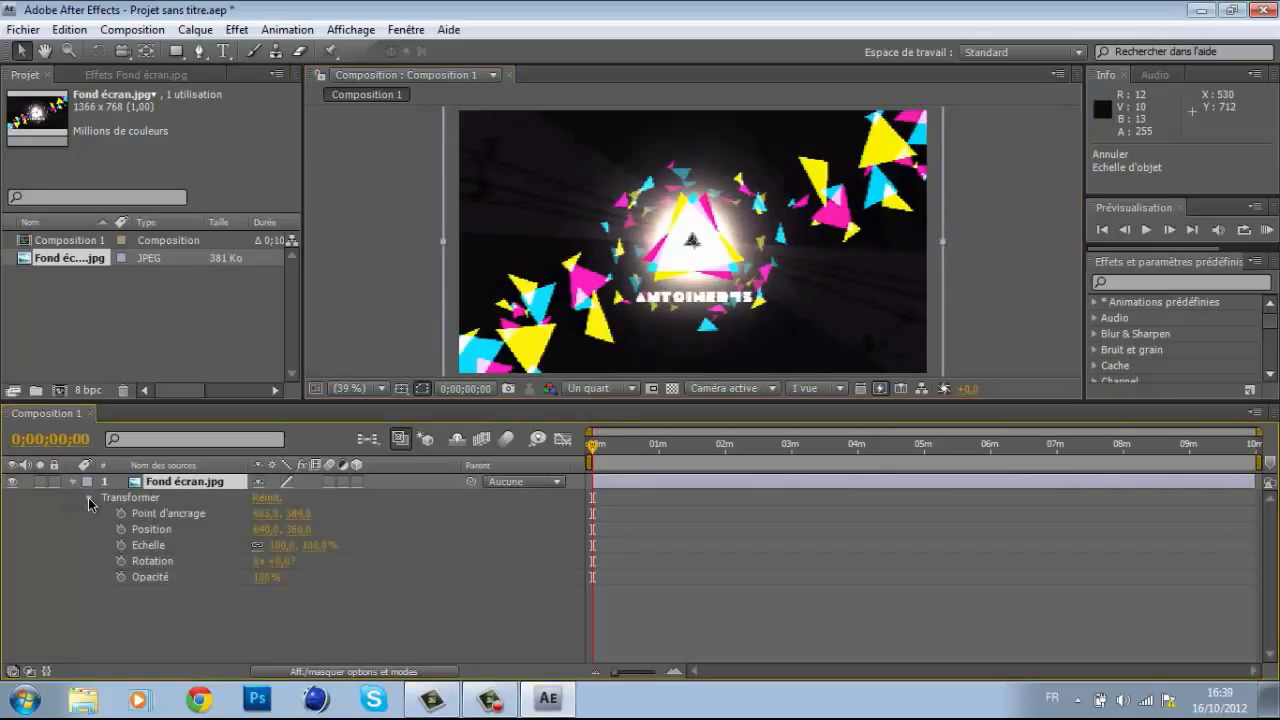
left_click(150, 545)
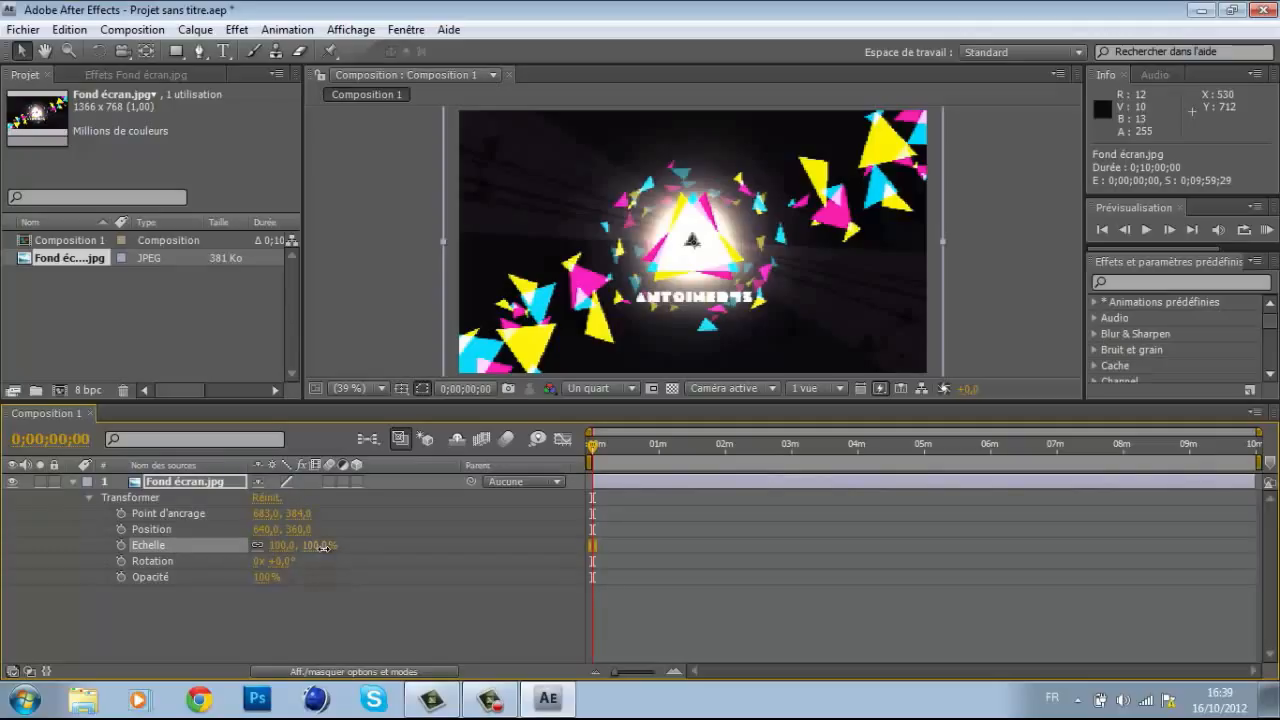
left_click_drag(322, 546, 322, 546)
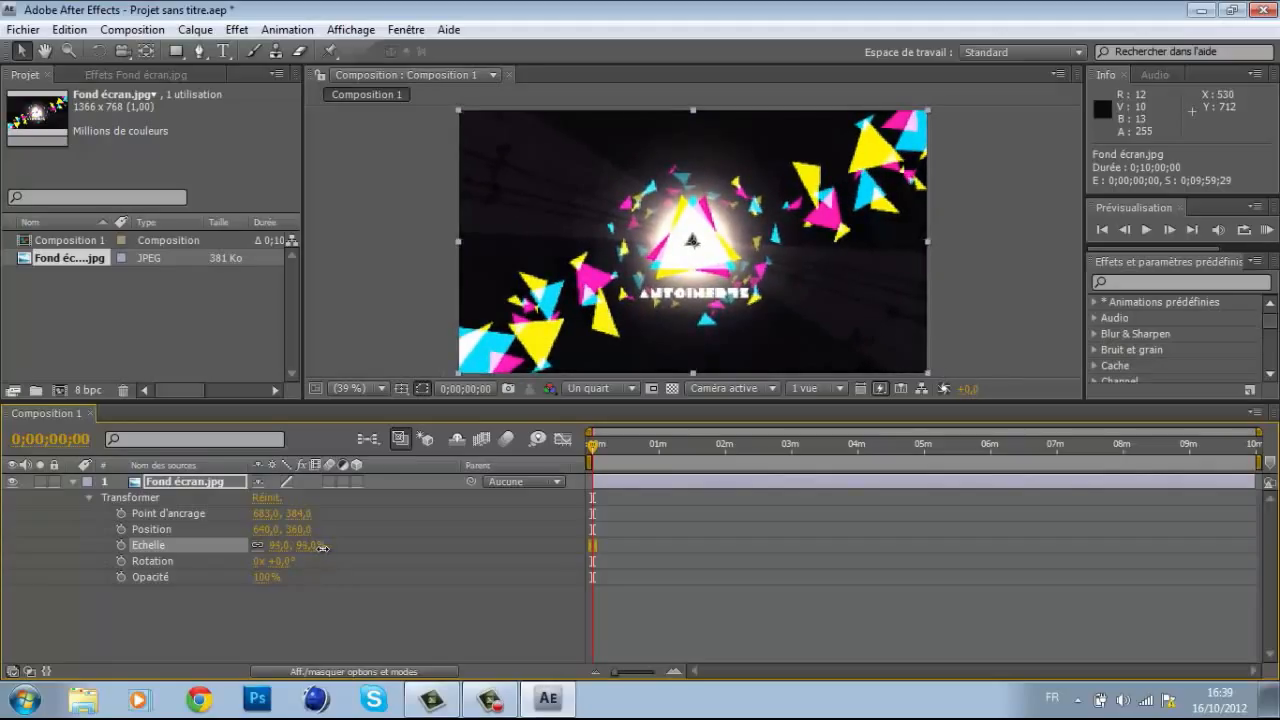
left_click(75, 478)
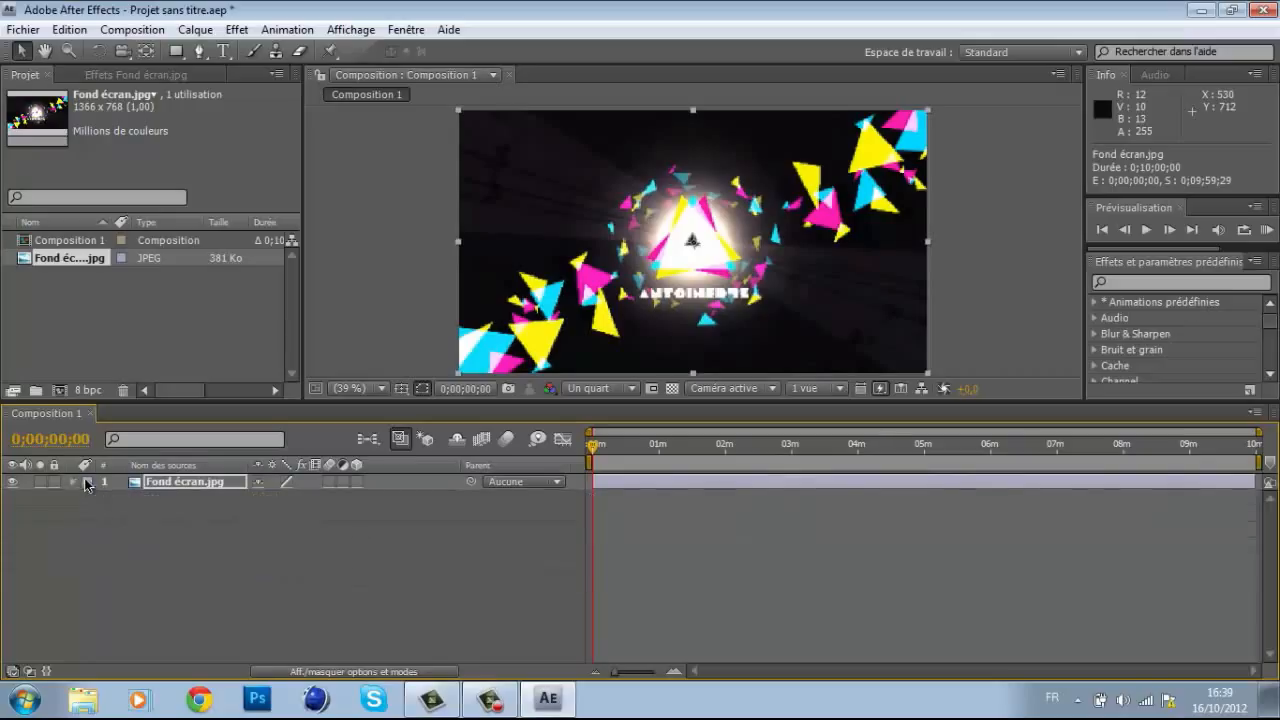
Delete the Fond écran.jpg layer from Composition 1.
left_click(211, 527)
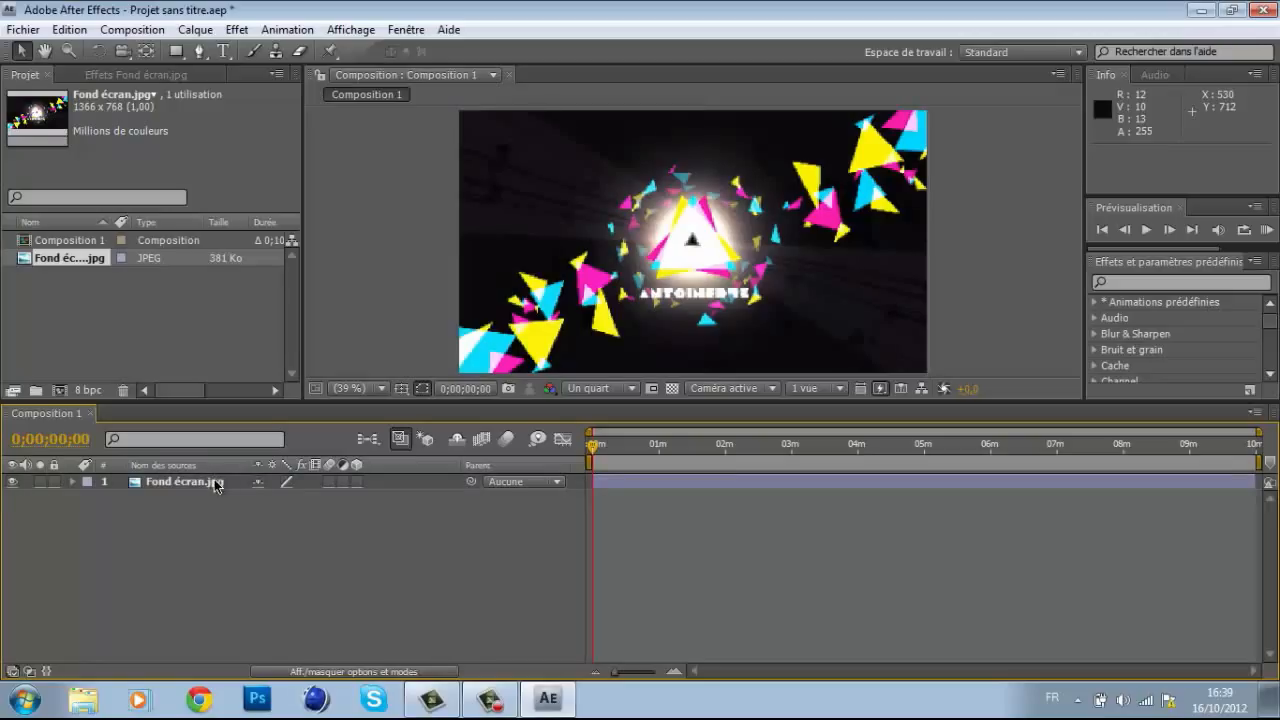
left_click(214, 481)
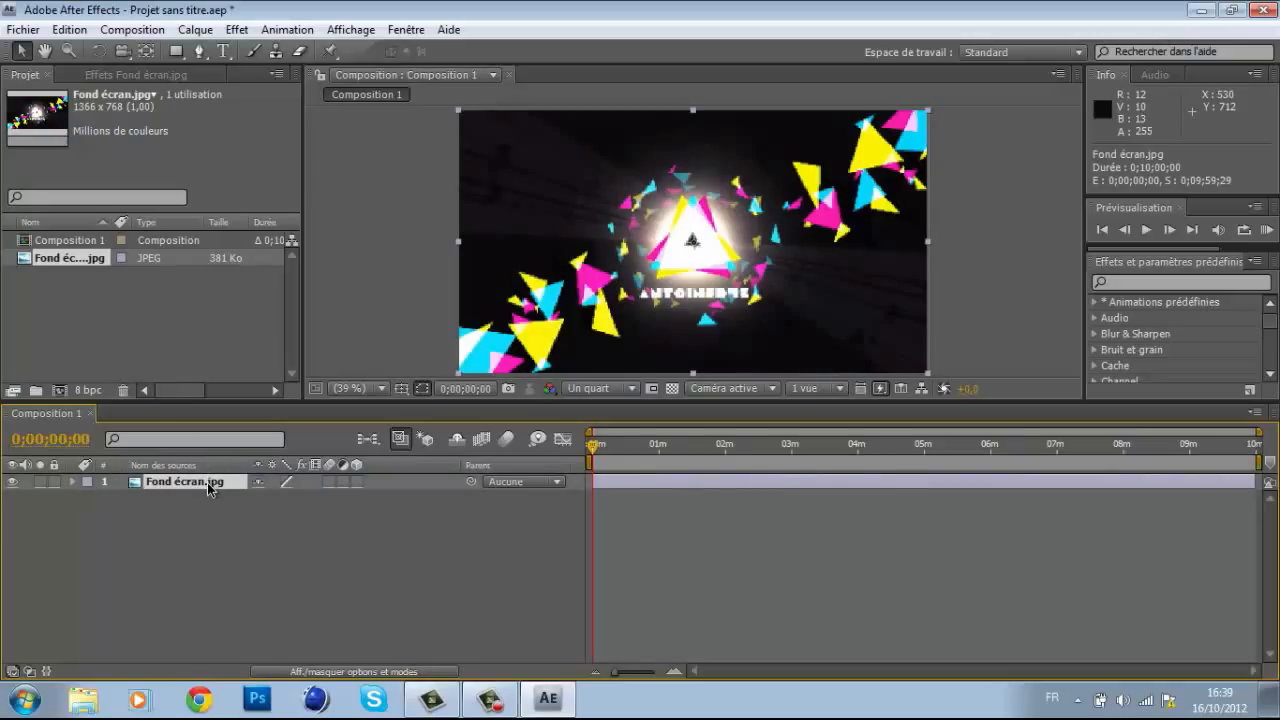
key("Delete")
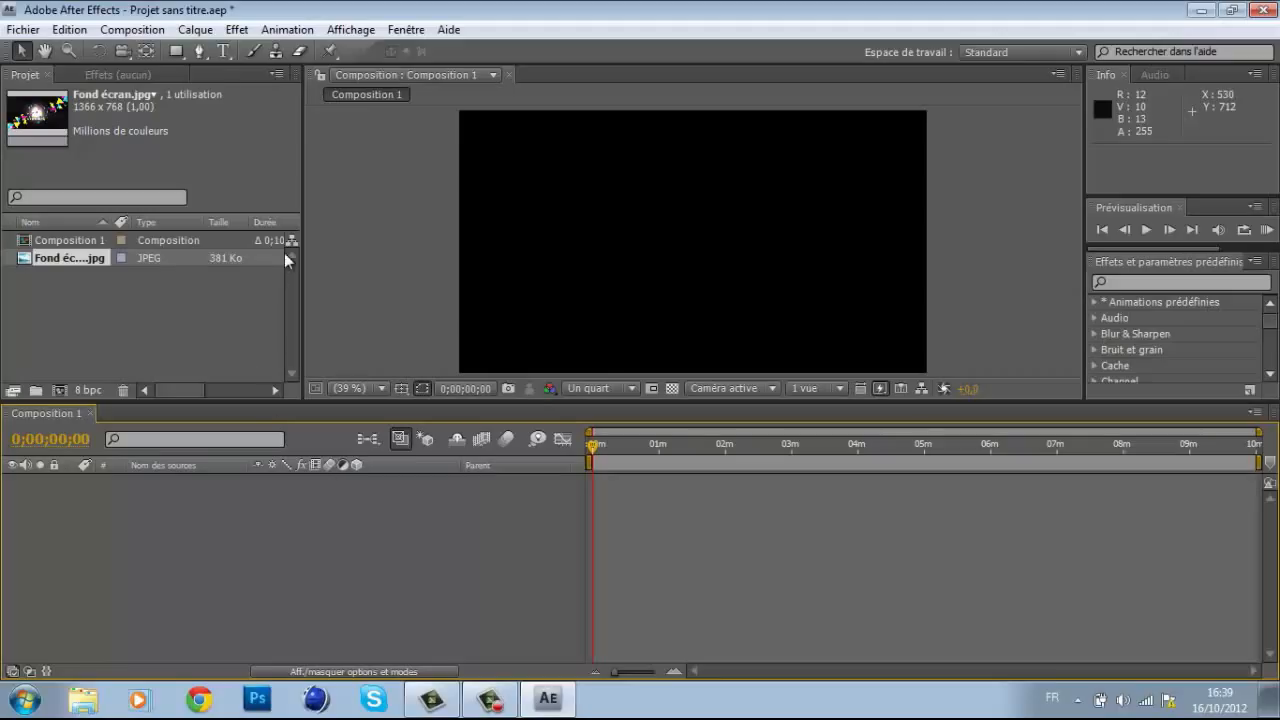
left_click(193, 33)
mouse_move(381, 59)
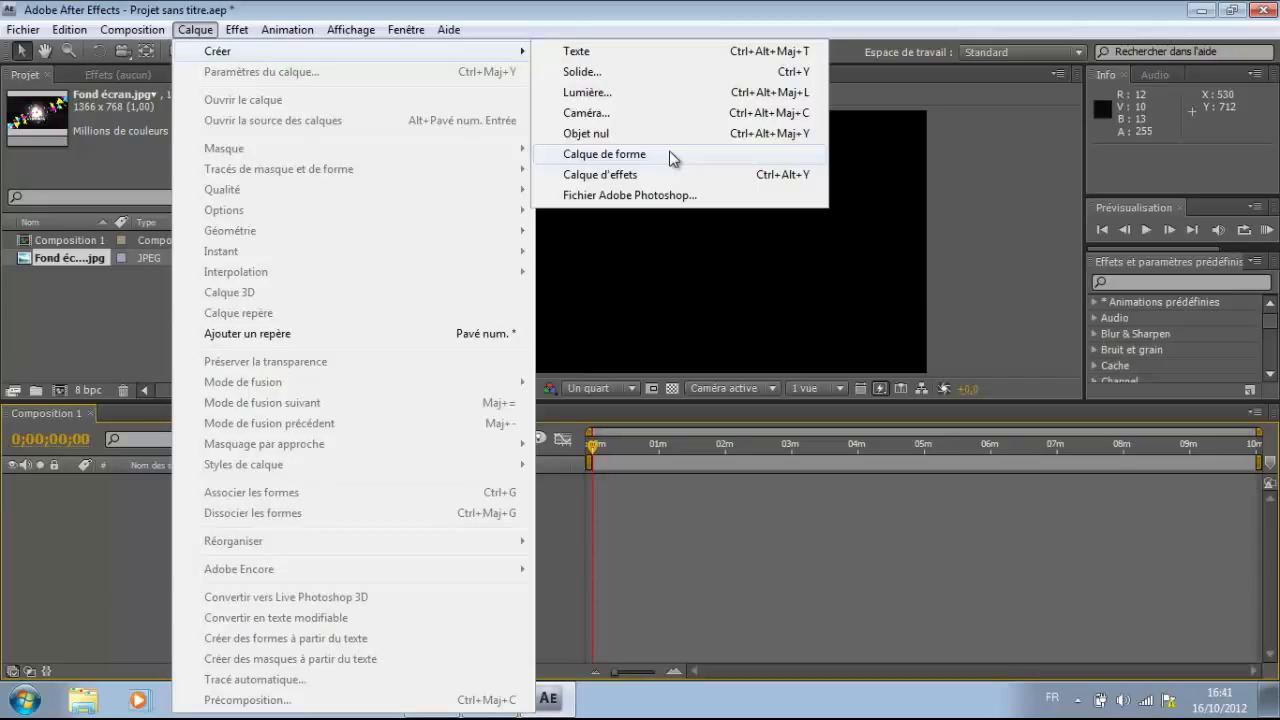
left_click(545, 8)
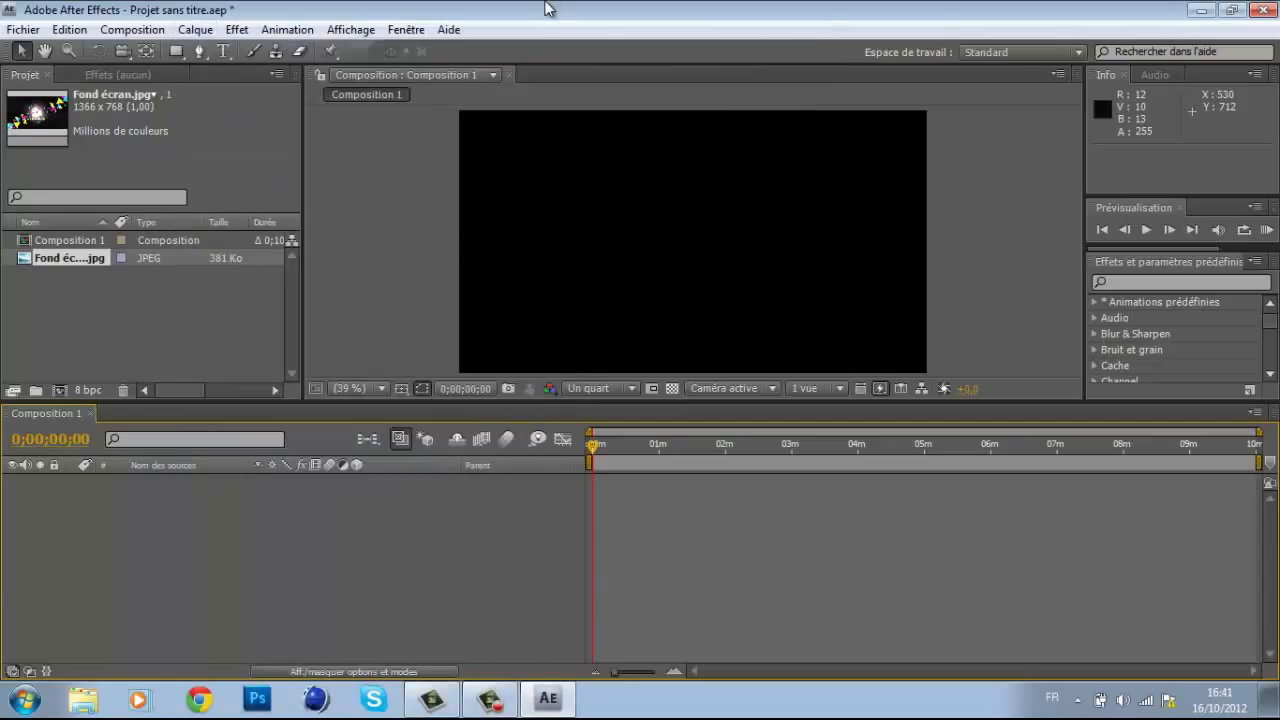
Create a white 1280 x 720 px solid layer named fond in Composition 1.
left_click(195, 29)
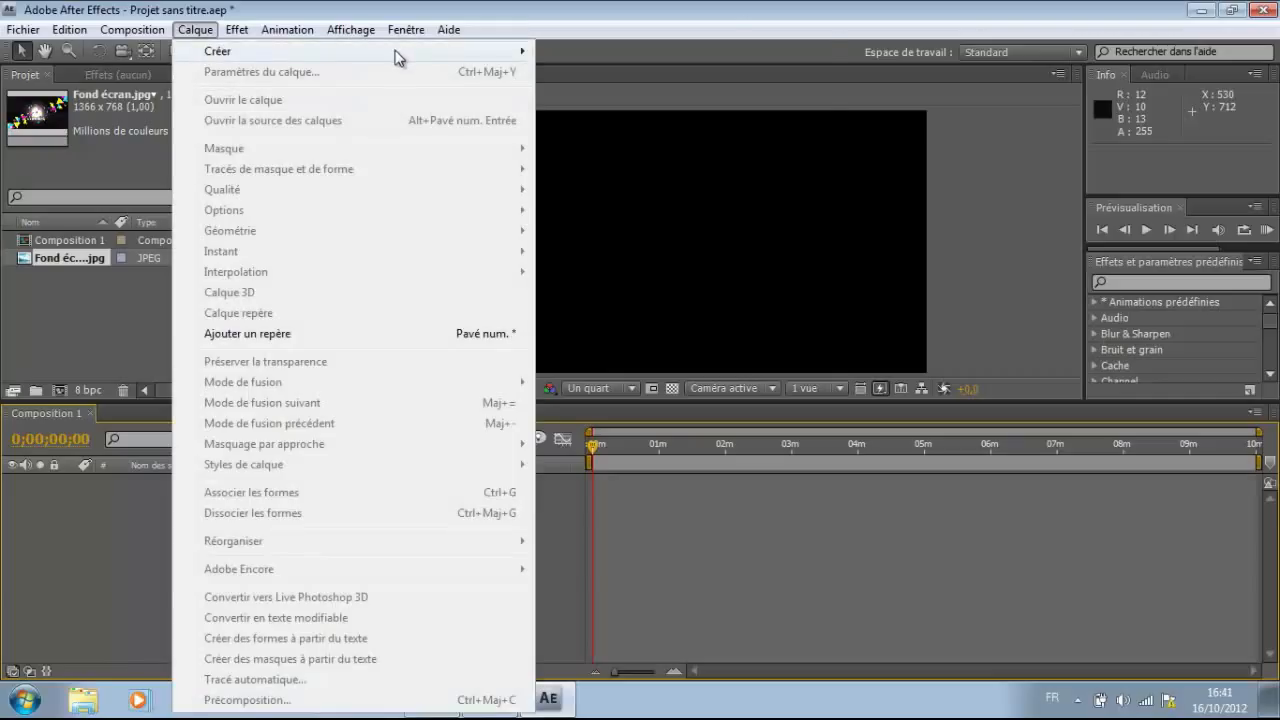
mouse_move(459, 55)
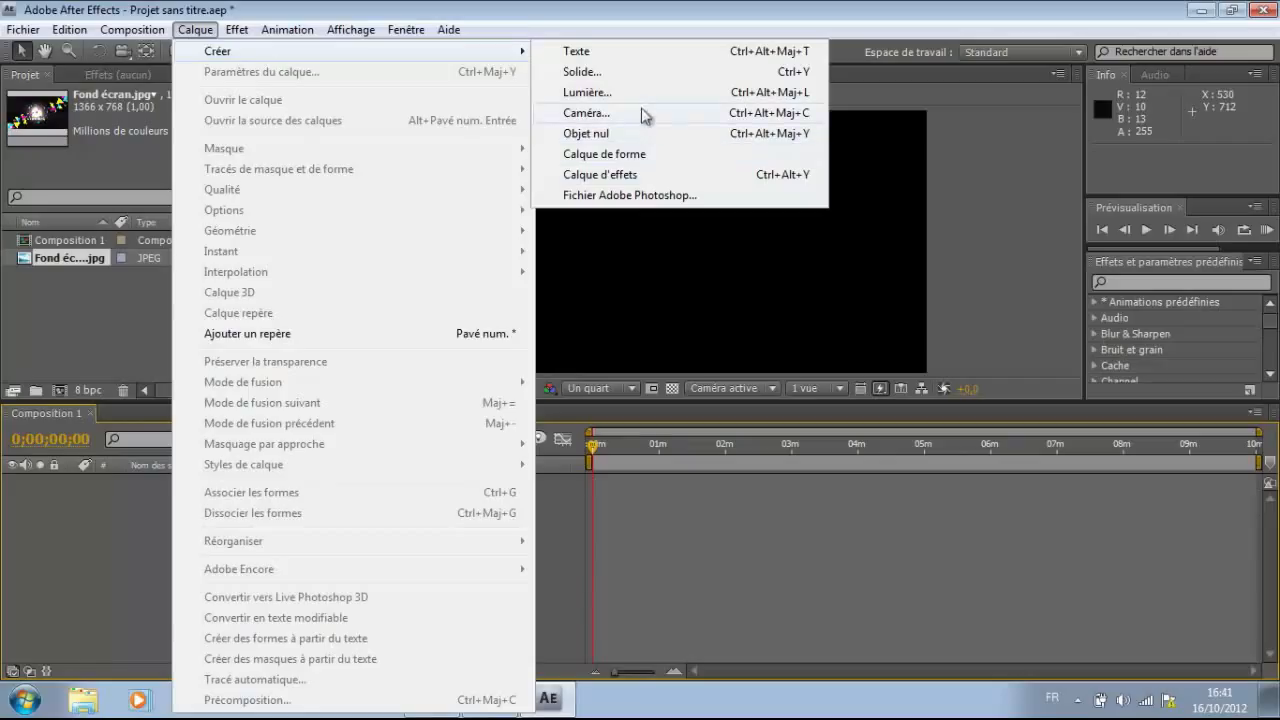
left_click(638, 76)
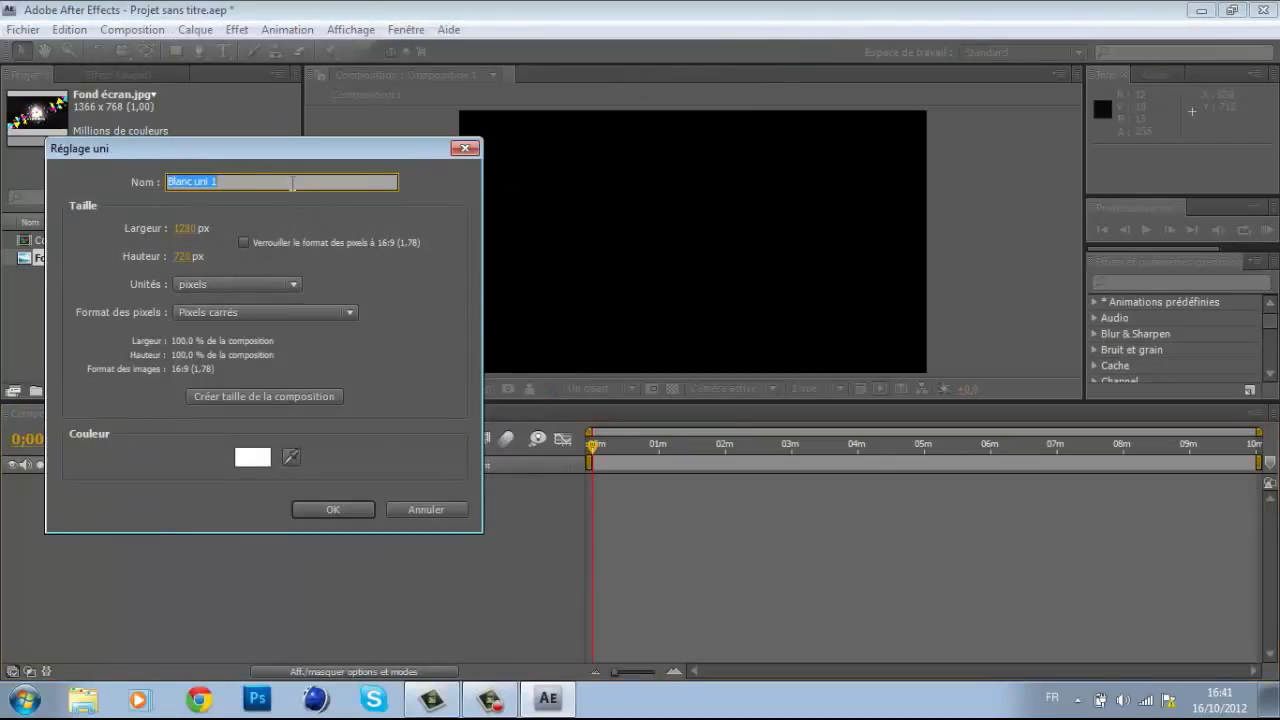
type("fond")
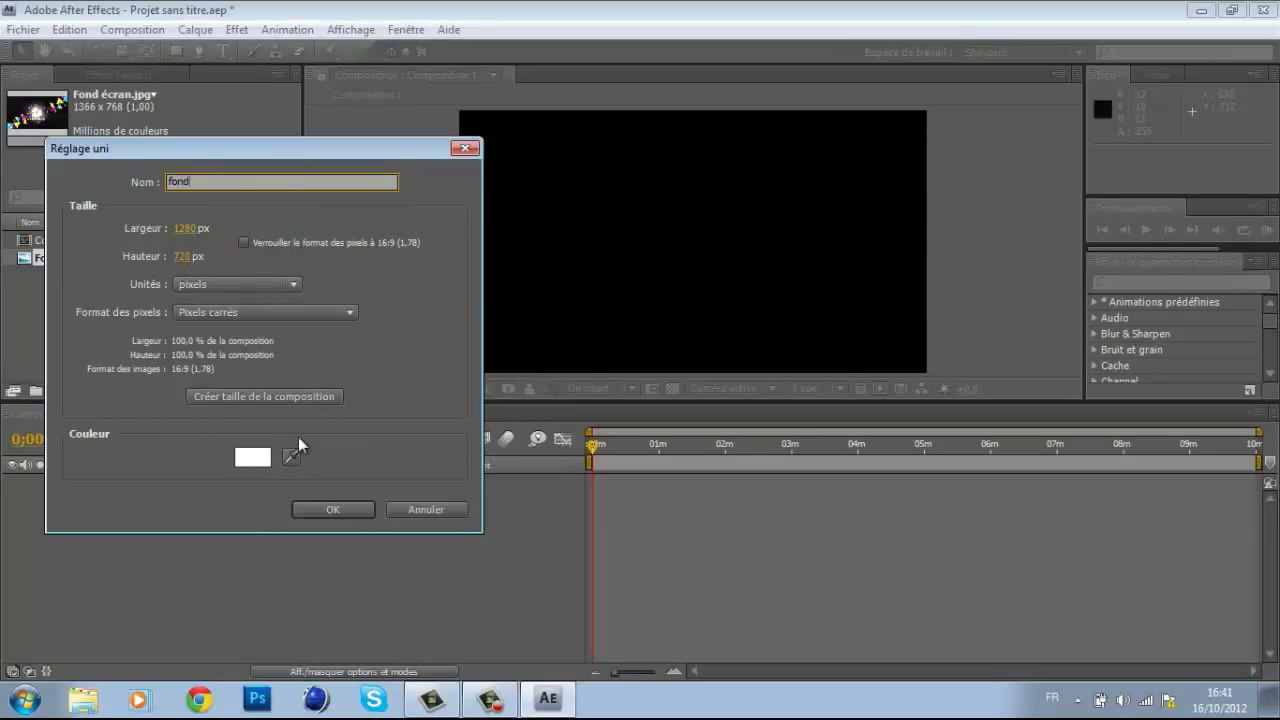
left_click(317, 508)
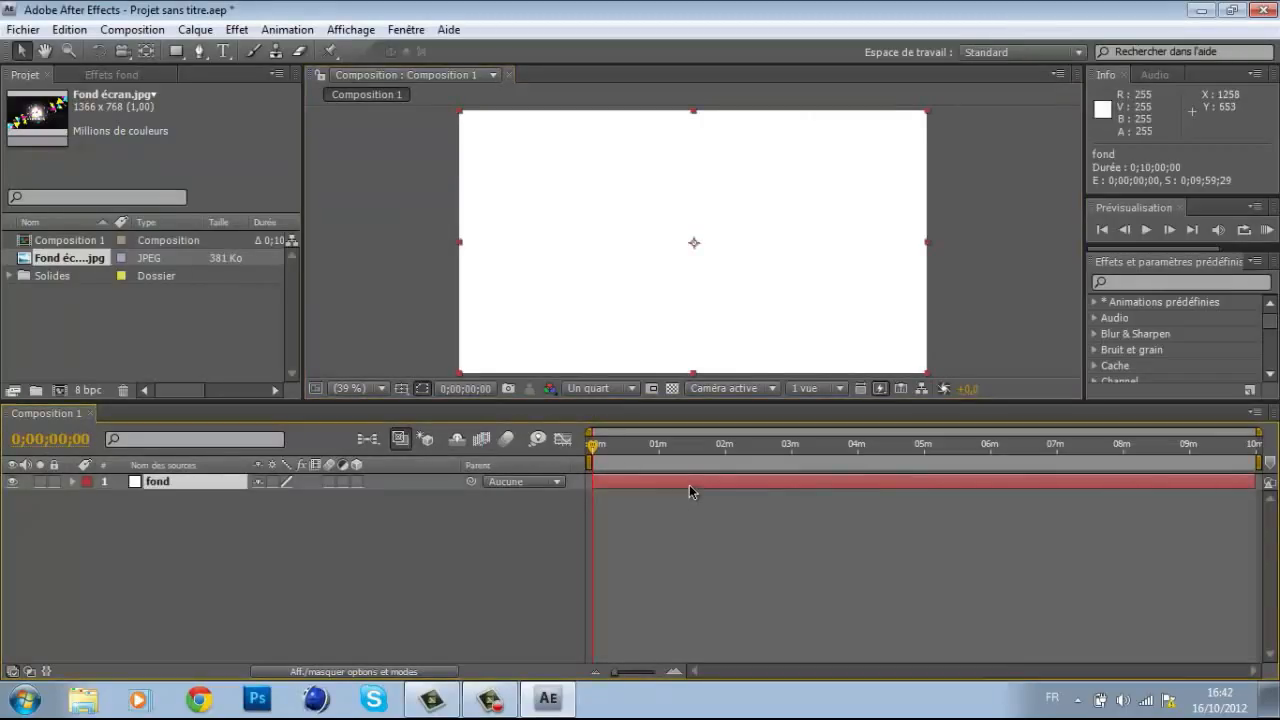
Try shifting the start of the fond layer to about 0;01;51;00 in the timeline and back to the beginning.
mouse_move(594, 482)
left_mouse_down()
mouse_move(928, 472)
mouse_move(594, 474)
left_mouse_up()
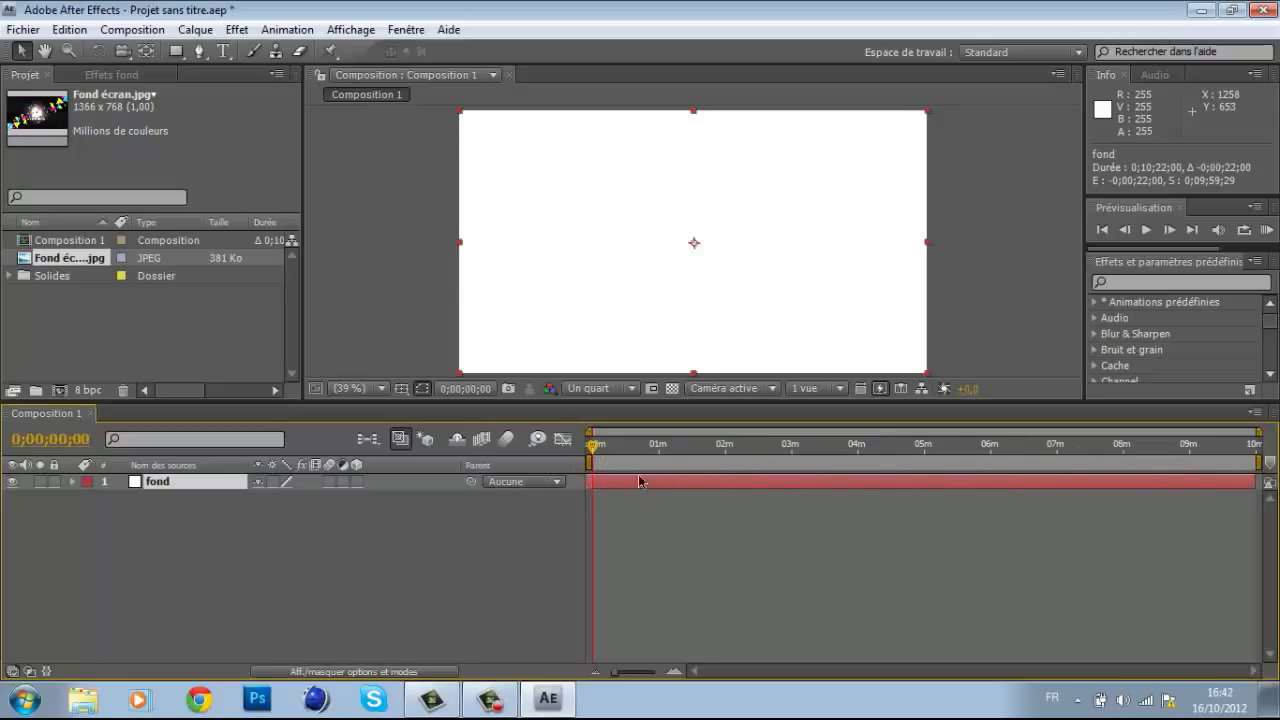
left_click_drag(617, 487, 670, 478)
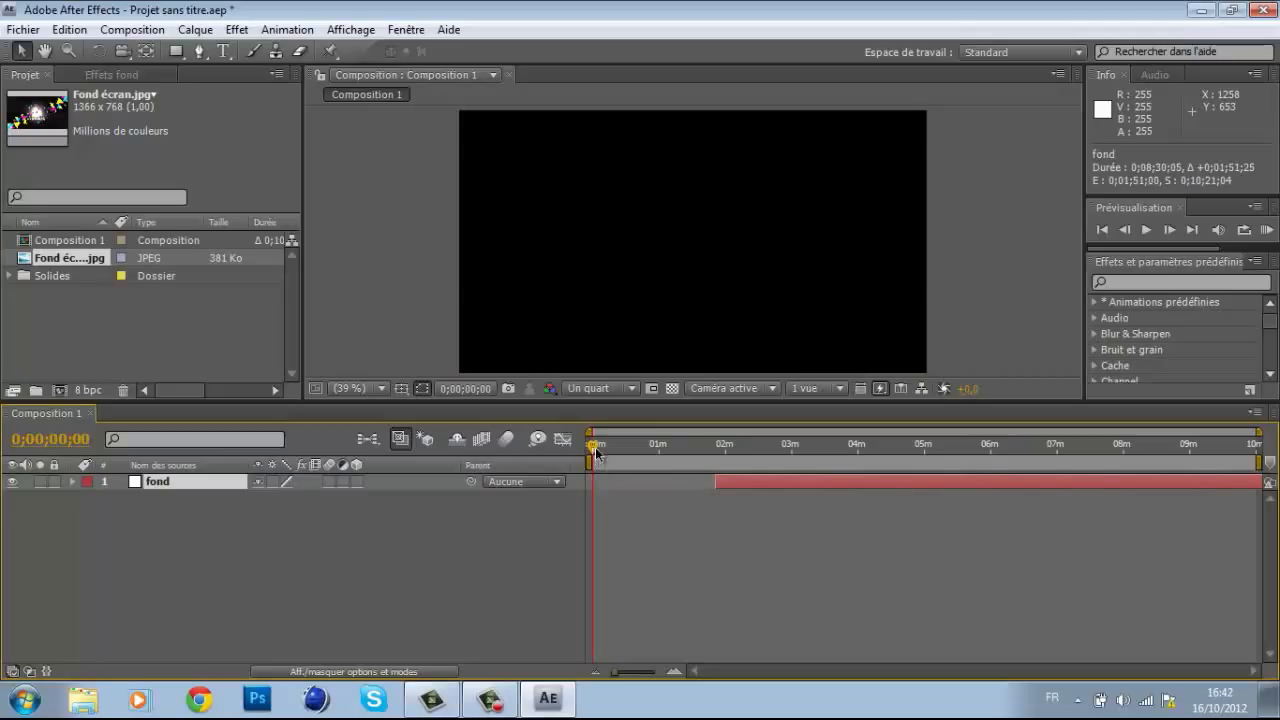
mouse_move(594, 447)
left_mouse_down()
mouse_move(703, 456)
mouse_move(726, 482)
mouse_move(669, 450)
mouse_move(777, 453)
mouse_move(592, 450)
left_mouse_up()
left_click_drag(730, 485, 590, 452)
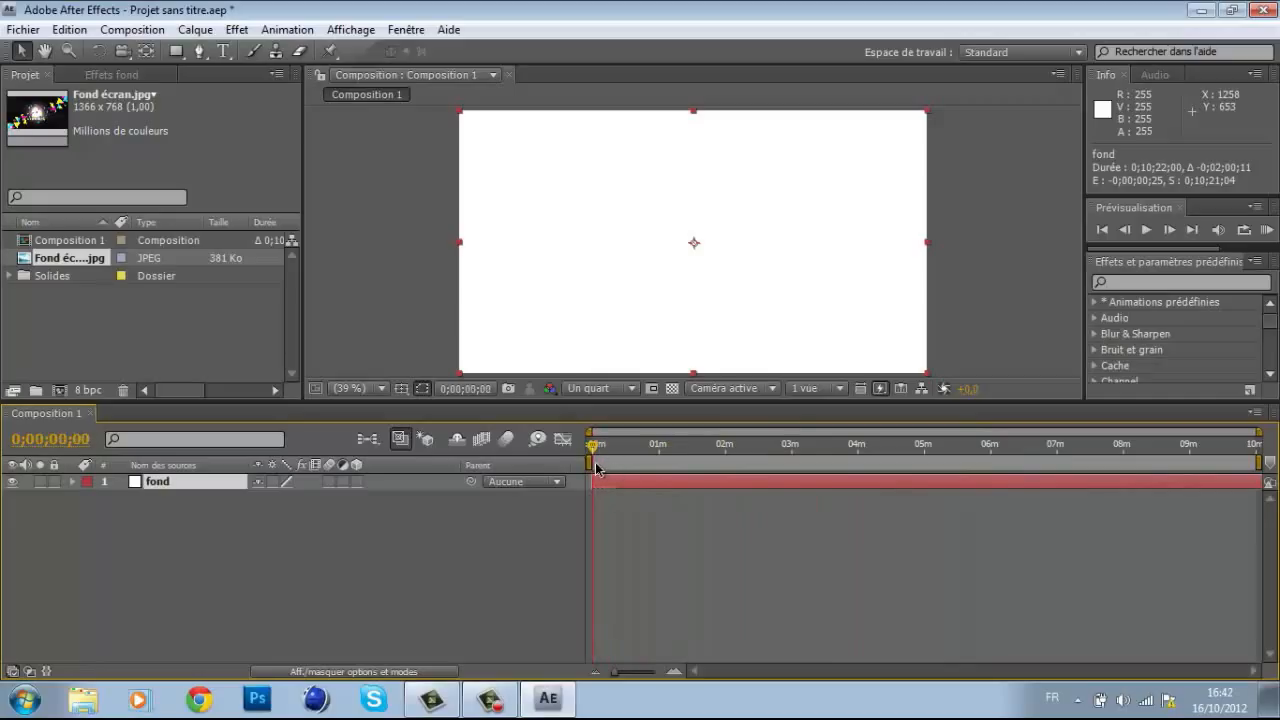
Set the duration of Composition 1 to 0;00;10;00 in its composition settings.
left_click(132, 29)
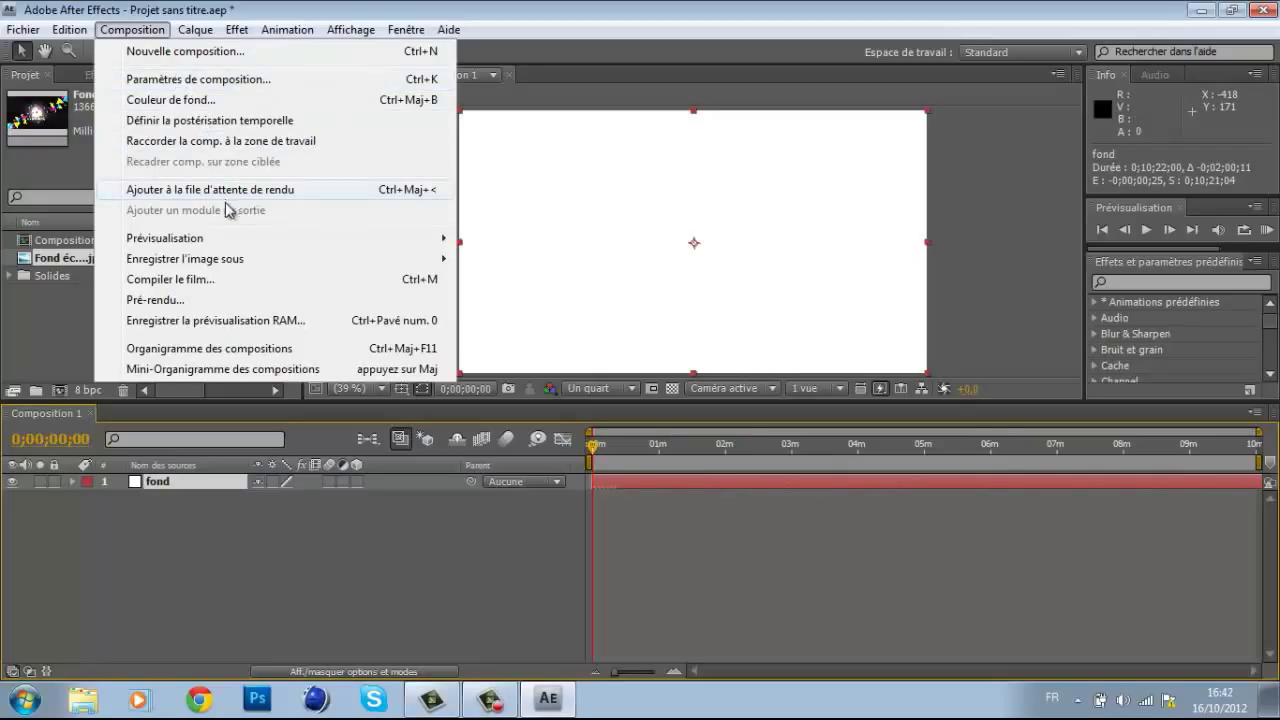
left_click(222, 80)
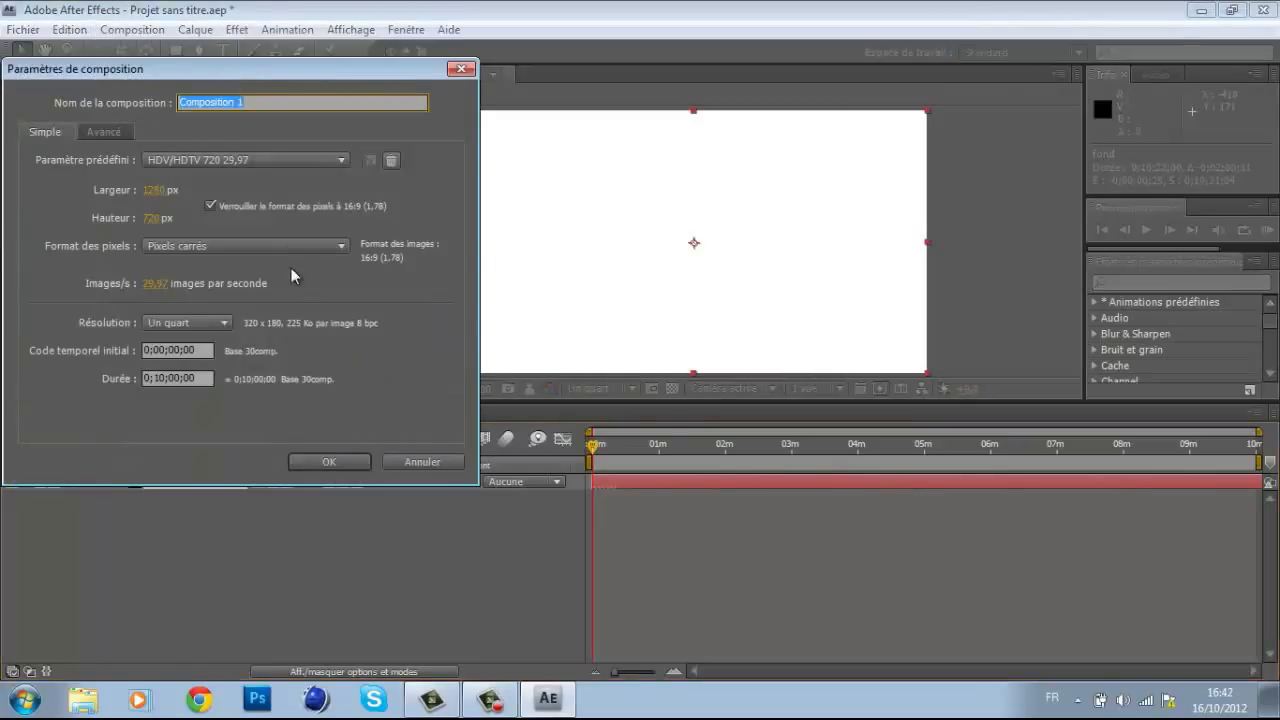
left_click(167, 377)
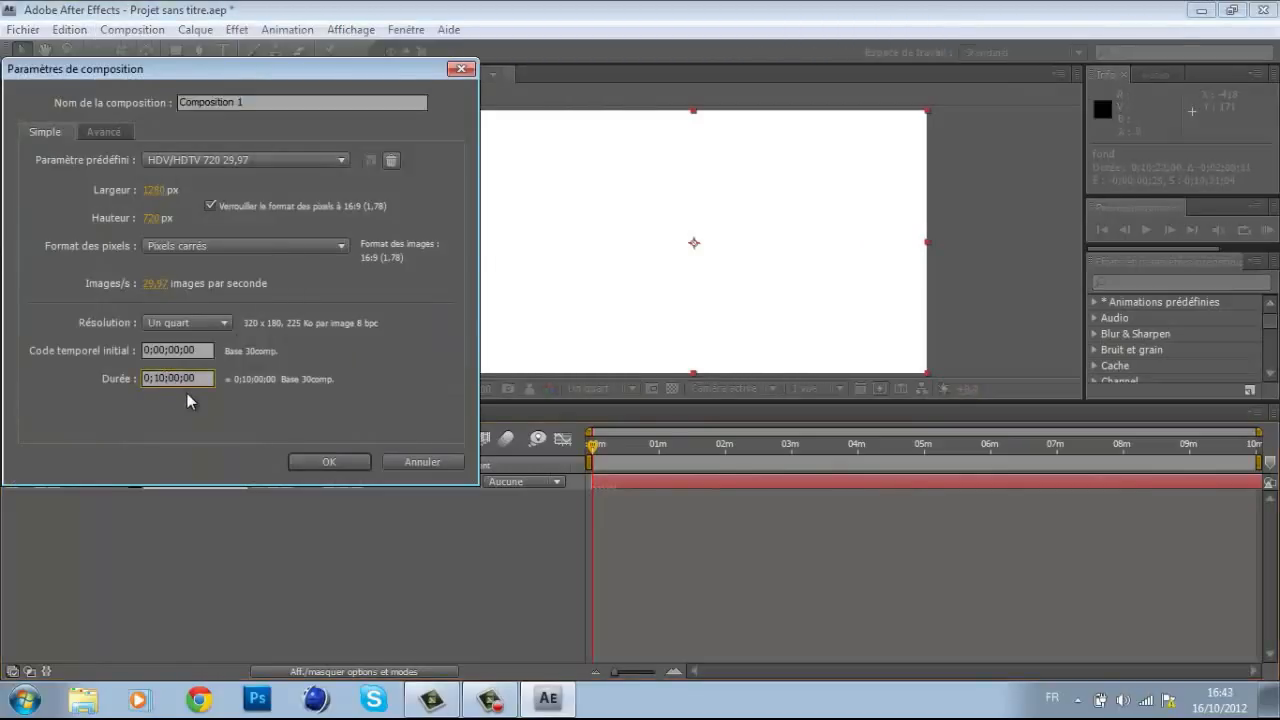
key("BackSpace")
key("BackSpace")
type("00")
left_click_drag(182, 379, 175, 379)
type("1")
left_click(320, 462)
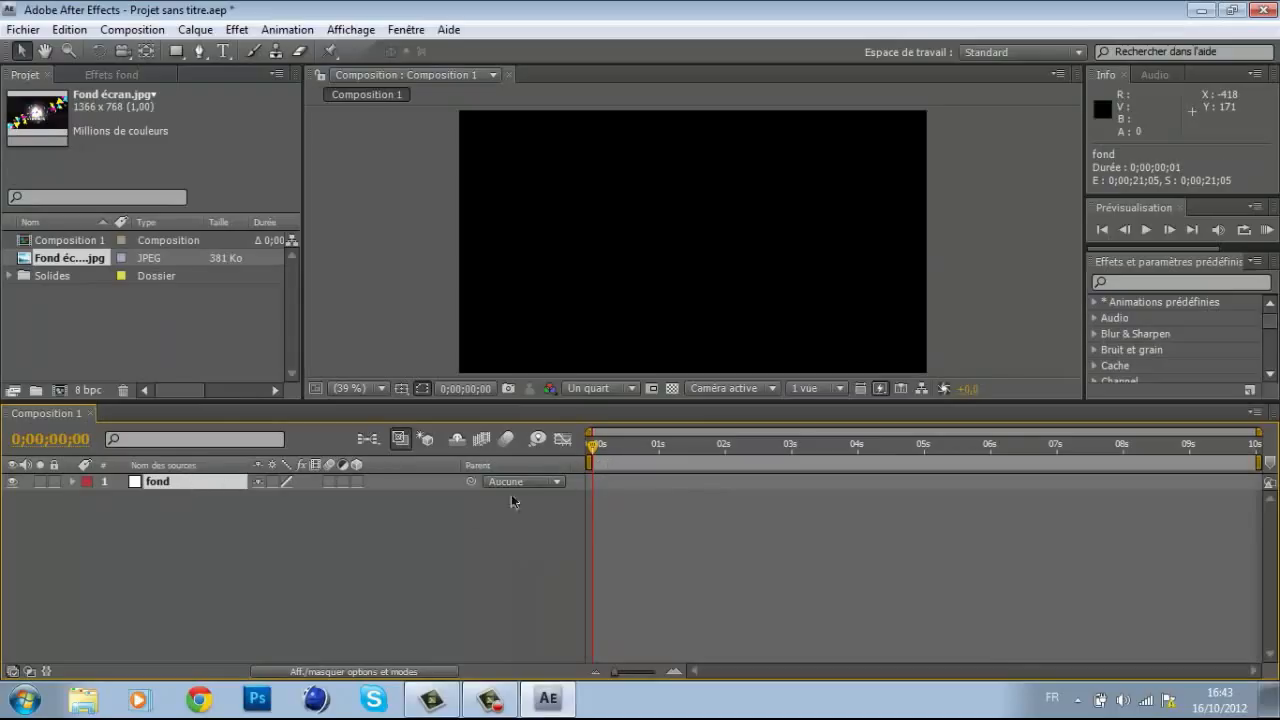
Delete the fond layer from the shortened Composition 1.
left_click(597, 493)
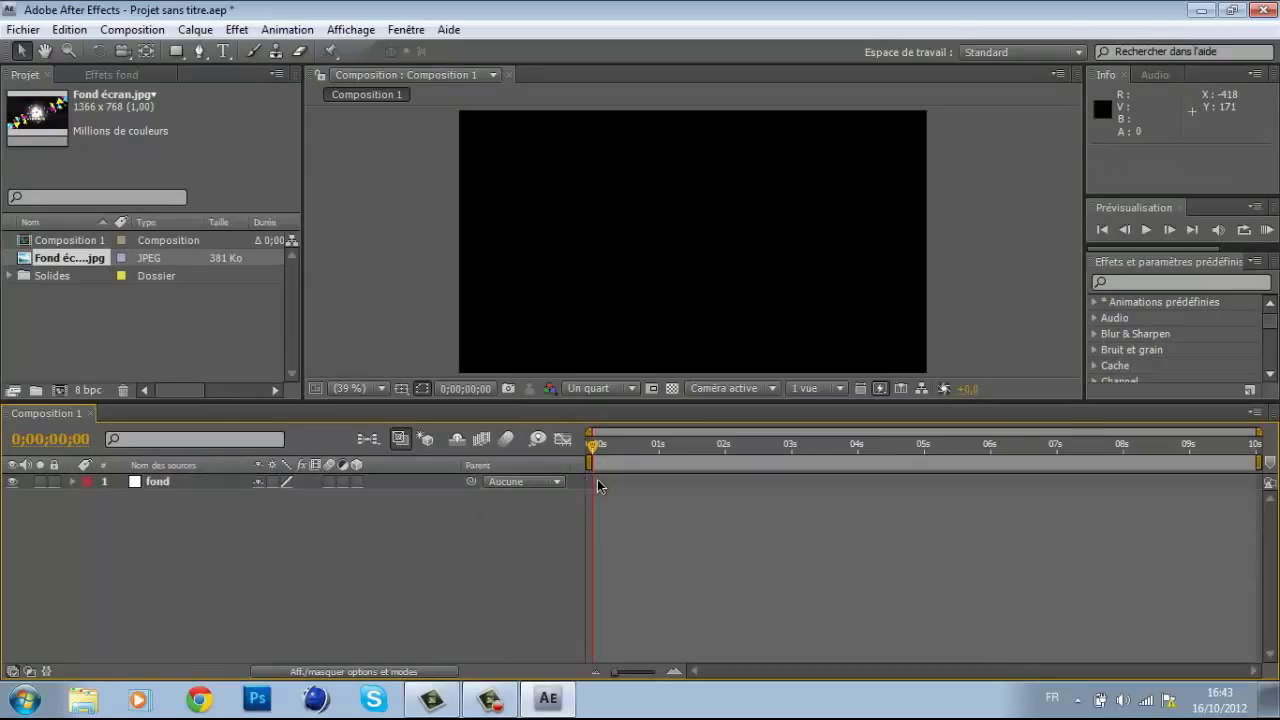
left_click_drag(618, 672, 586, 677)
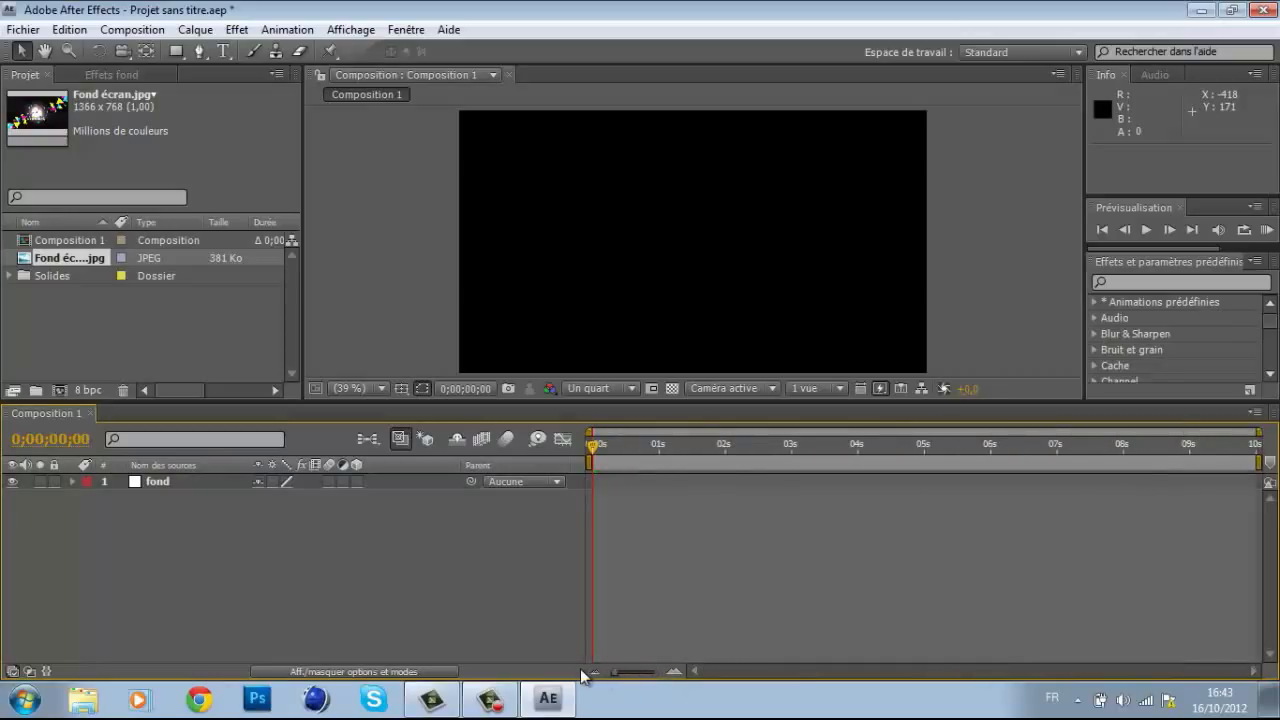
left_click(184, 486)
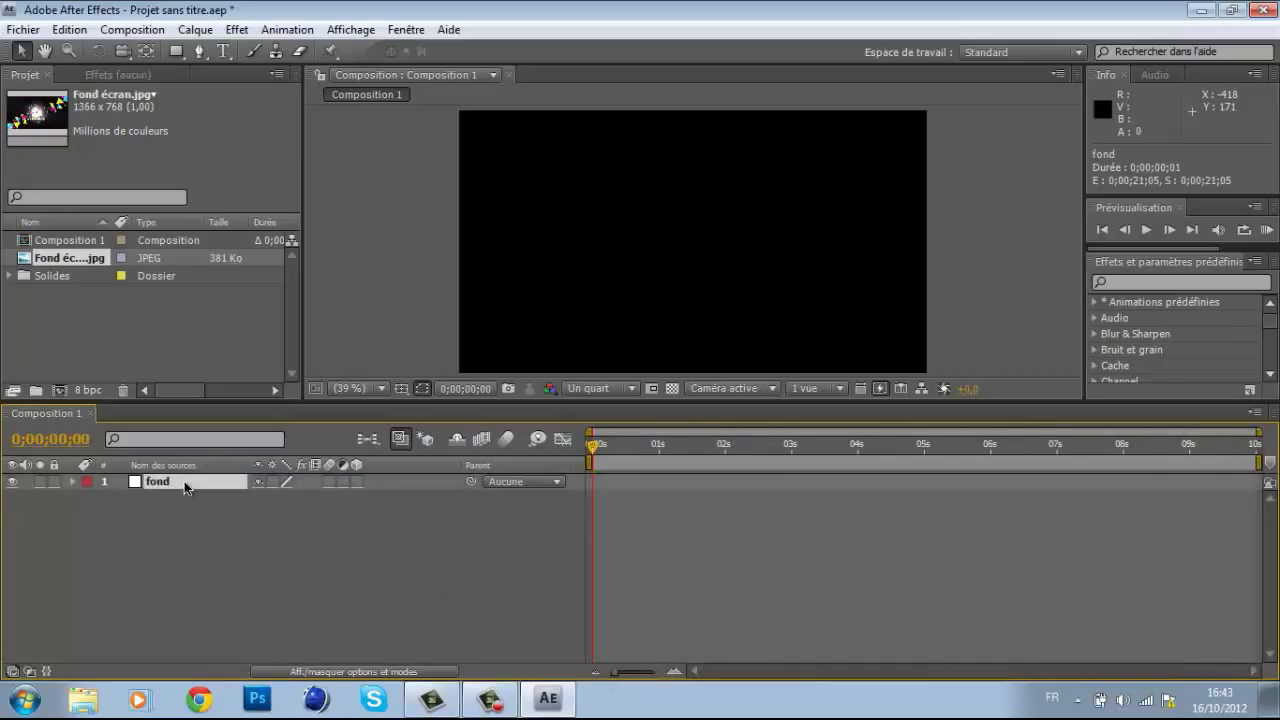
key("Delete")
Create a new white 1280 x 720 px solid named fond that spans the ten-second composition.
left_click(195, 30)
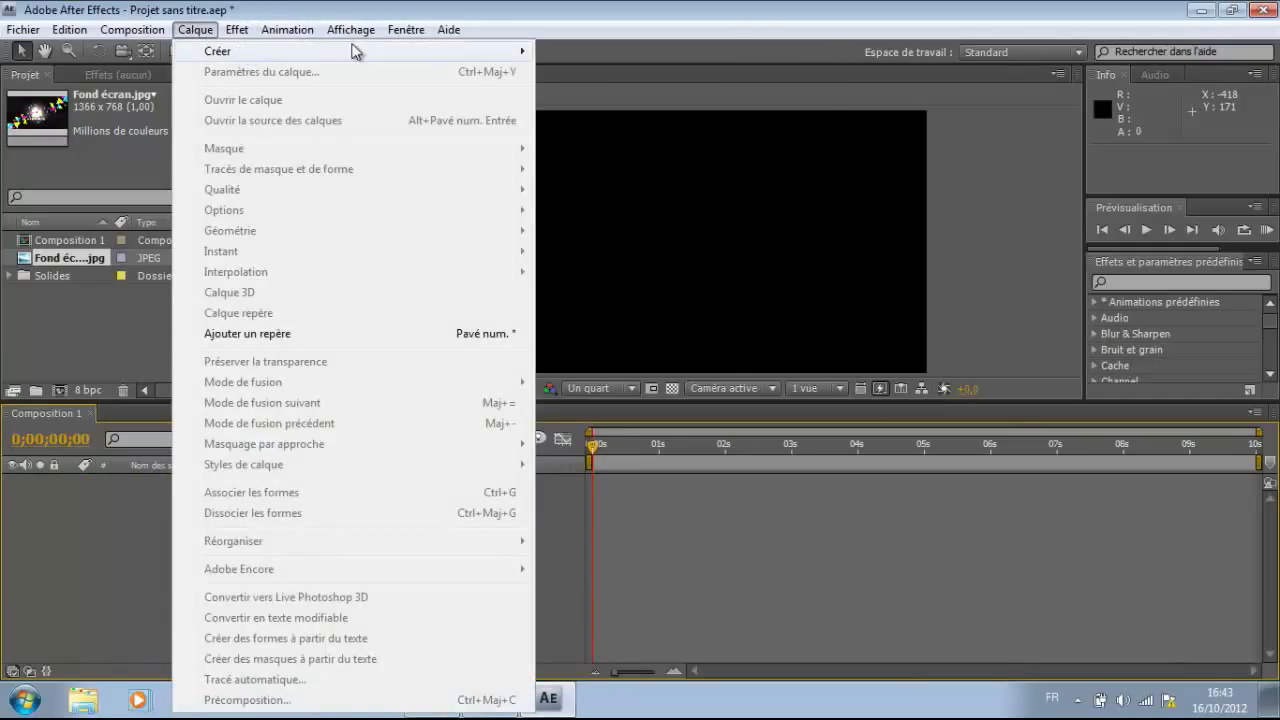
mouse_move(351, 48)
left_click(577, 70)
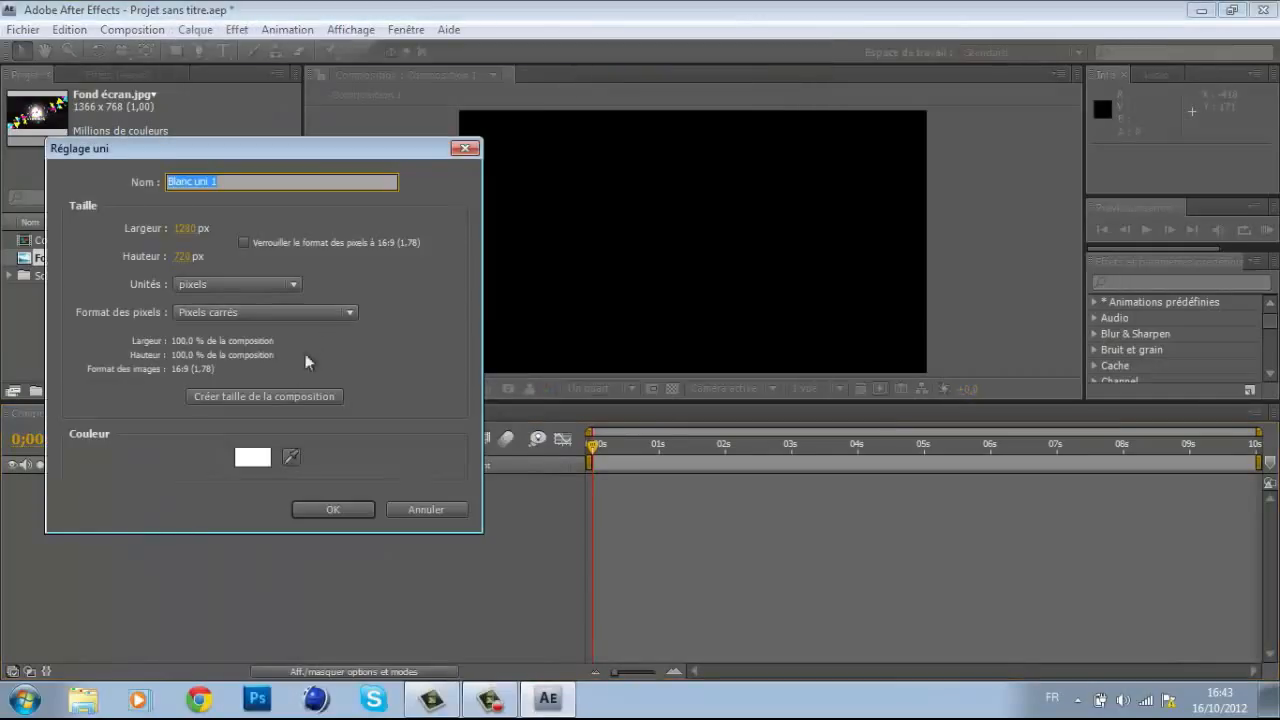
type("fond")
key("Return")
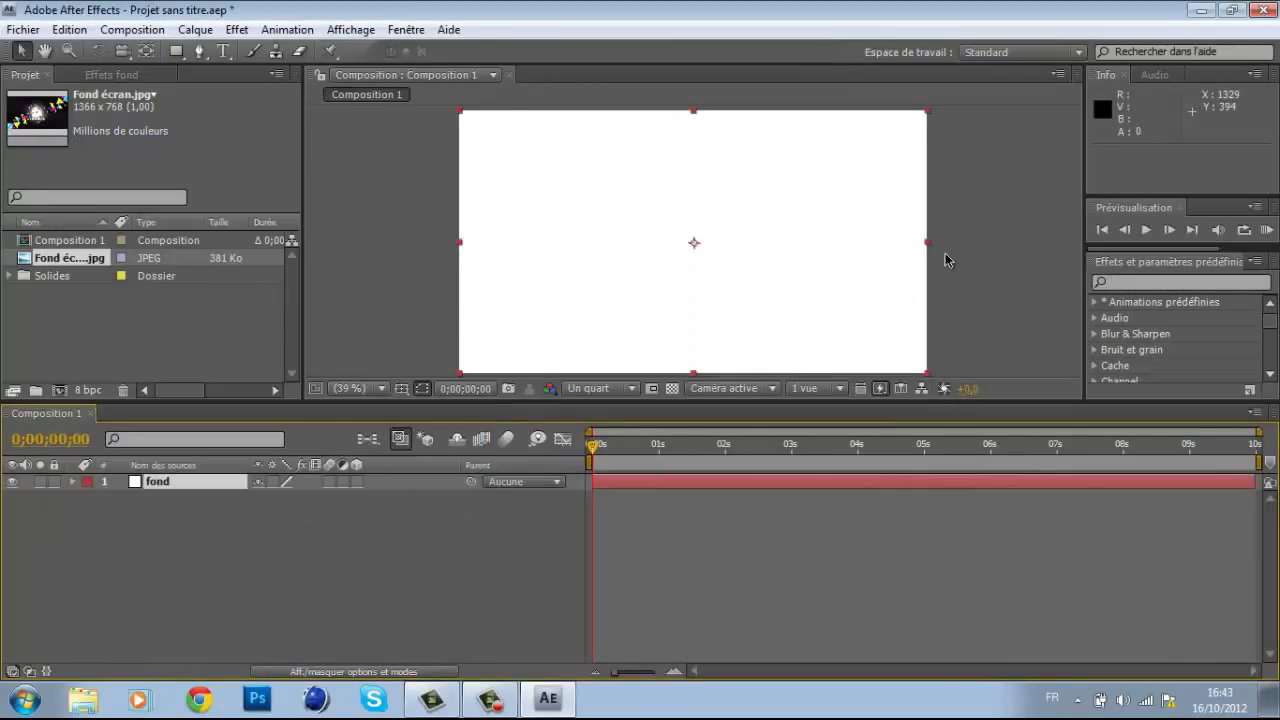
left_click(971, 275)
Apply the Dégradé effect from the Génération category to the fond layer.
left_click(232, 483)
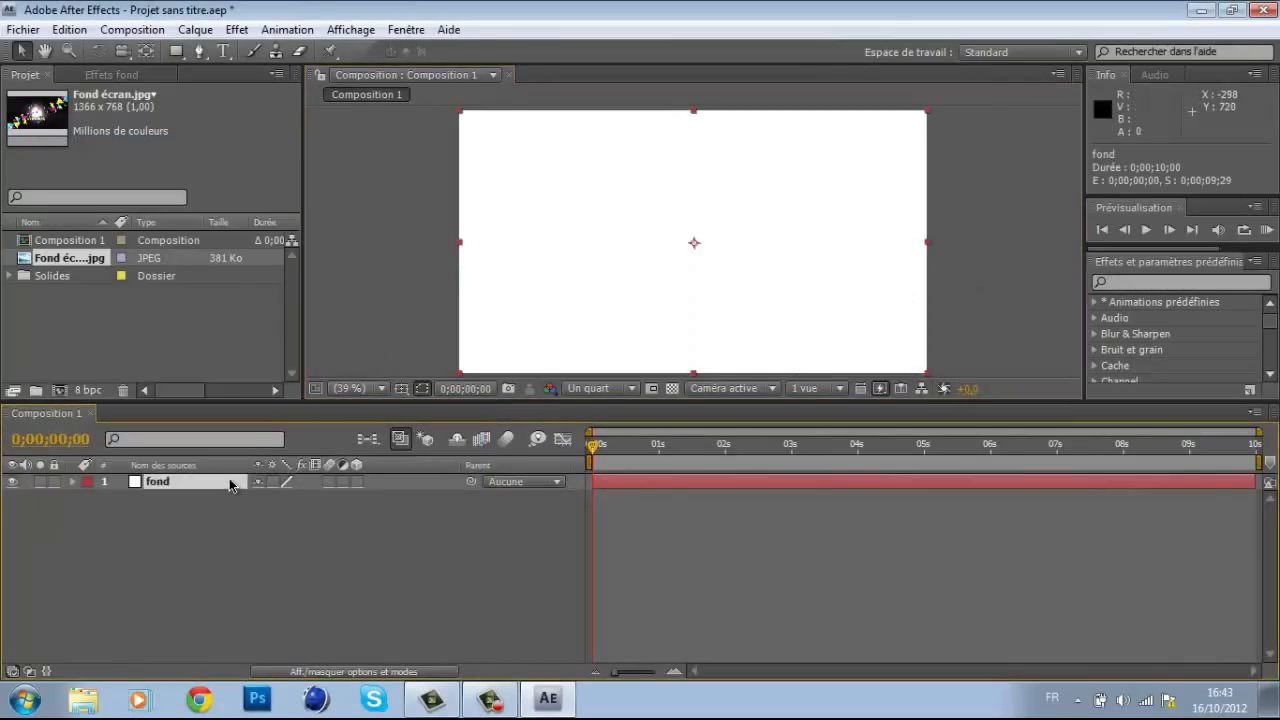
left_click(238, 30)
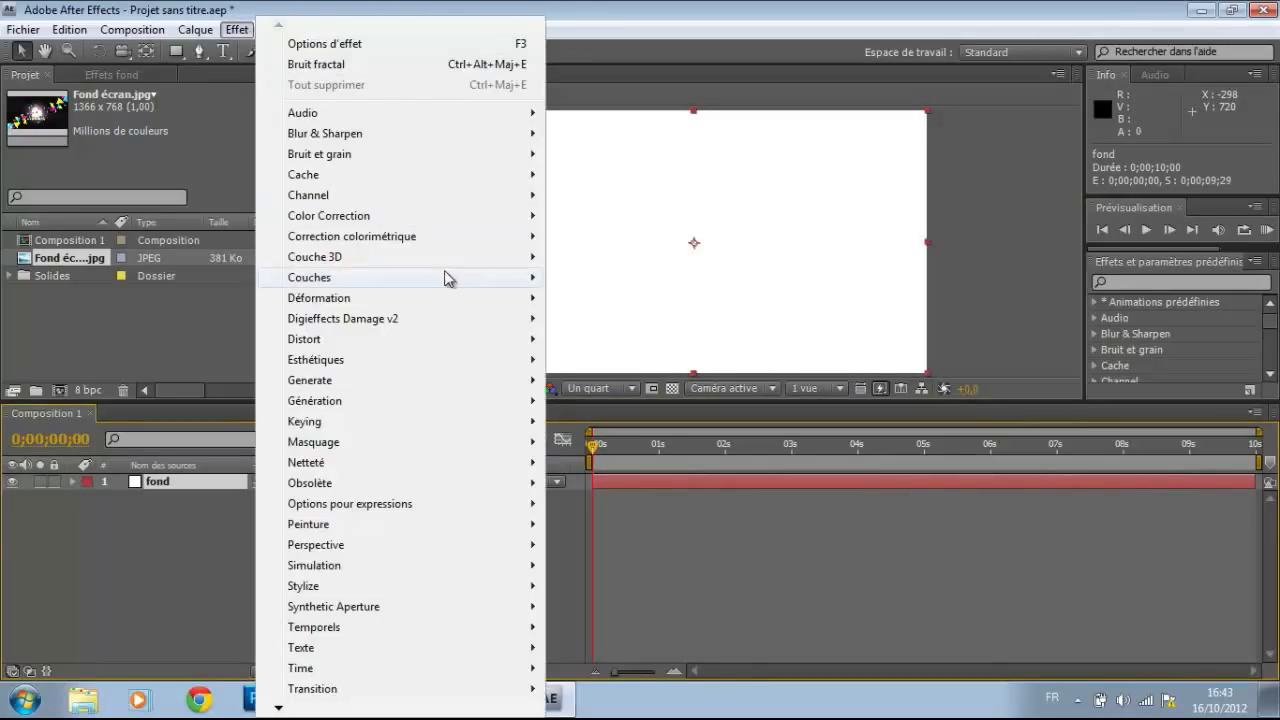
mouse_move(475, 401)
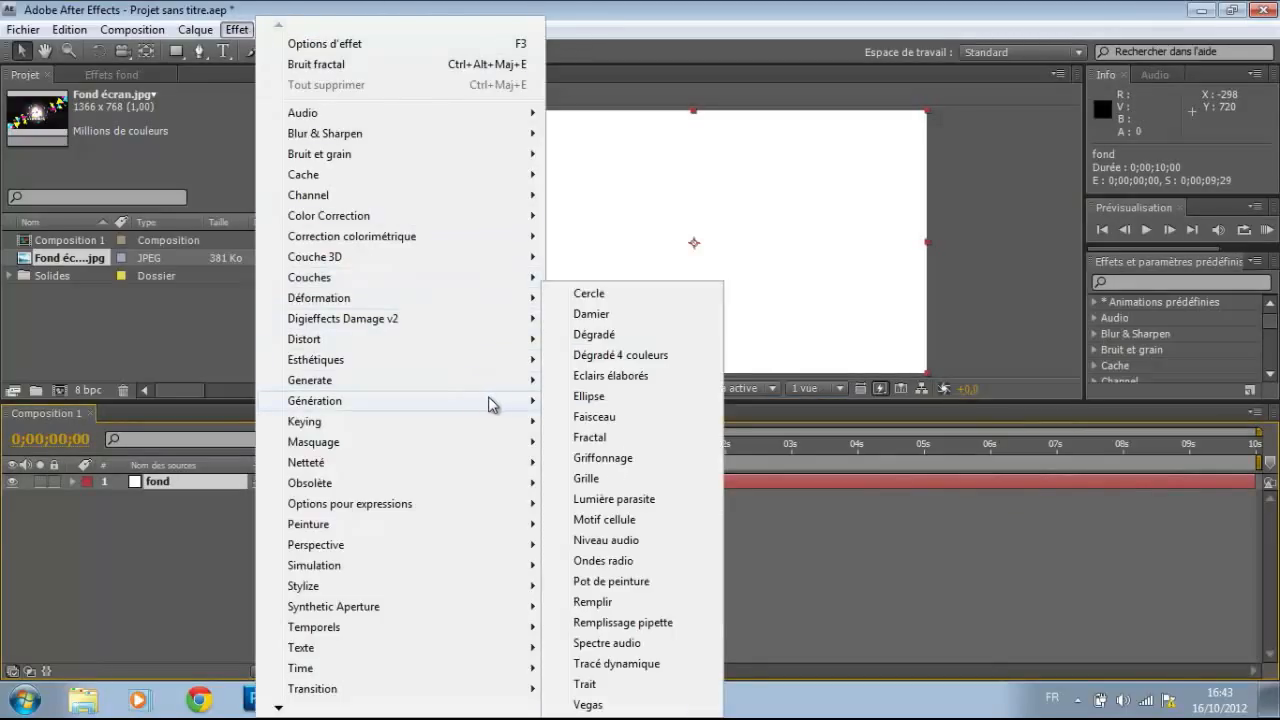
left_click(616, 337)
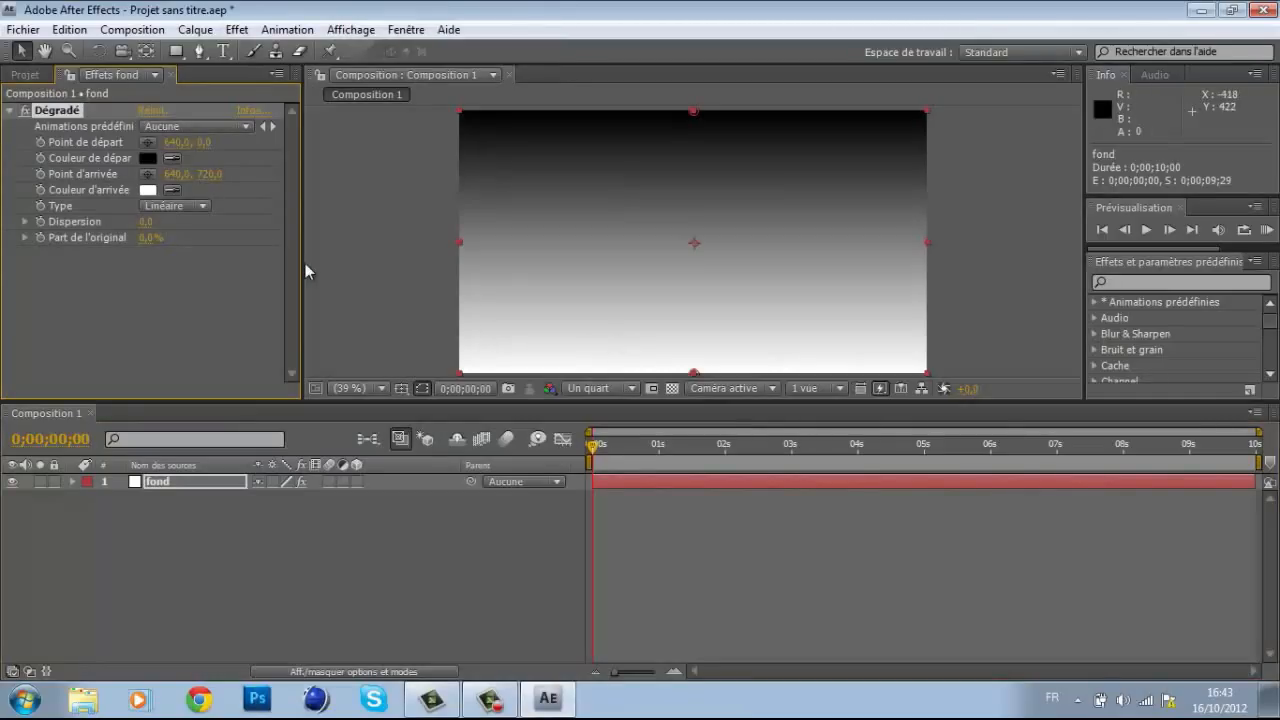
Set the start colour of the fond layer's Dégradé effect to dark red 7C0000.
left_click(150, 160)
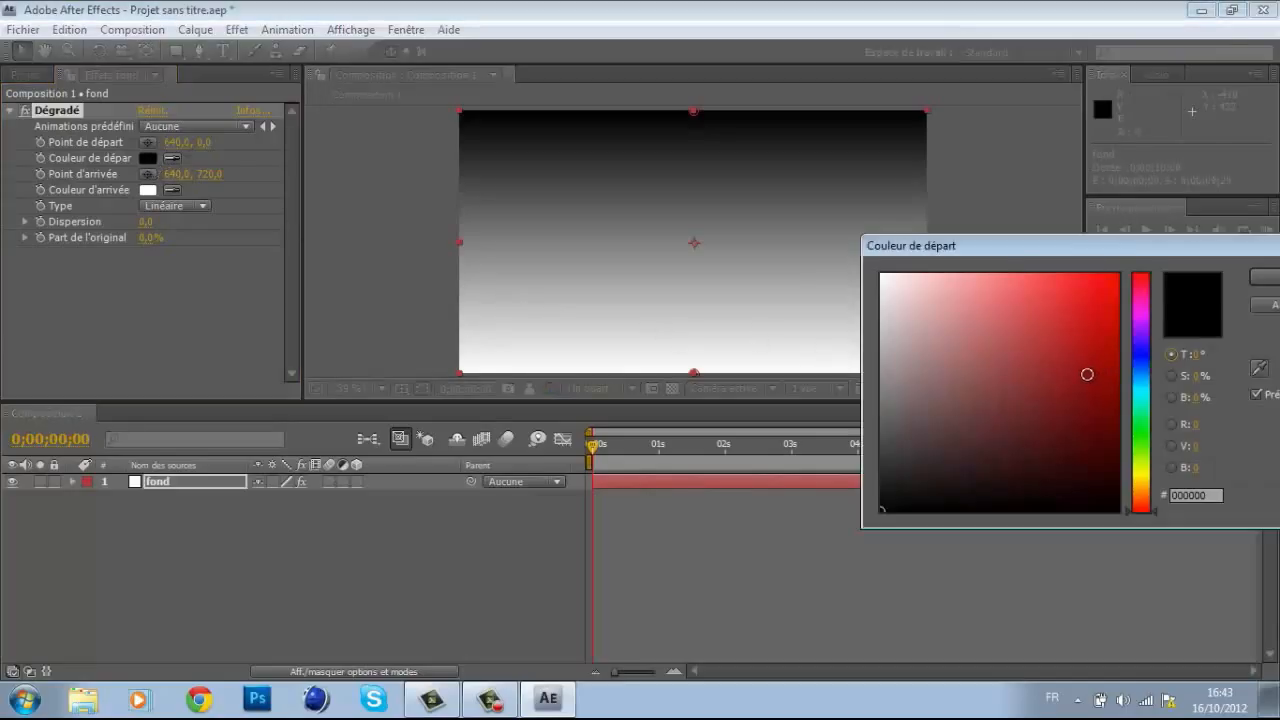
left_click_drag(1093, 381, 1132, 398)
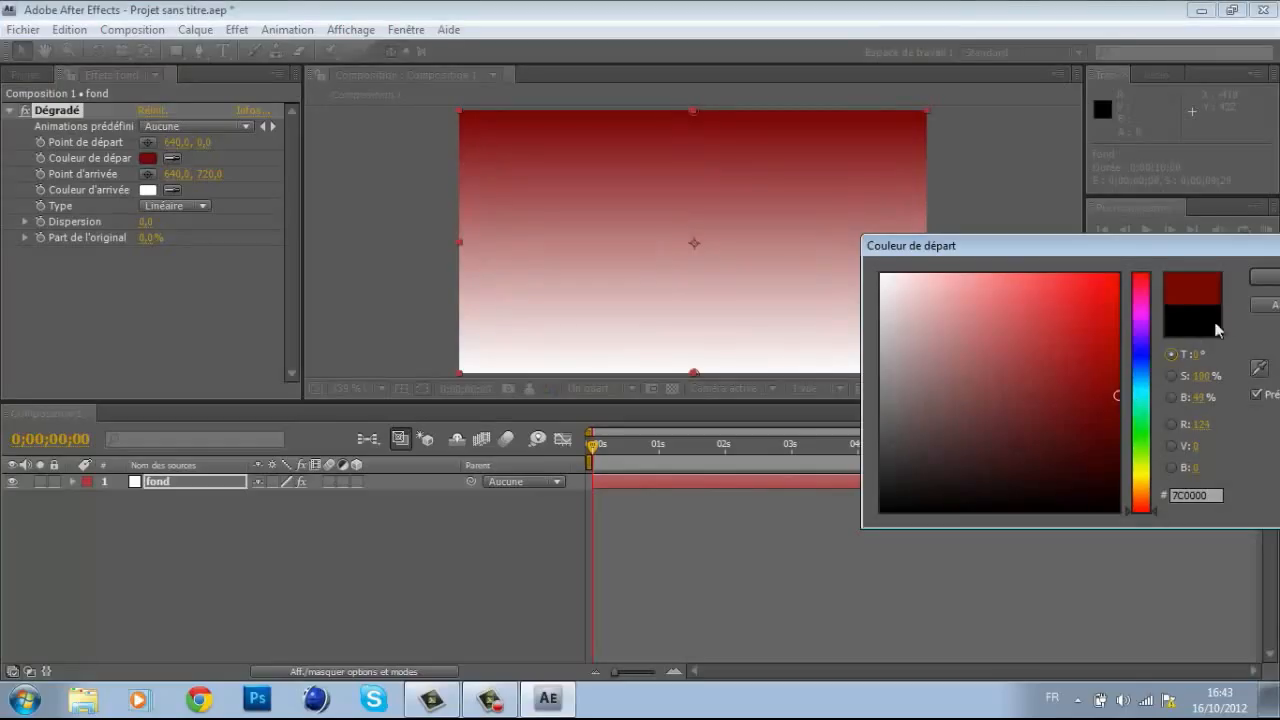
left_click(1265, 277)
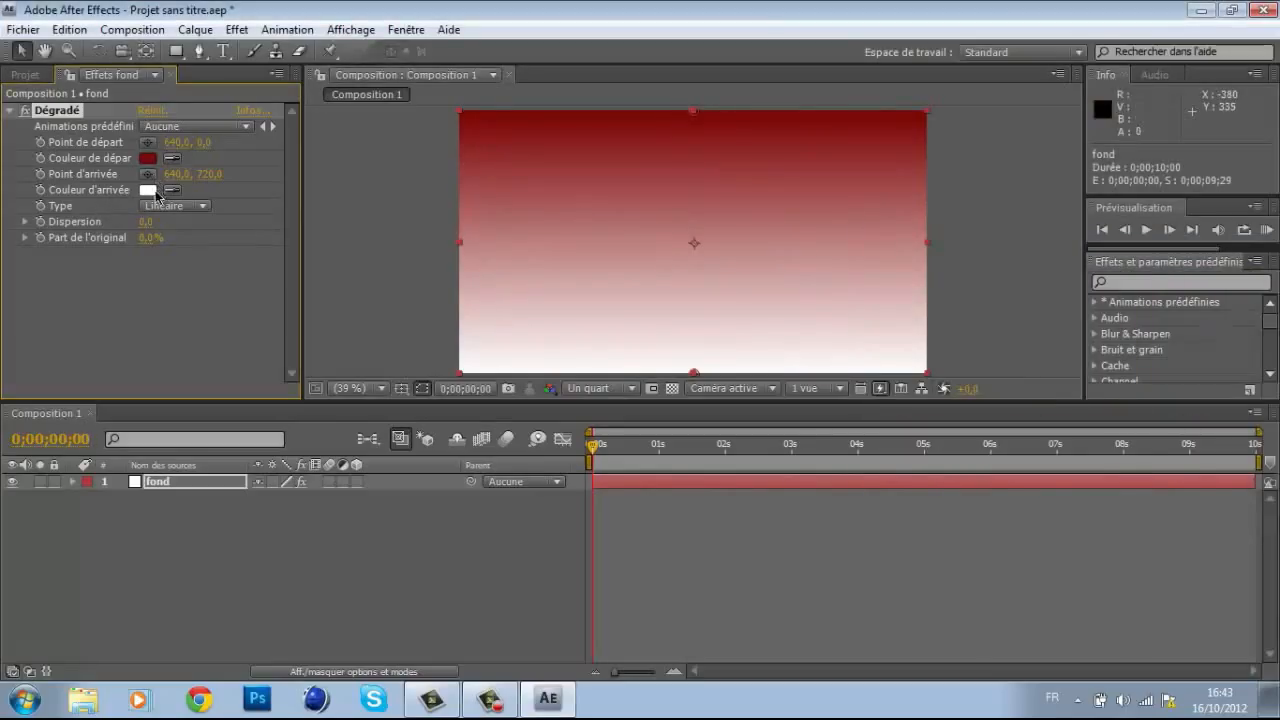
Set the end colour of the fond layer's Dégradé effect to red FF0000 and its type to Radial.
left_click(150, 190)
left_click_drag(1093, 363, 1119, 274)
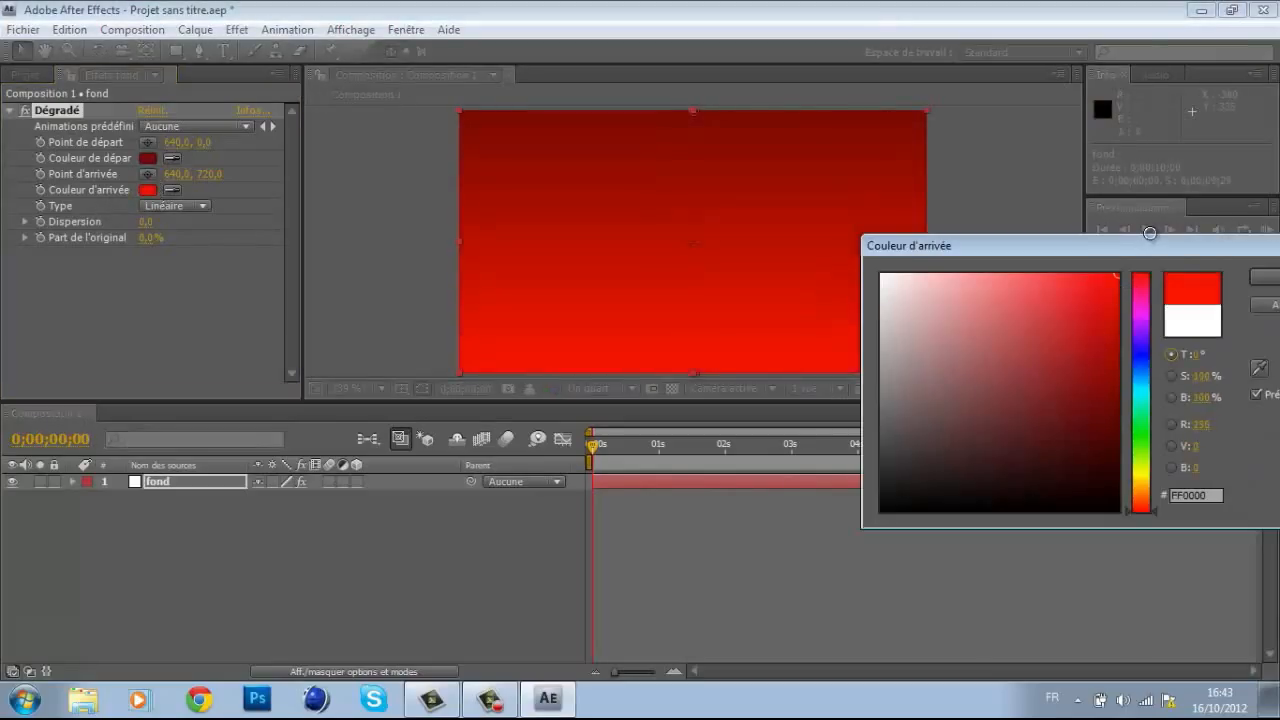
left_click(1265, 277)
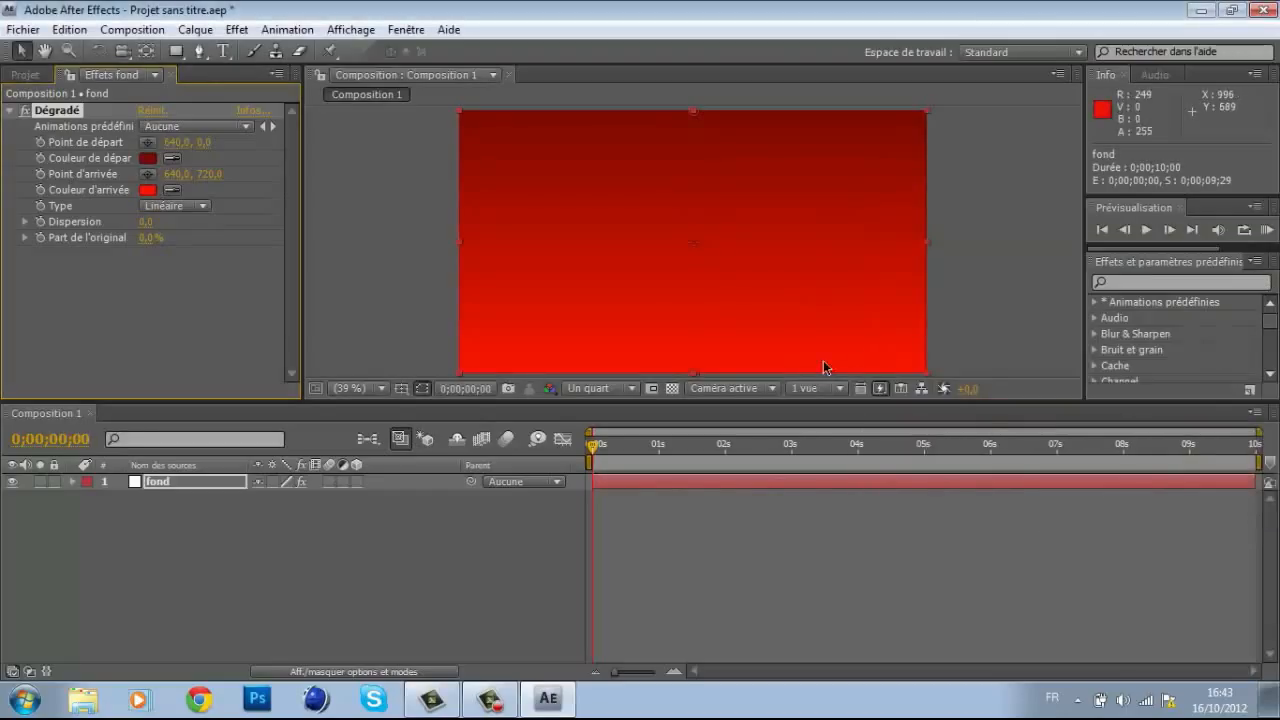
left_click(205, 207)
left_click(204, 232)
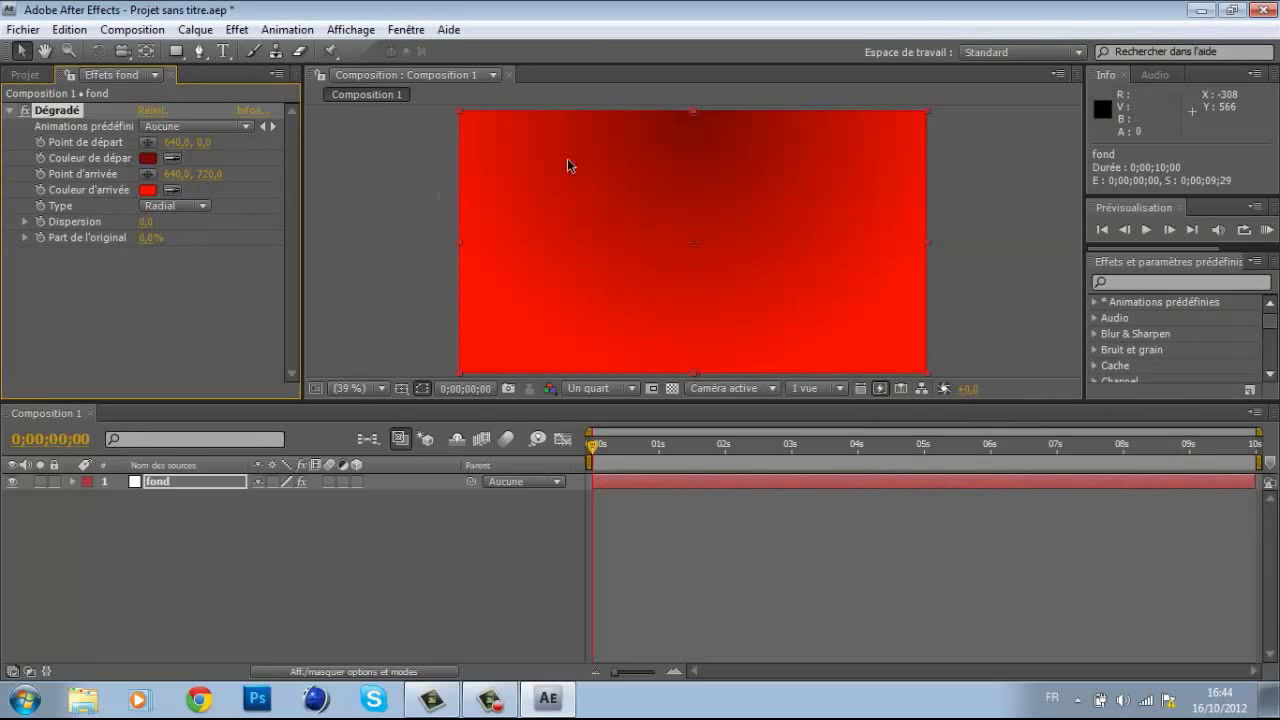
Try several start-point positions for the radial gradient, with its end point moved to about 637, 361.
left_click_drag(698, 118, 806, 172)
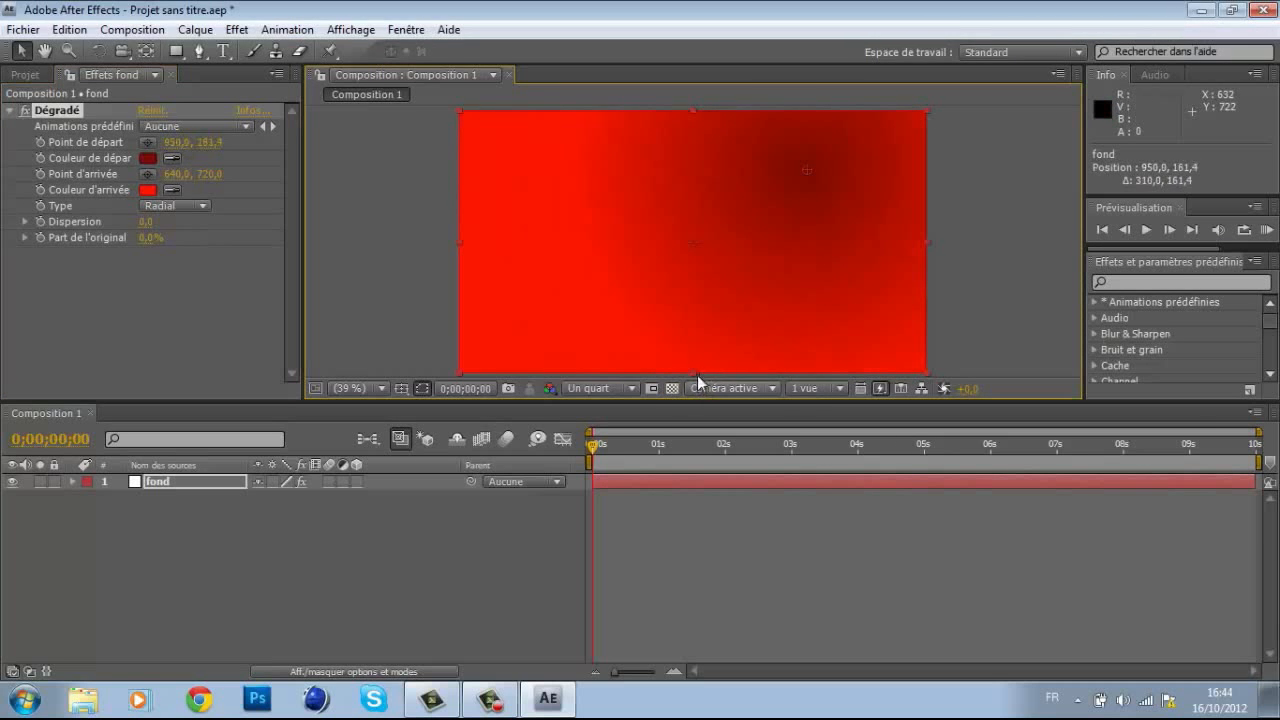
left_click_drag(696, 375, 695, 242)
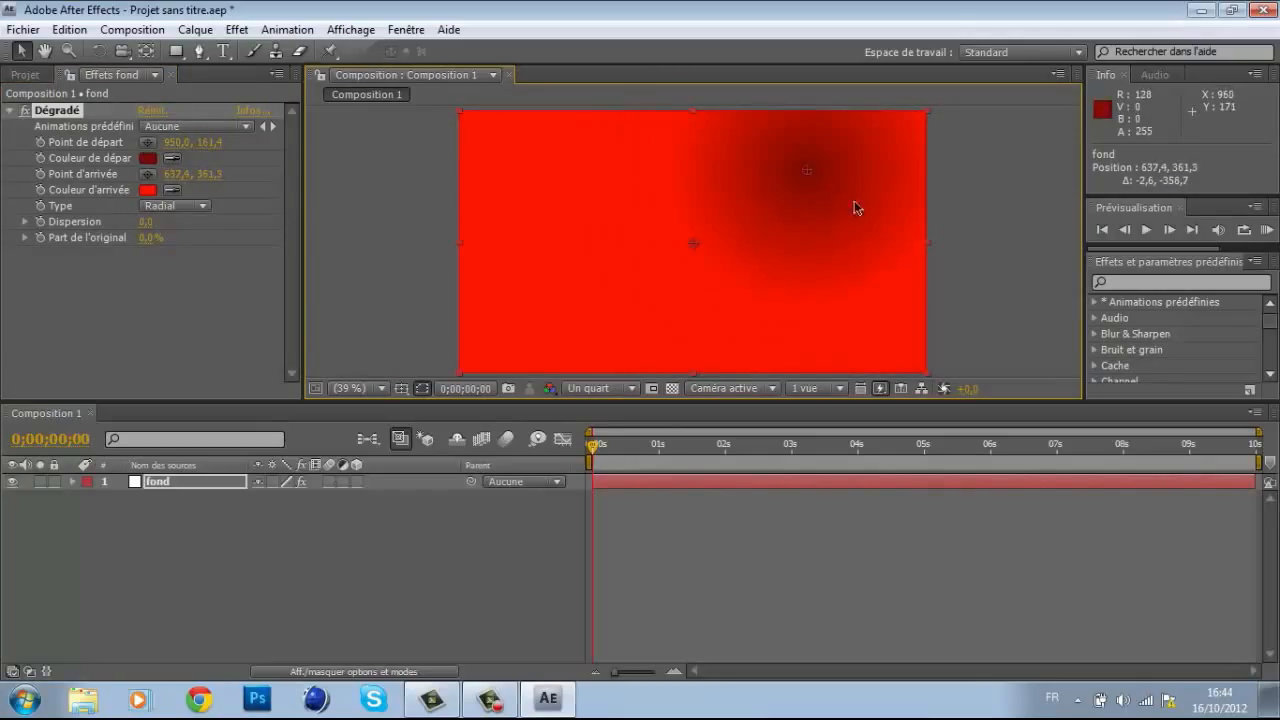
left_click_drag(808, 170, 1012, 255)
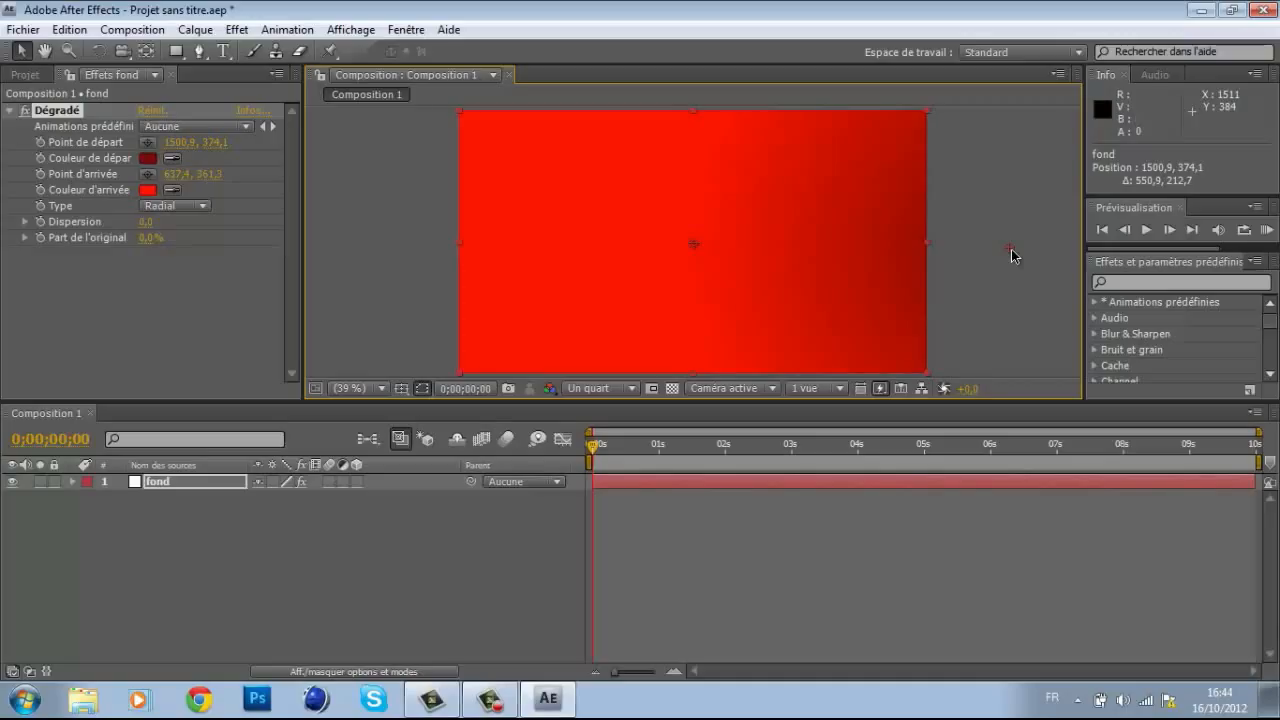
left_click_drag(146, 221, 6, 238)
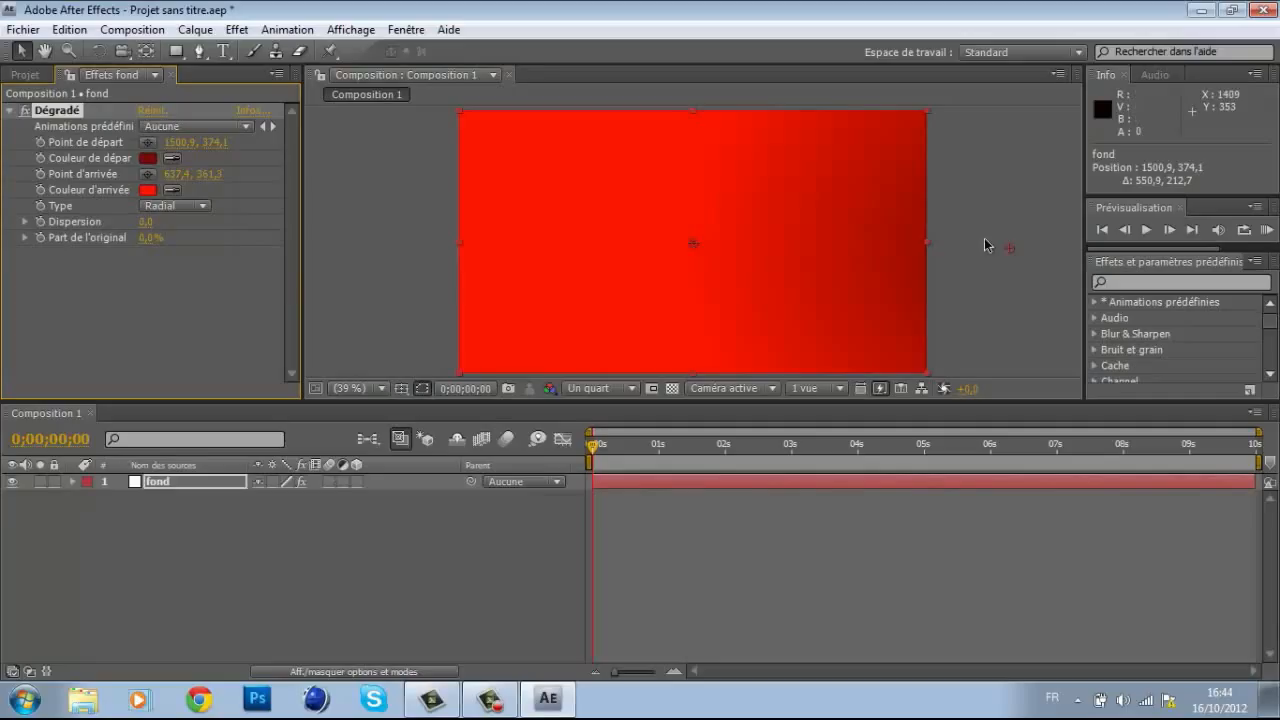
left_click_drag(1007, 249, 705, 505)
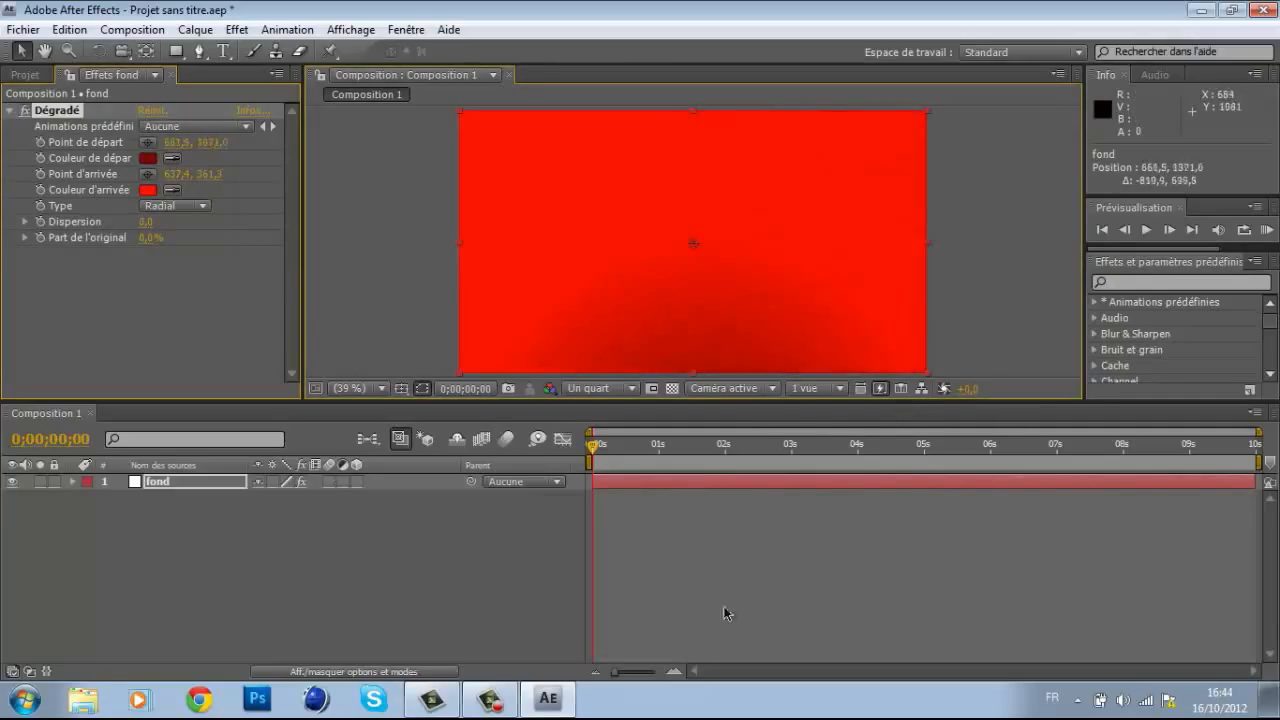
left_click_drag(727, 613, 897, 257)
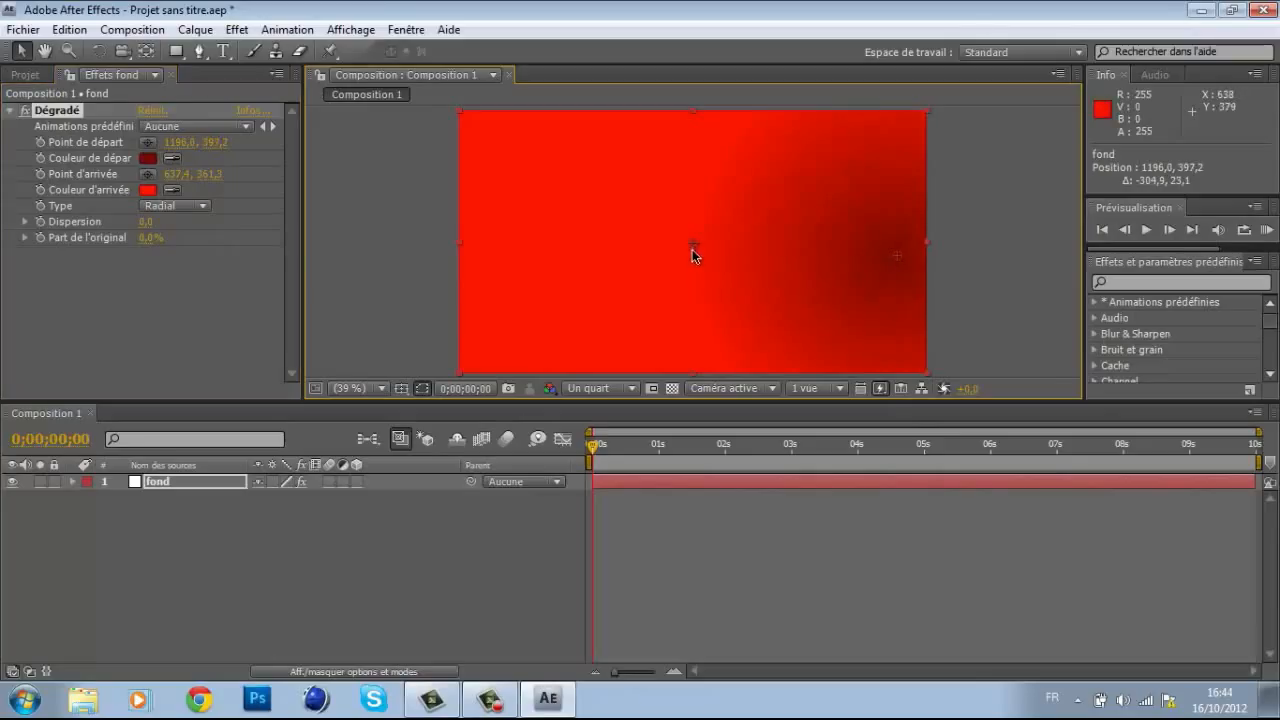
Place the gradient's start point at the composition centre, about 637, 364, and its end point at about 1319, 594.
left_click_drag(692, 249, 1046, 354)
left_click_drag(900, 257, 697, 248)
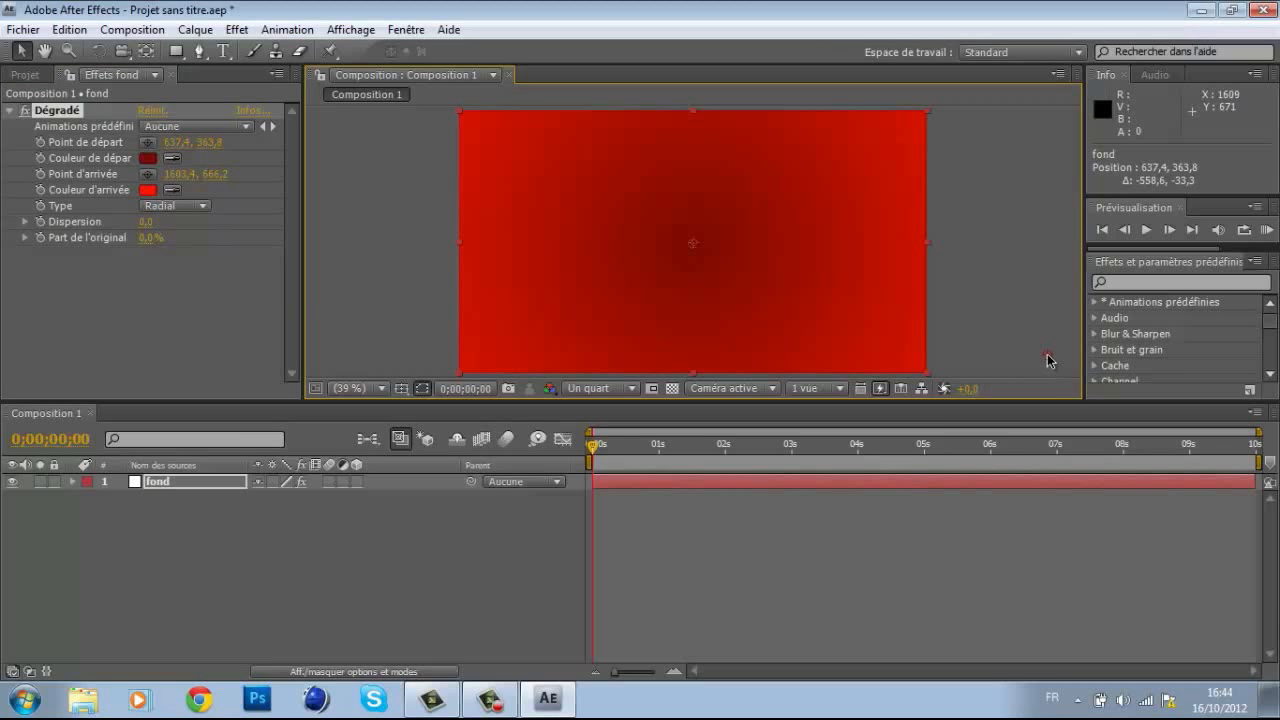
mouse_move(1048, 360)
left_mouse_down()
mouse_move(866, 303)
mouse_move(1000, 331)
mouse_move(828, 311)
mouse_move(1018, 350)
mouse_move(781, 306)
mouse_move(837, 349)
mouse_move(766, 292)
mouse_move(886, 309)
mouse_move(943, 334)
left_mouse_up()
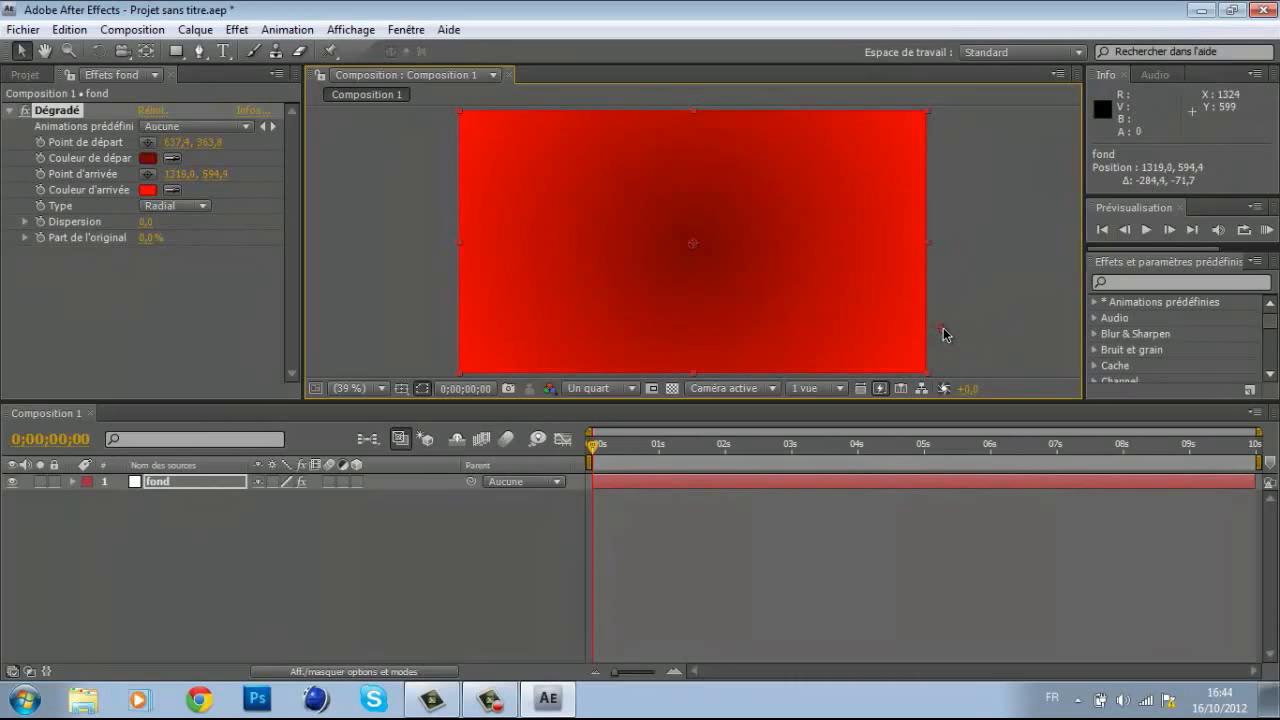
Set the Dégradé start colour to bright red FF0000 and the end colour to dark red 870000.
left_click(150, 159)
left_click_drag(1089, 357, 1229, 149)
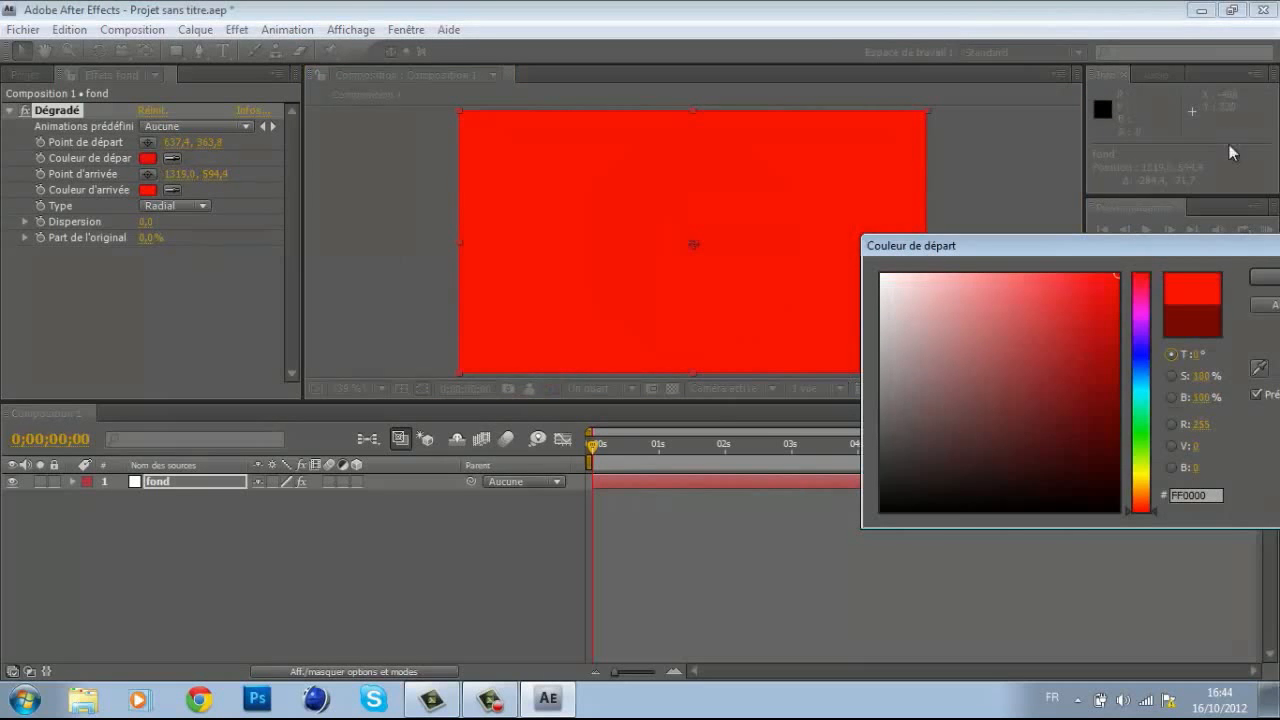
left_click(1264, 280)
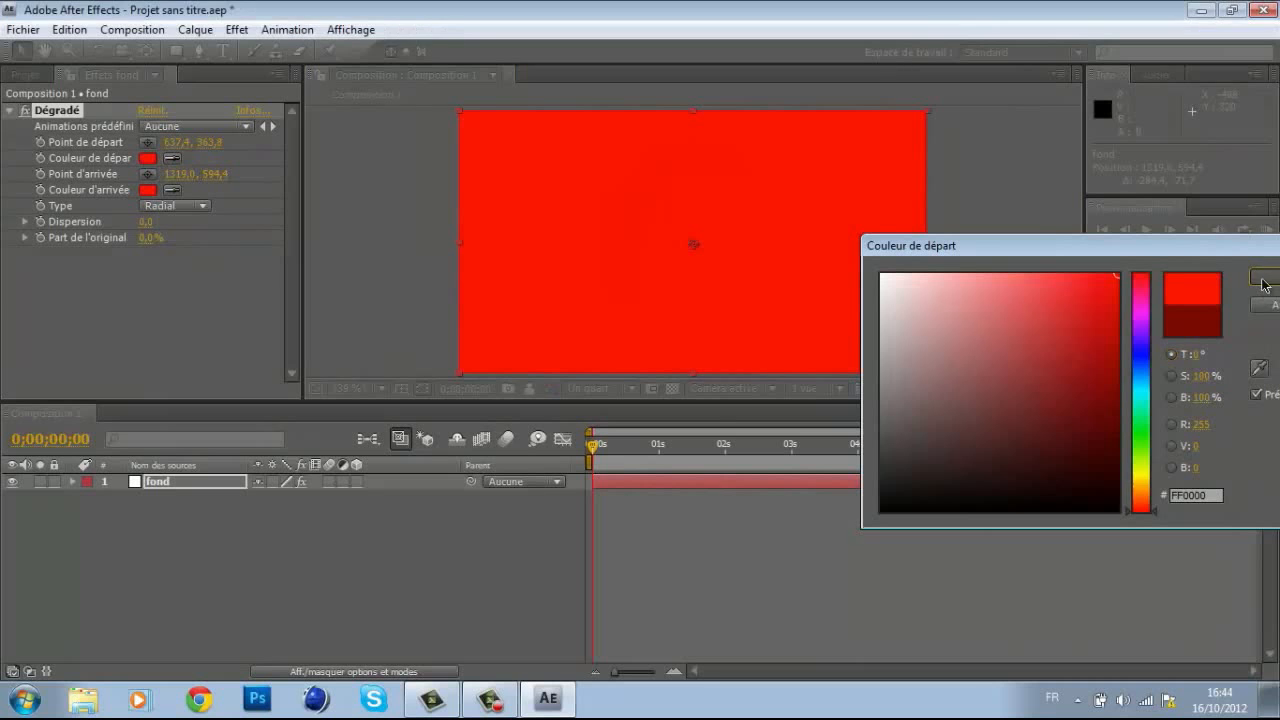
left_click(152, 191)
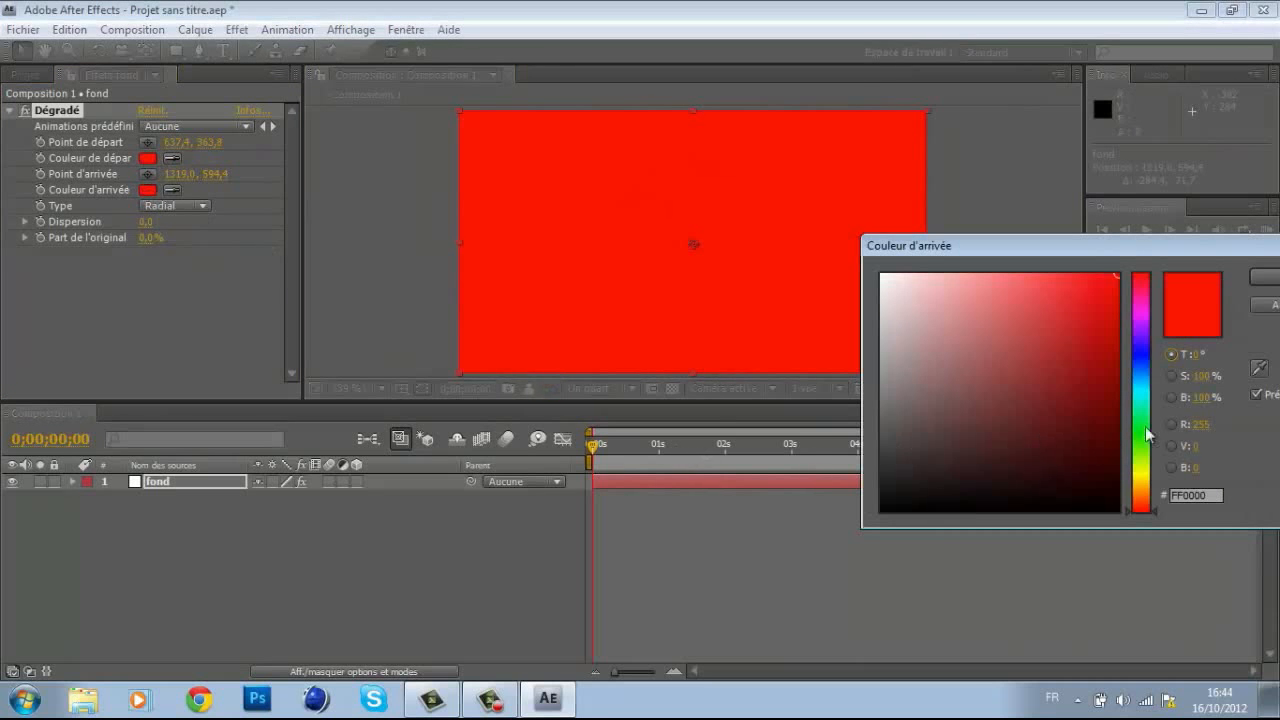
left_click_drag(1100, 354, 1131, 385)
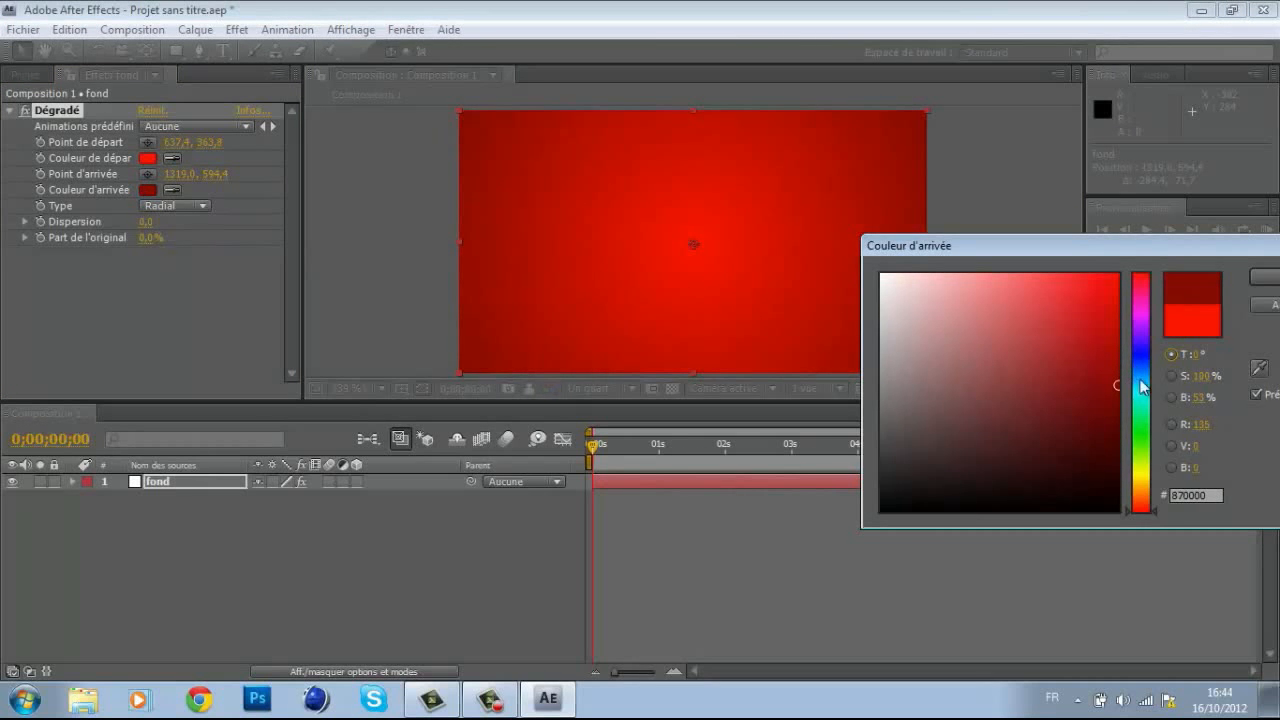
left_click(1264, 277)
left_click(1005, 219)
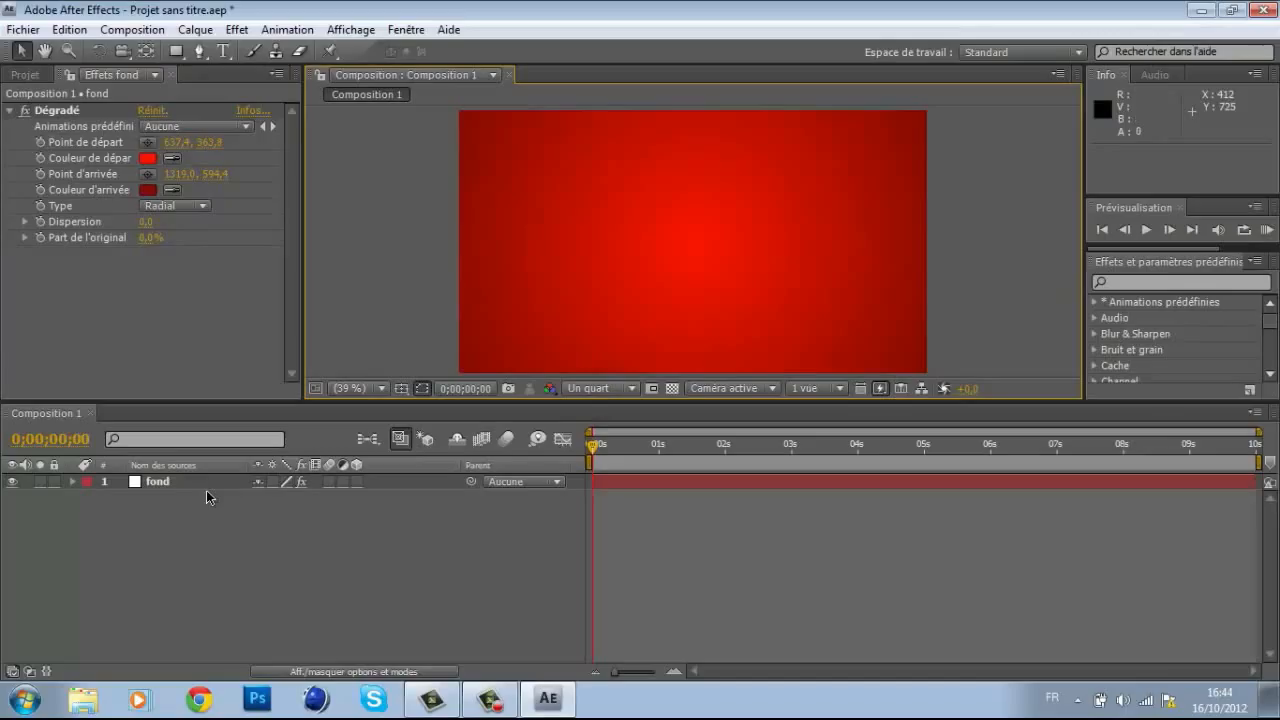
Create a new text layer above the fond layer in Composition 1.
left_click(238, 30)
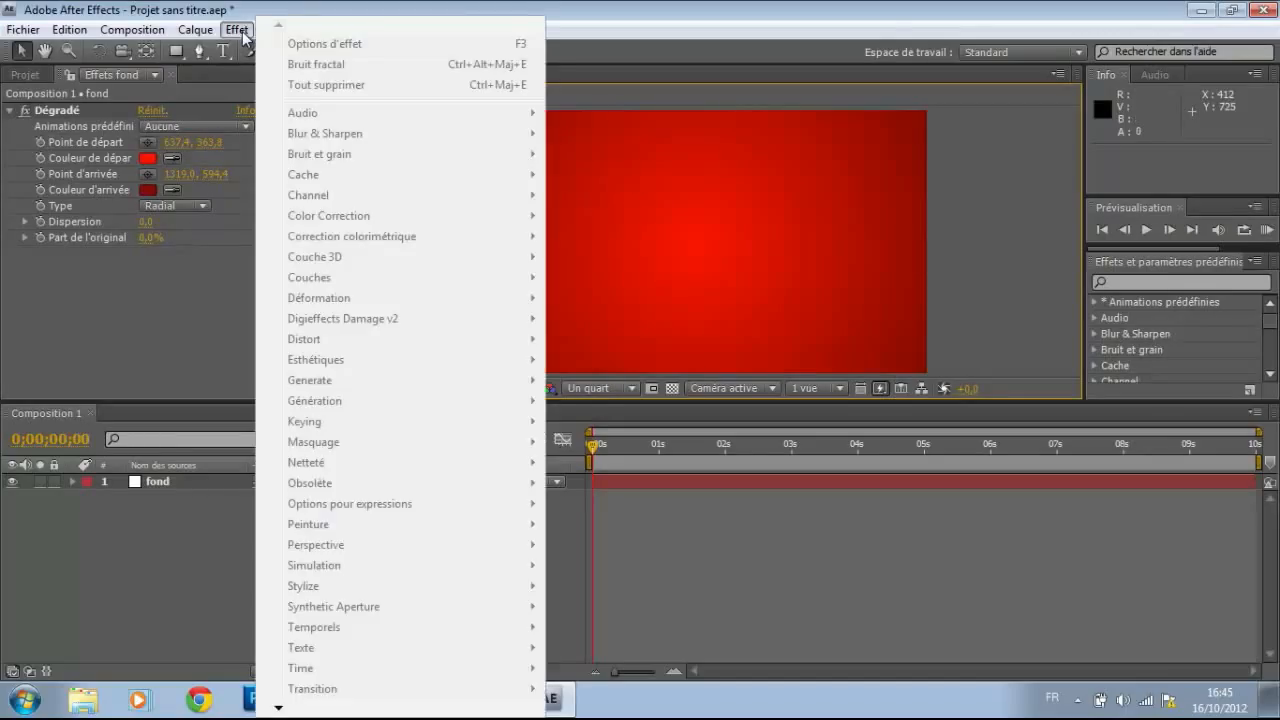
mouse_move(195, 30)
mouse_move(300, 51)
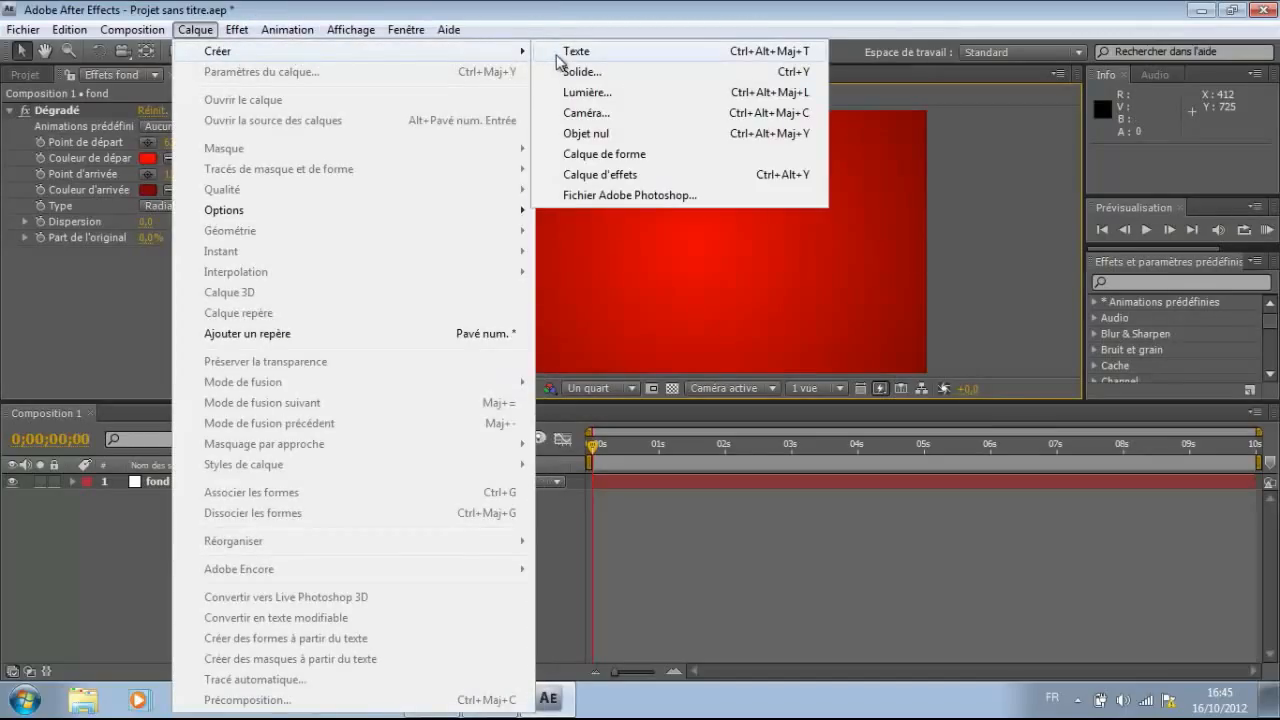
left_click(566, 52)
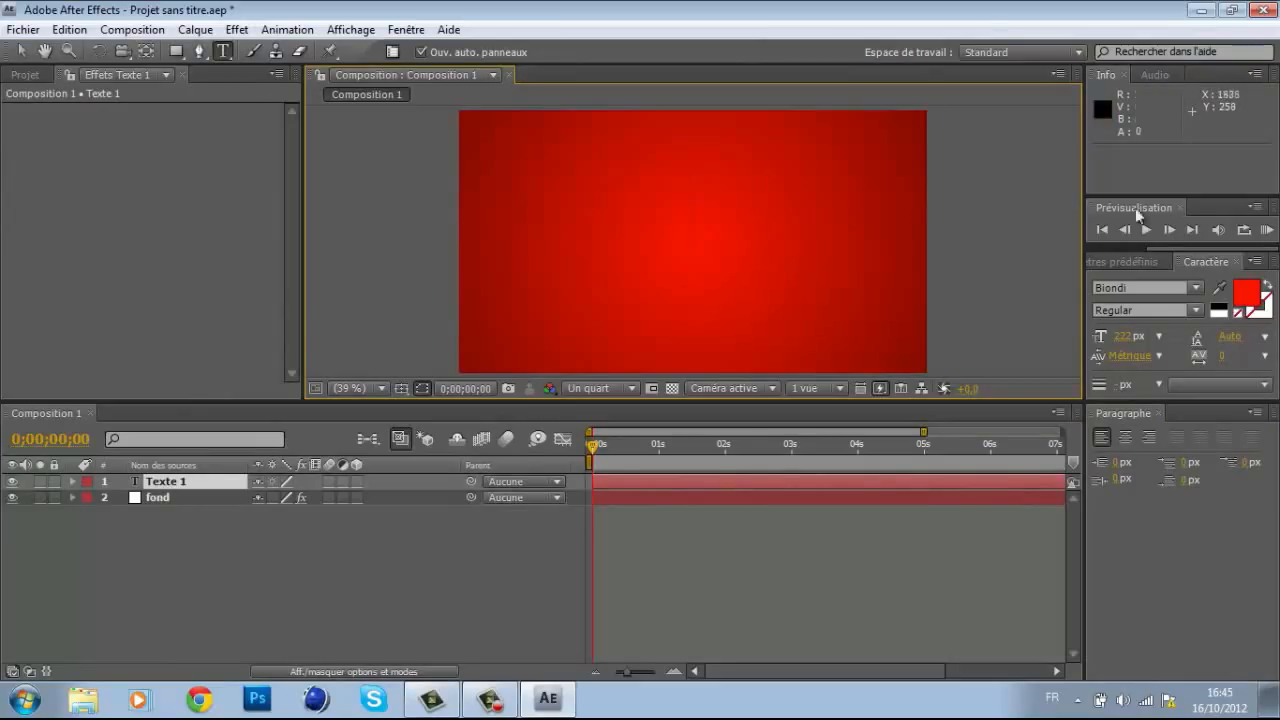
Set the text fill colour to black.
left_click(1249, 298)
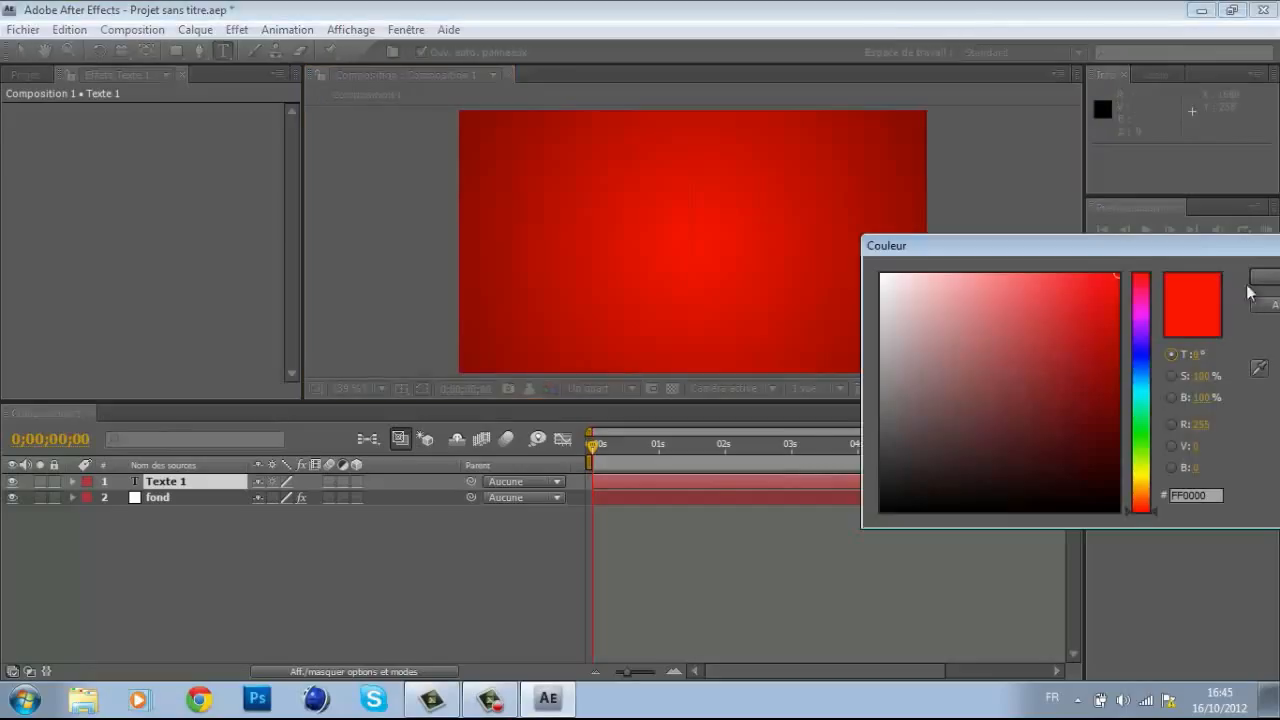
left_click(1256, 304)
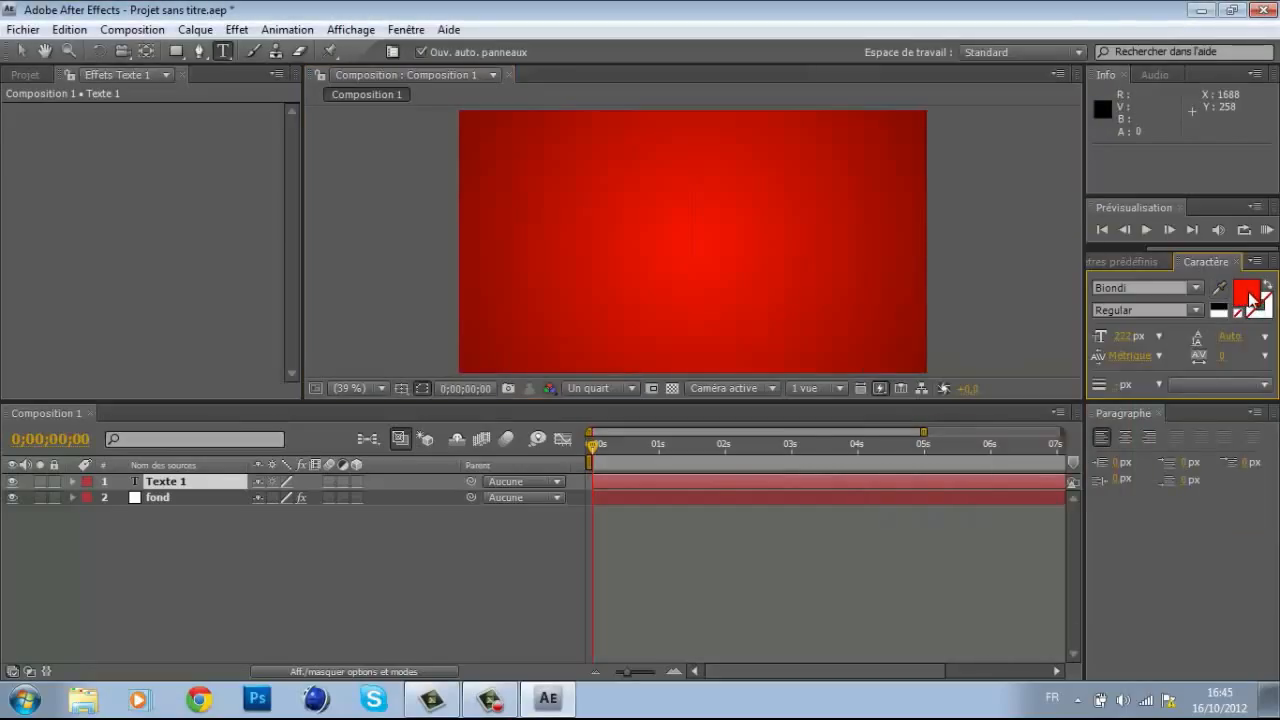
left_click(1252, 298)
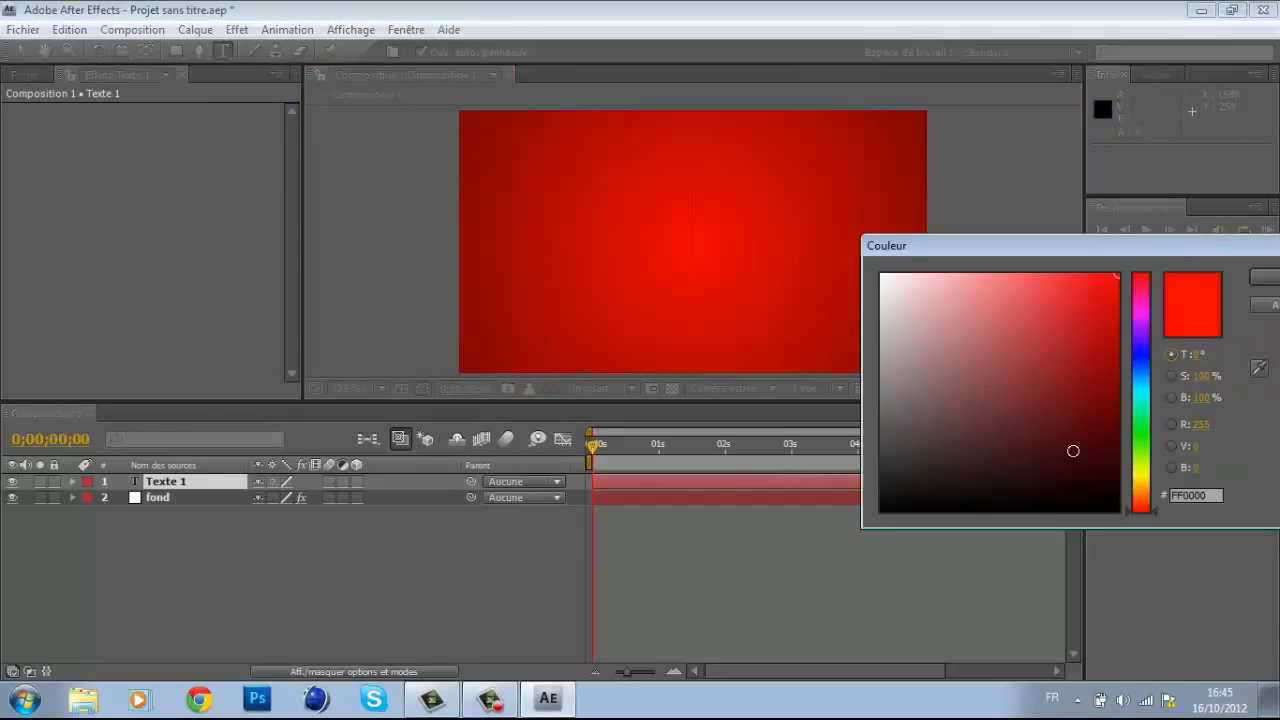
left_click_drag(1074, 449, 760, 580)
left_click(1276, 280)
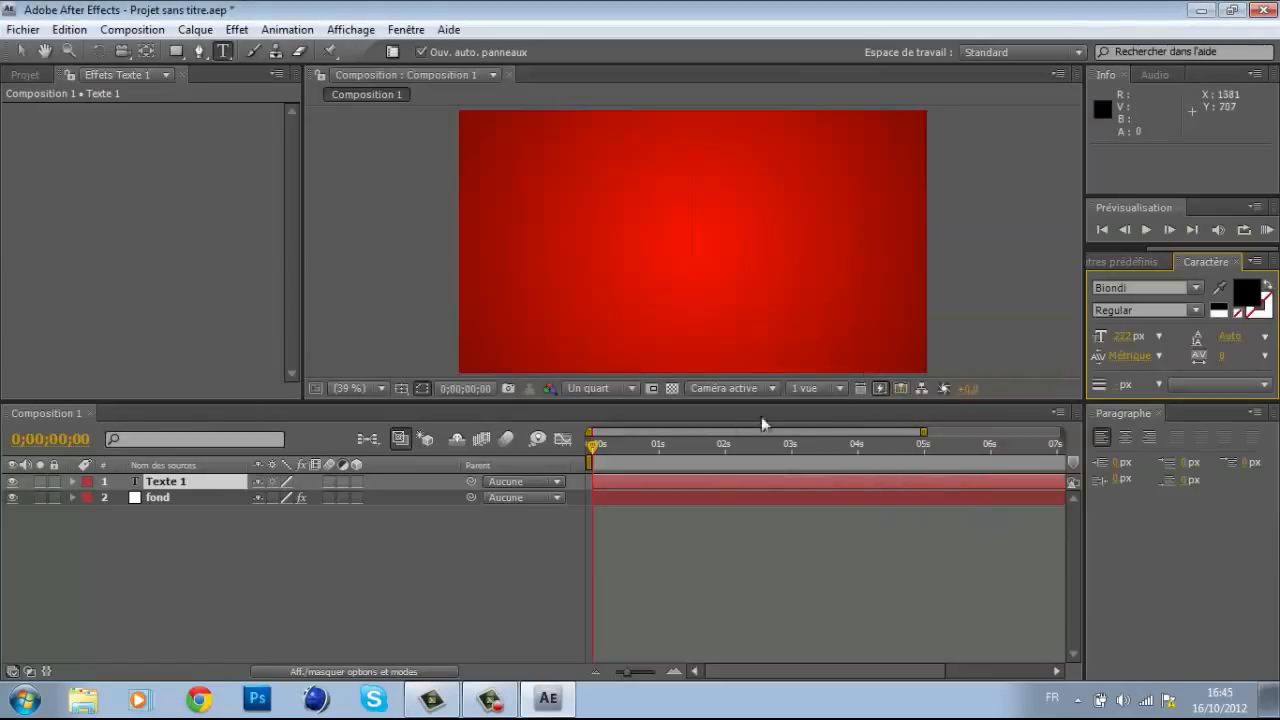
Enter the text Tuto in the composition frame on the new text layer.
left_click(762, 243)
type("A")
key("BackSpace")
type("T")
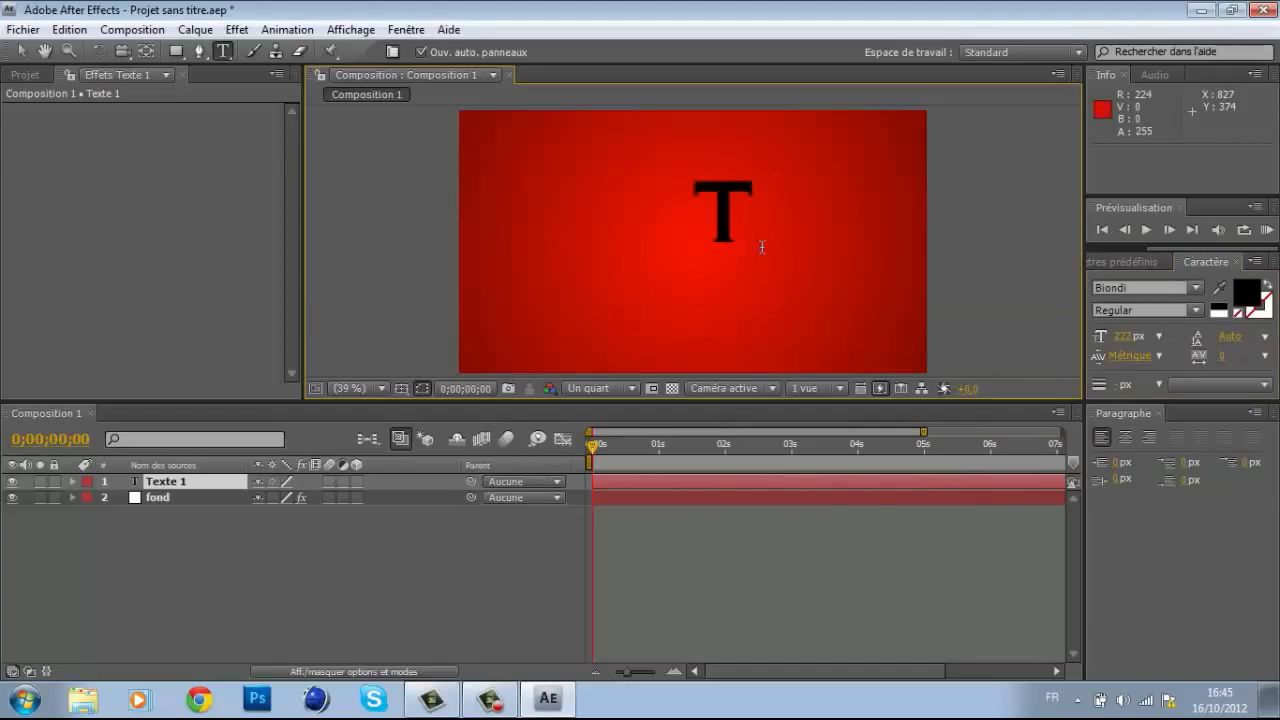
type("uto")
Try the BIRTH OF A HERO font on the word Tuto, and settle on BlockBit.
left_click_drag(920, 222, 680, 205)
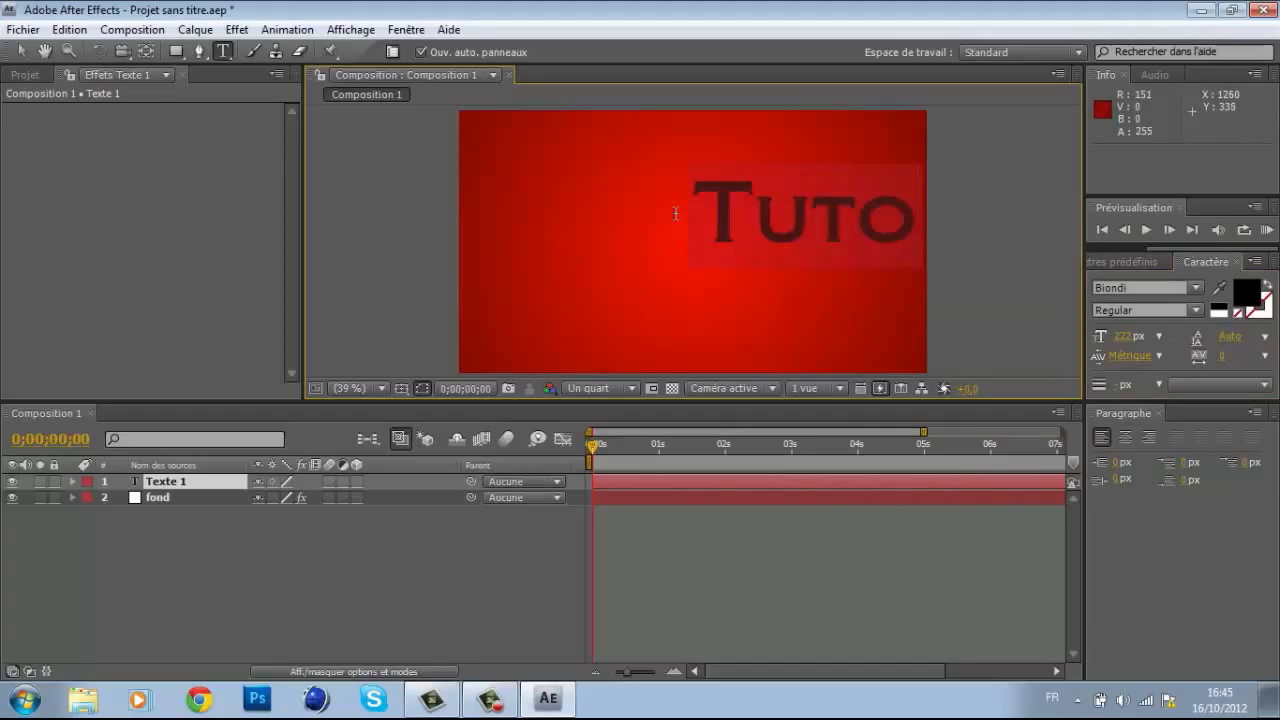
left_click(1196, 288)
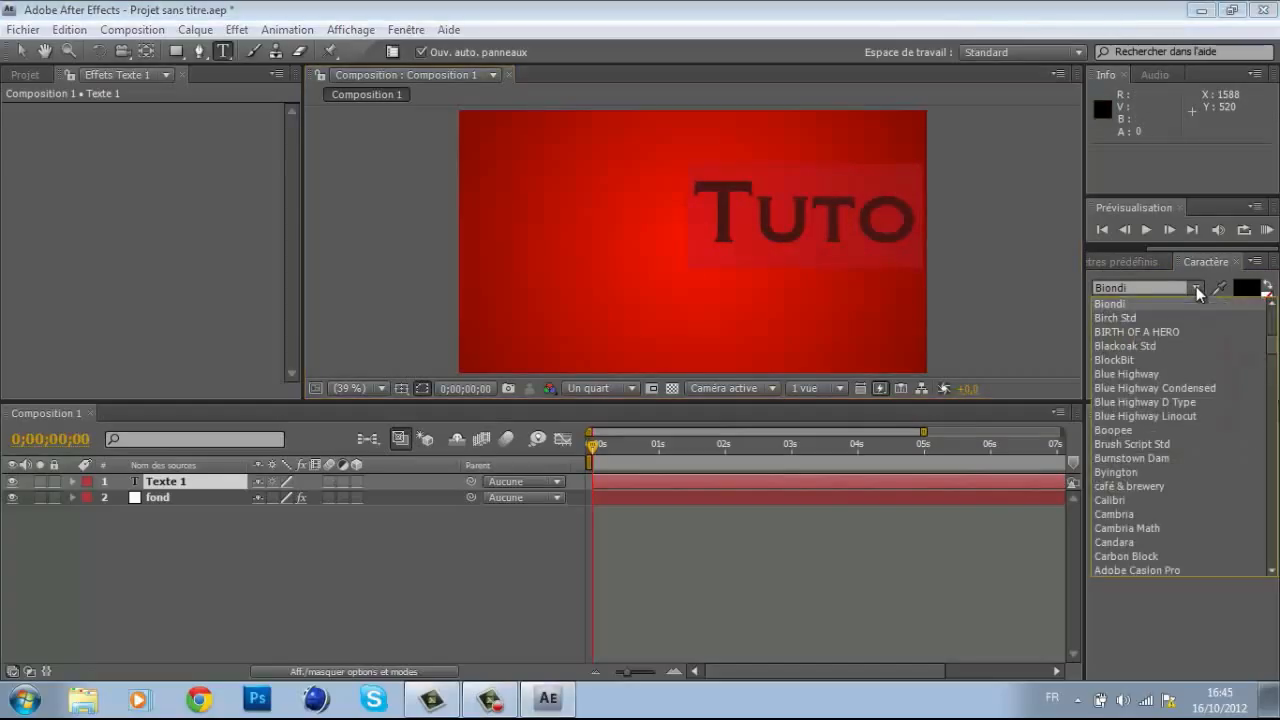
left_click(1176, 331)
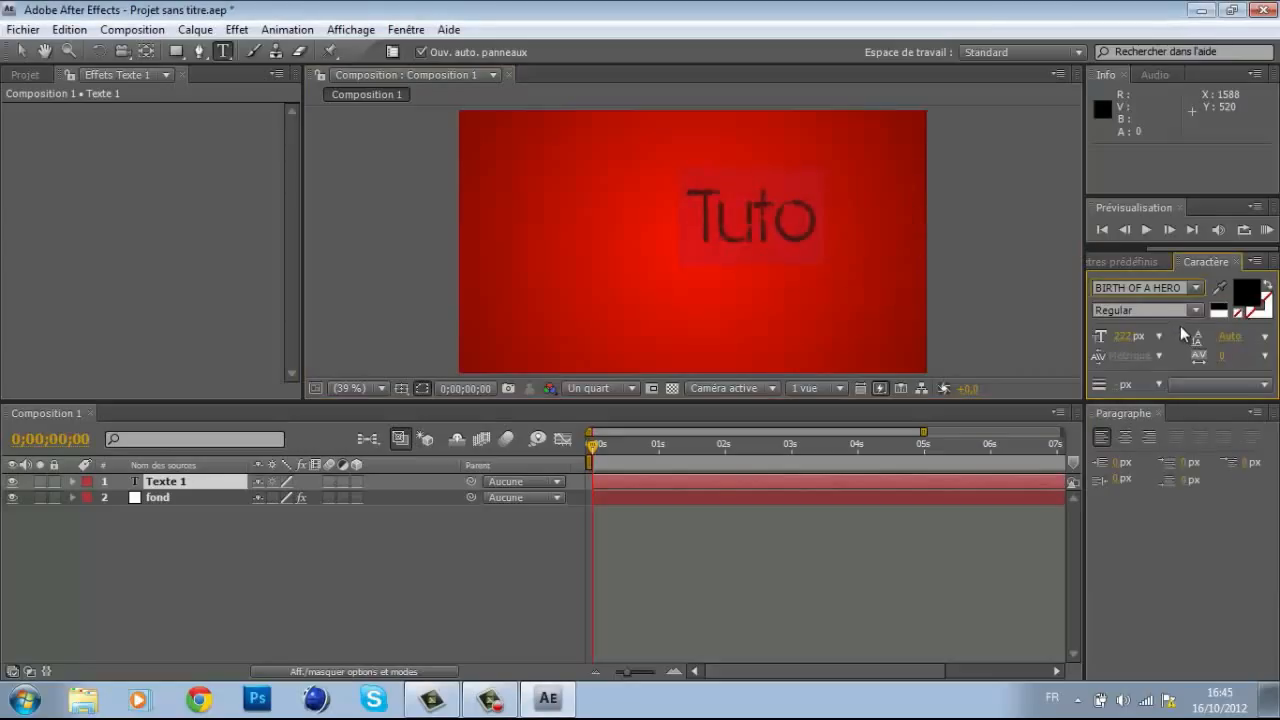
left_click(1195, 288)
left_click(1174, 336)
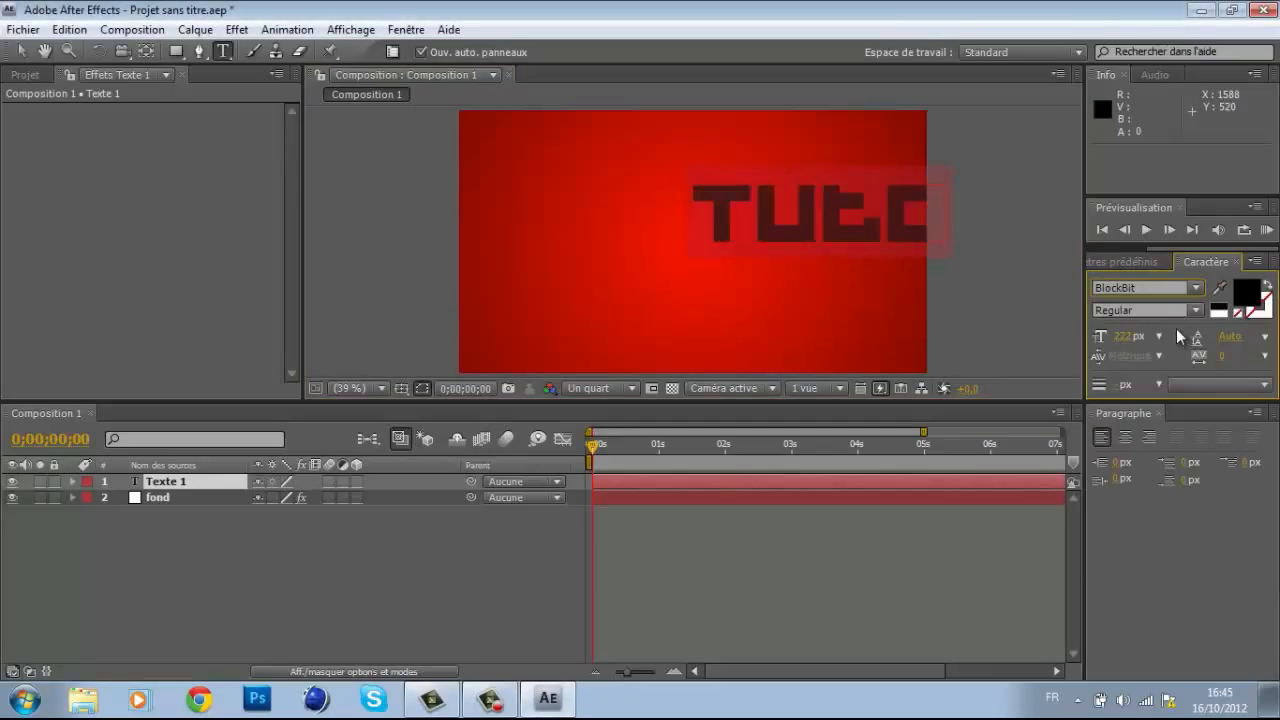
Move the Tuto text to the middle of the frame, at about position 312, 447.
left_click(22, 52)
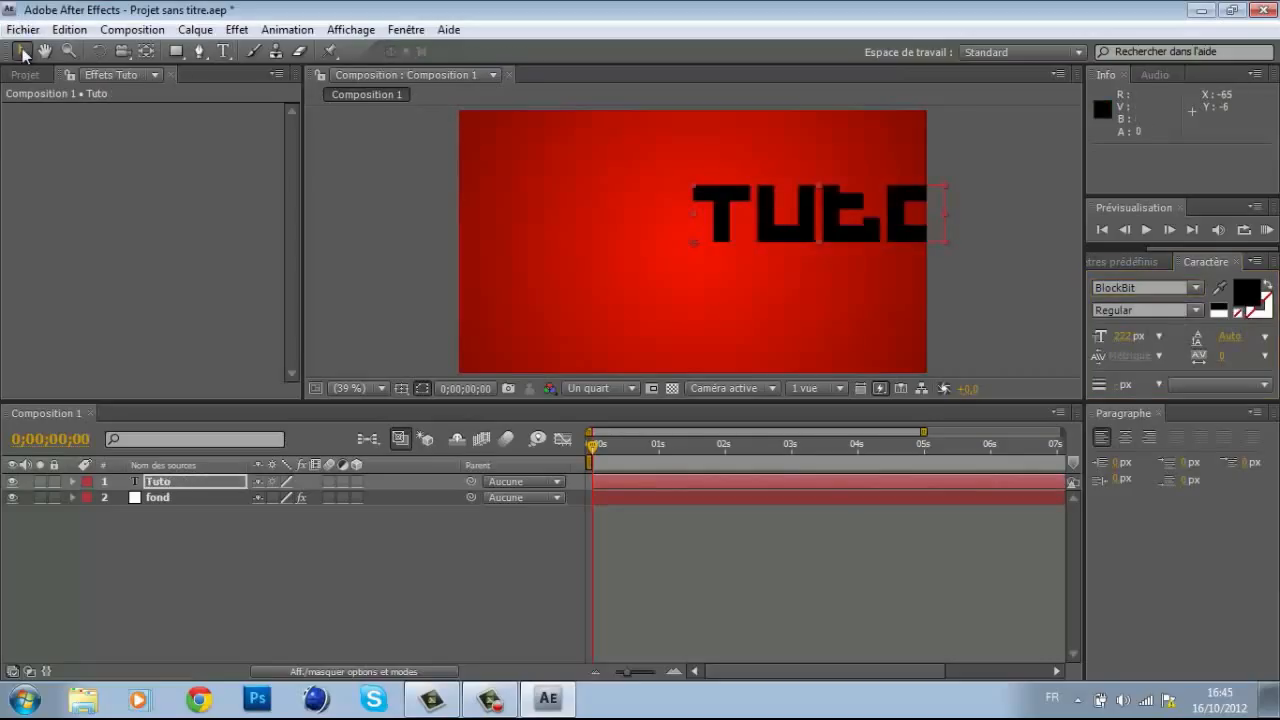
left_click_drag(890, 218, 770, 251)
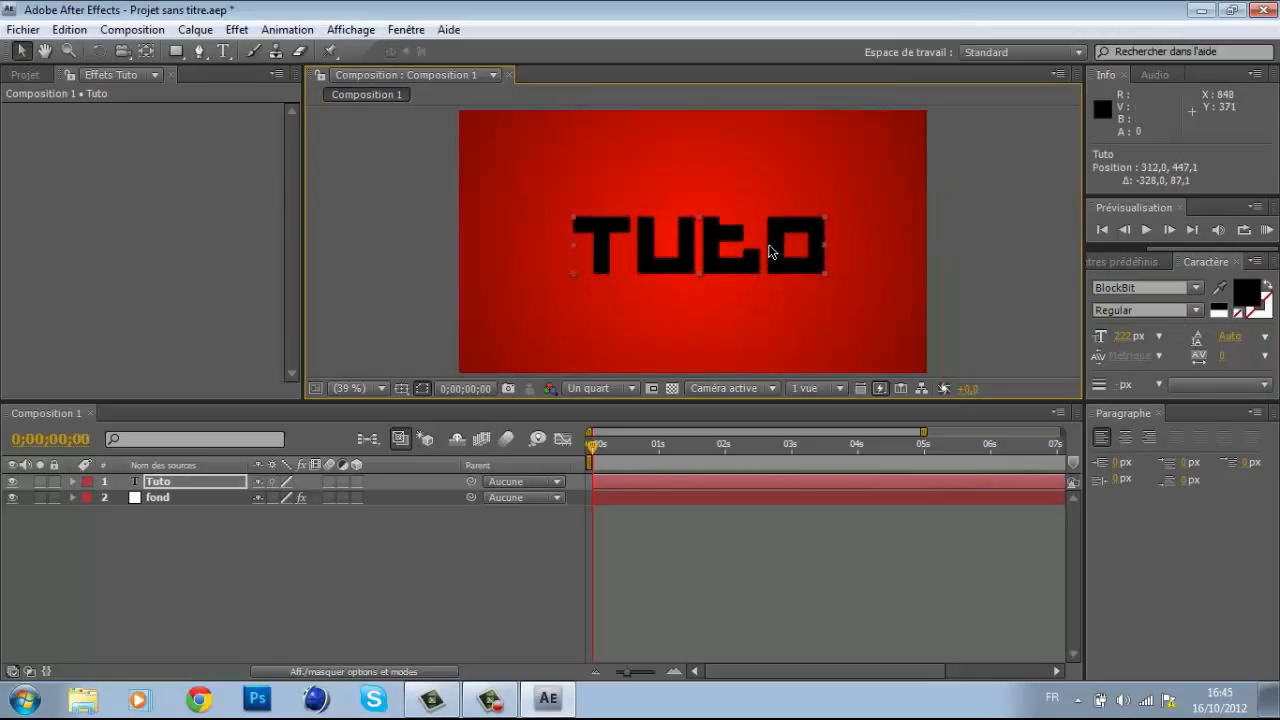
left_click(388, 582)
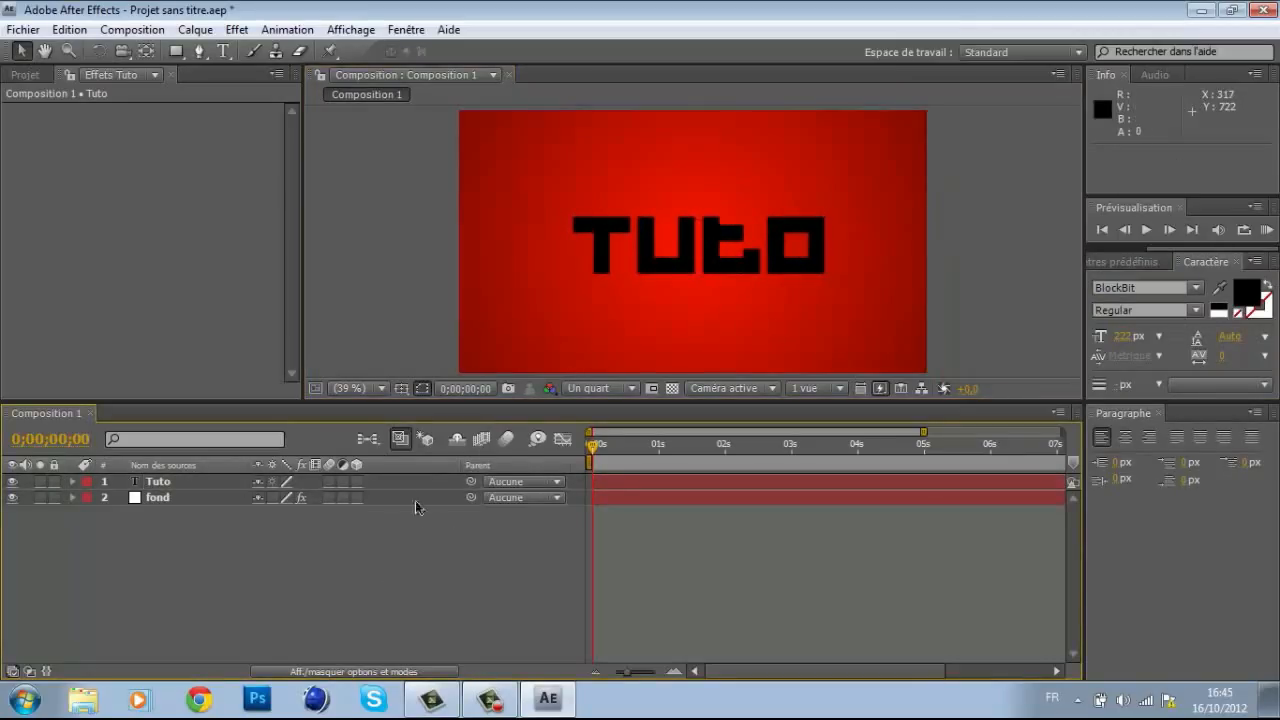
Expand the Tuto layer in the timeline to reveal its Transformer properties.
mouse_move(592, 445)
left_mouse_down()
mouse_move(1015, 447)
mouse_move(592, 447)
left_mouse_up()
left_click_drag(625, 672, 612, 672)
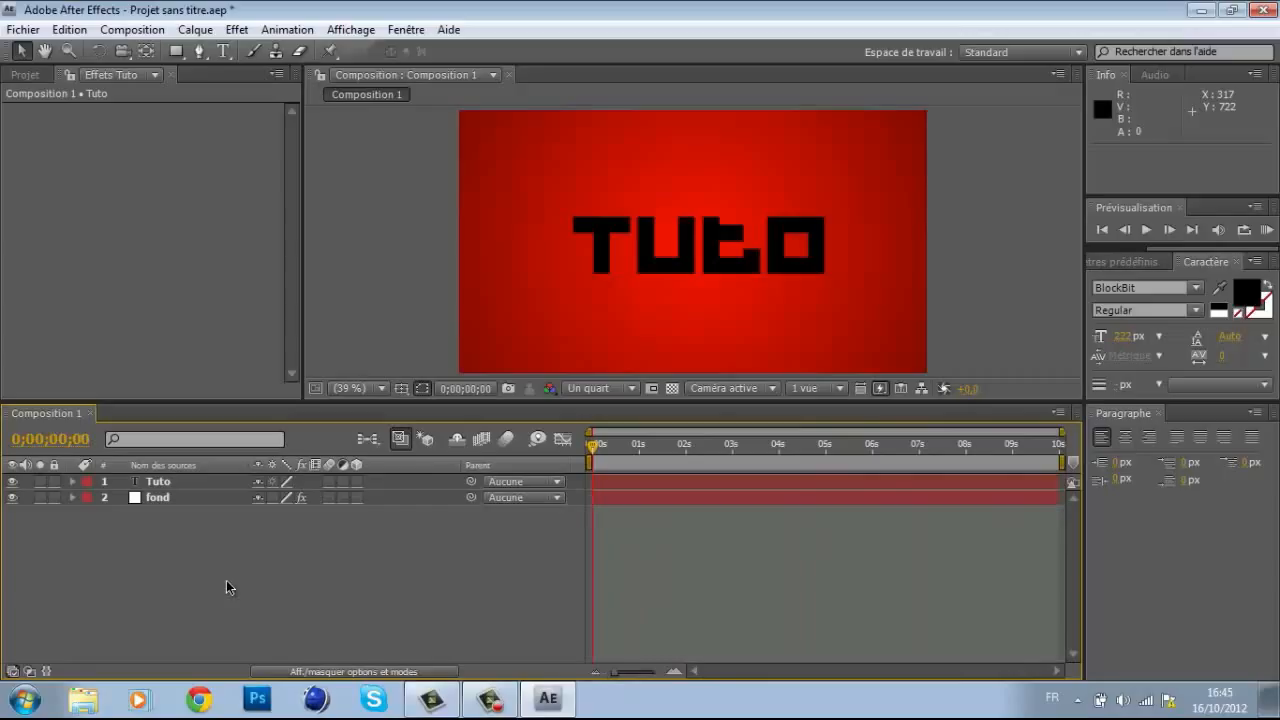
left_click(190, 484)
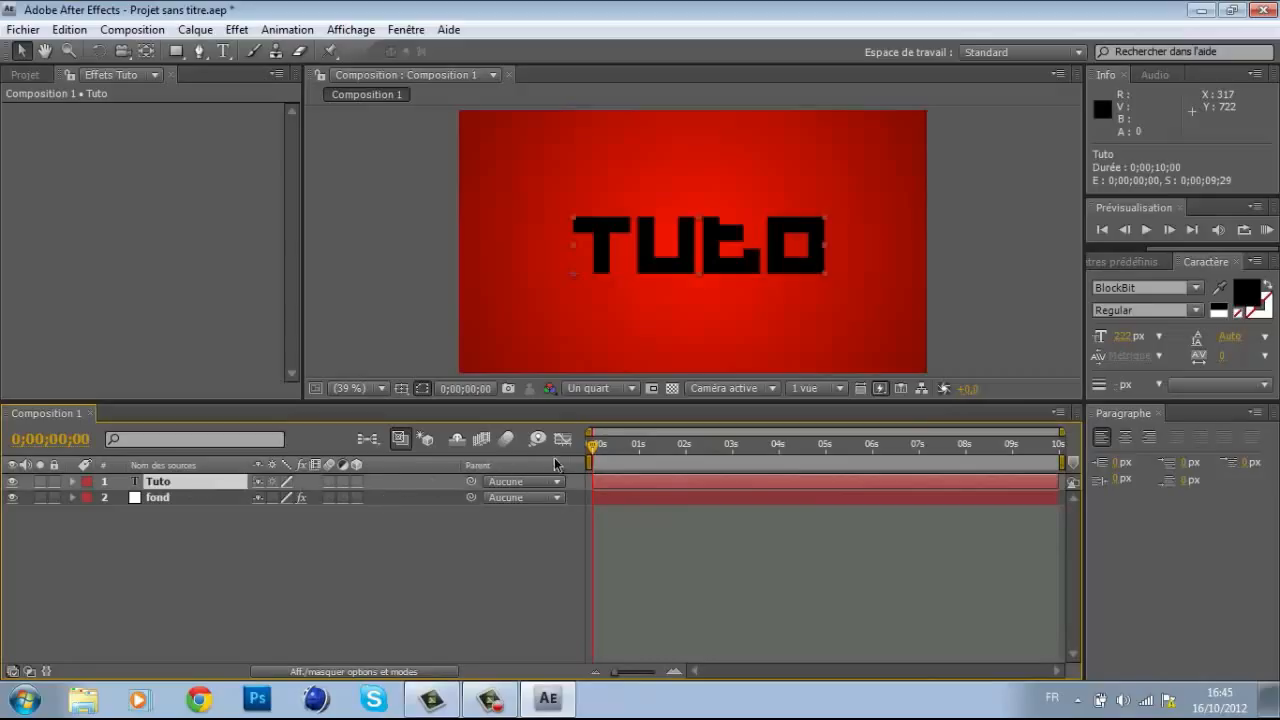
left_click(74, 483)
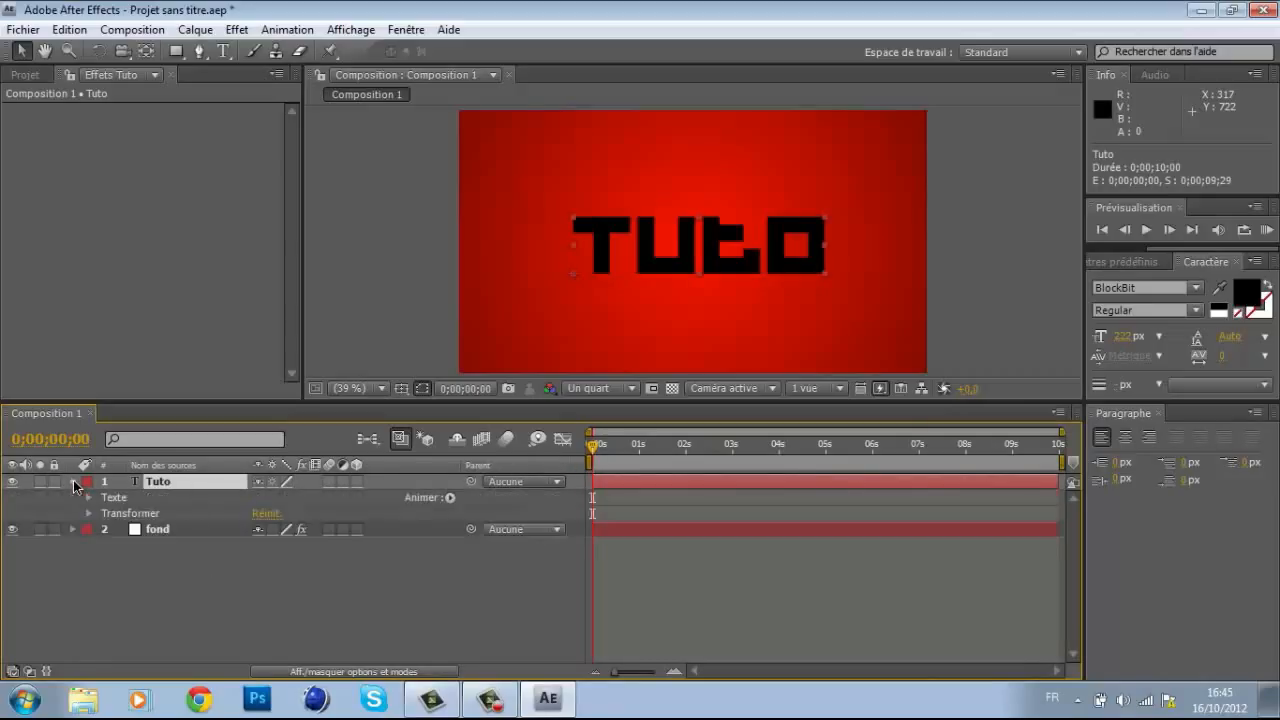
left_click(90, 513)
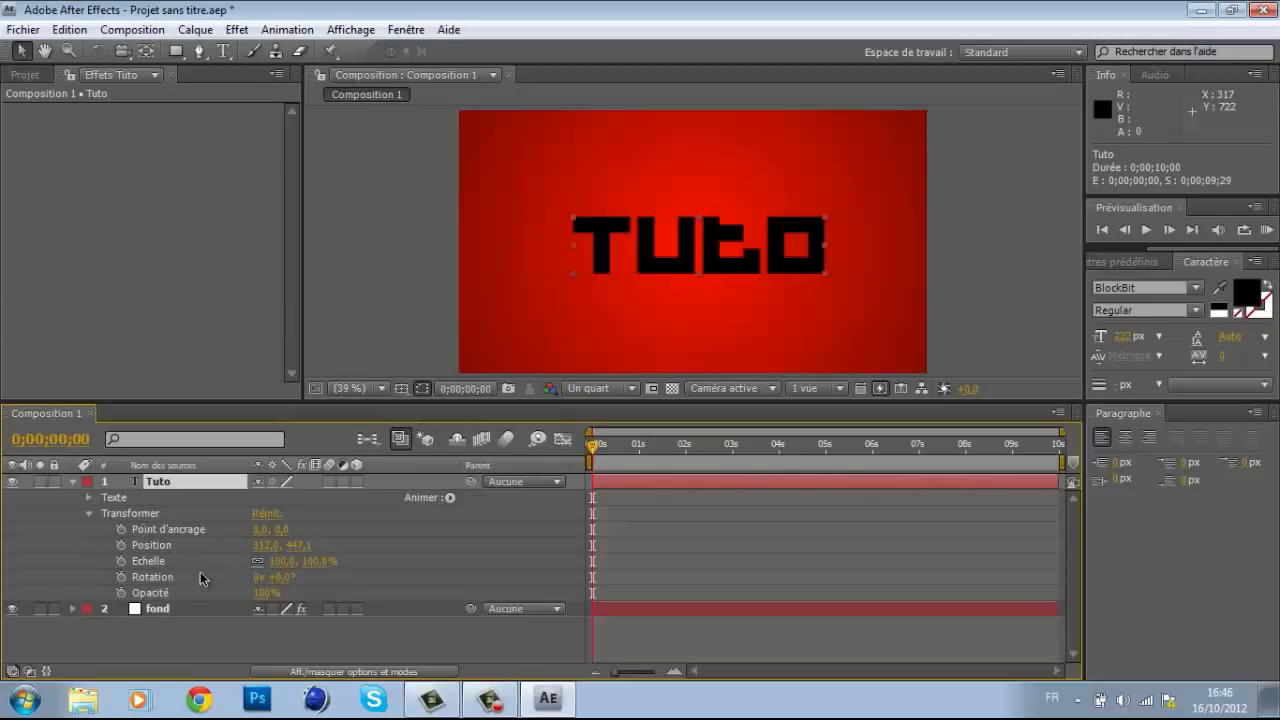
Try scaling the Tuto text down to 66% with Echelle, and undo the change.
left_click(160, 563)
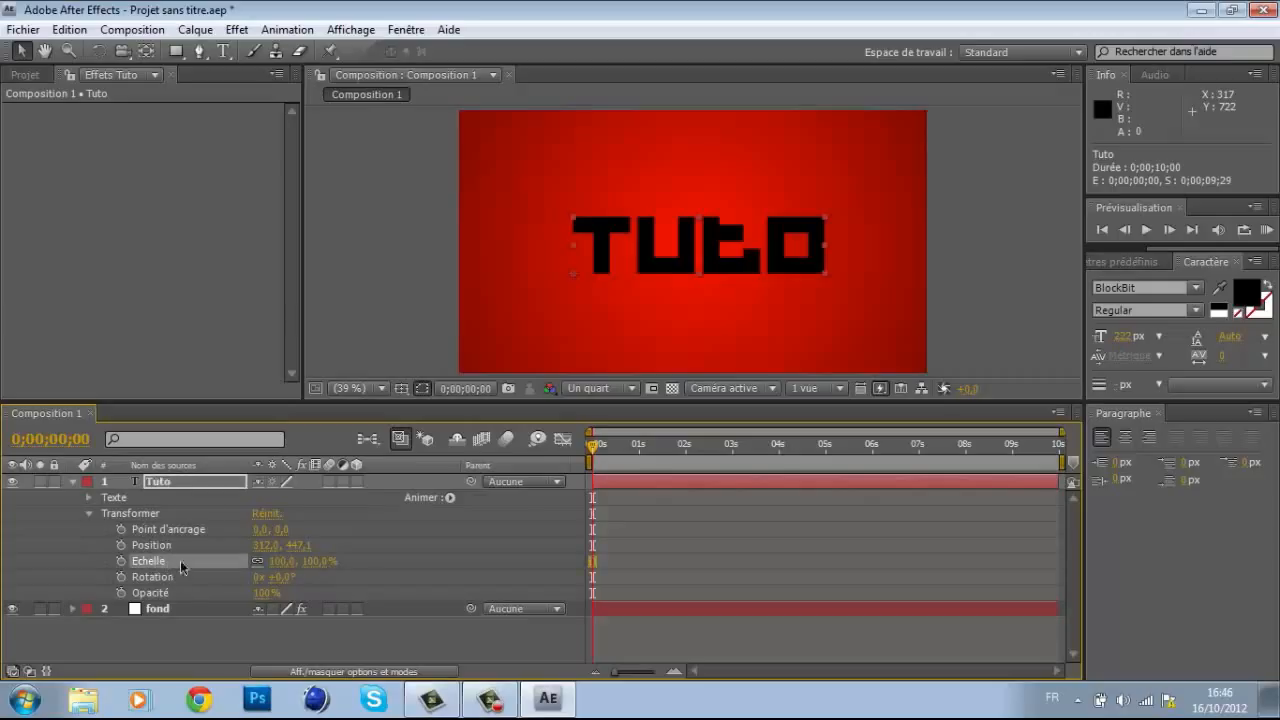
mouse_move(323, 569)
left_mouse_down()
mouse_move(277, 560)
mouse_move(314, 558)
left_mouse_up()
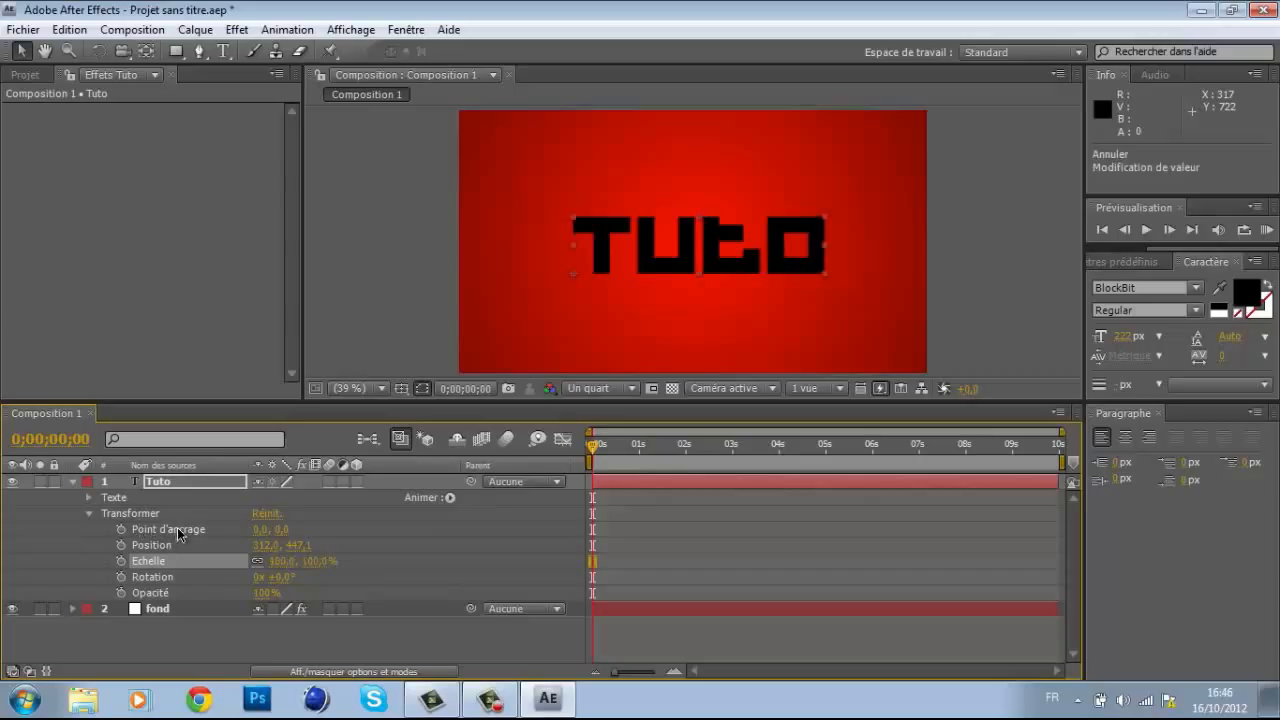
left_click(141, 529)
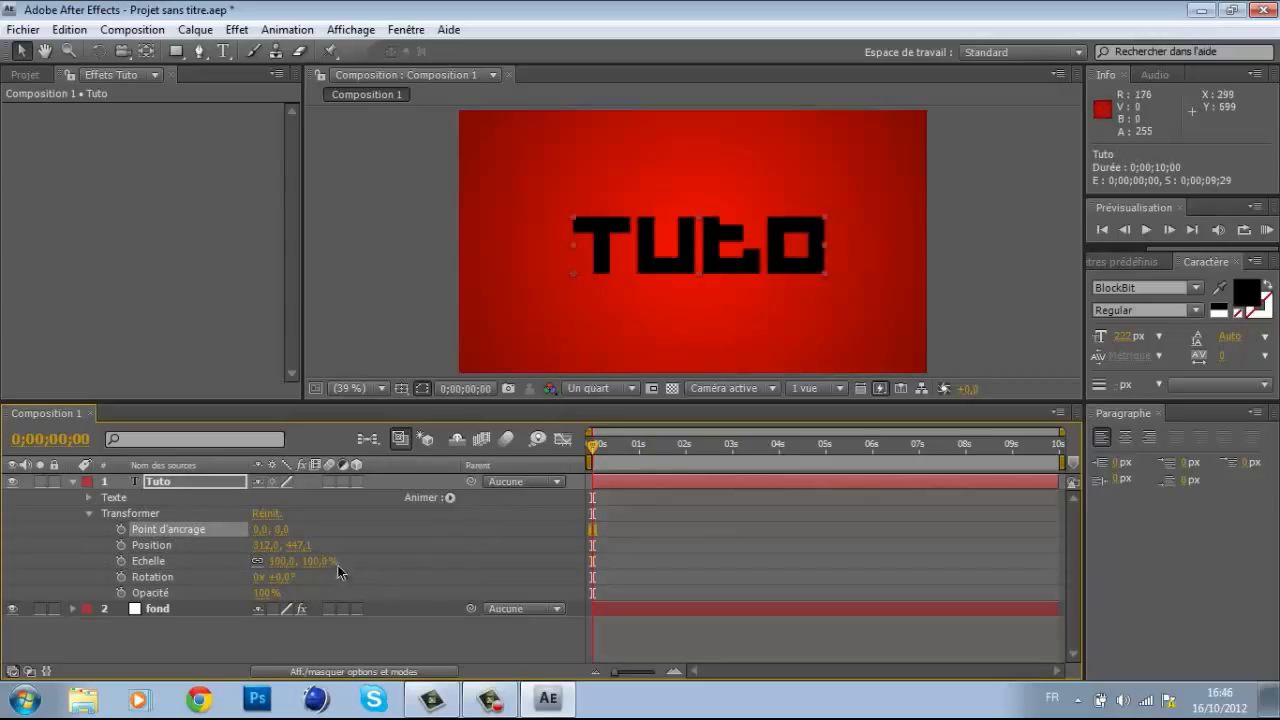
left_click_drag(319, 561, 287, 561)
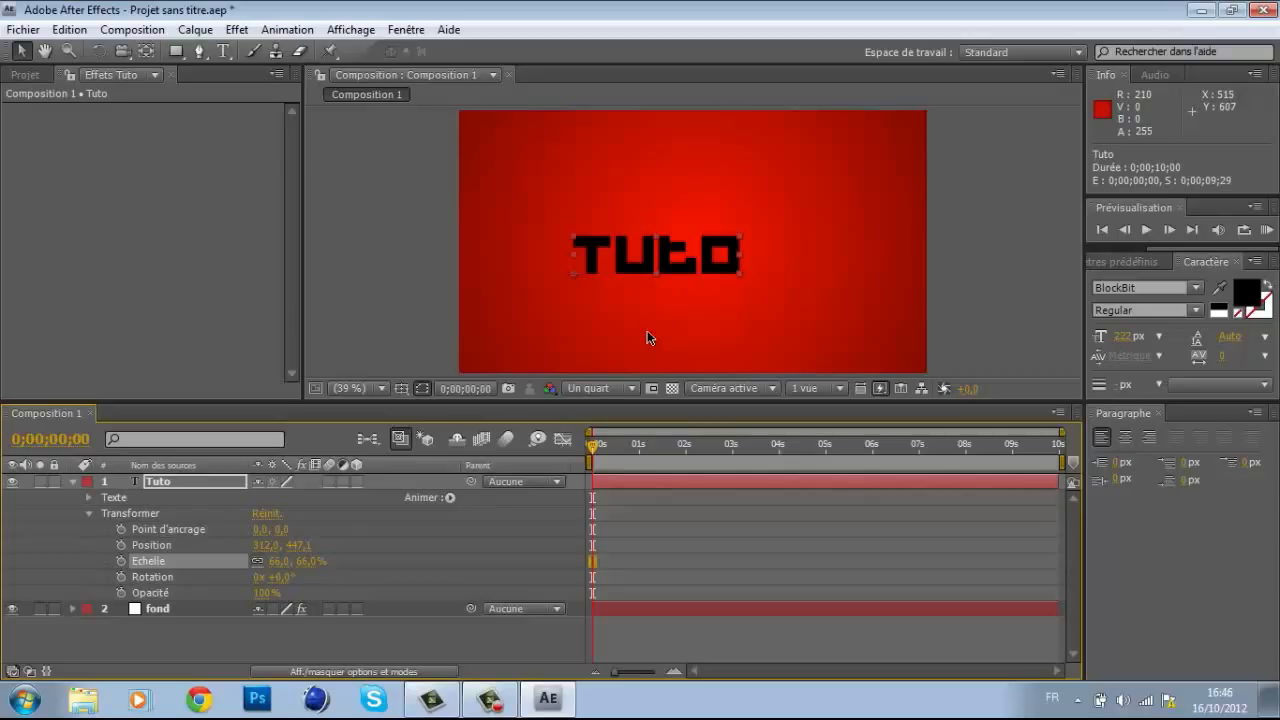
key("ctrl+z")
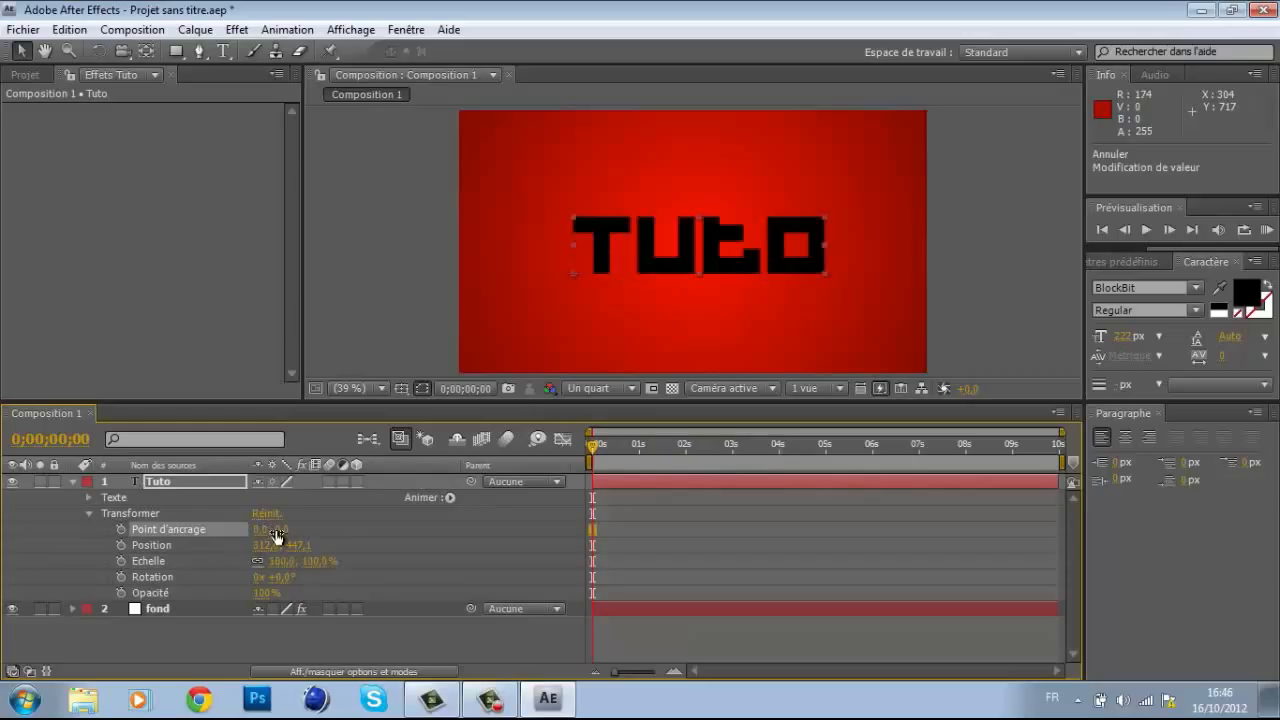
Set the Tuto layer's Point d'ancrage to 342, -78 at the word's centre, and recentre the text at about 624.6, 377.9.
left_click_drag(274, 530, 567, 516)
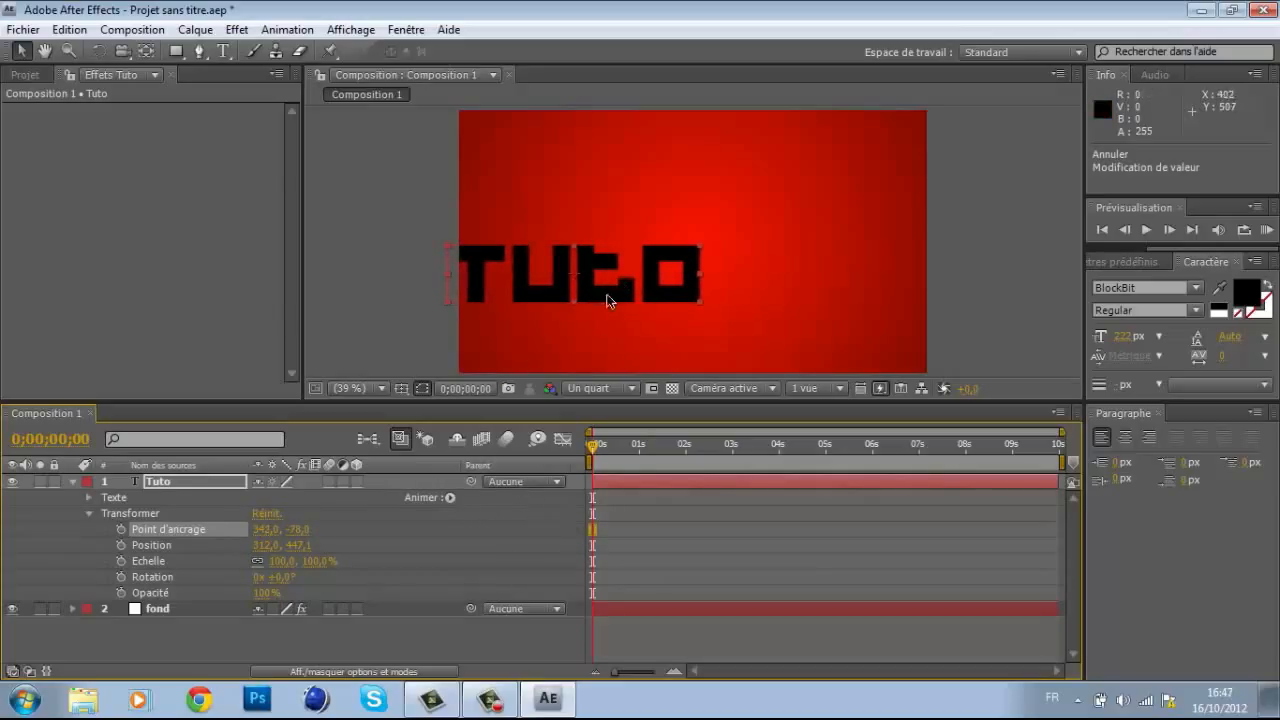
left_click_drag(606, 294, 722, 274)
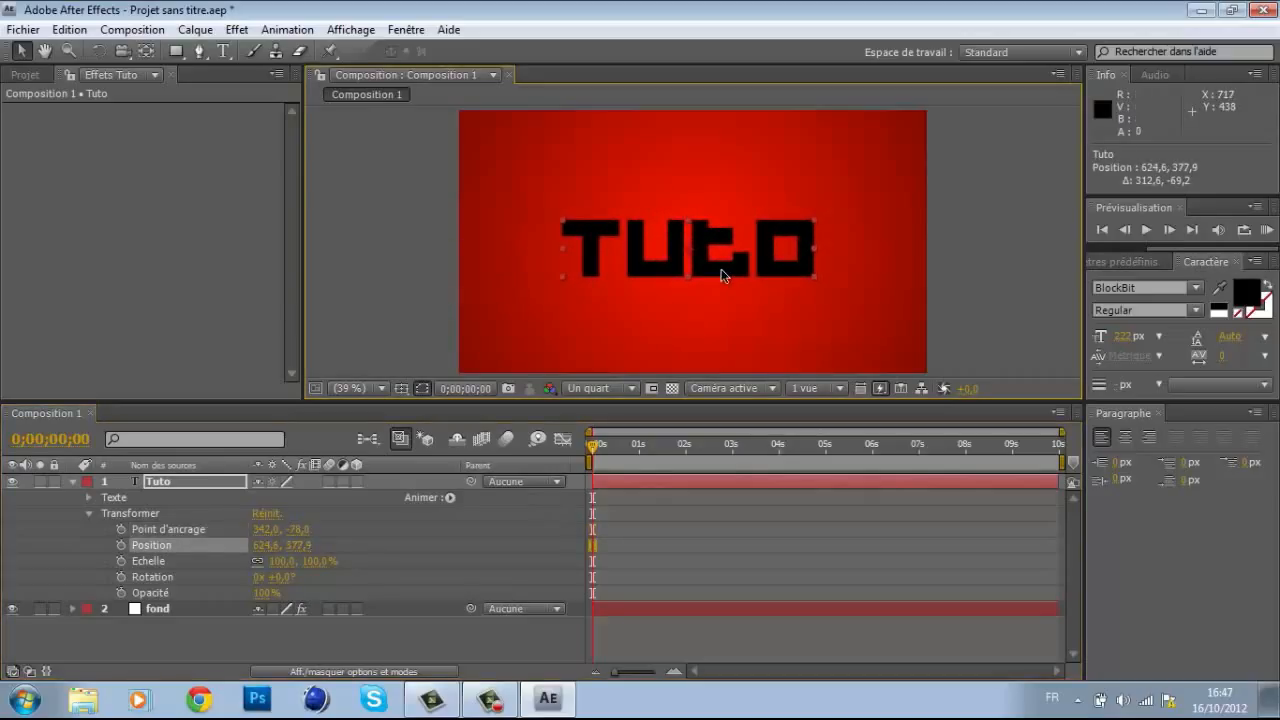
Set the Tuto layer's Echelle to 0% and enable its keyframing at 0;00;00;00.
left_click(168, 561)
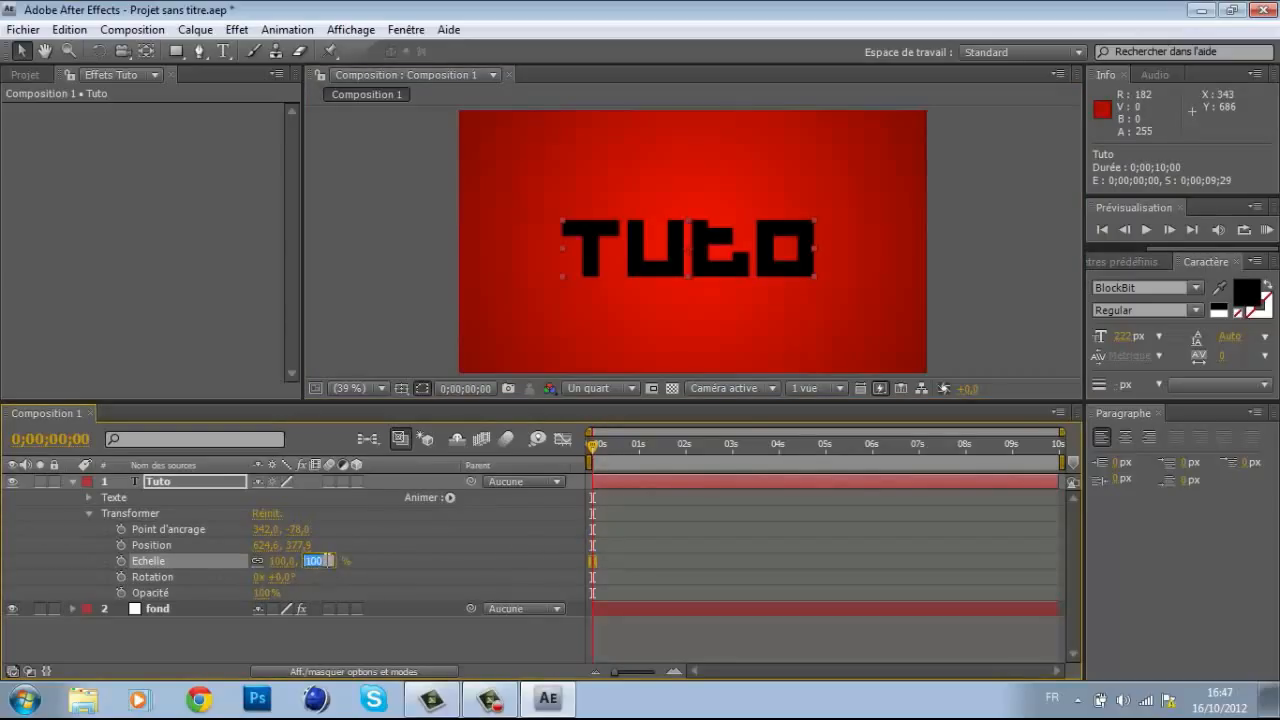
type("0")
key("Return")
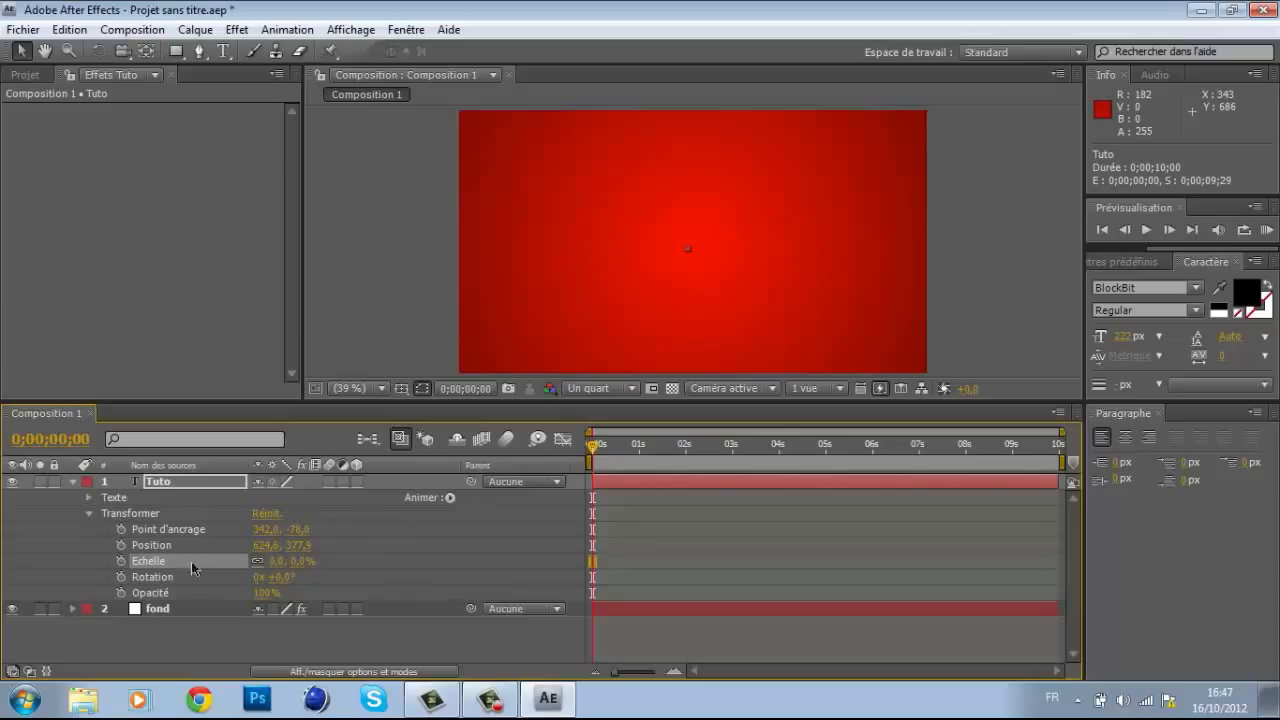
left_click(121, 562)
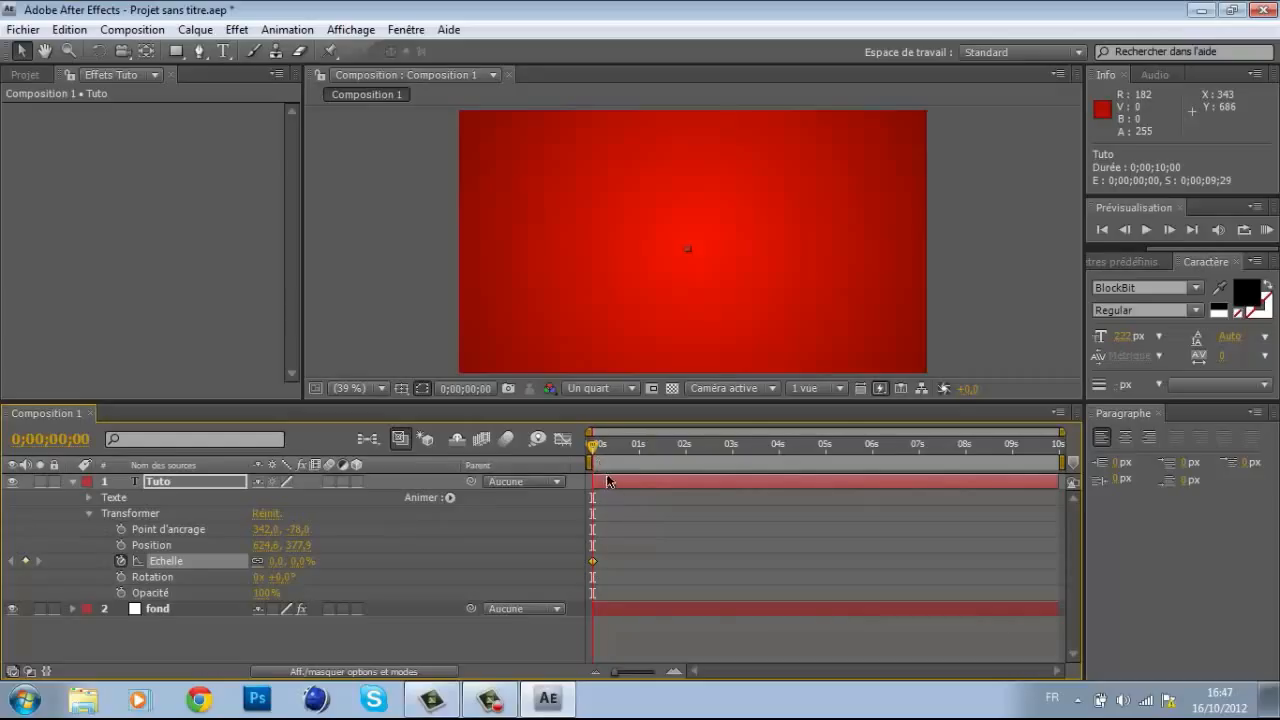
Add an Echelle keyframe of 100% for the Tuto layer at 0;00;03;29.
mouse_move(592, 452)
left_mouse_down()
mouse_move(632, 455)
mouse_move(587, 458)
left_mouse_up()
left_click_drag(592, 458, 778, 492)
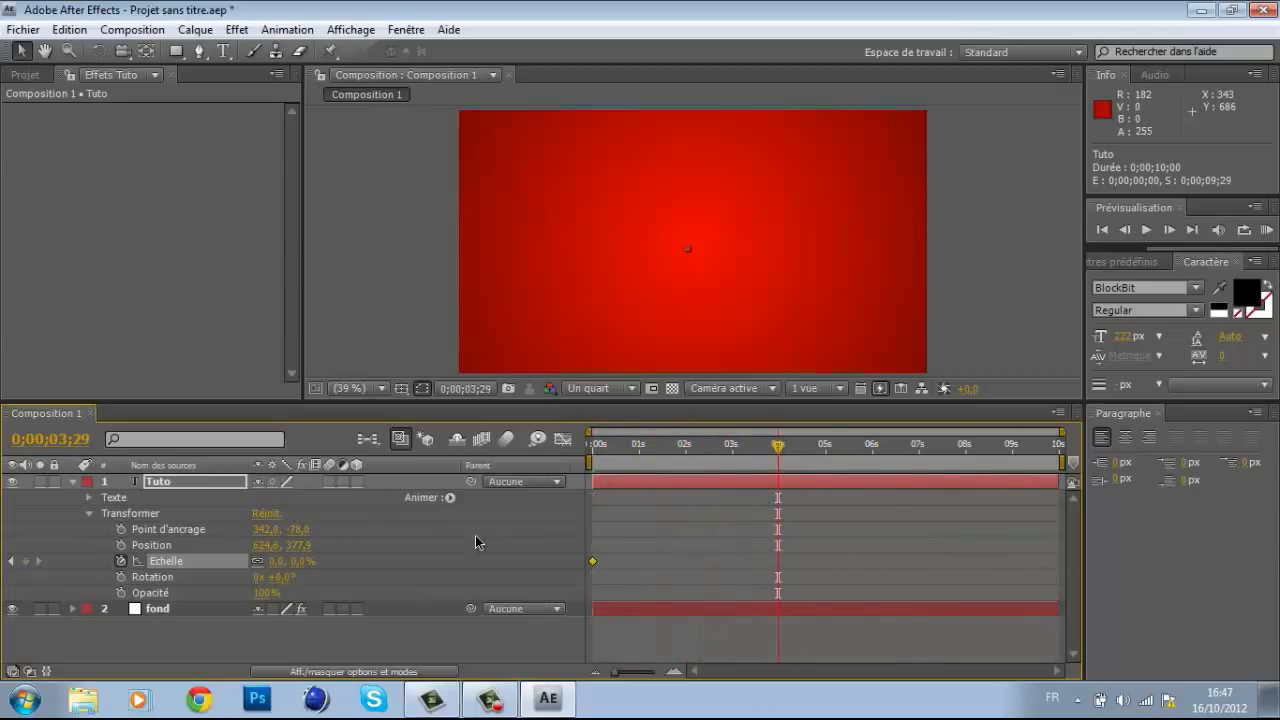
left_click(302, 565)
key("Return")
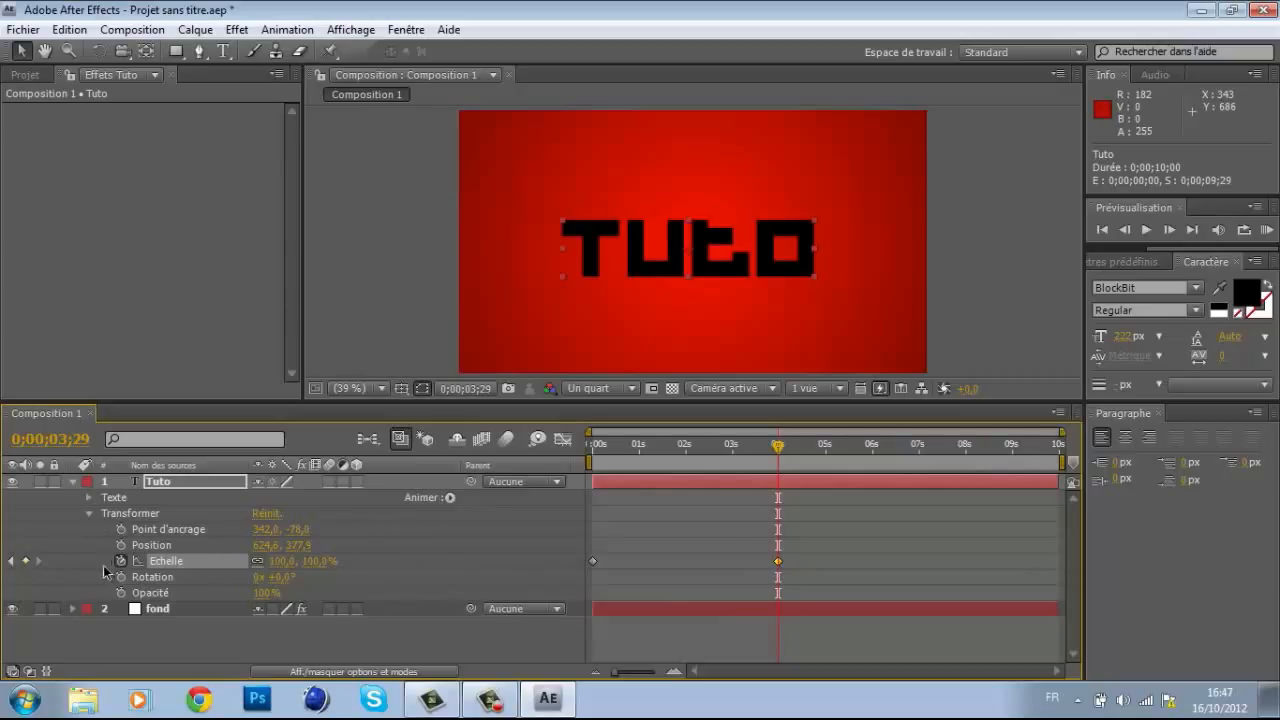
left_click(25, 562)
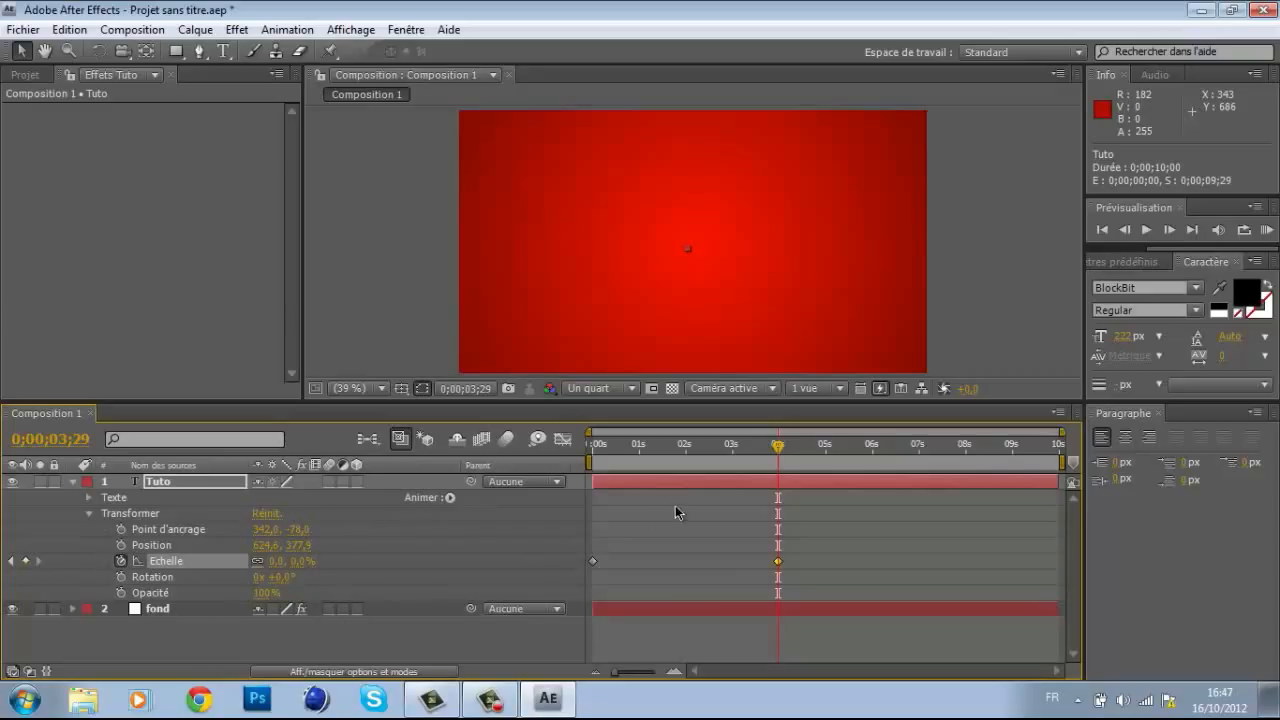
left_click(310, 565)
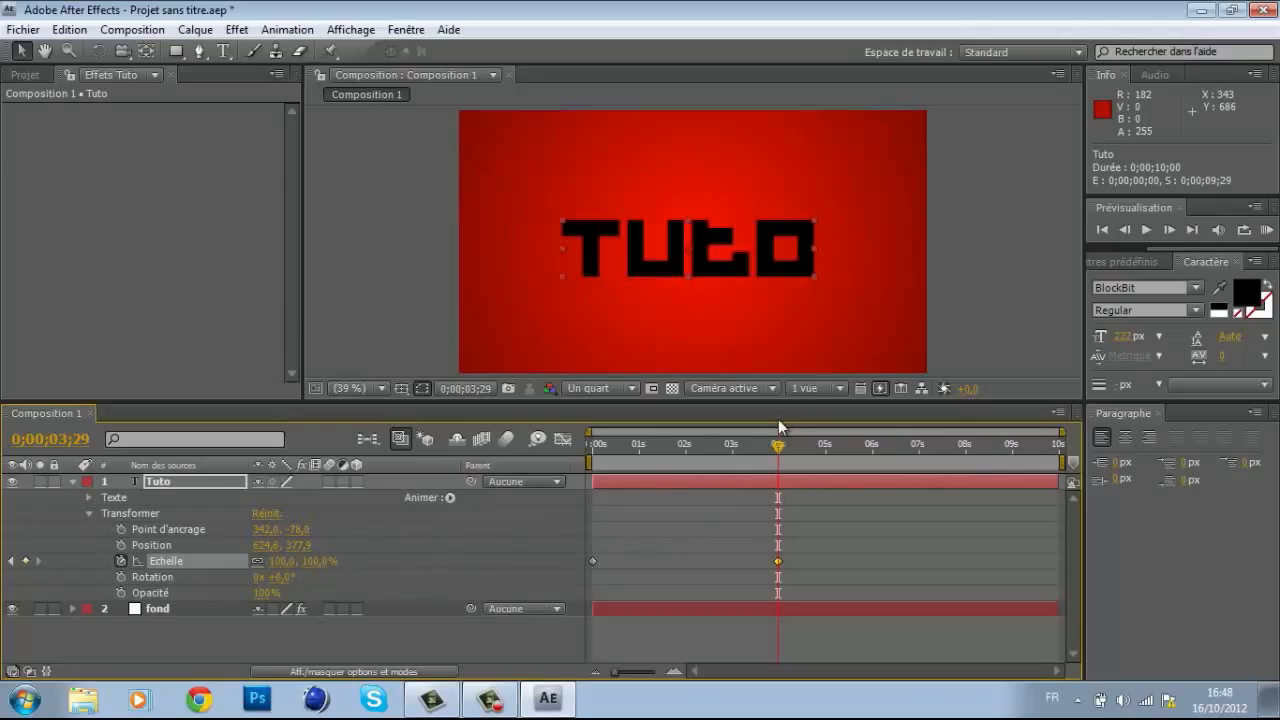
Return to the start of the timeline and add an Opacité keyframe of 0% on the Tuto layer.
left_click_drag(778, 453, 585, 460)
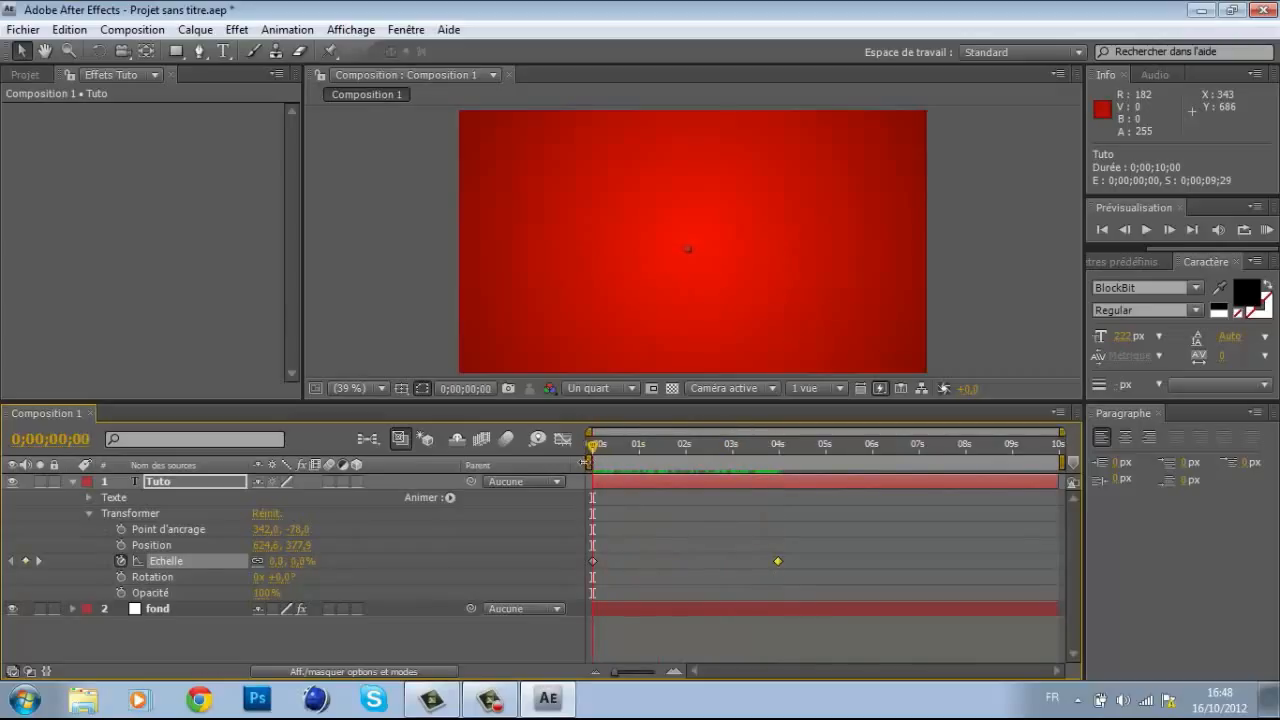
left_click(121, 593)
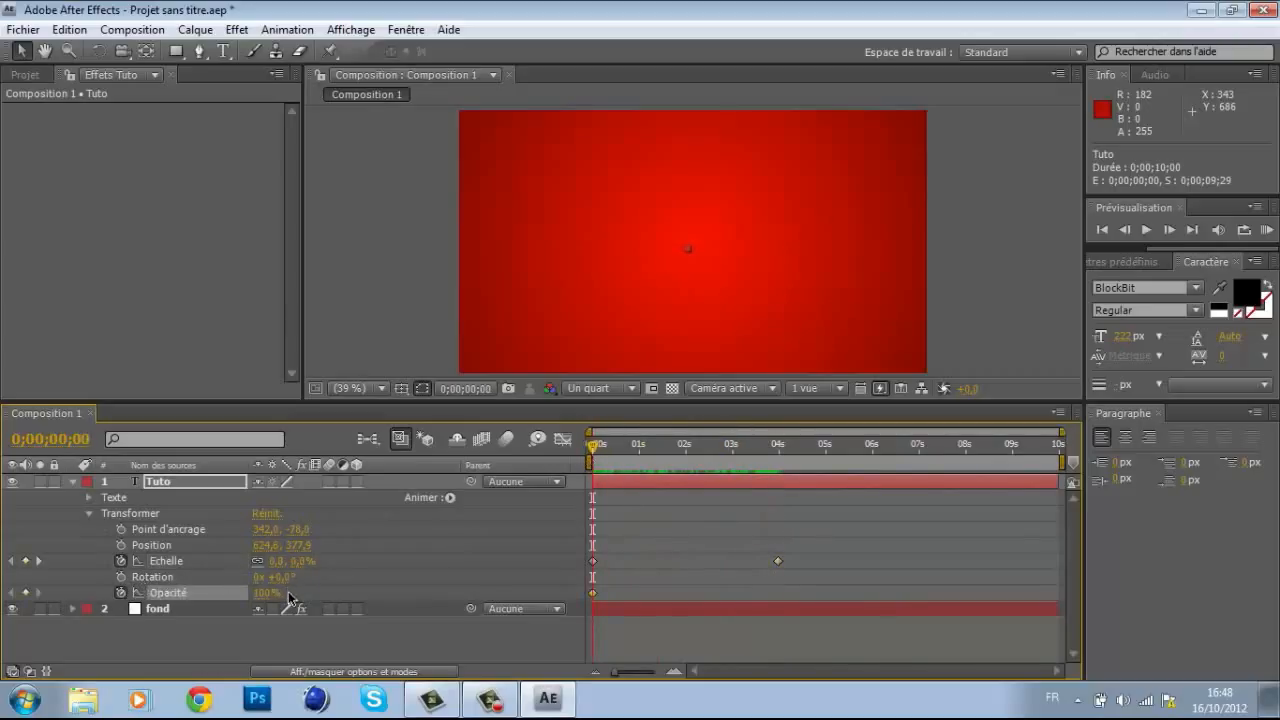
left_click(266, 593)
type("0")
key("Return")
Add an Opacité keyframe of 100% for the Tuto layer at 0;00;03;29.
left_click_drag(593, 446, 779, 454)
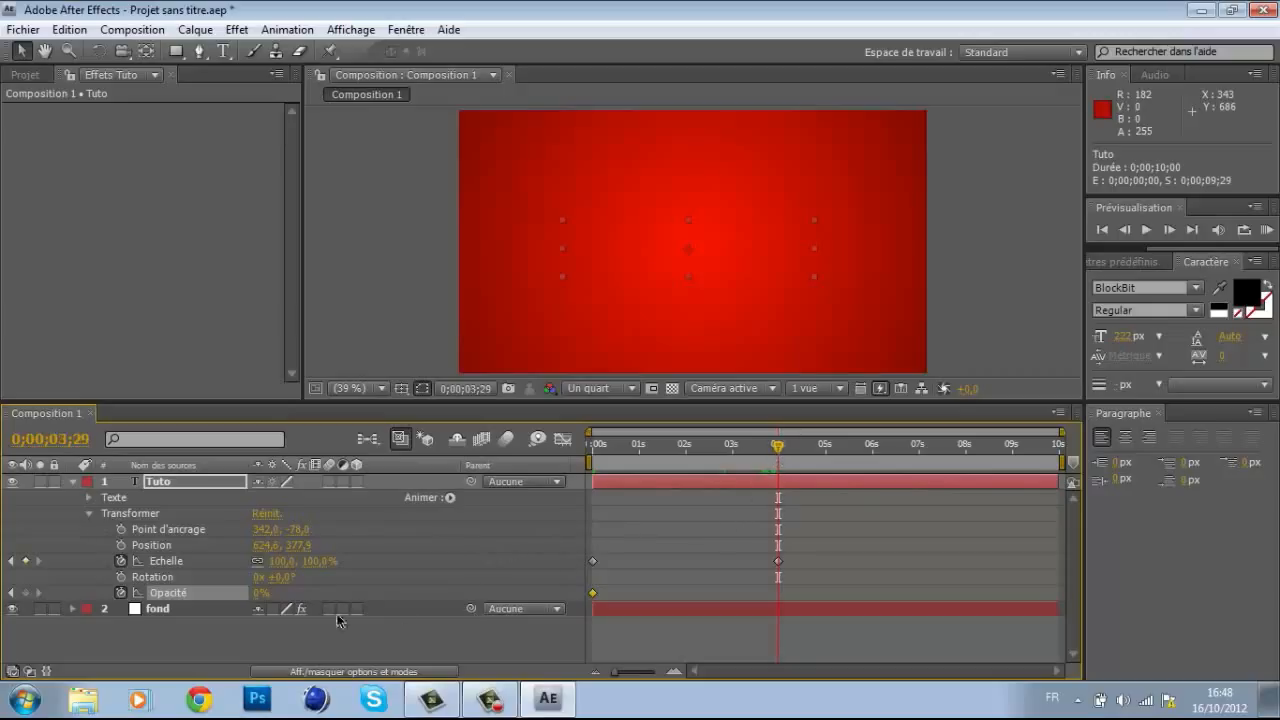
left_click(260, 593)
type("100")
key("Return")
left_click_drag(873, 368, 820, 425)
key("ctrl+z")
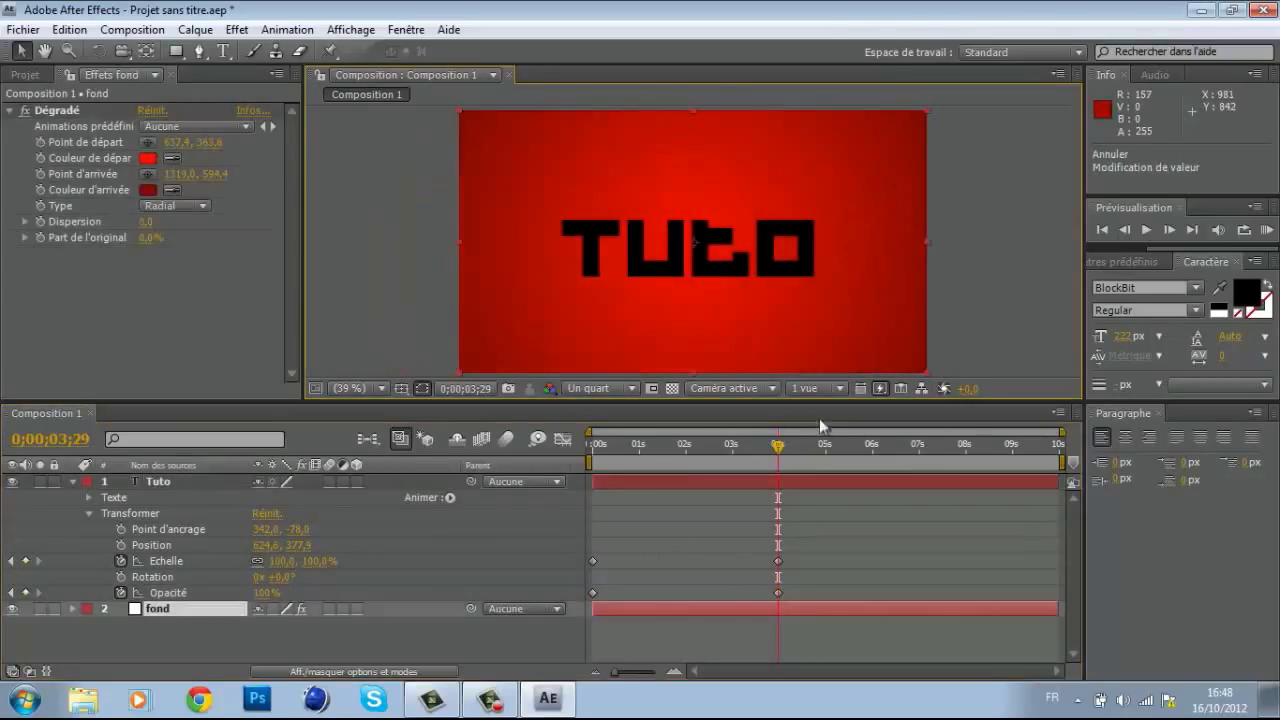
Review the text animation with a RAM preview, keeping the preview resolution at Un quart.
left_click_drag(779, 453, 585, 434)
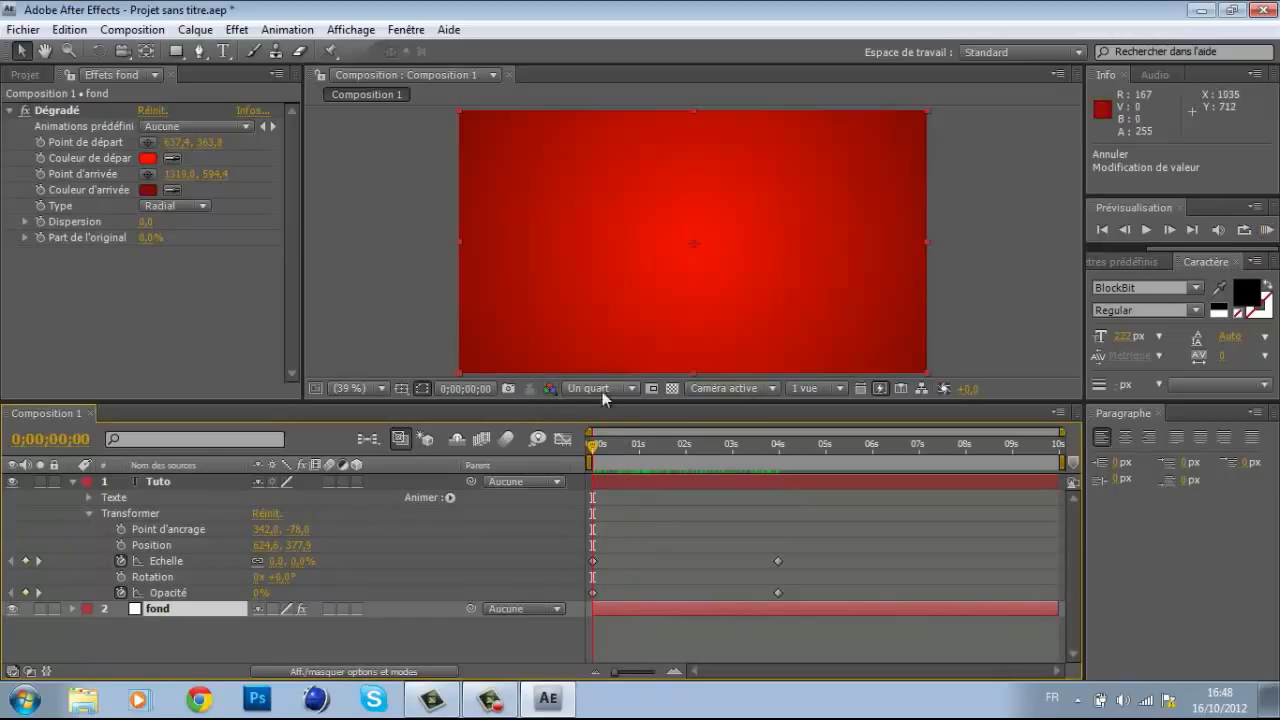
left_click(632, 388)
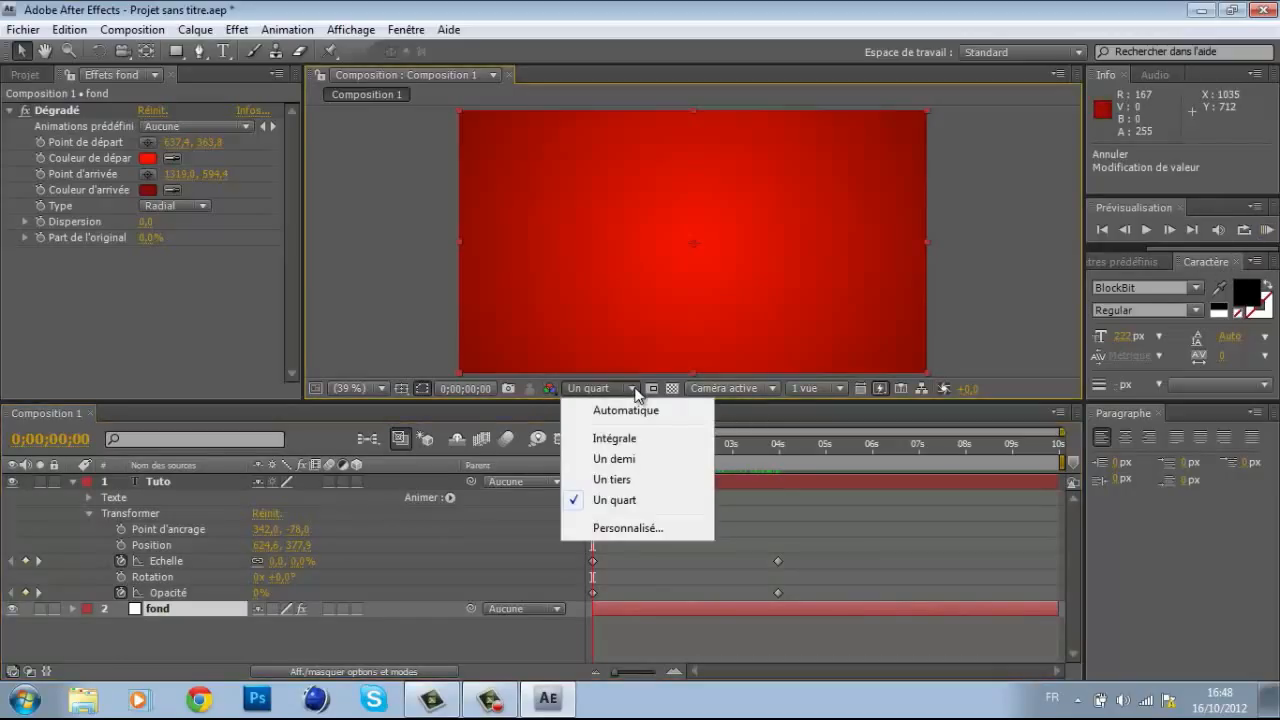
left_click(619, 506)
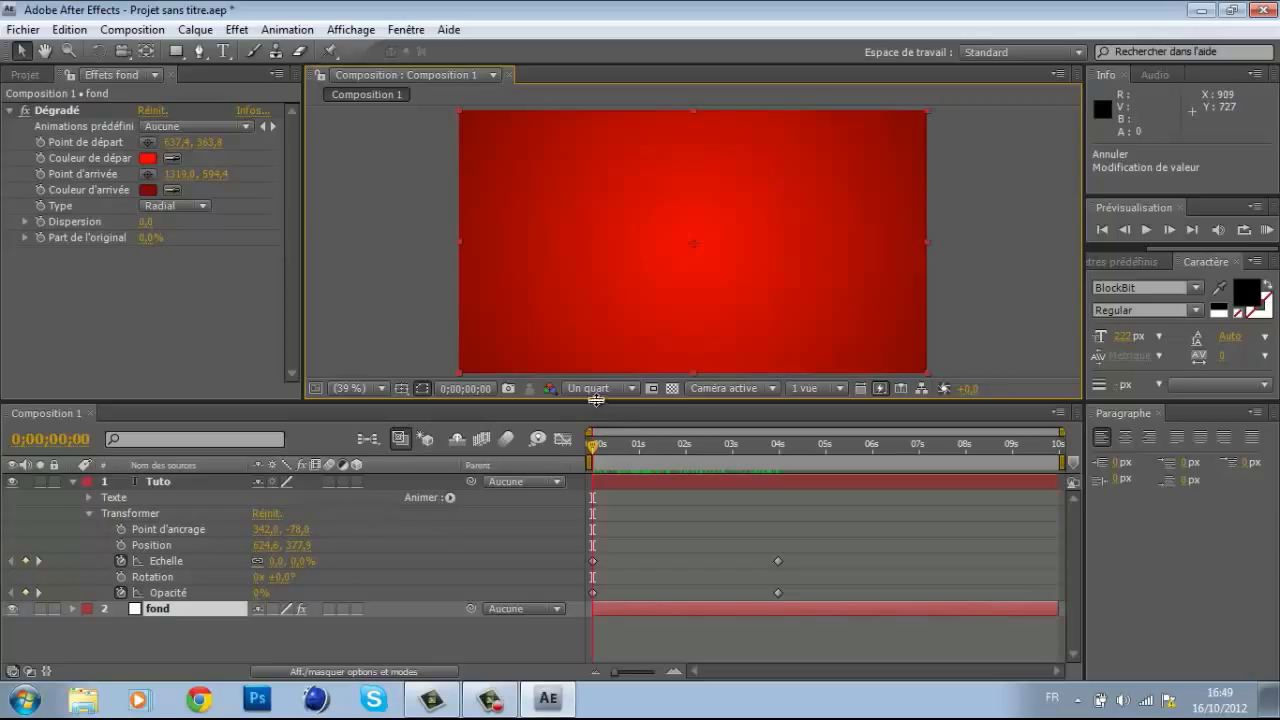
left_click(632, 389)
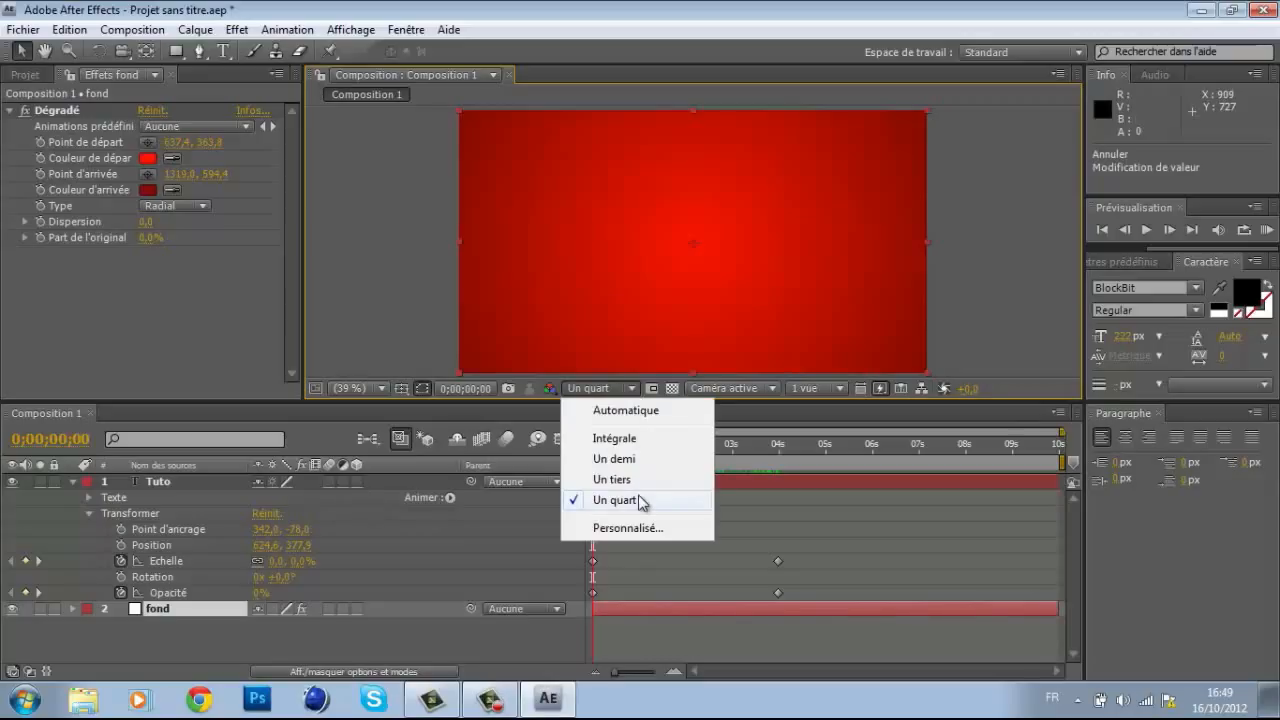
left_click(640, 500)
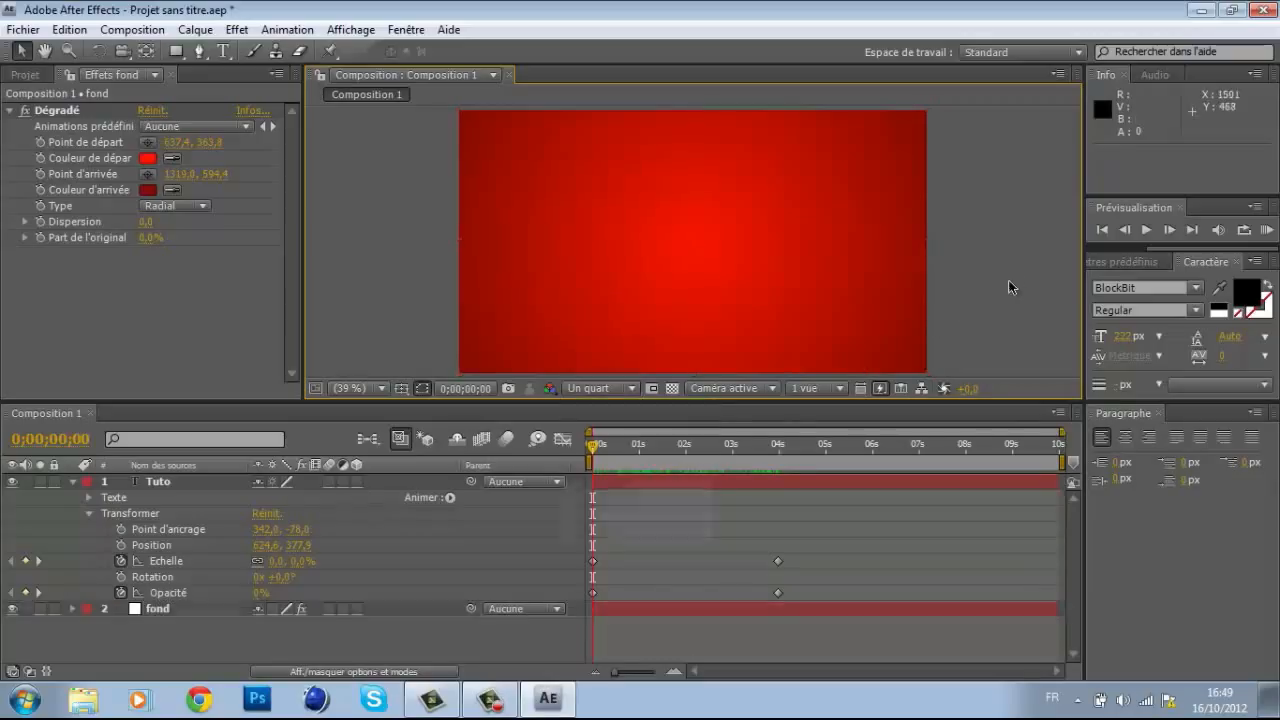
left_click(1267, 232)
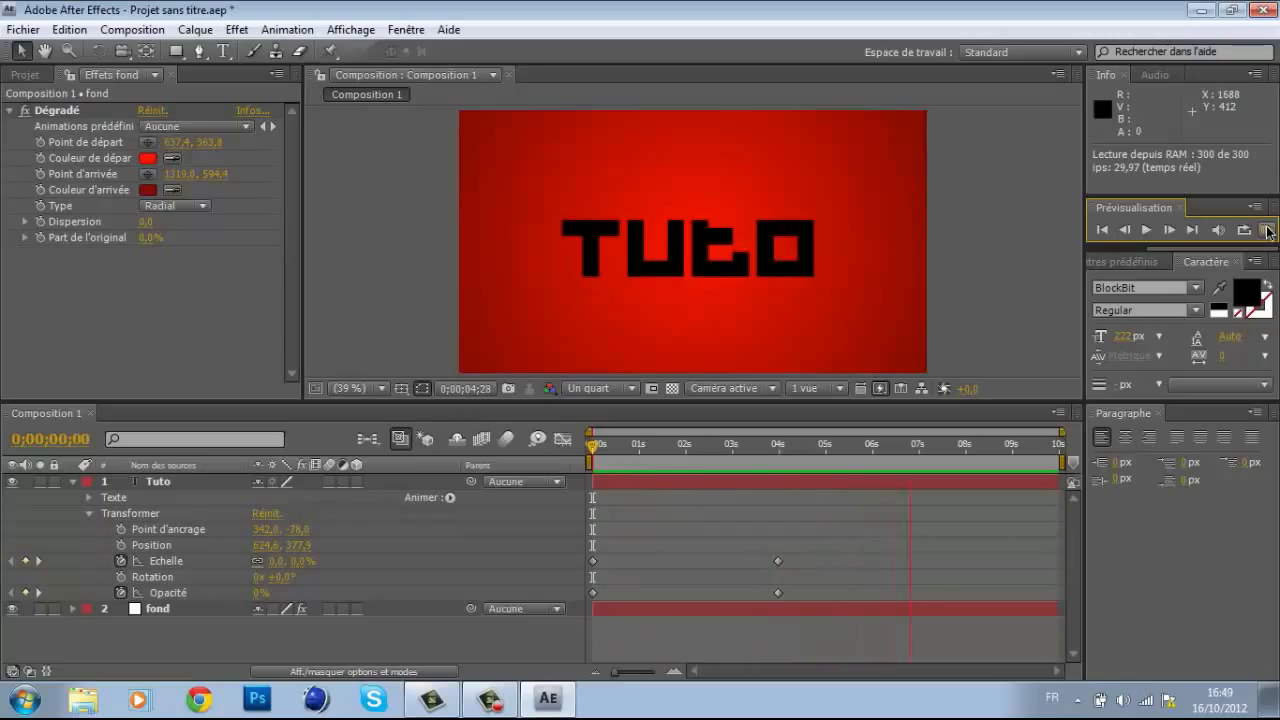
key("space")
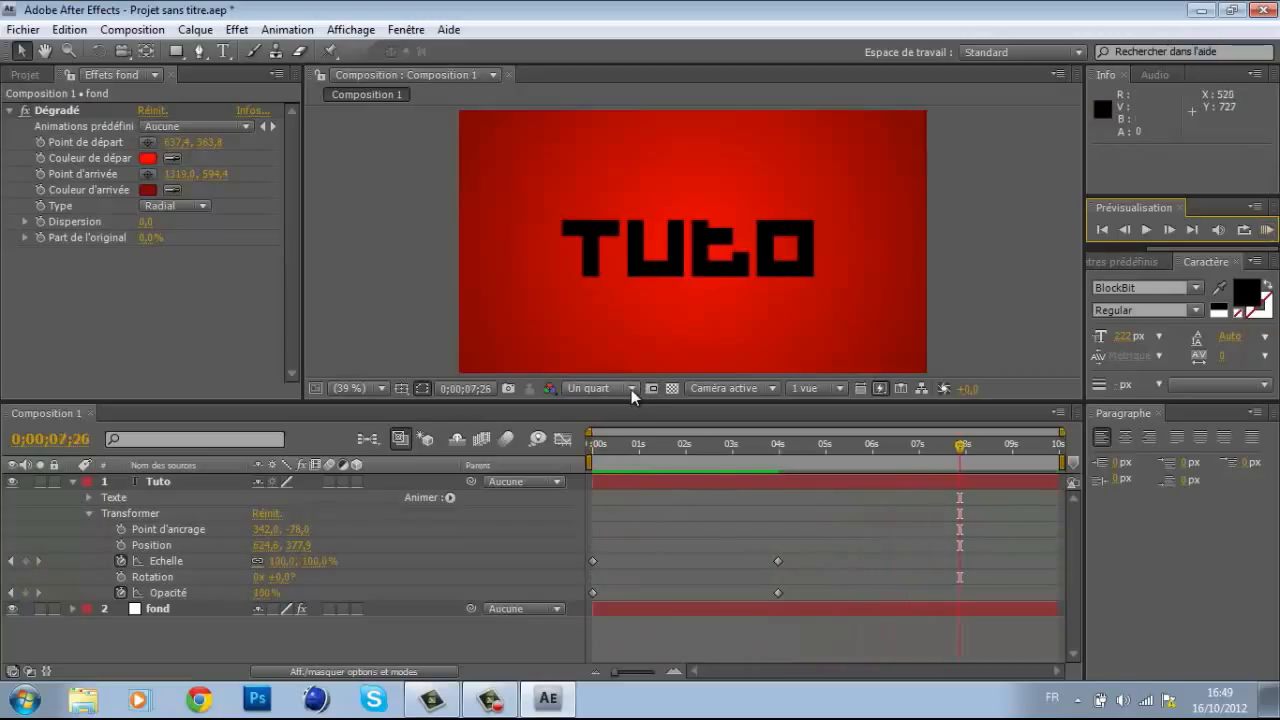
Set the preview resolution to Intégrale and run a RAM preview of the animation.
left_click(631, 389)
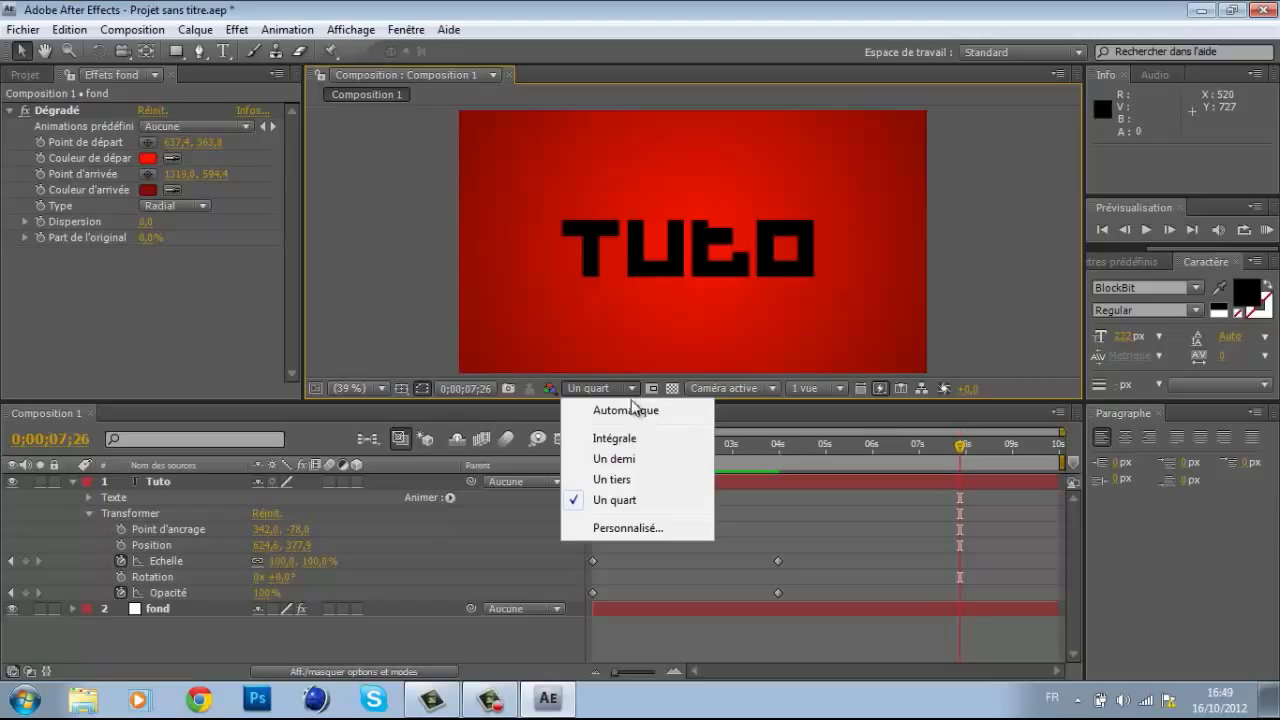
left_click(634, 440)
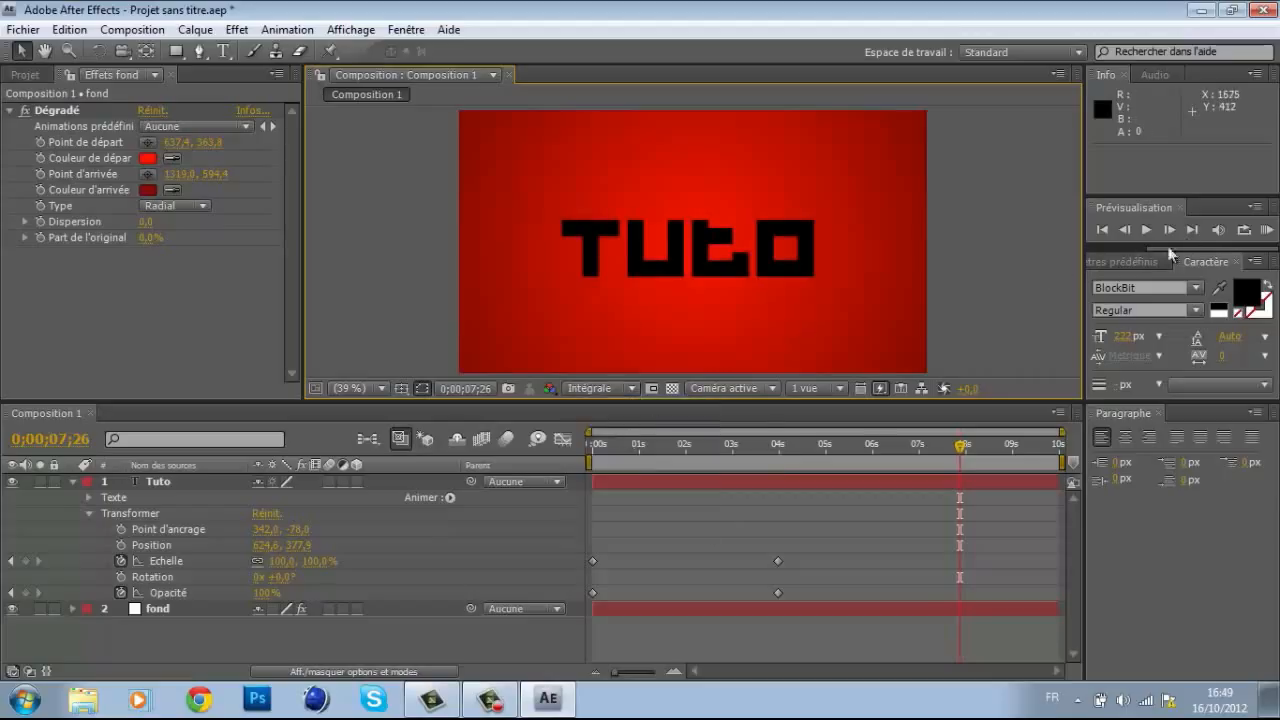
left_click(1268, 230)
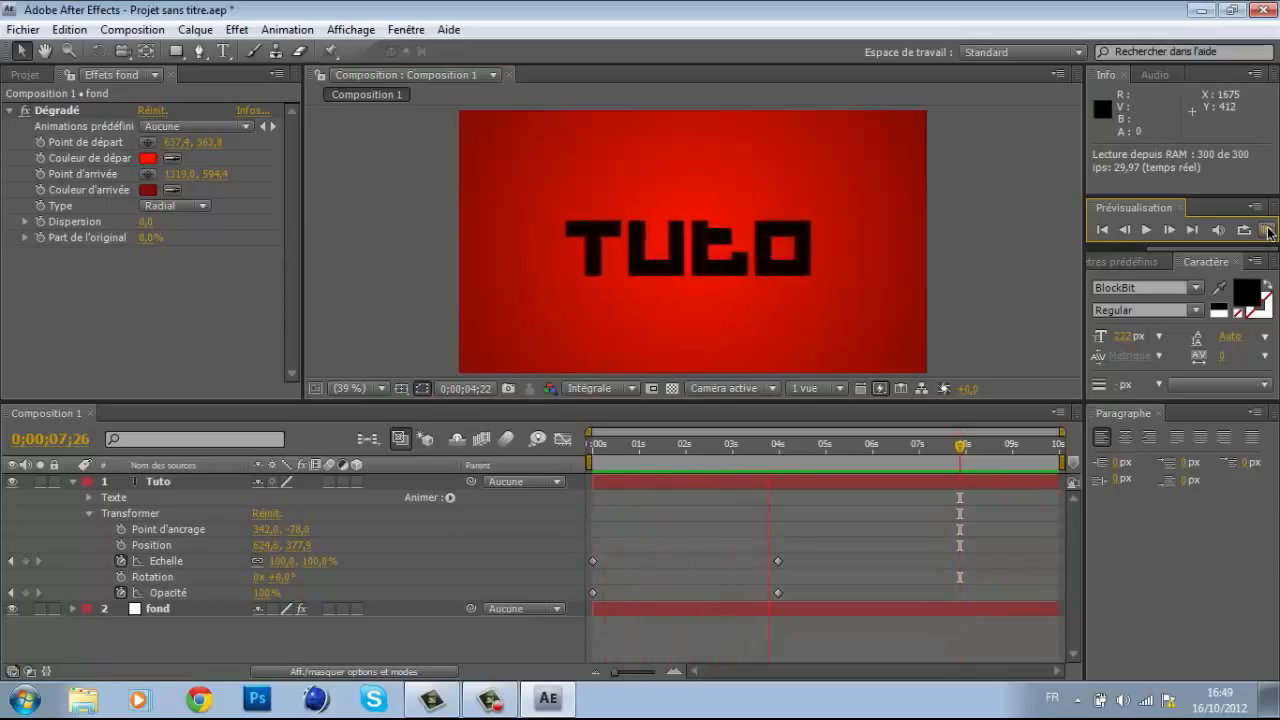
left_click(1268, 230)
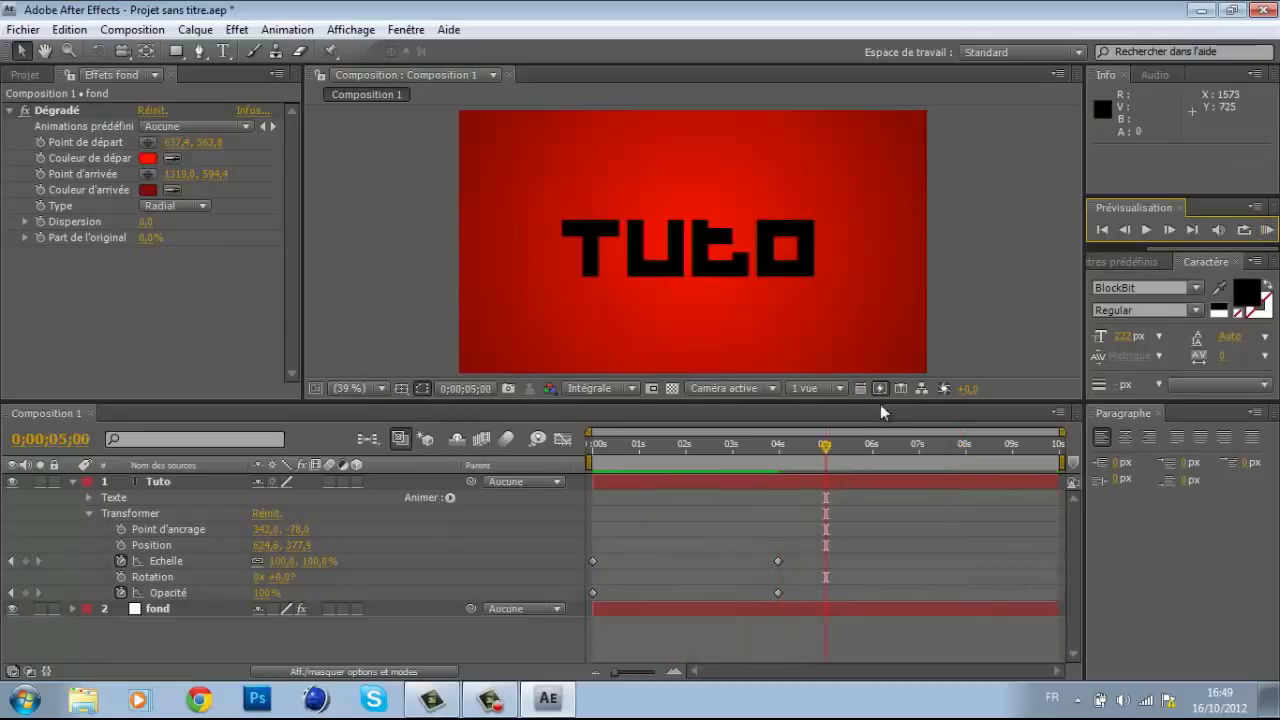
Enable Rotation keyframing on the Tuto layer at 0;00;03;29, with a first keyframe of 0°.
left_click_drag(828, 449, 588, 480)
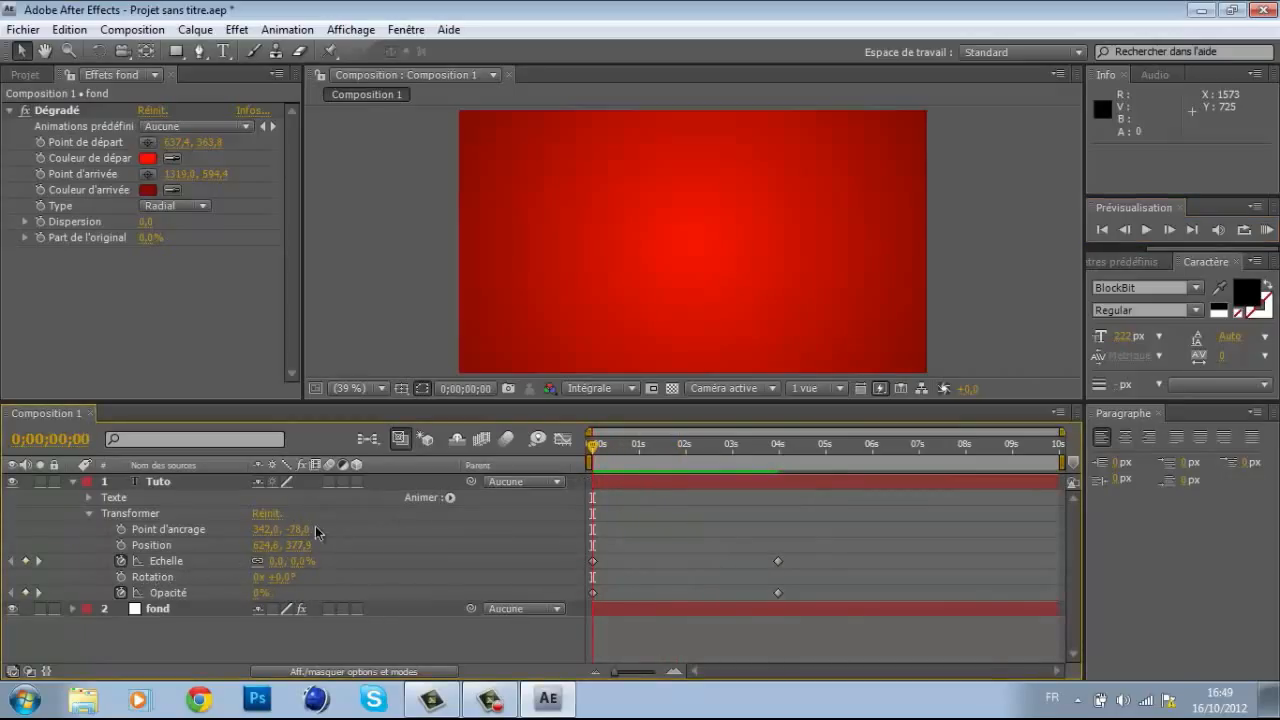
left_click_drag(593, 450, 779, 455)
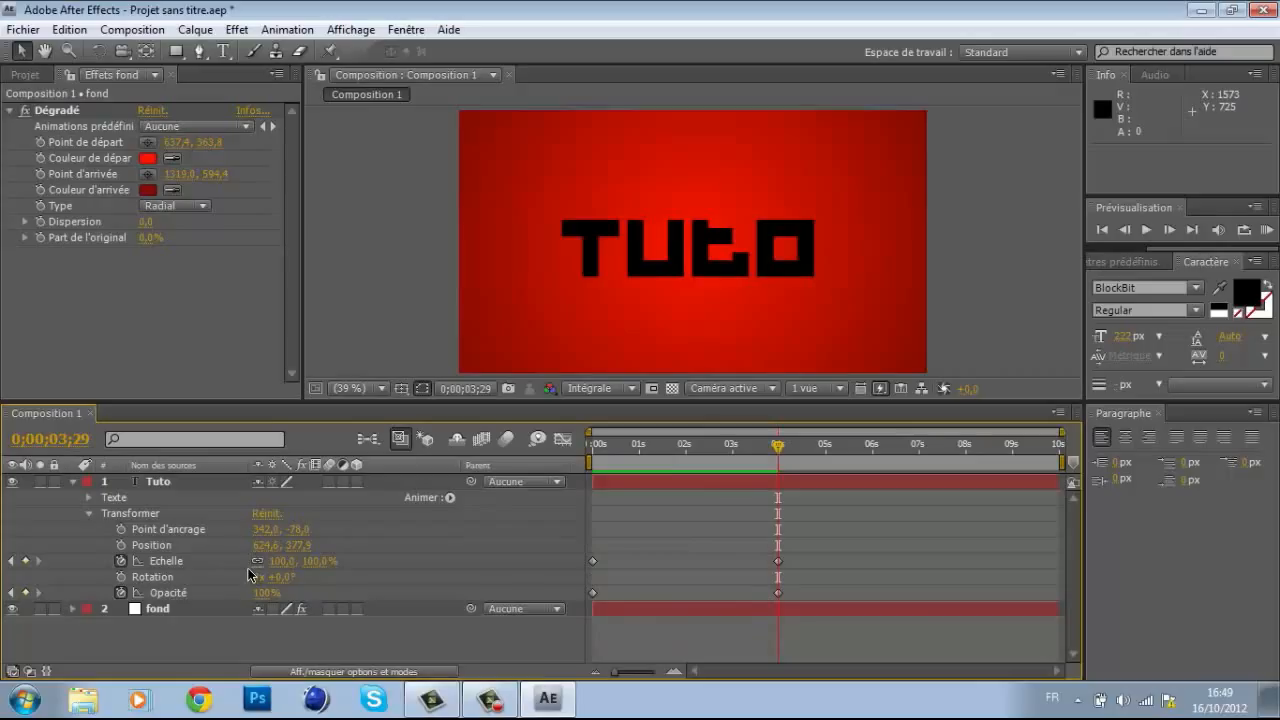
left_click(120, 578)
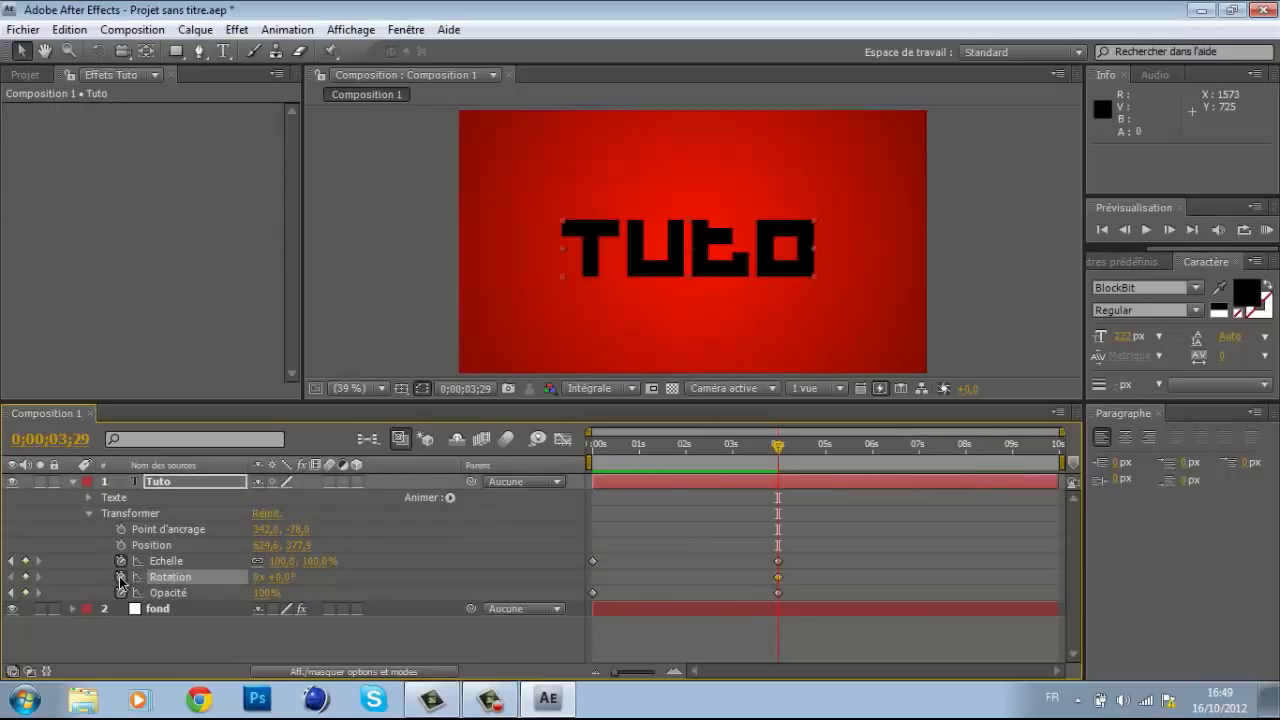
Add a Rotation keyframe of 360° for the Tuto layer at 0;00;06;00.
left_click_drag(780, 456, 876, 460)
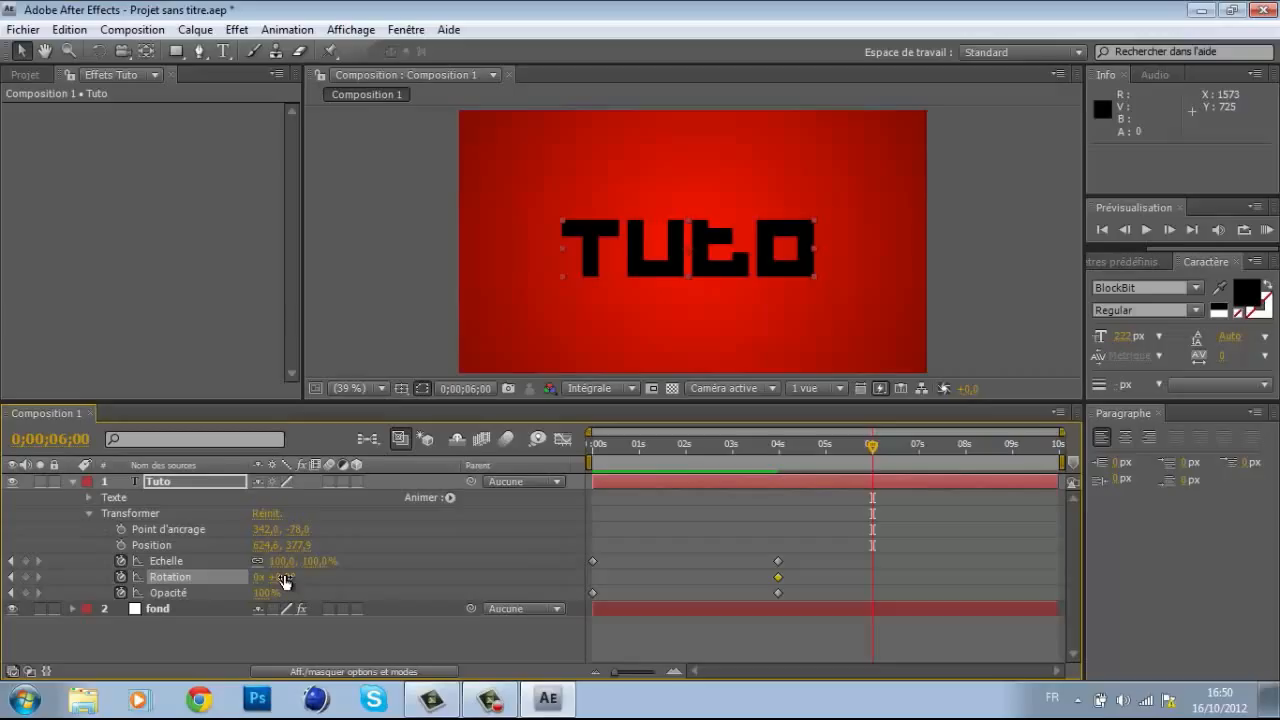
left_click_drag(284, 580, 300, 584)
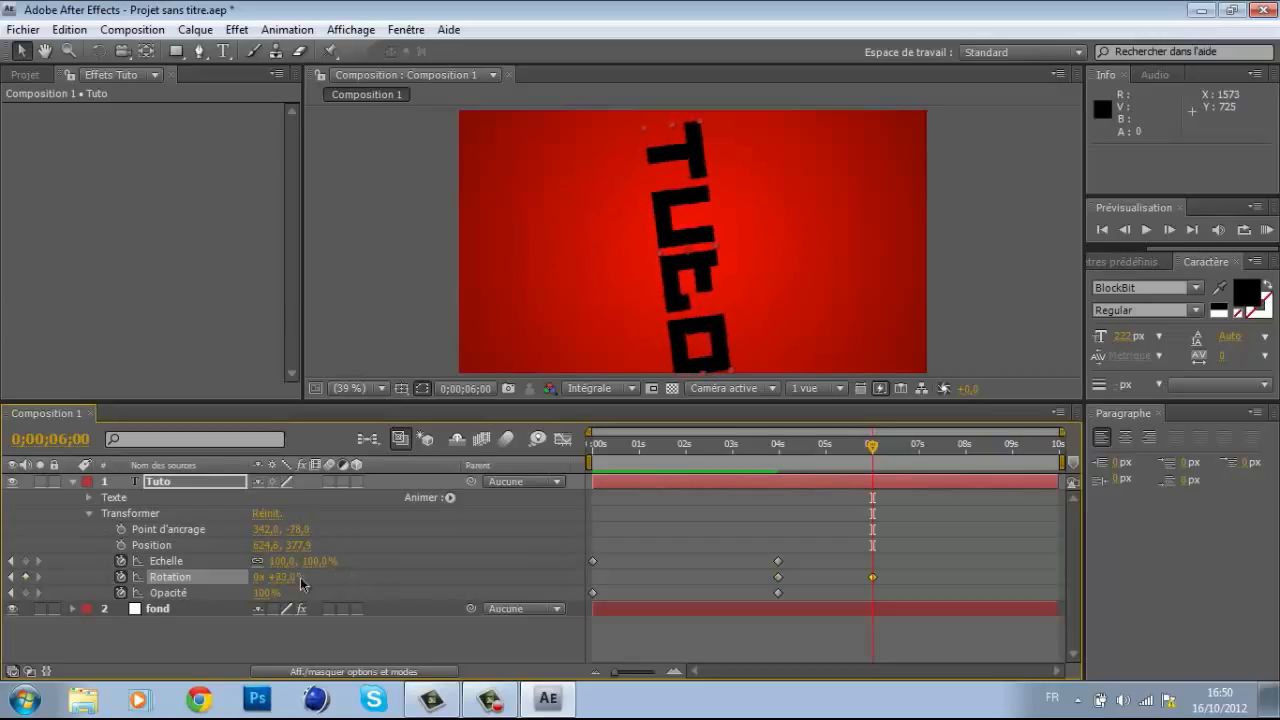
left_click(298, 581)
type("360")
key("Return")
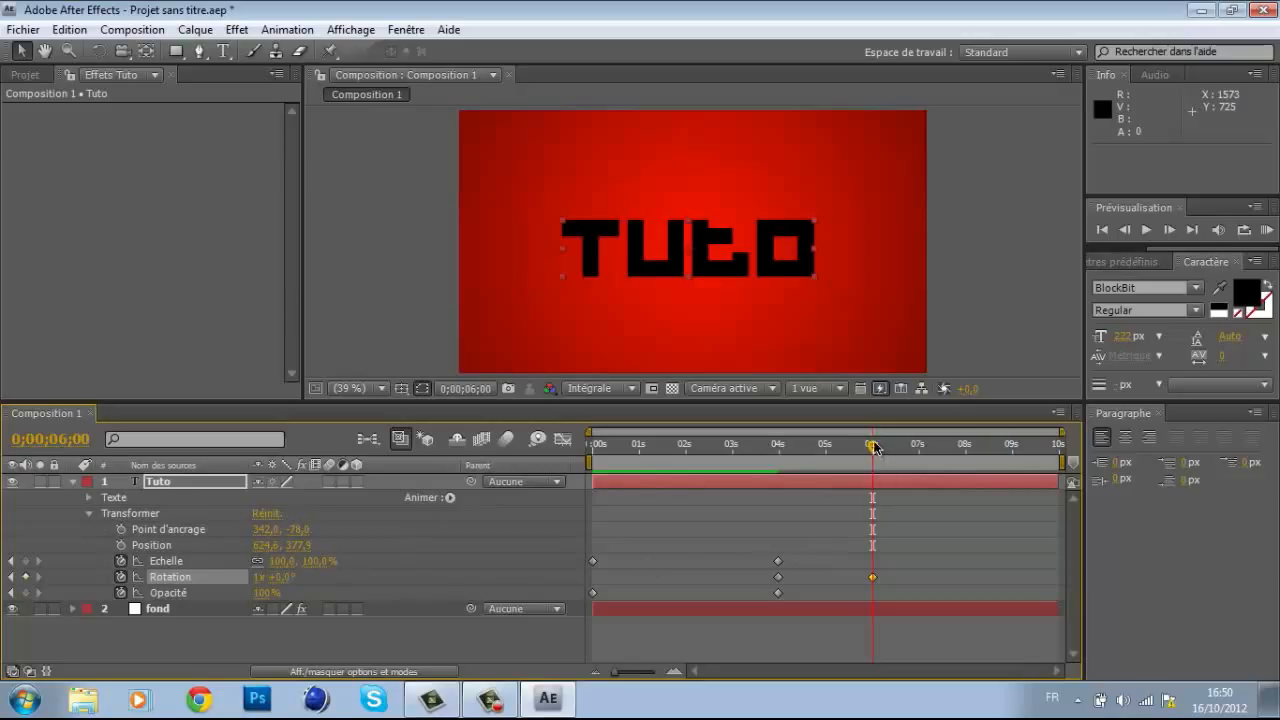
Run a RAM preview of the composition to review the Tuto layer's rotation.
left_click_drag(873, 447, 779, 447)
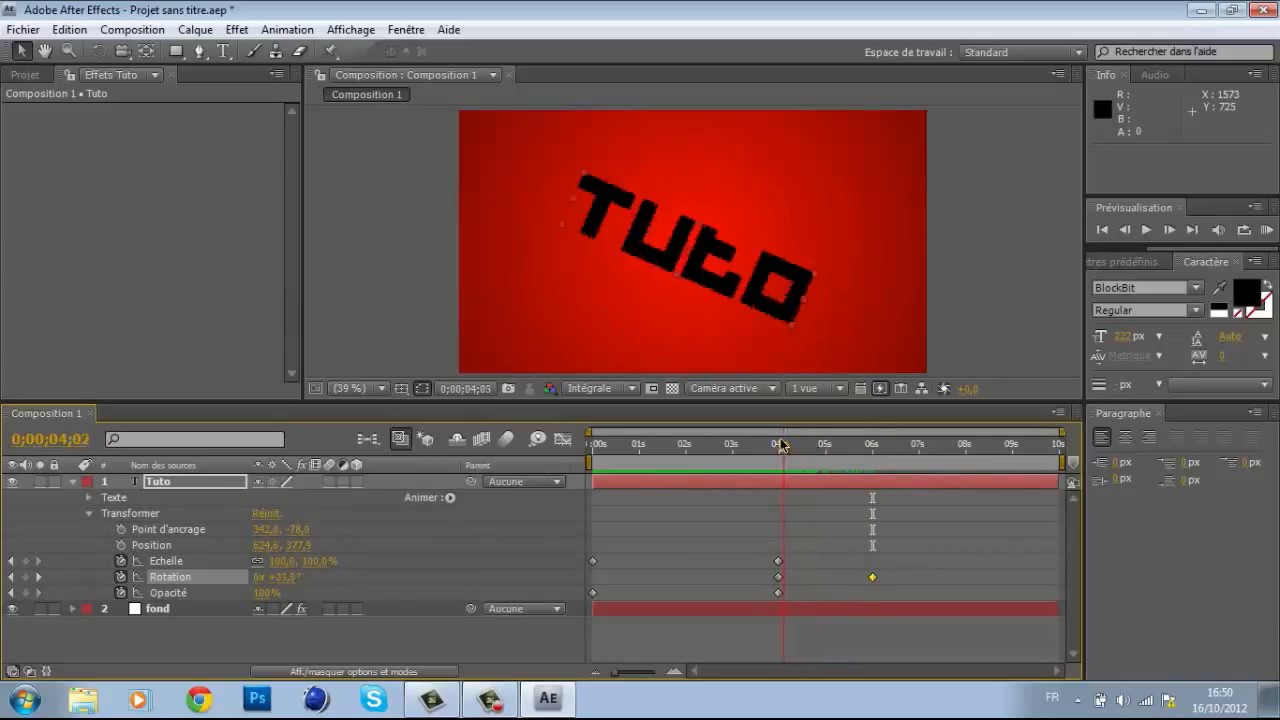
left_click(1265, 230)
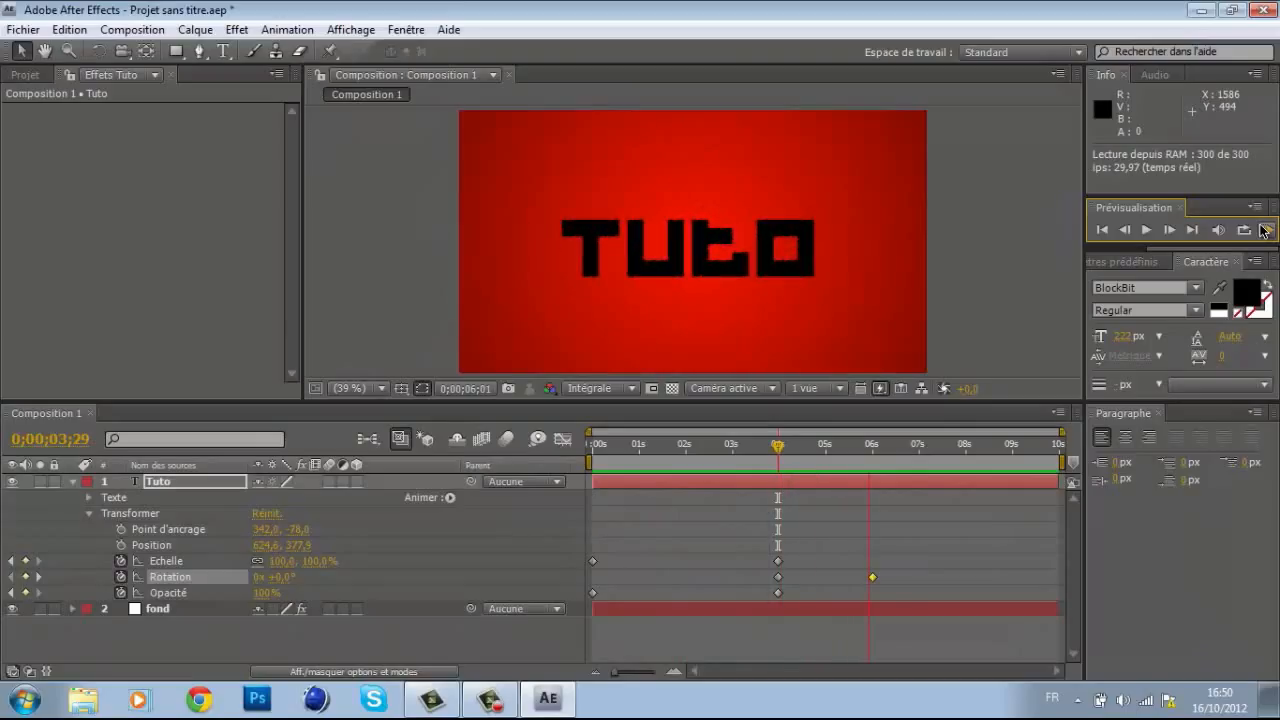
left_click(1265, 230)
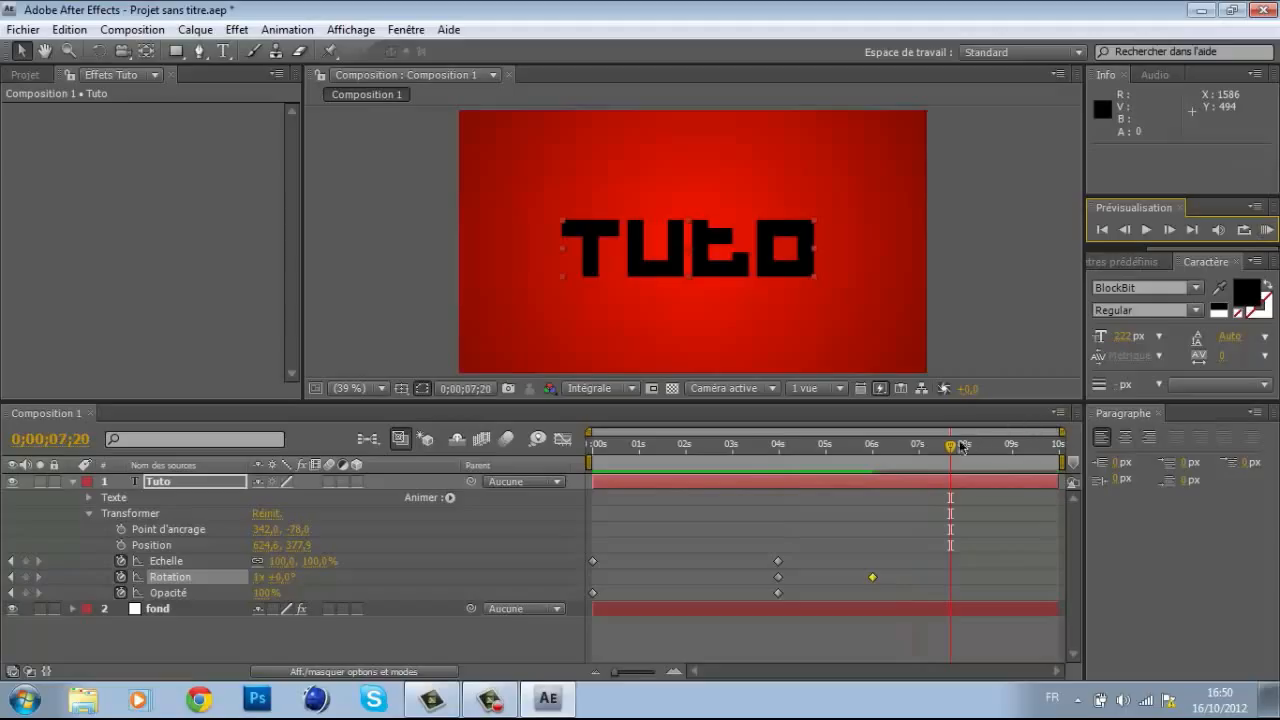
Animate the Tuto layer's Position with a first keyframe at 0;00;06;00 and one at 0;00;09;00 moved up to 624,6, 129,9.
left_click_drag(950, 451, 872, 452)
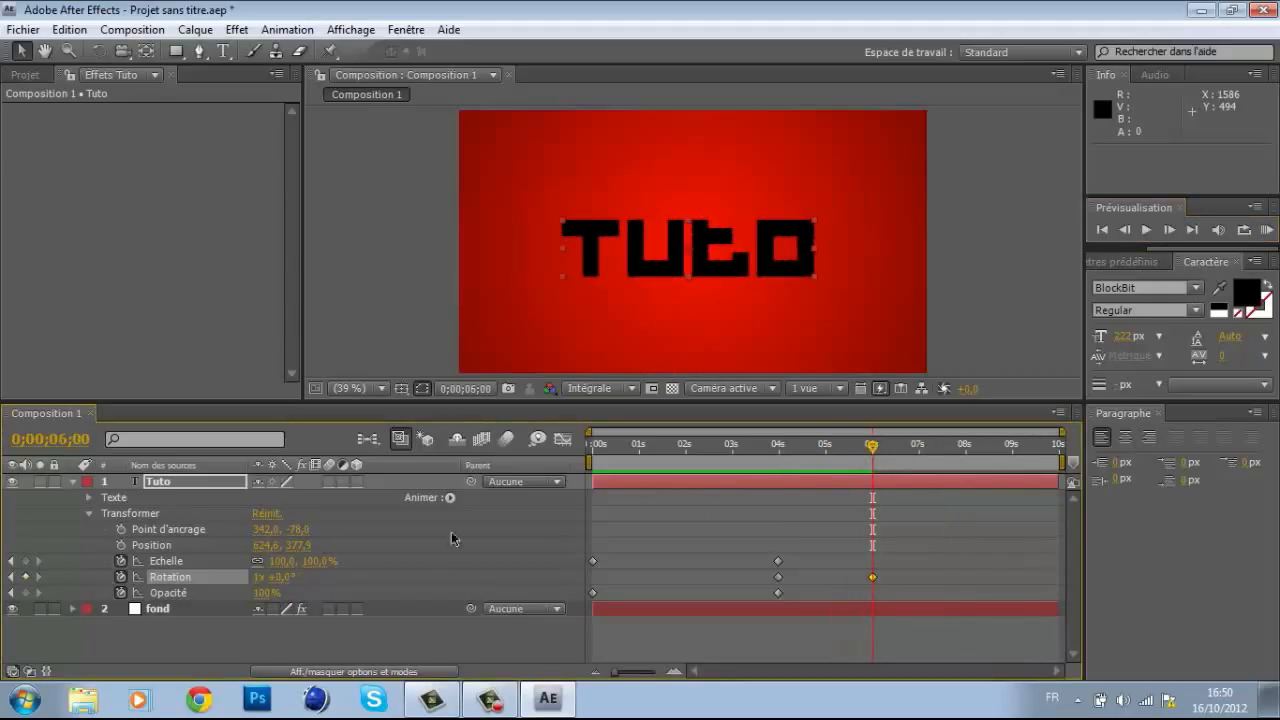
left_click(121, 546)
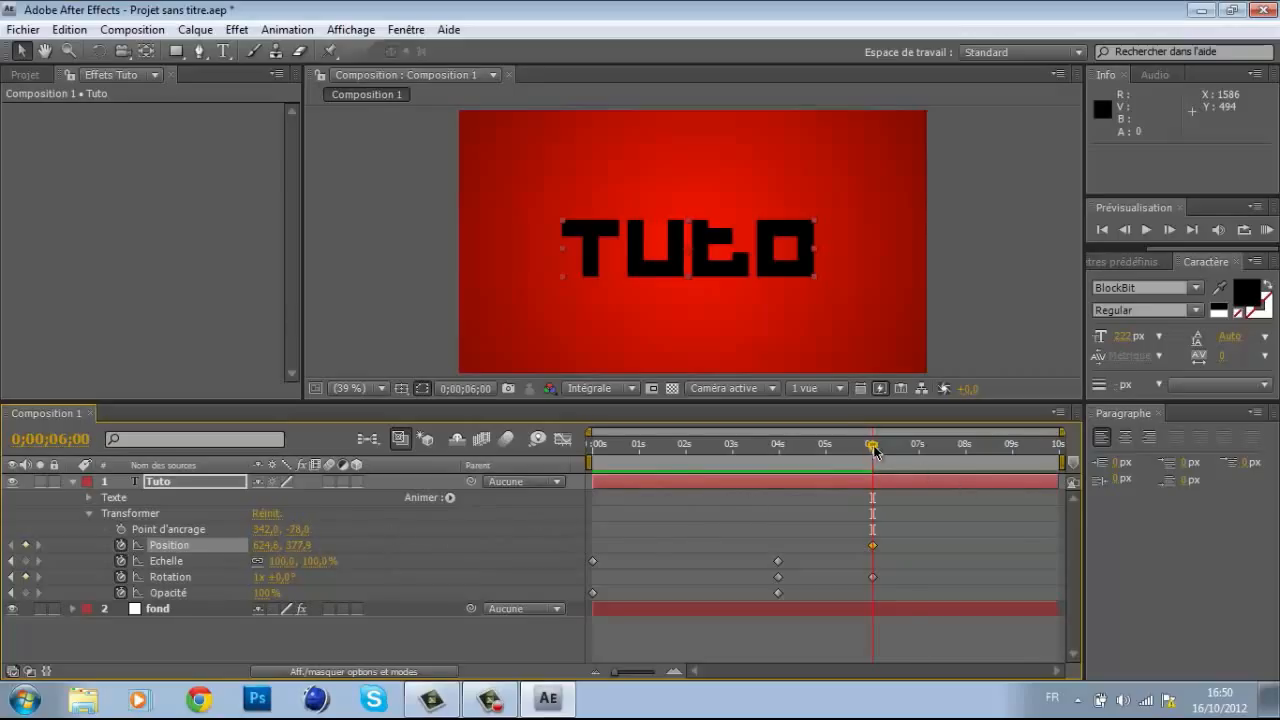
left_click_drag(873, 451, 1012, 460)
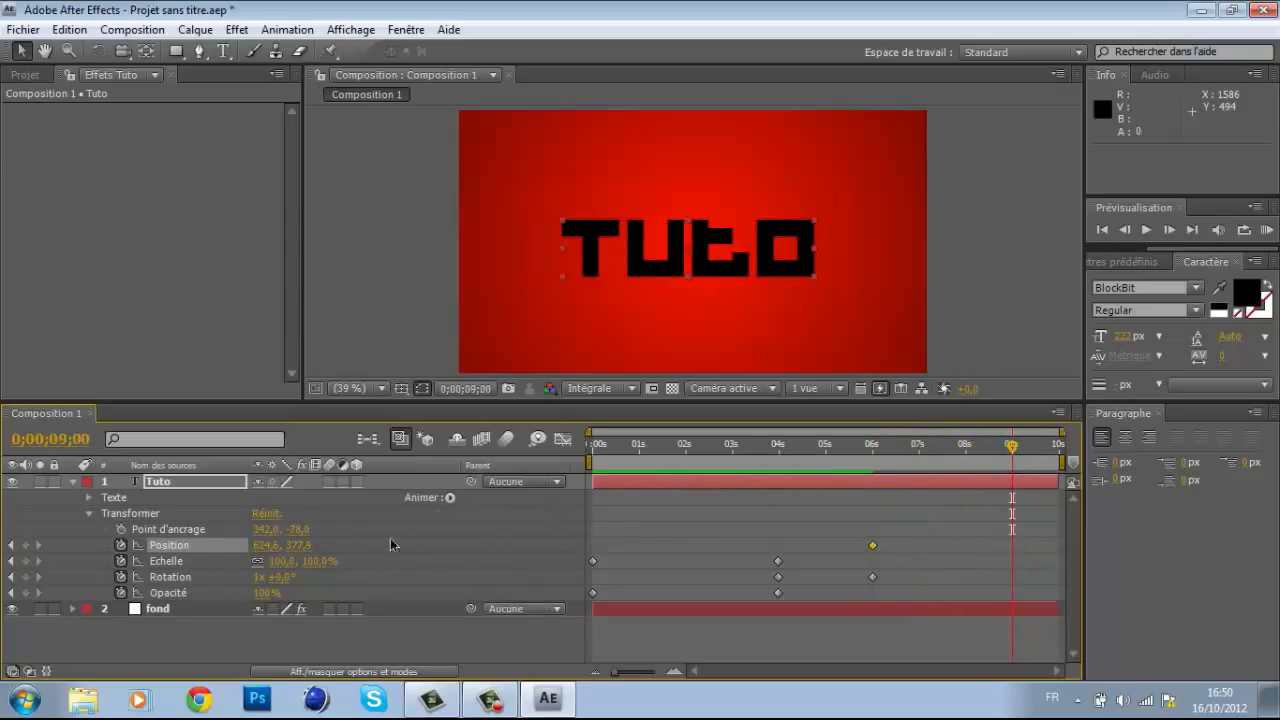
left_click_drag(298, 551, 97, 512)
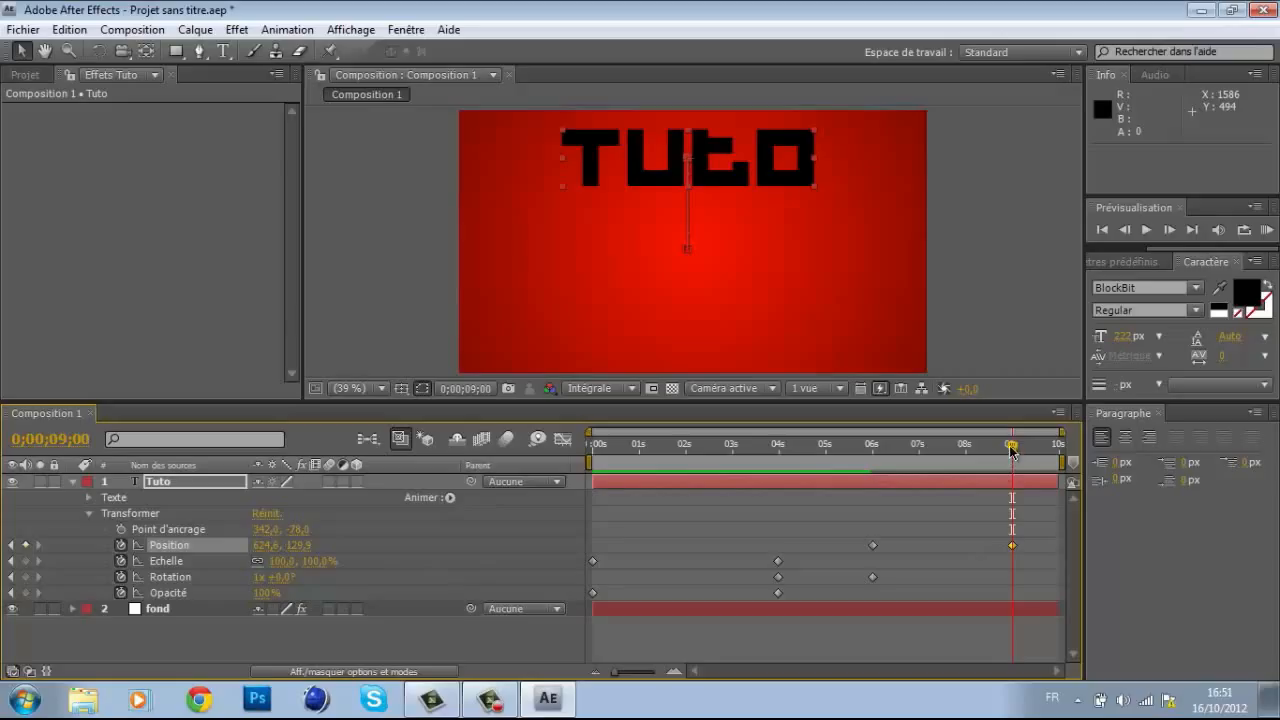
Run a RAM preview to review the Tuto layer's upward movement.
left_click_drag(1012, 446, 902, 448)
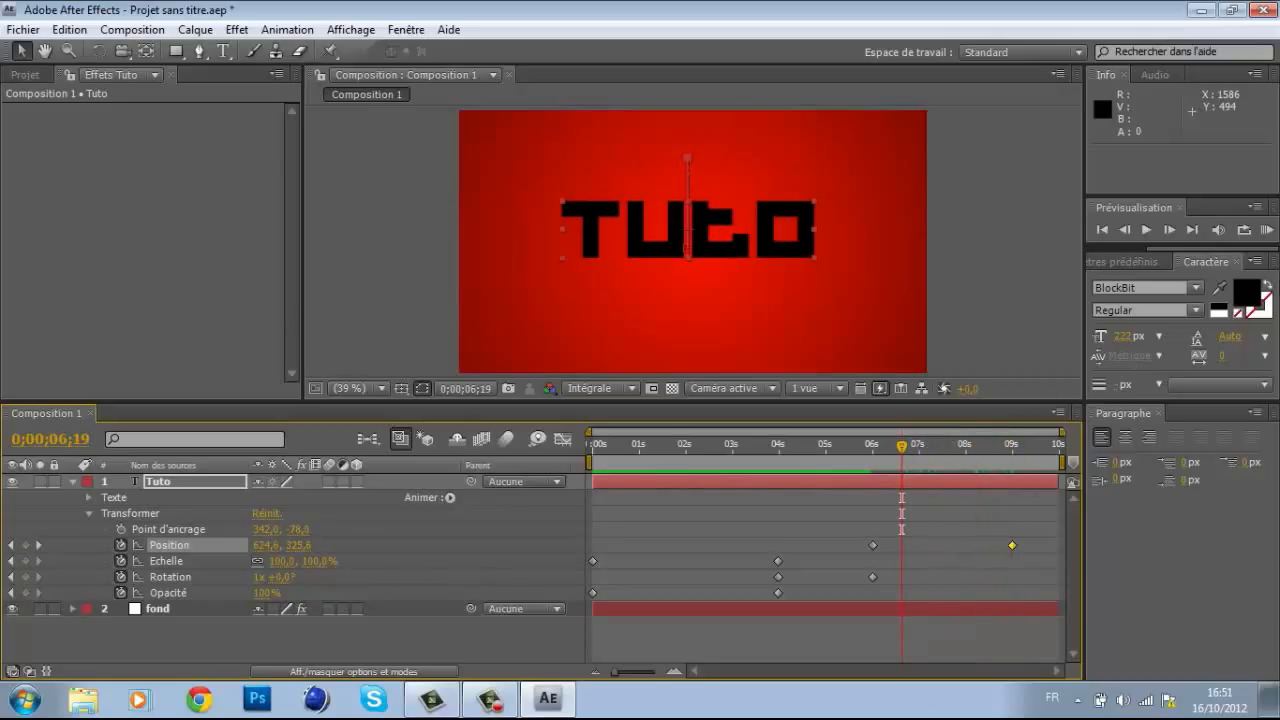
left_click(1267, 230)
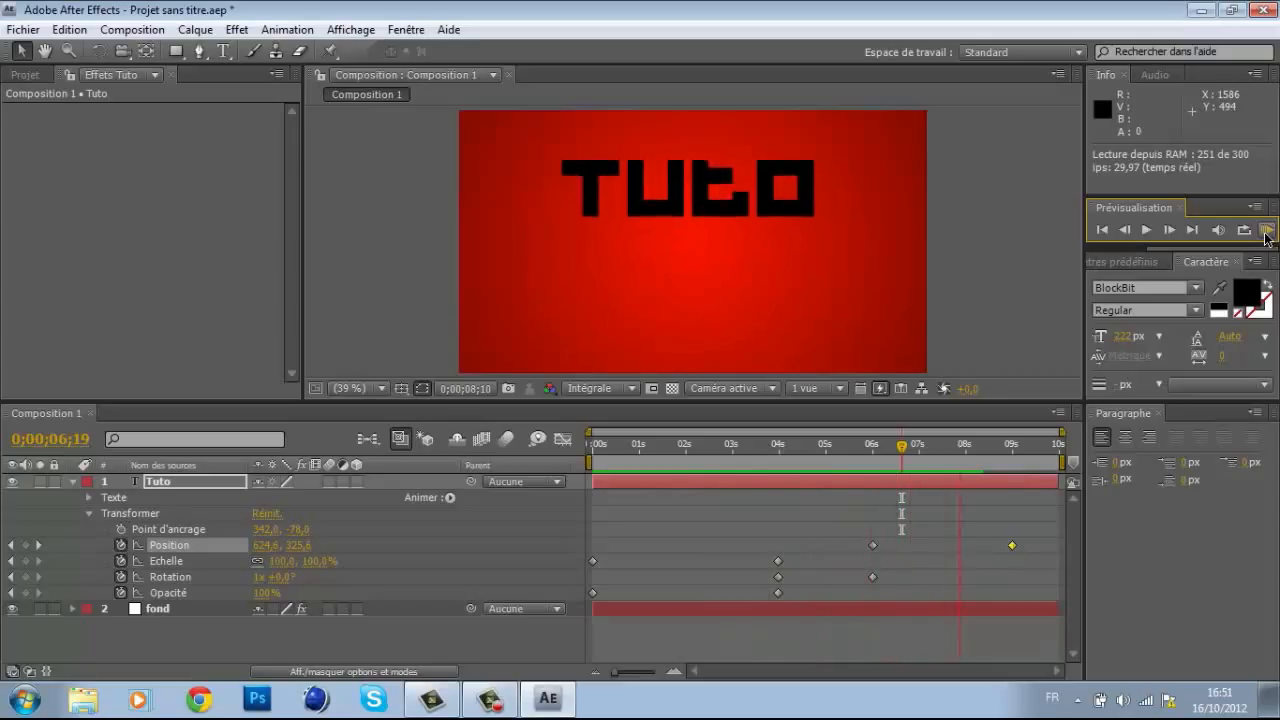
left_click(1266, 235)
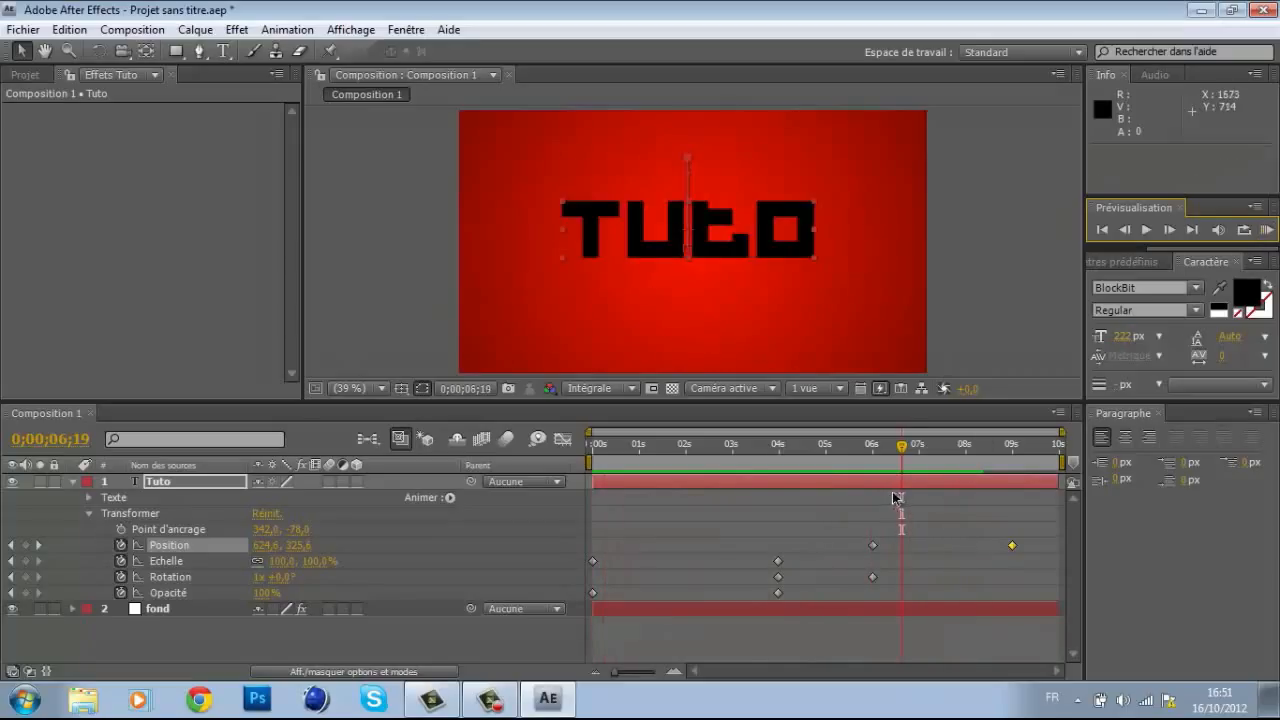
Try Opacity keyframes on the Tuto layer of 0% at 0;00;09;00 and 100% at 0;00;09;07.
left_click_drag(913, 452, 1014, 516)
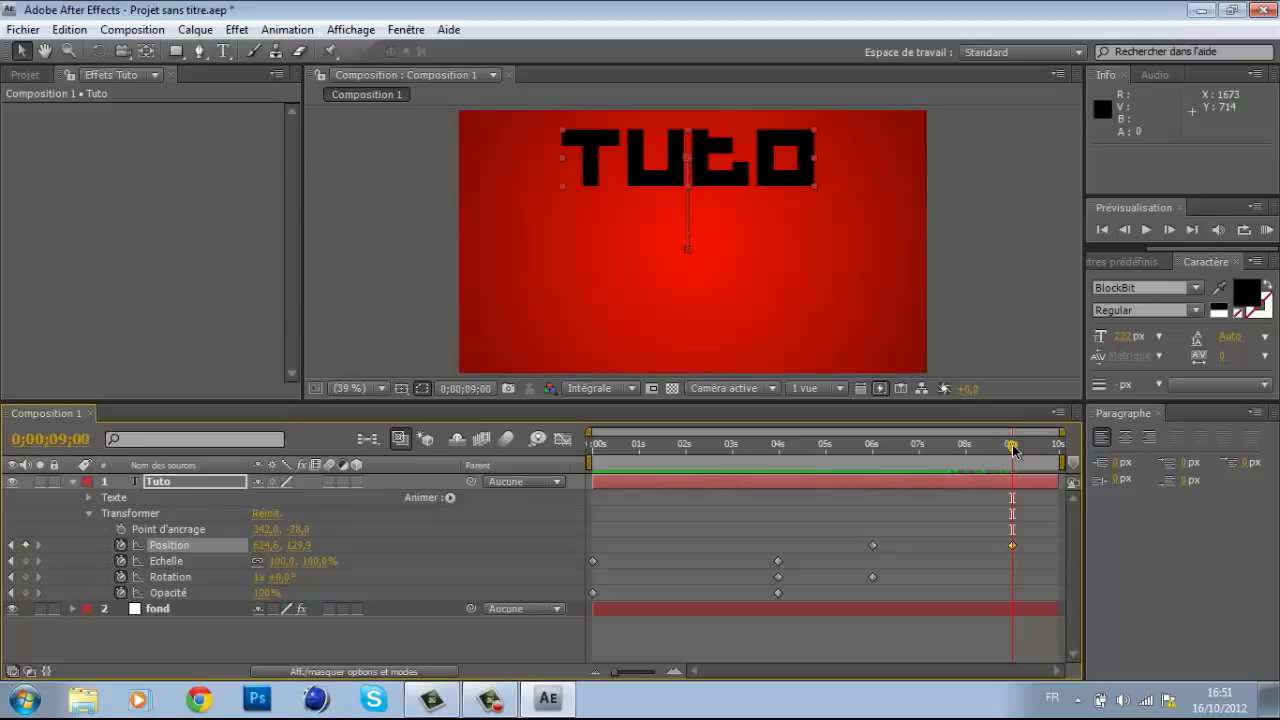
left_click_drag(1013, 451, 779, 461)
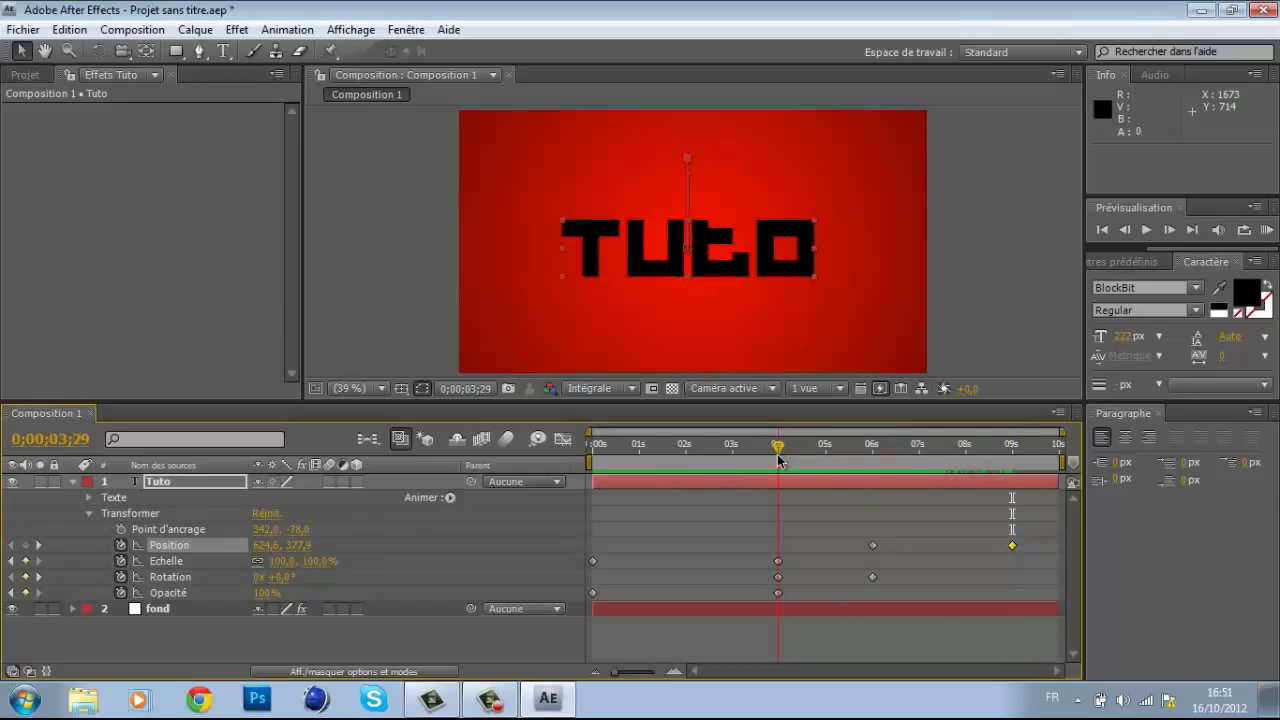
left_click_drag(779, 461, 1013, 444)
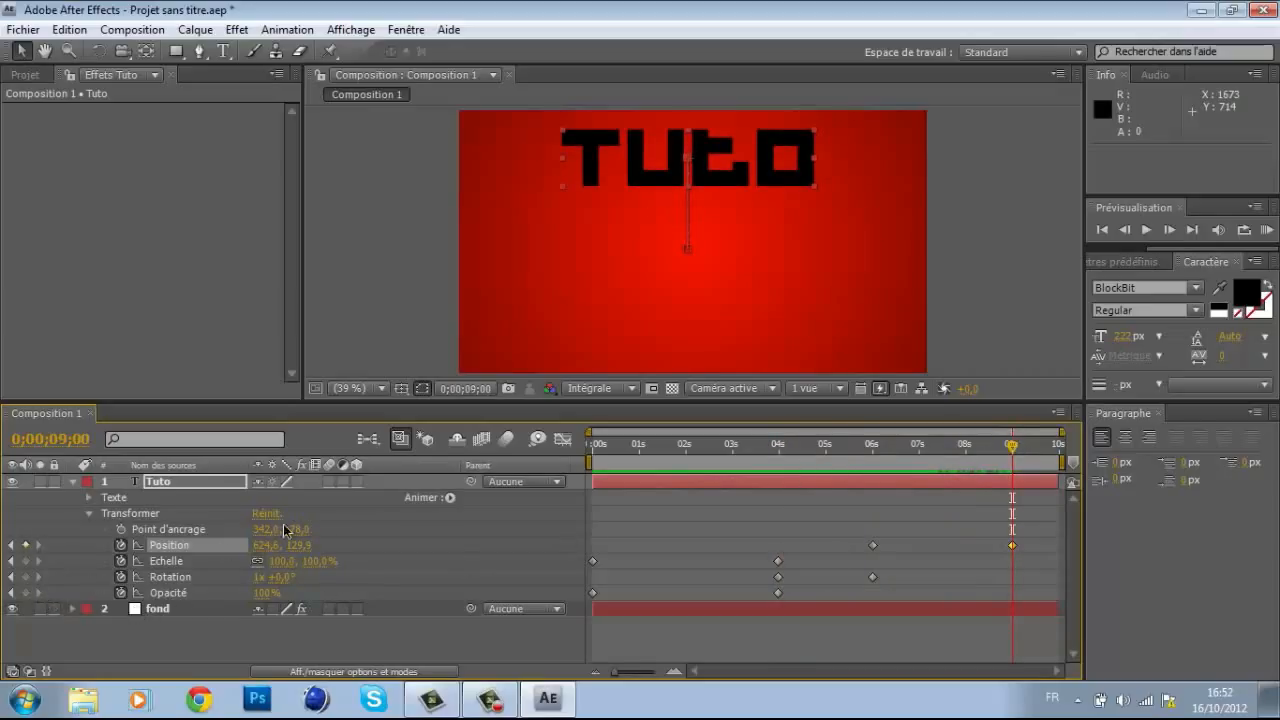
left_click(266, 594)
type("0")
key("Return")
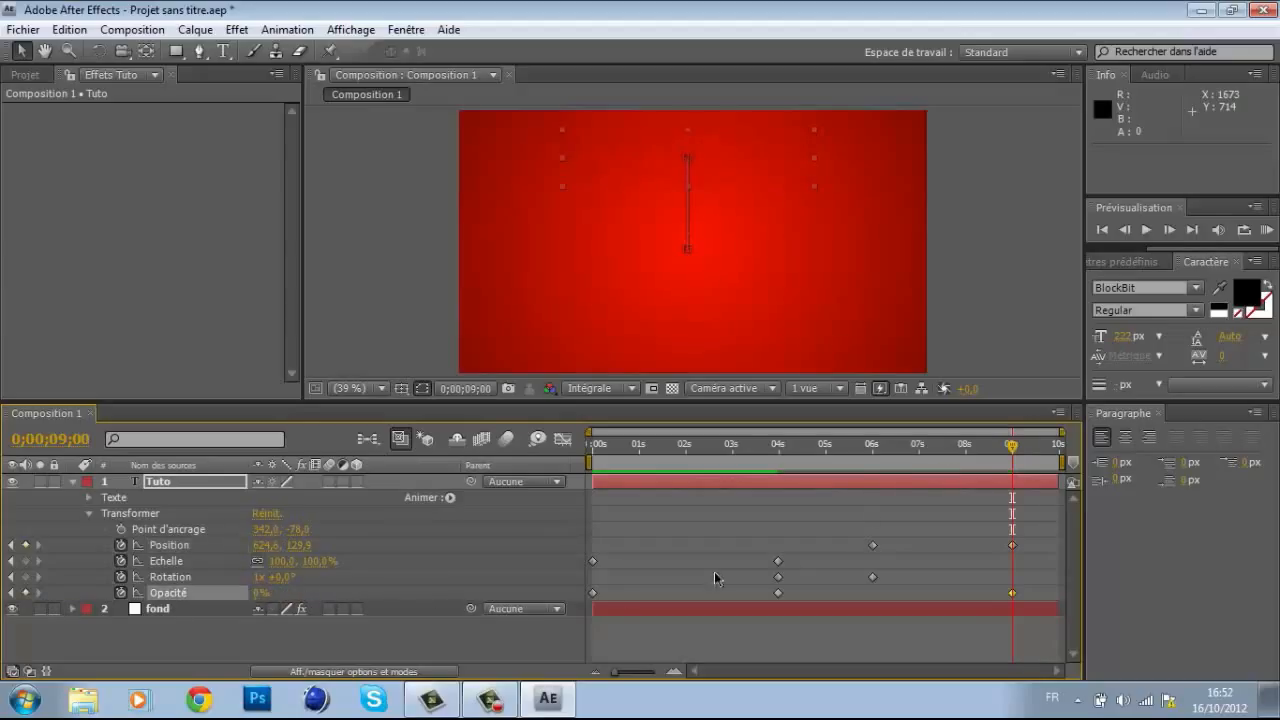
left_click_drag(1014, 452, 1023, 448)
left_click(258, 595)
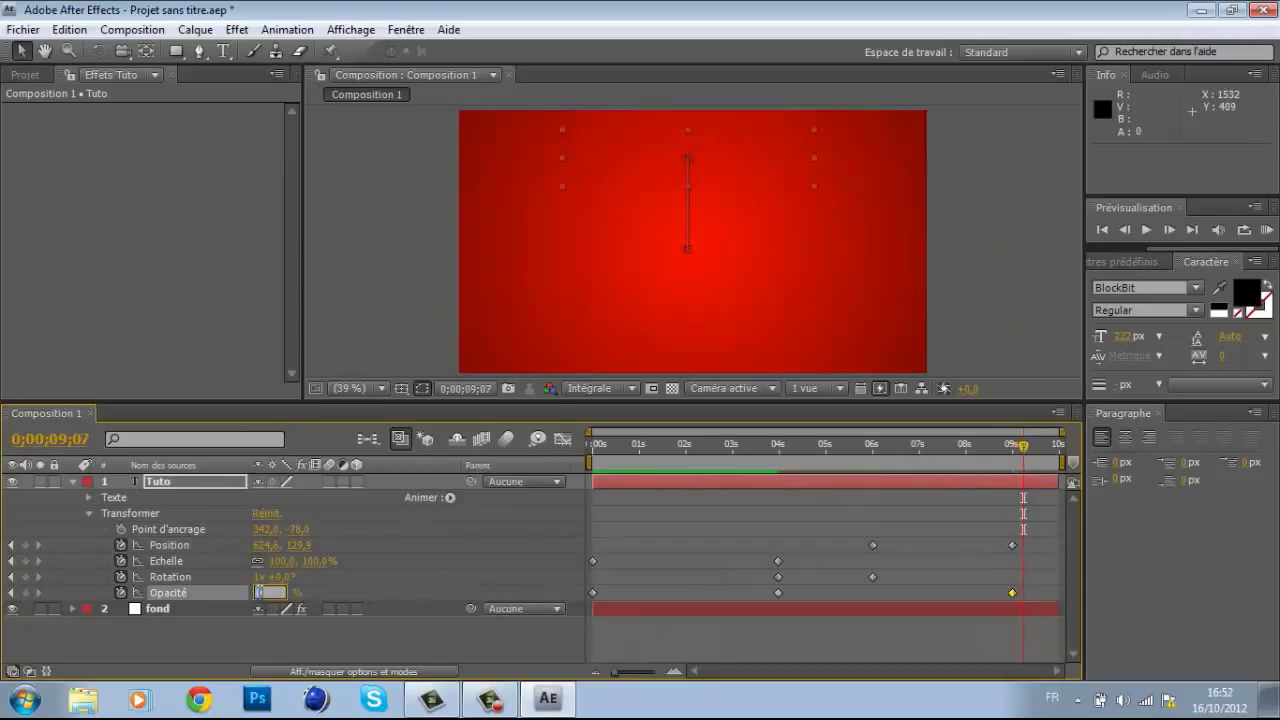
type("100")
key("Return")
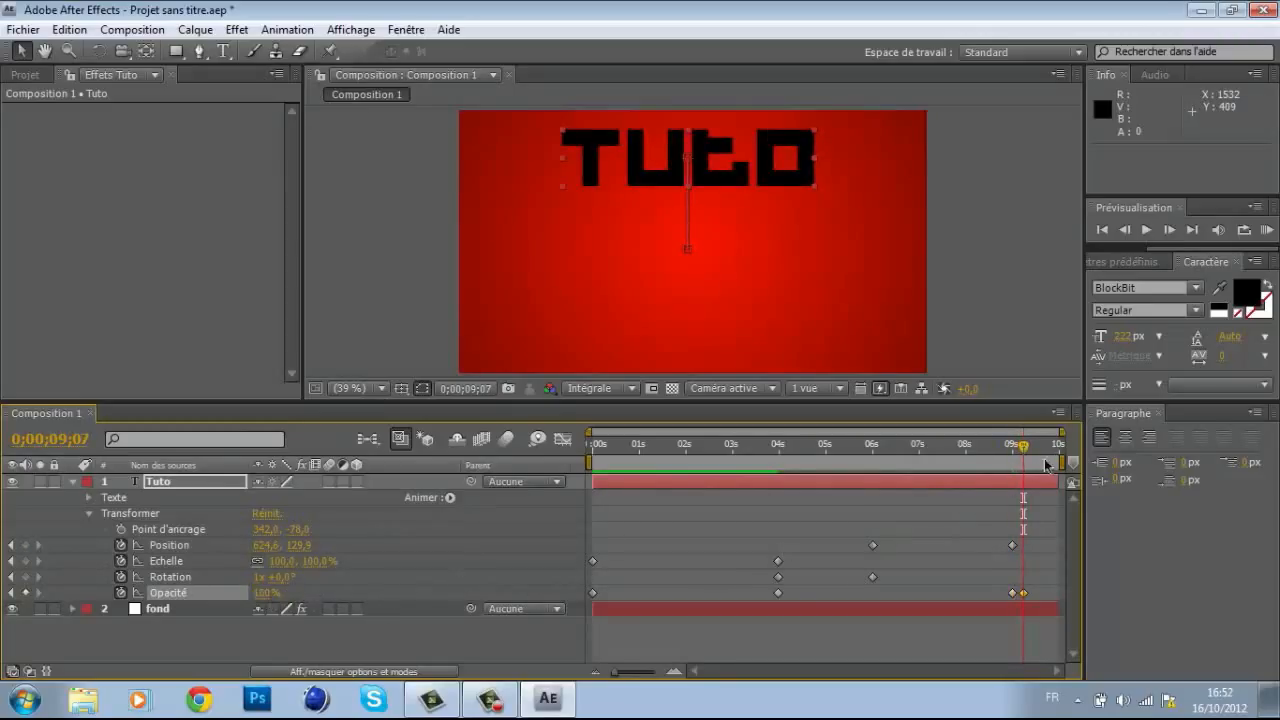
Set the Tuto layer's Opacity keyframe at 0;00;09;00 to 100% and delete the Opacity keyframe at 0;00;09;07.
left_click_drag(1025, 452, 1013, 488)
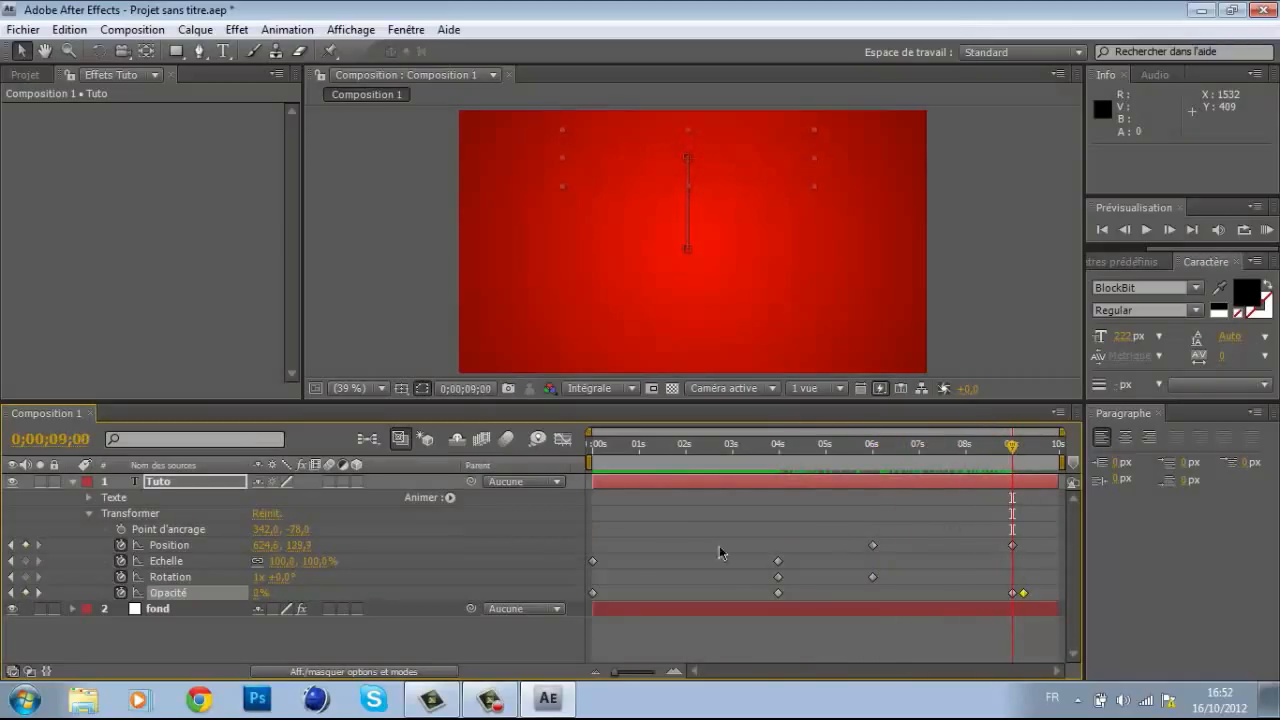
left_click(257, 591)
type("100")
key("Return")
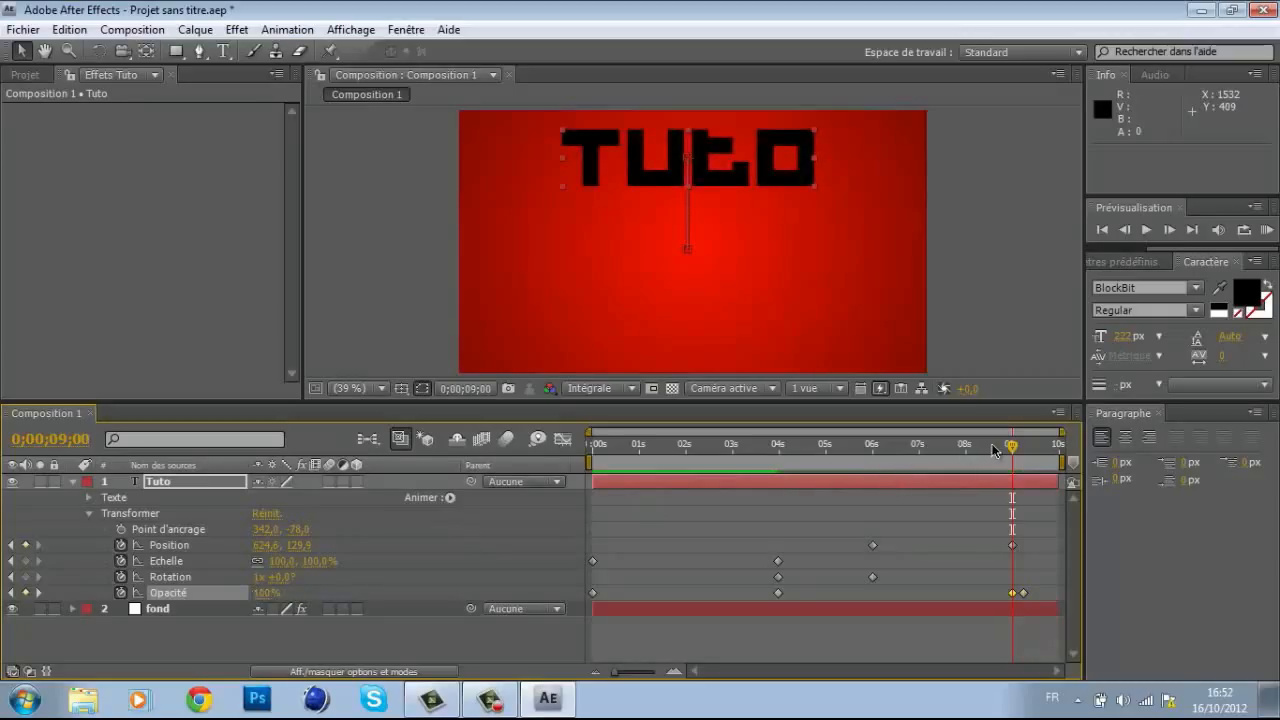
left_click_drag(1012, 447, 1012, 473)
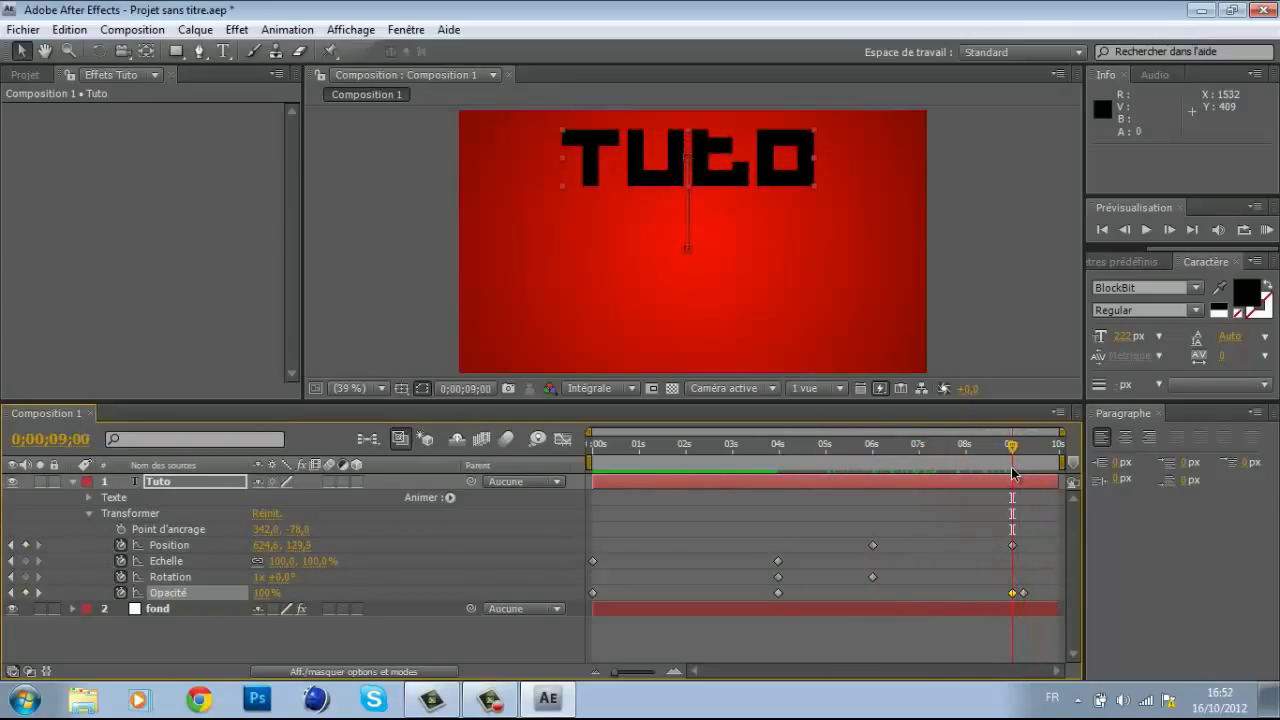
left_click(1023, 594)
key("Delete")
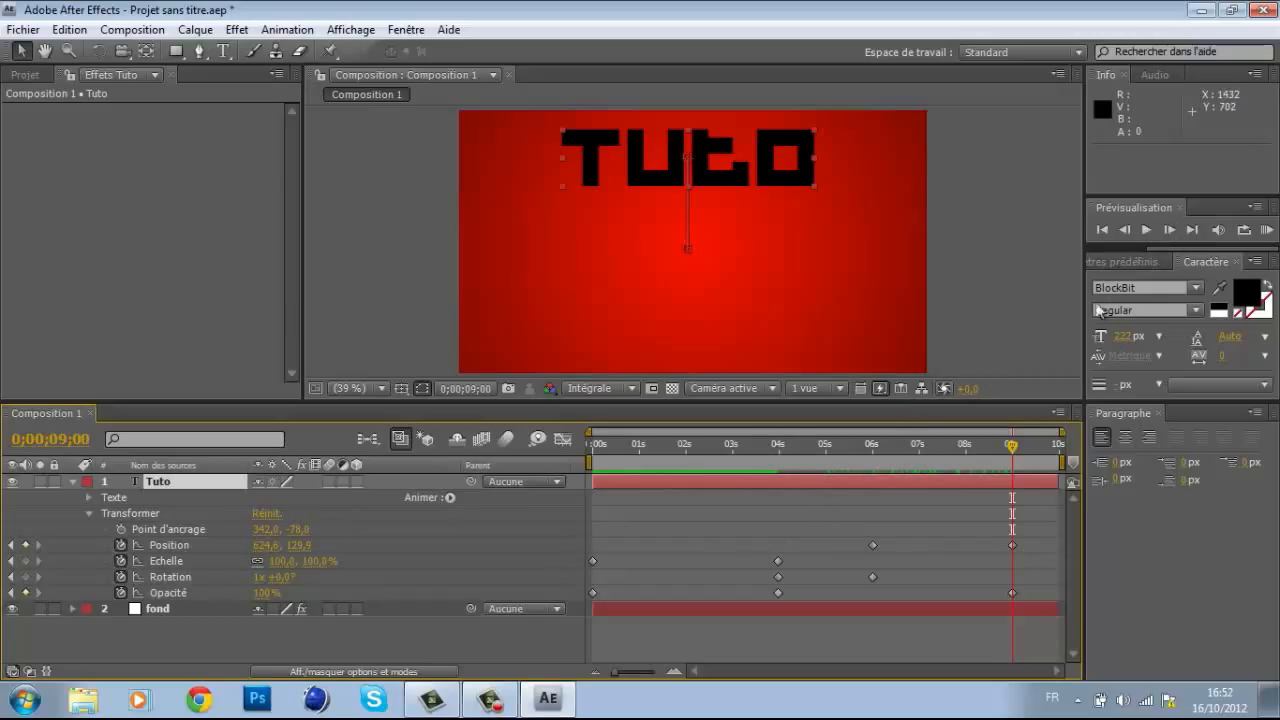
Add an Opacity keyframe of 0% for the Tuto layer at 0;00;09;05.
left_click(1170, 231)
left_click(1170, 231)
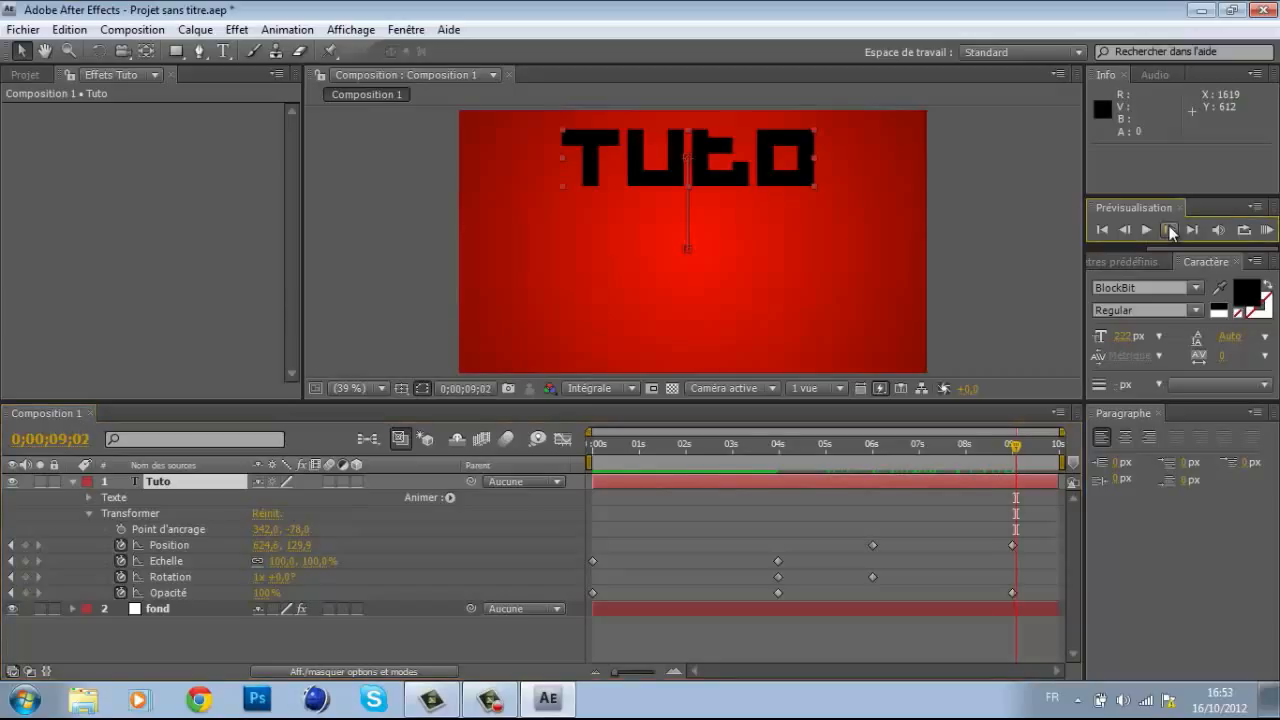
left_click(1170, 231)
left_click(1170, 231)
left_click(257, 592)
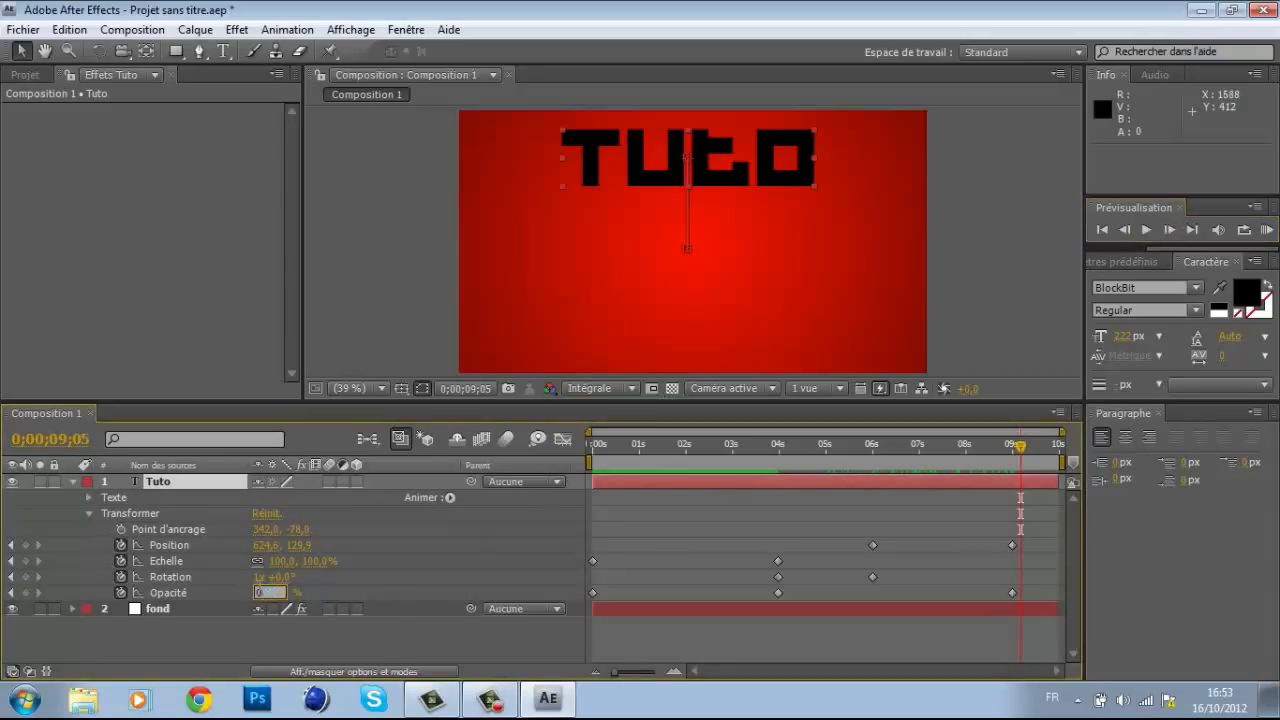
type("0")
key("Return")
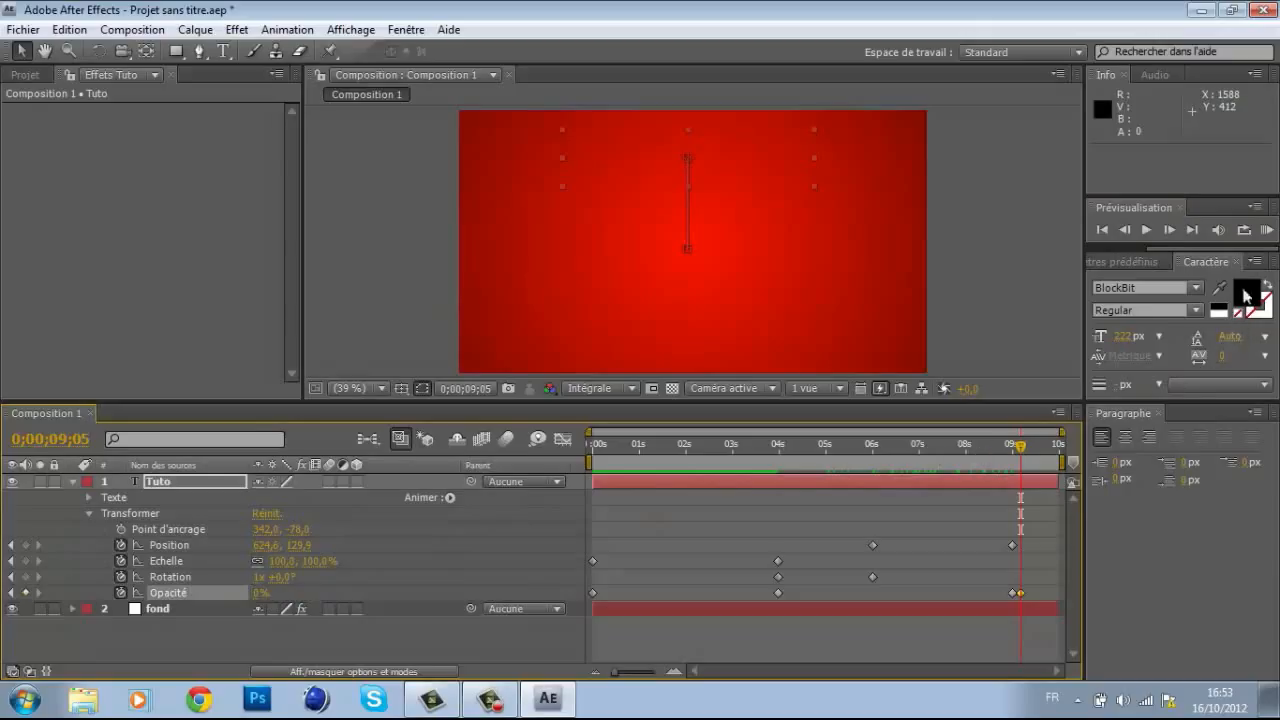
Add an Opacity keyframe of 100% for the Tuto layer at 0;00;09;10.
left_click(1167, 230)
left_click(1167, 230)
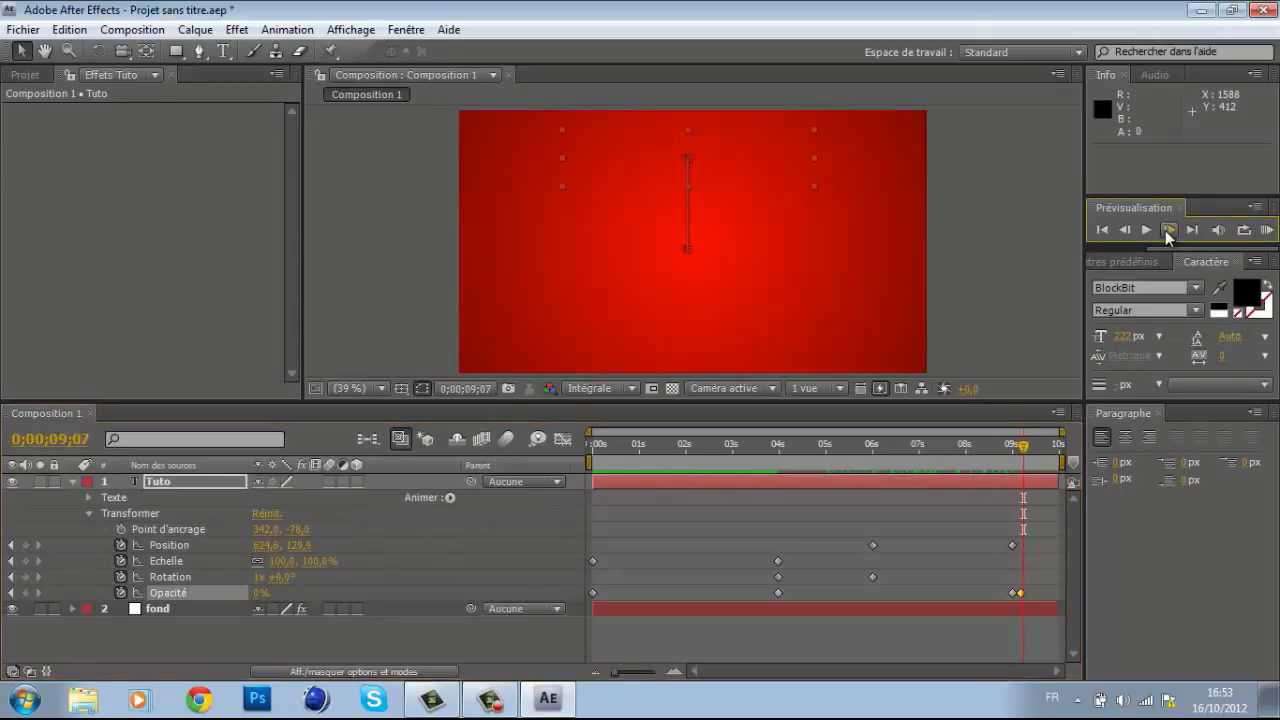
left_click(1167, 230)
left_click(1167, 230)
left_click(1167, 230)
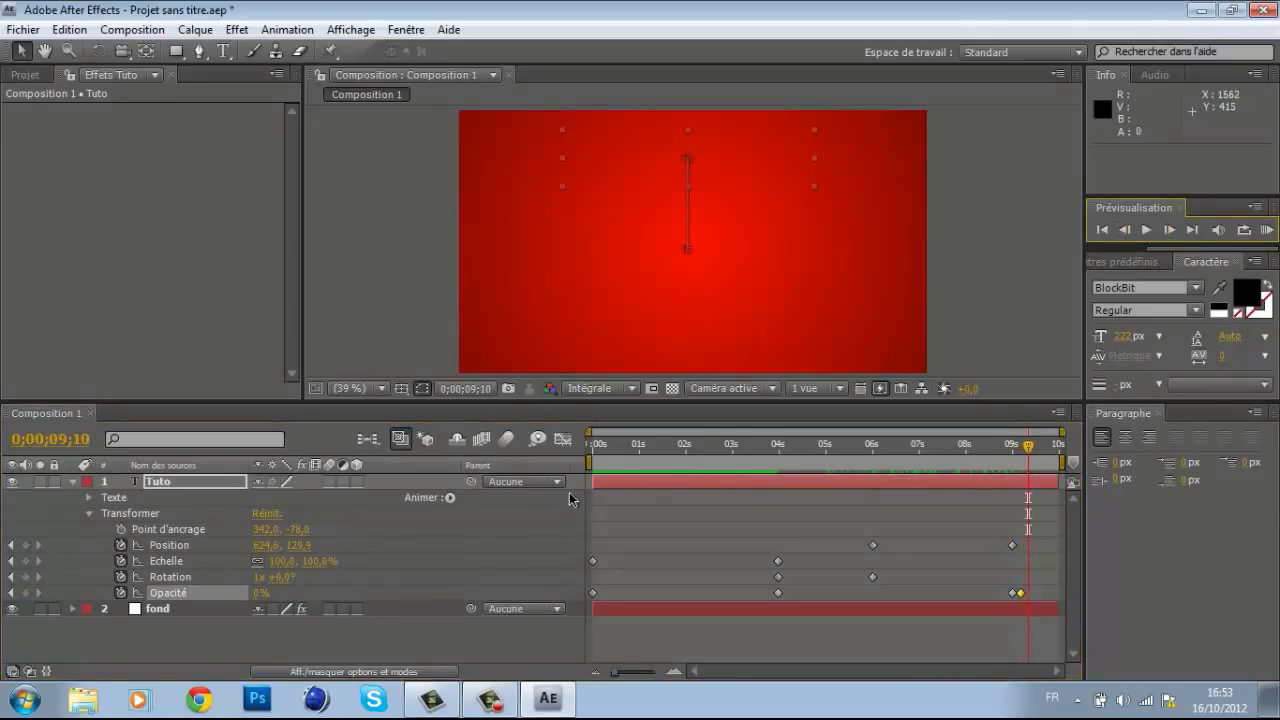
left_click(262, 593)
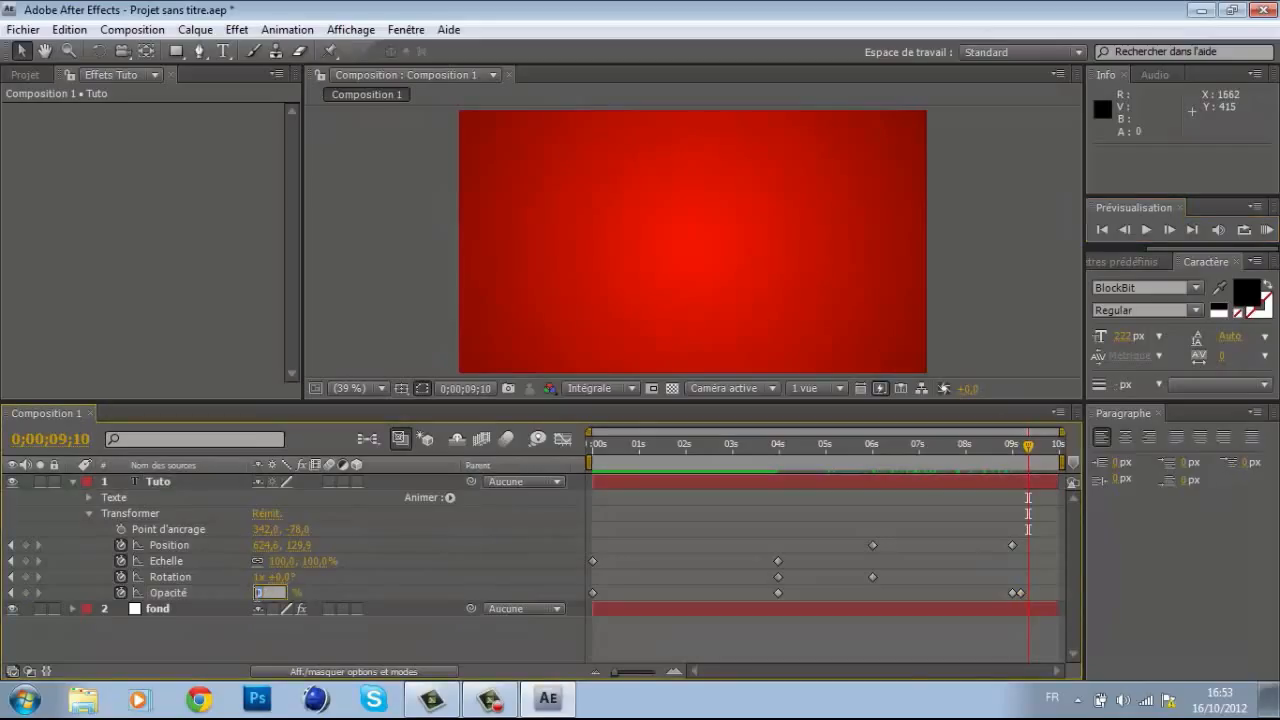
type("100")
key("Return")
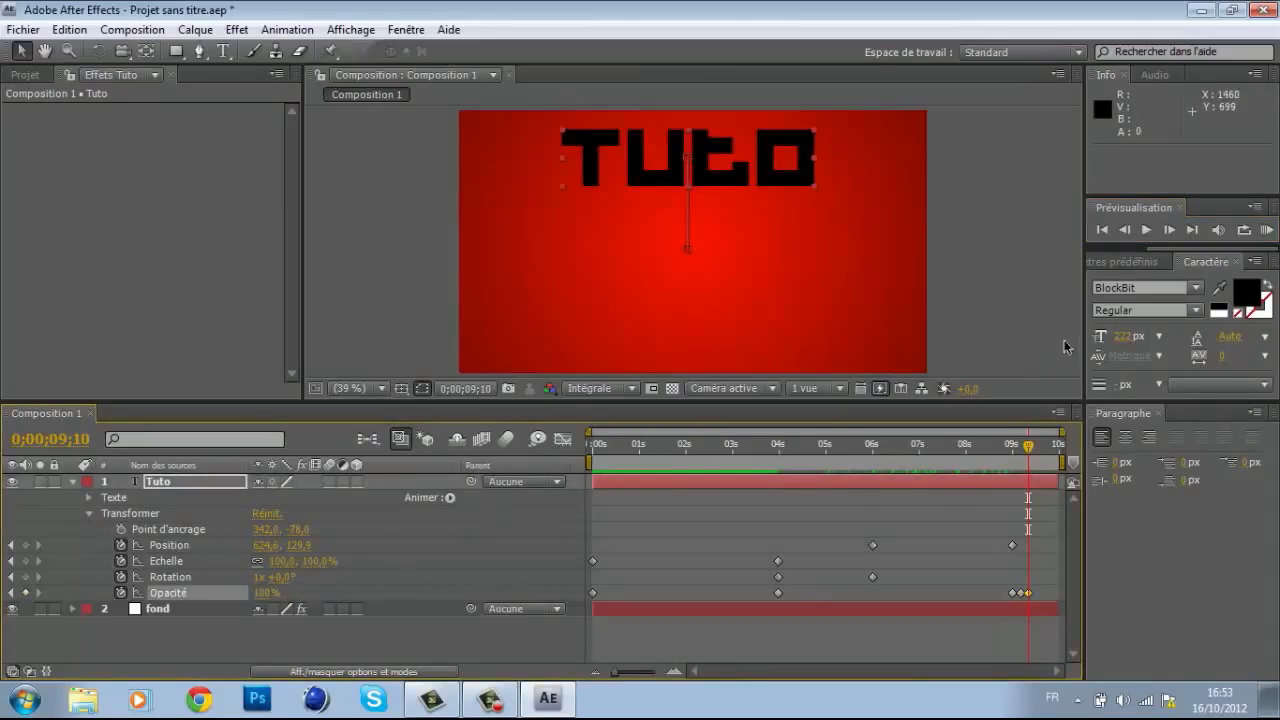
Add an Opacity keyframe of 0% for the Tuto layer at 0;00;09;15.
left_click(1170, 231)
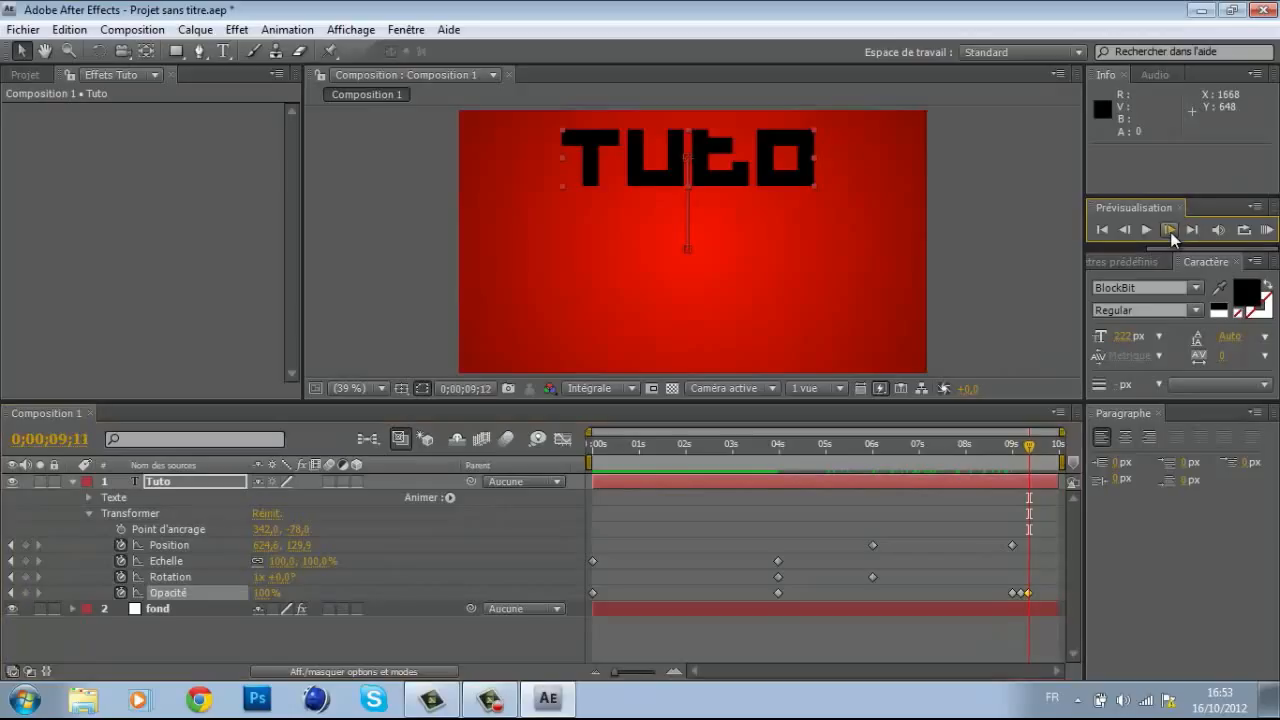
left_click(263, 594)
type("0")
key("Return")
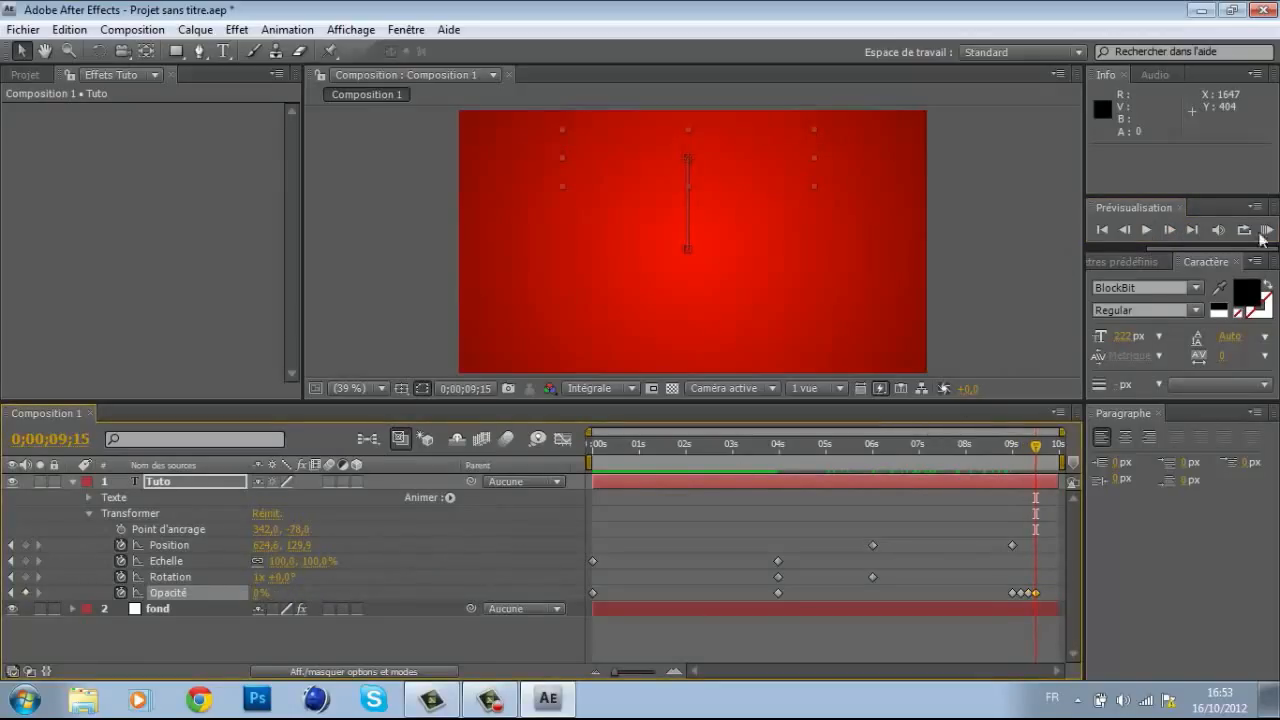
Add an Opacity keyframe of 100% for the Tuto layer at 0;00;09;20.
left_click(1193, 230)
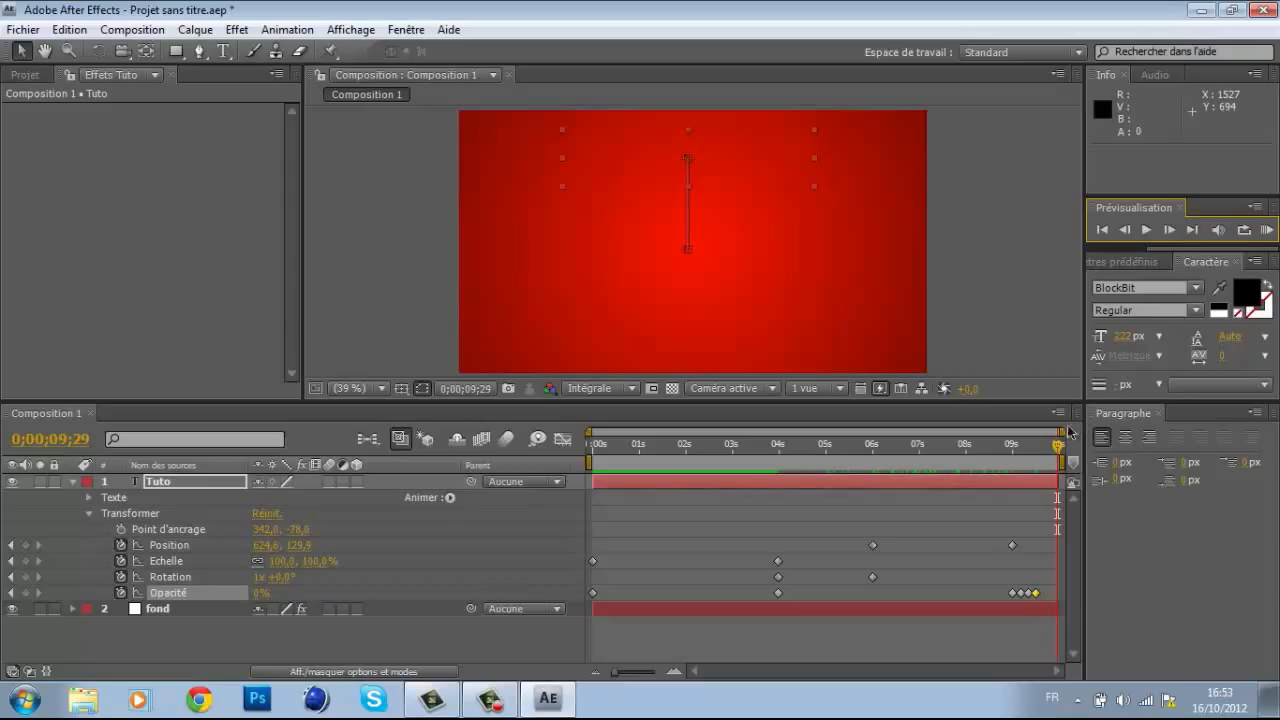
left_click_drag(1058, 450, 1036, 458)
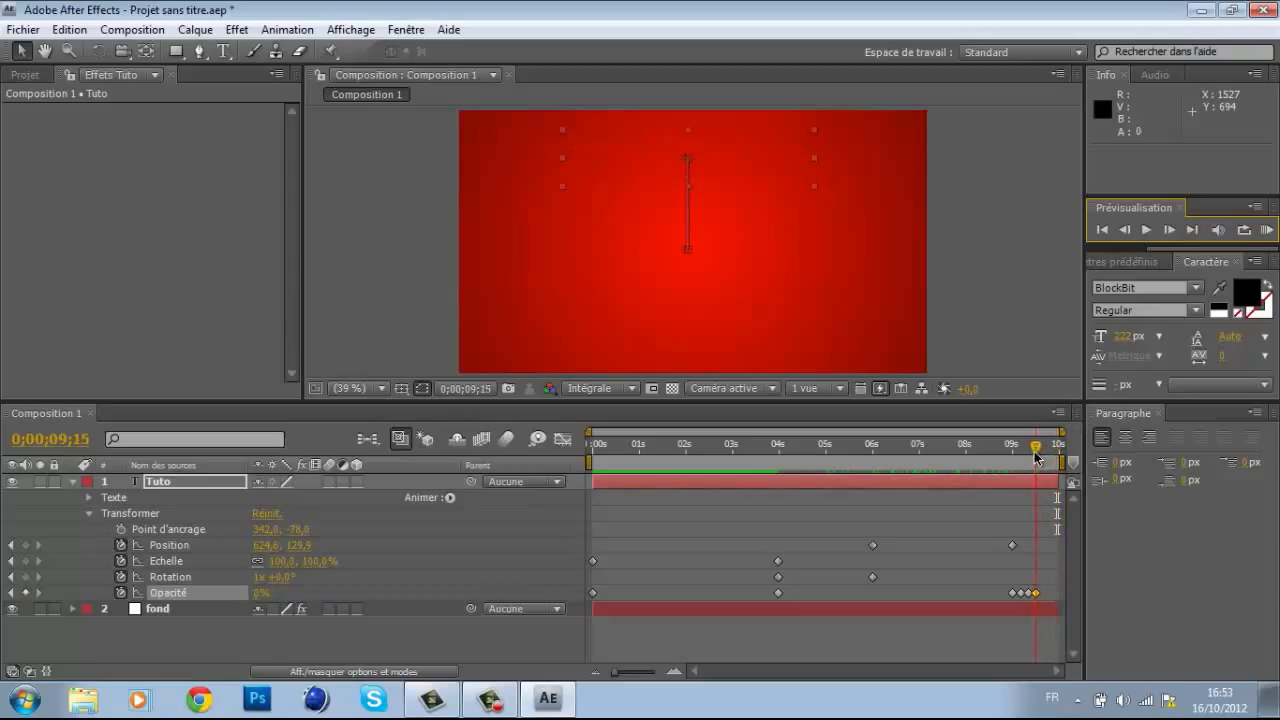
left_click(1170, 231)
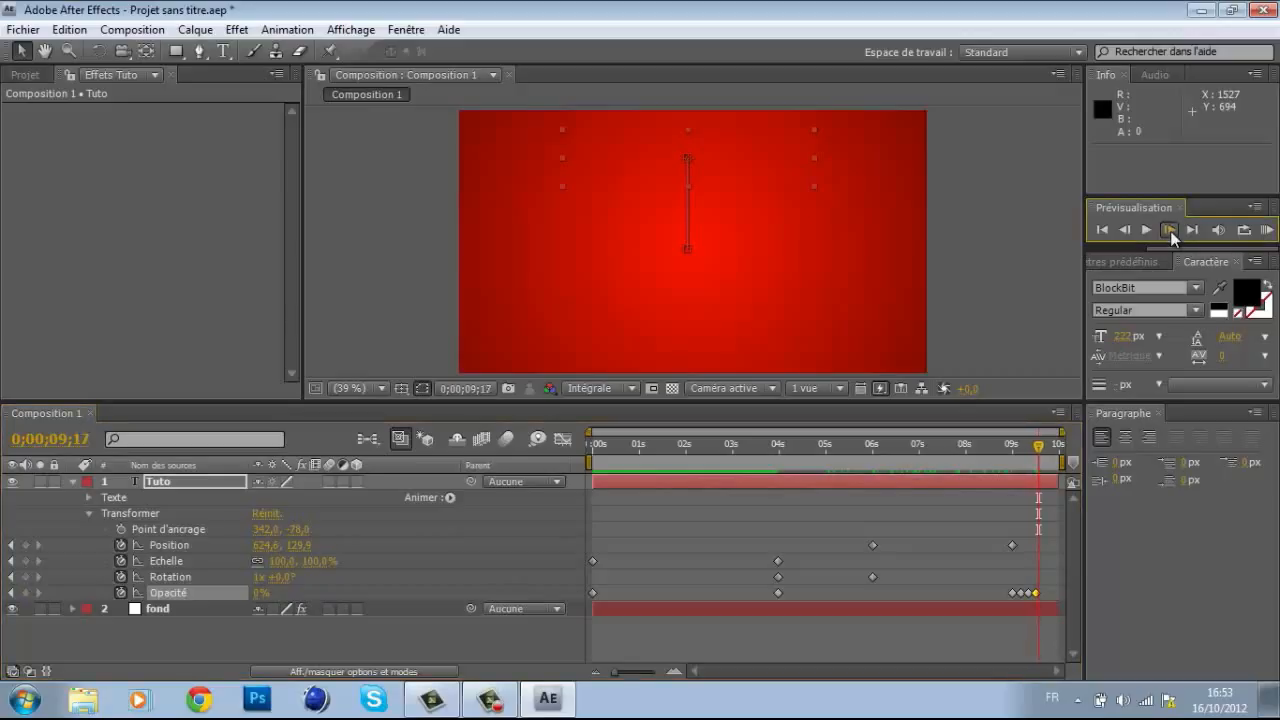
left_click(1170, 231)
left_click(1170, 231)
left_click(1170, 231)
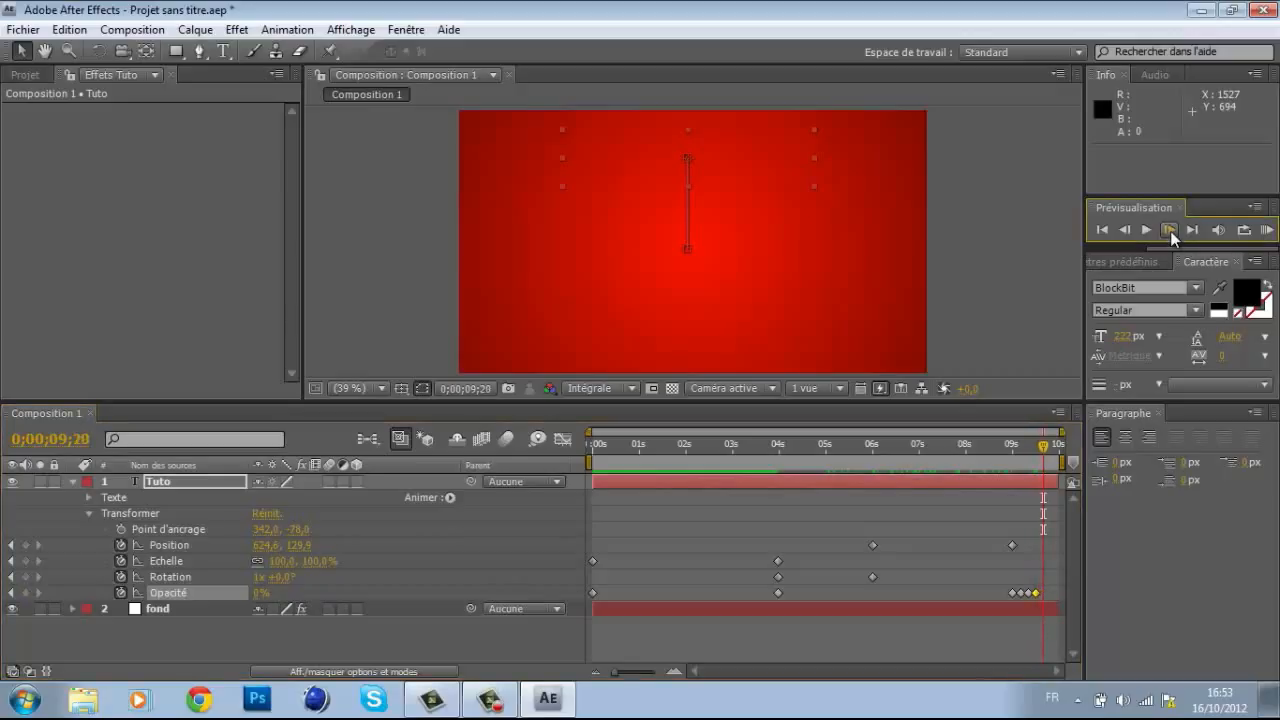
left_click(258, 593)
type("100")
key("Return")
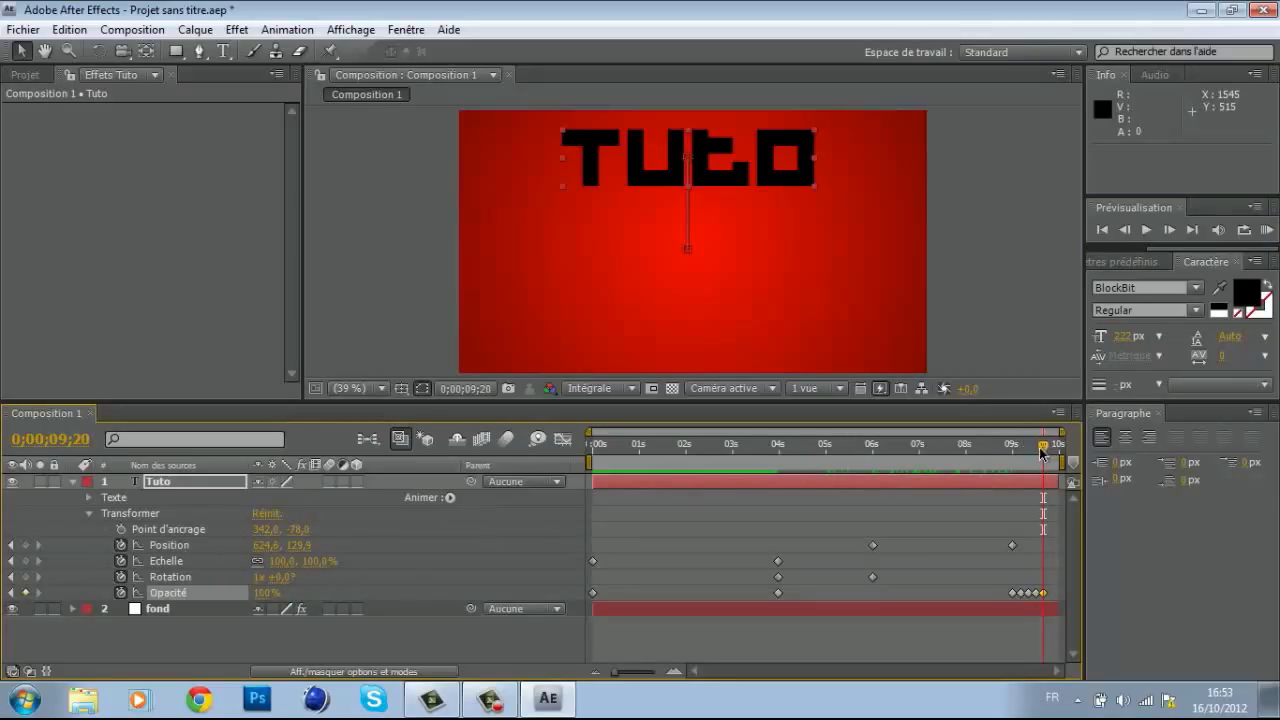
Run a RAM preview of the composition to check the blinking of the Tuto text.
mouse_move(1041, 455)
left_mouse_down()
mouse_move(991, 452)
mouse_move(1024, 452)
left_mouse_up()
left_click(1268, 230)
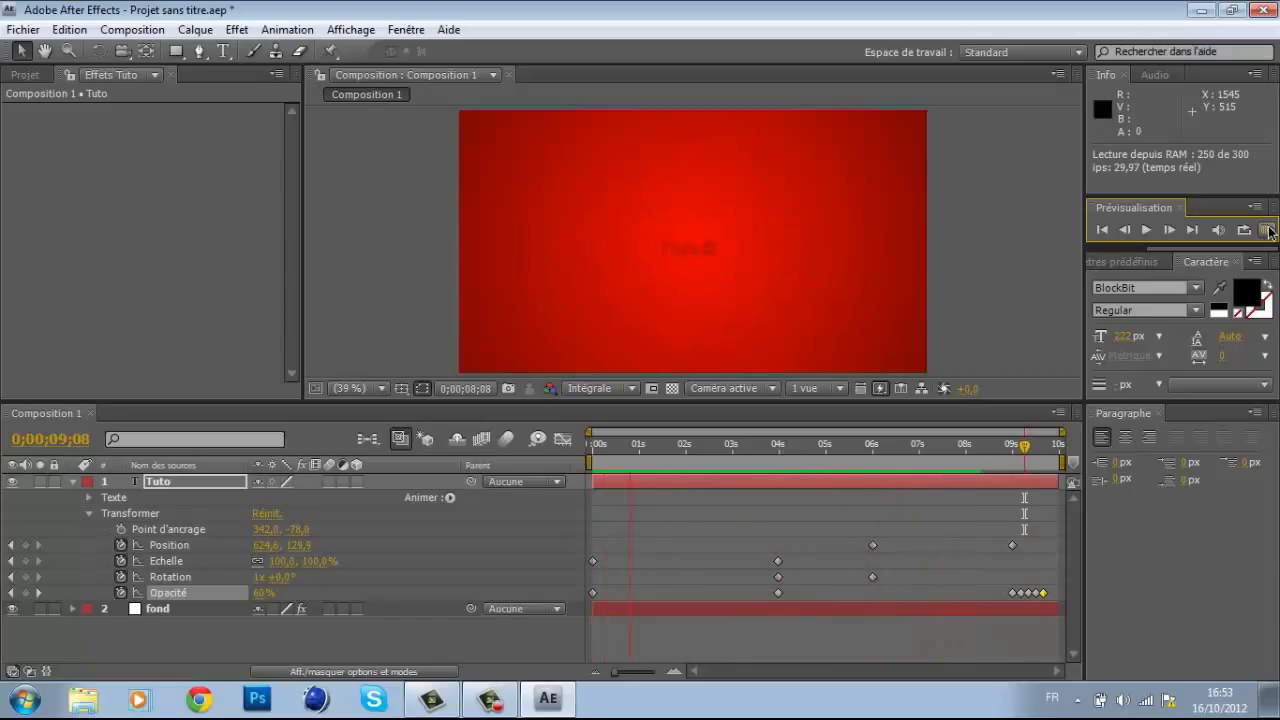
Stop the RAM preview and set the composition's preview resolution to Un demi.
left_click(1268, 231)
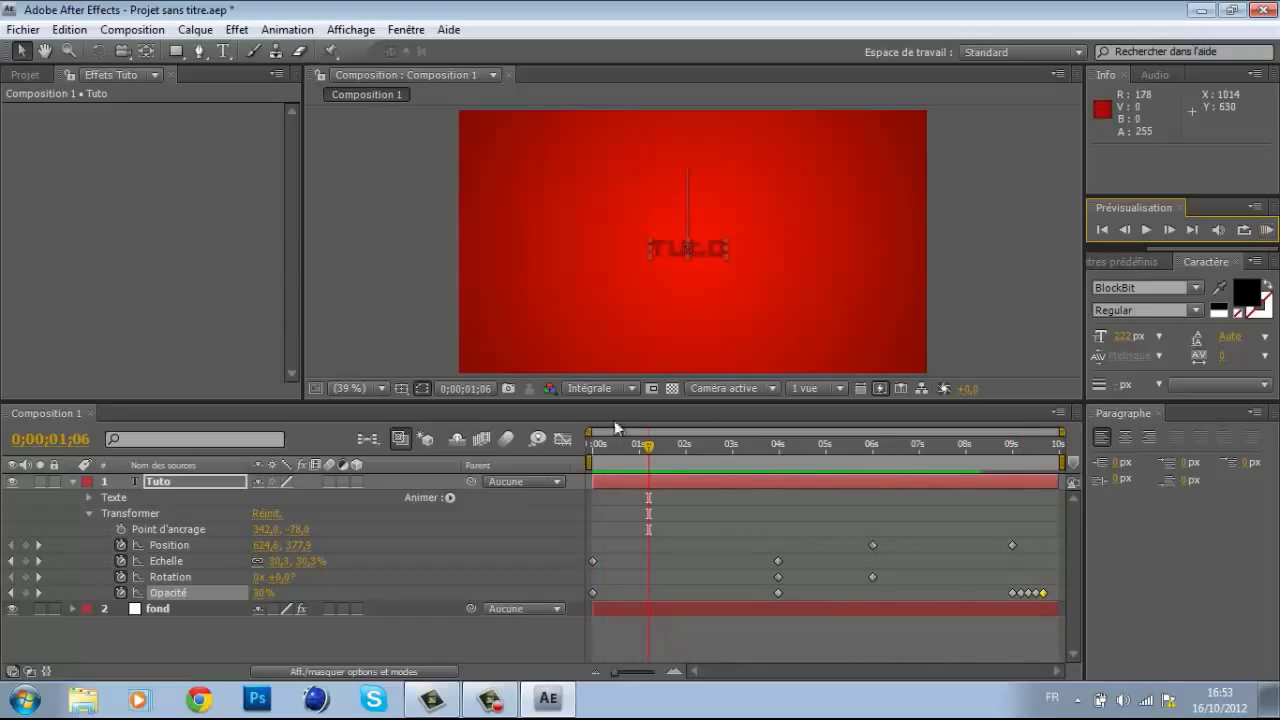
left_click(637, 386)
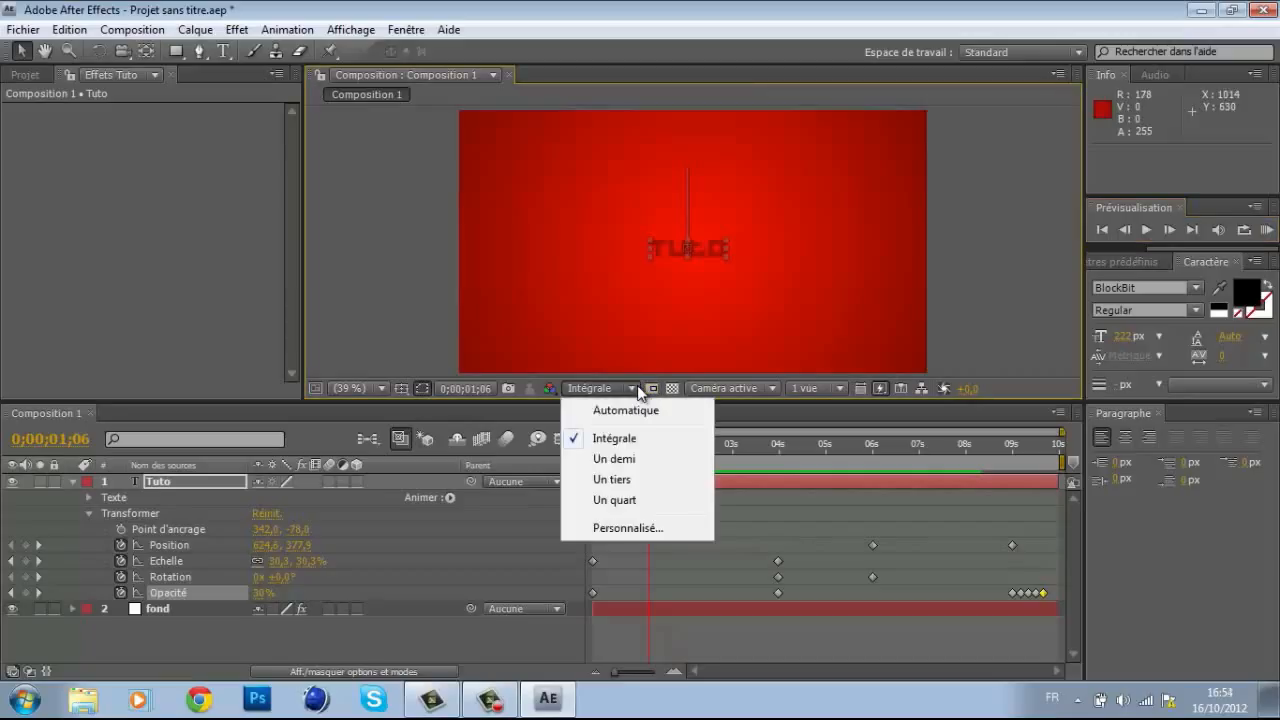
left_click(614, 459)
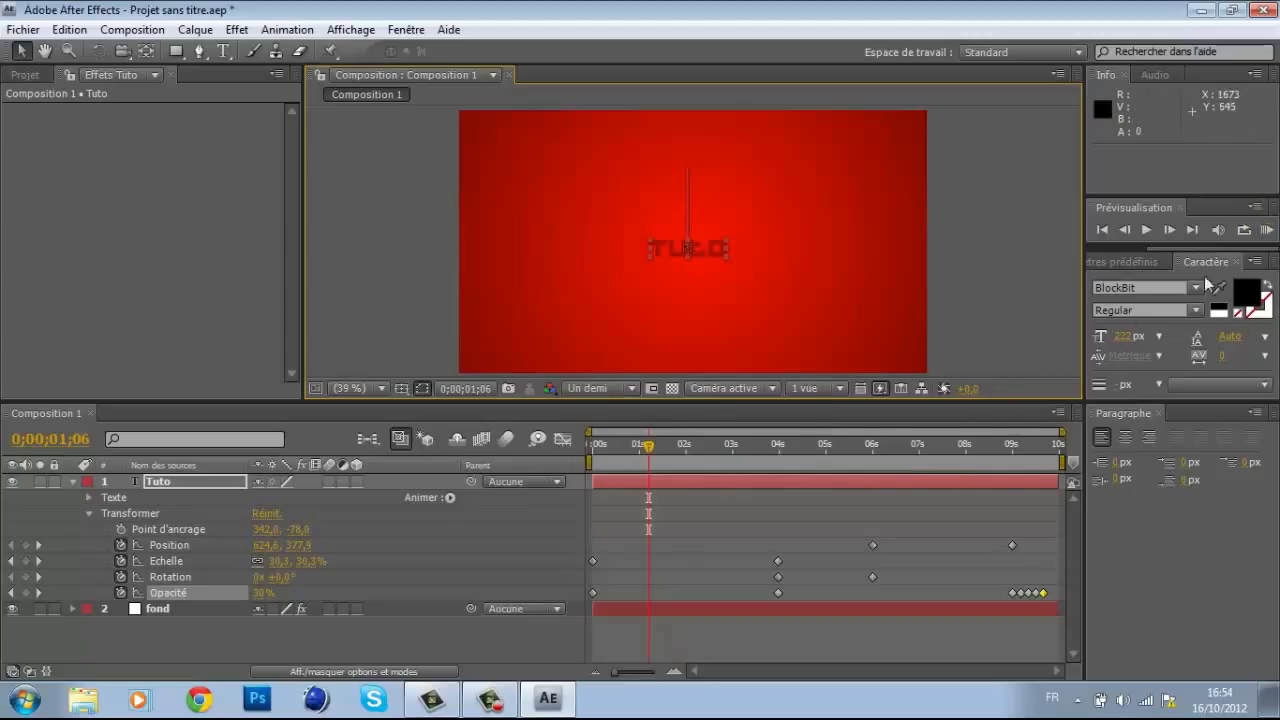
Run a RAM preview of the whole composition and review the Tuto animation at several points in time.
left_click(1270, 231)
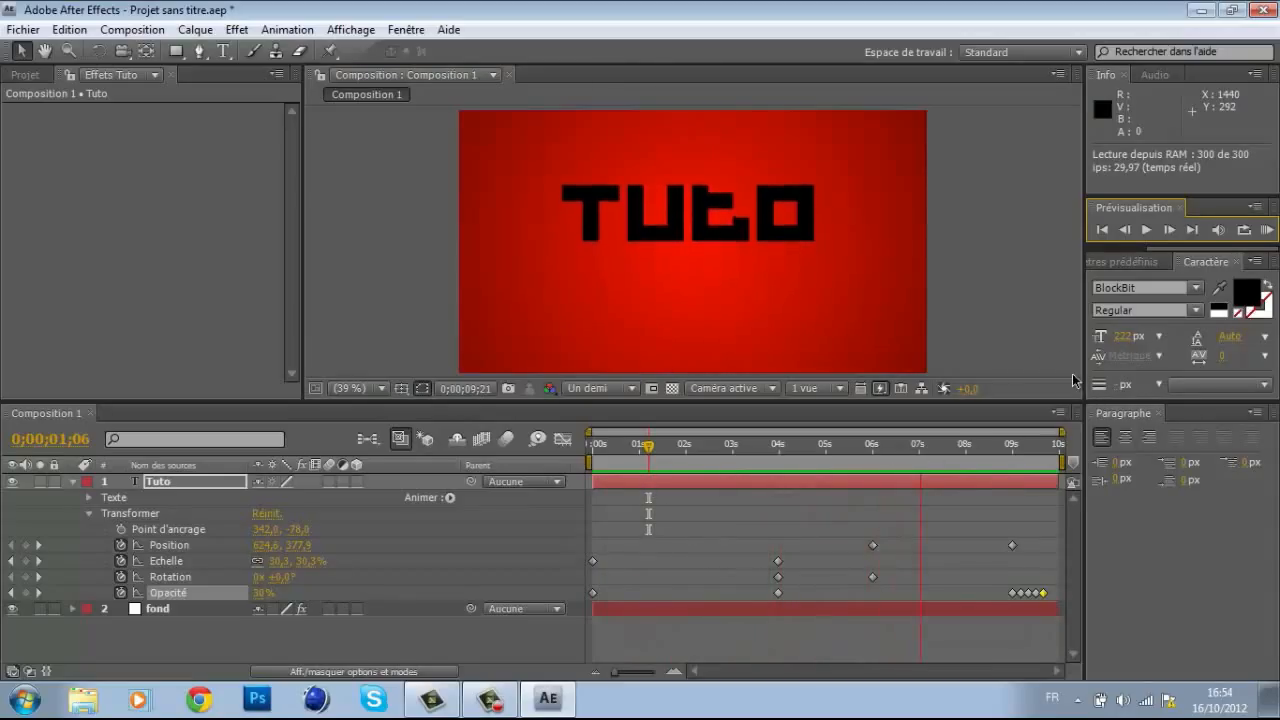
key("space")
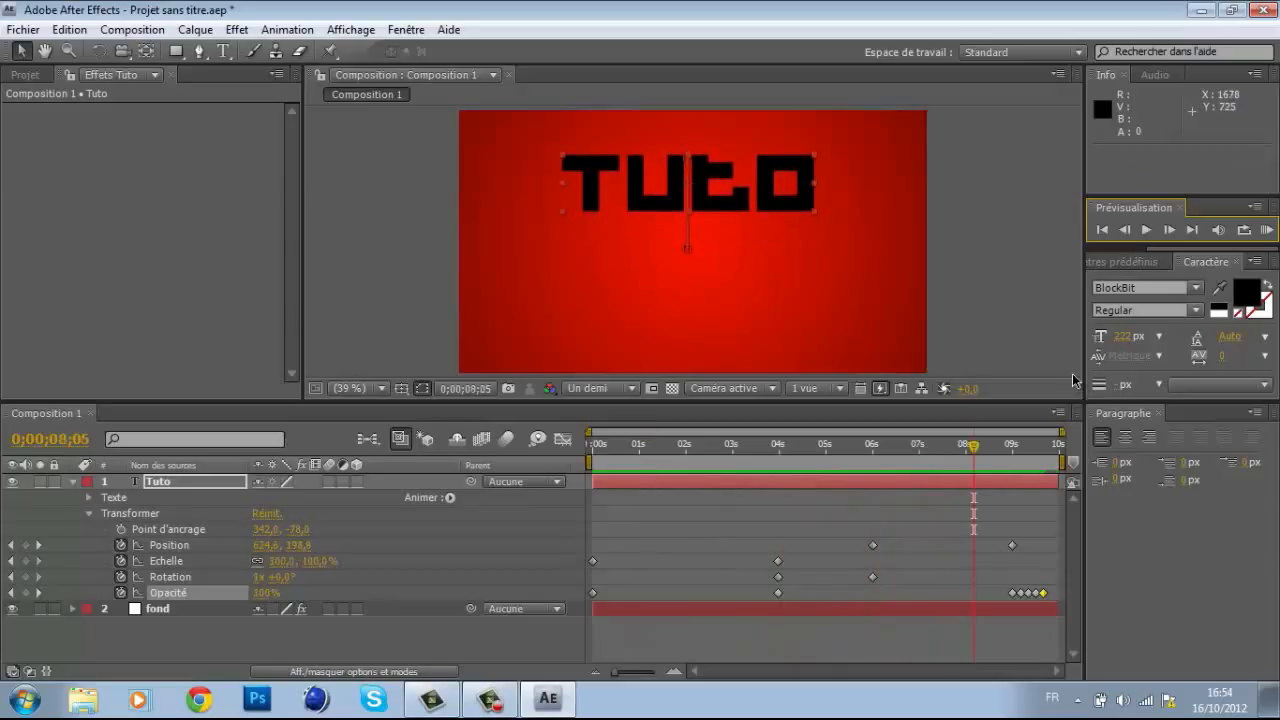
left_click(1266, 232)
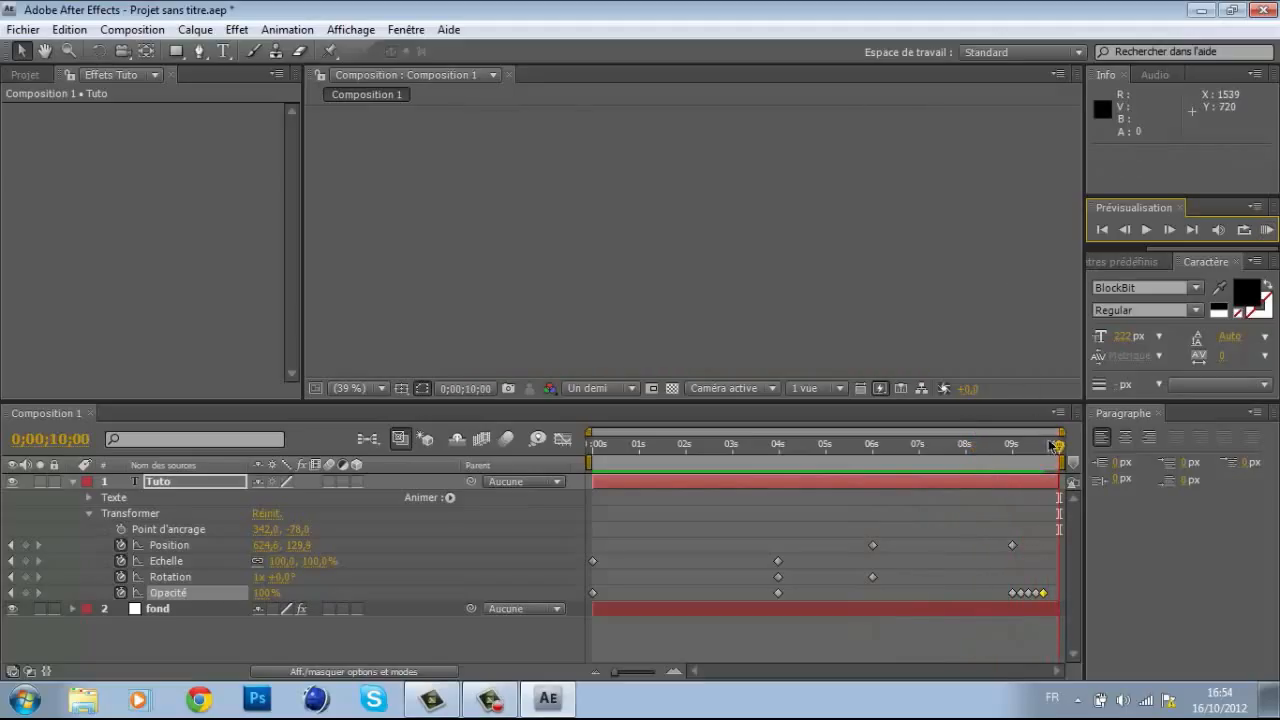
left_click_drag(1058, 444, 649, 469)
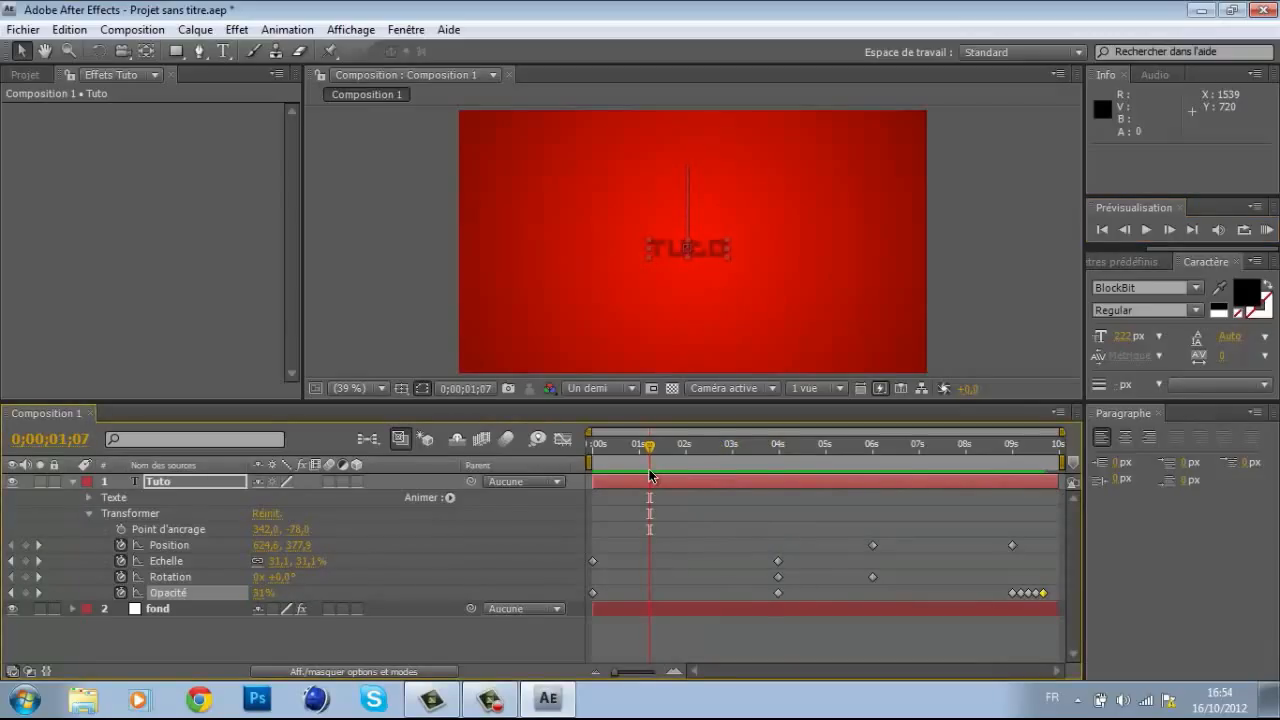
left_click_drag(650, 450, 735, 456)
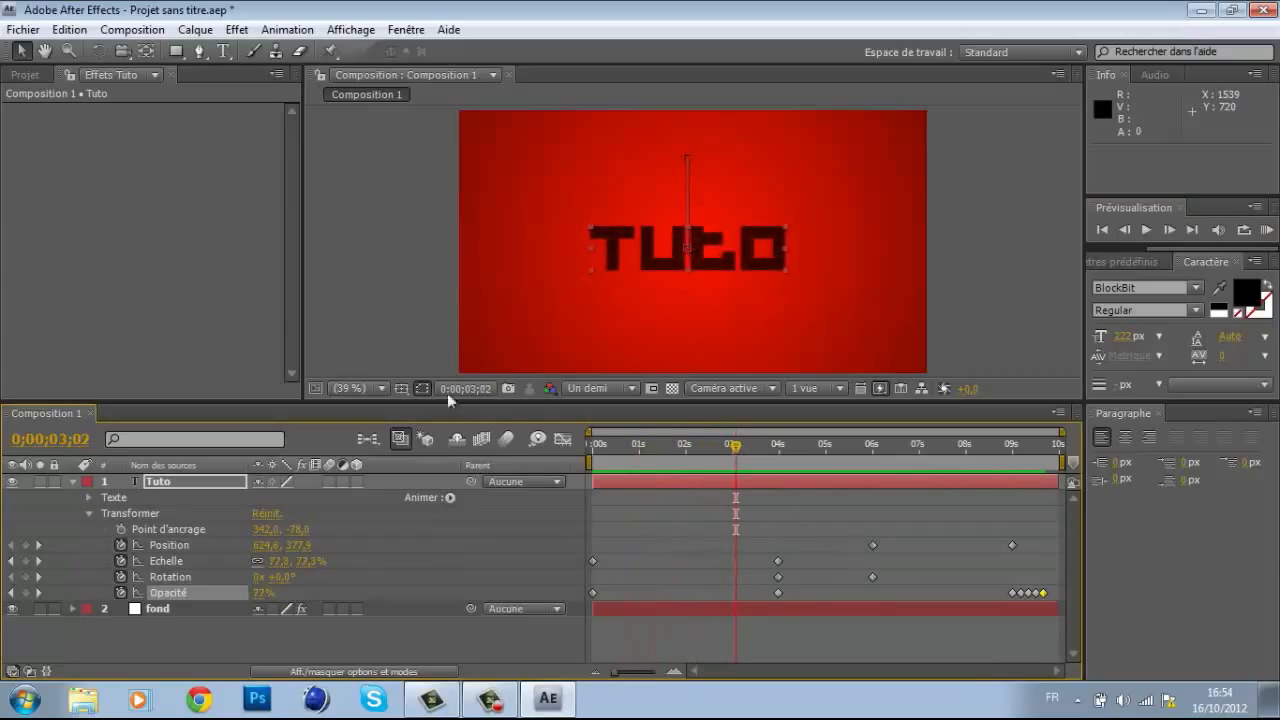
Collapse the Tuto layer's properties and create a white solid layer at the composition size of 1280 x 720 px.
left_click(72, 482)
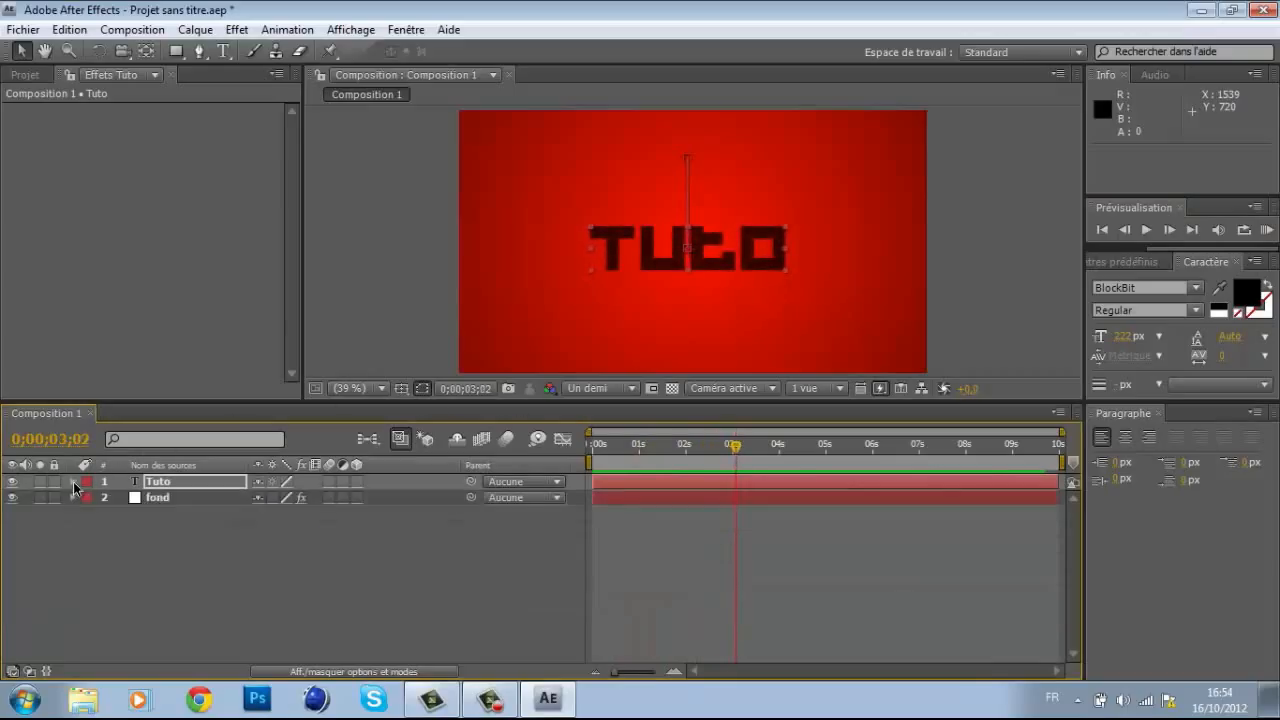
left_click(212, 32)
mouse_move(508, 50)
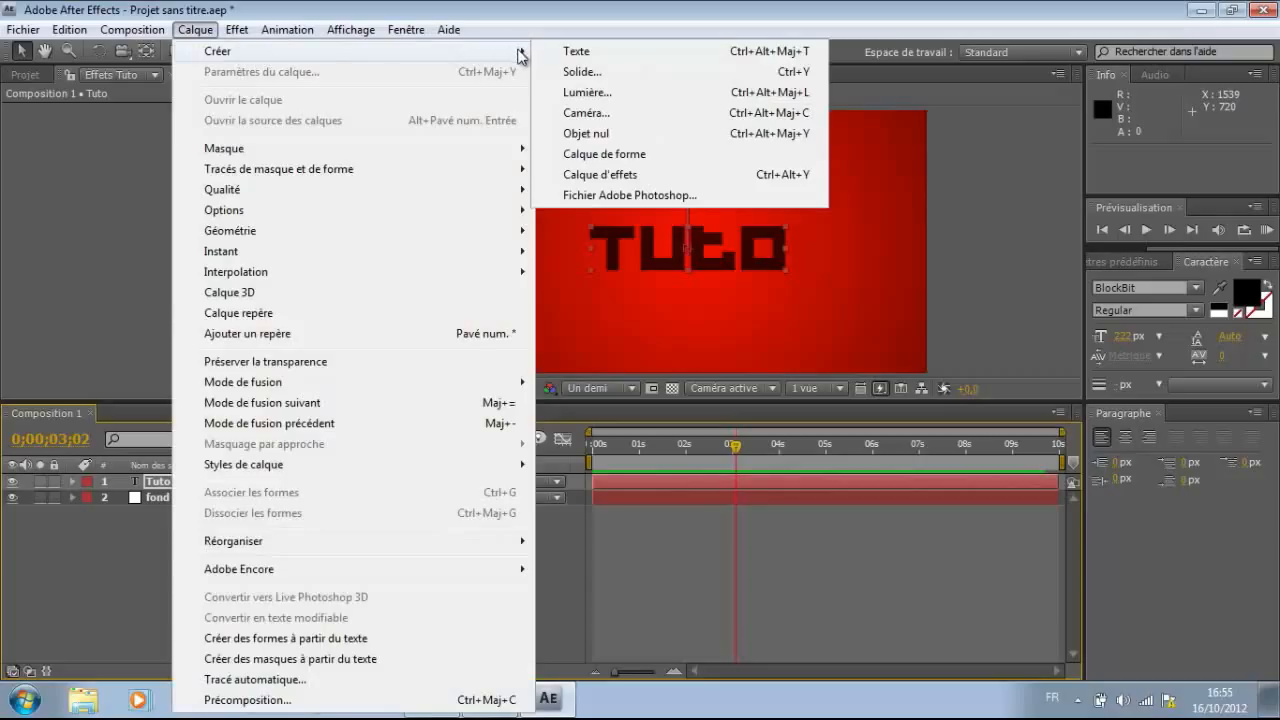
left_click(588, 74)
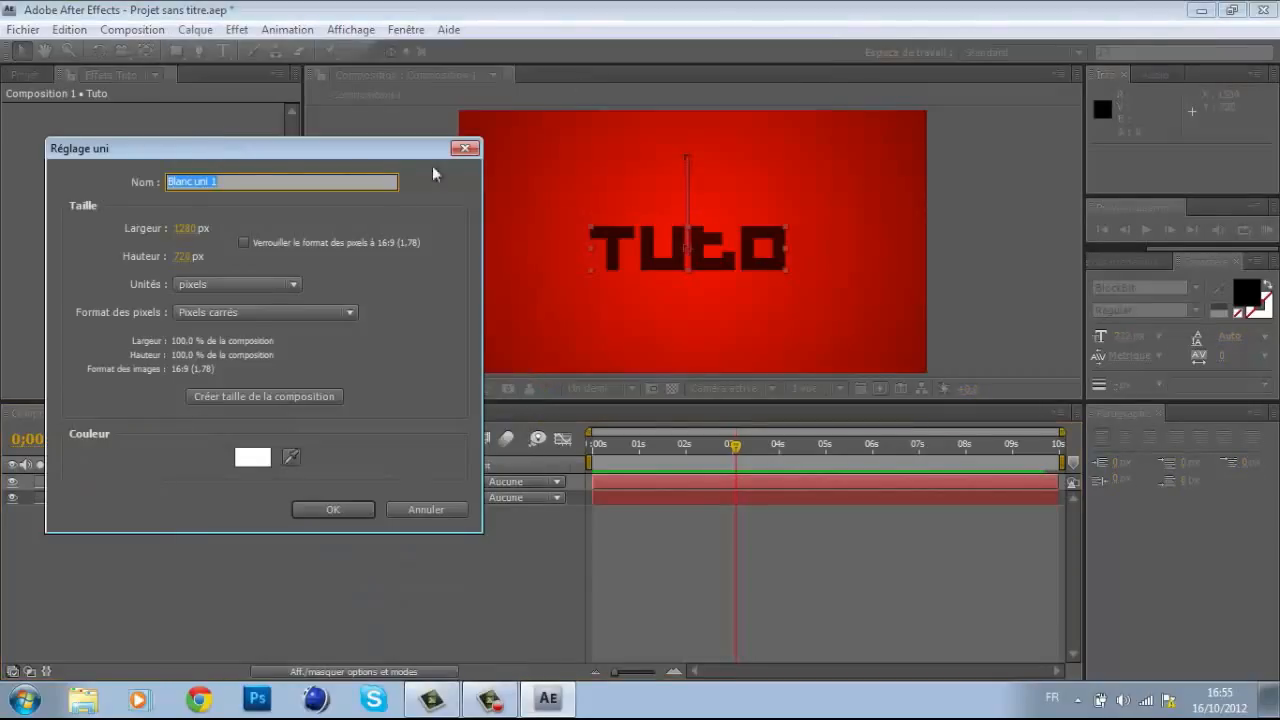
left_click(340, 510)
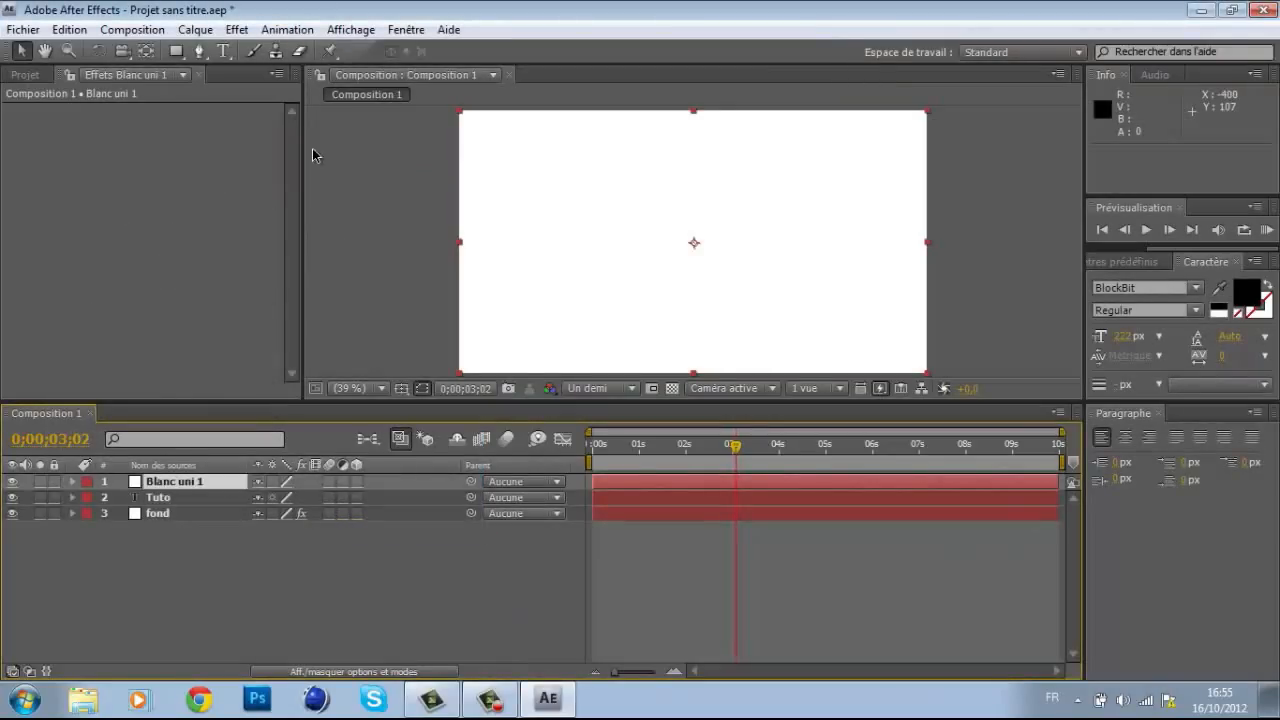
Draw an ellipse mask about 840 px wide and 395 px high around the middle of the white solid.
left_click(178, 53)
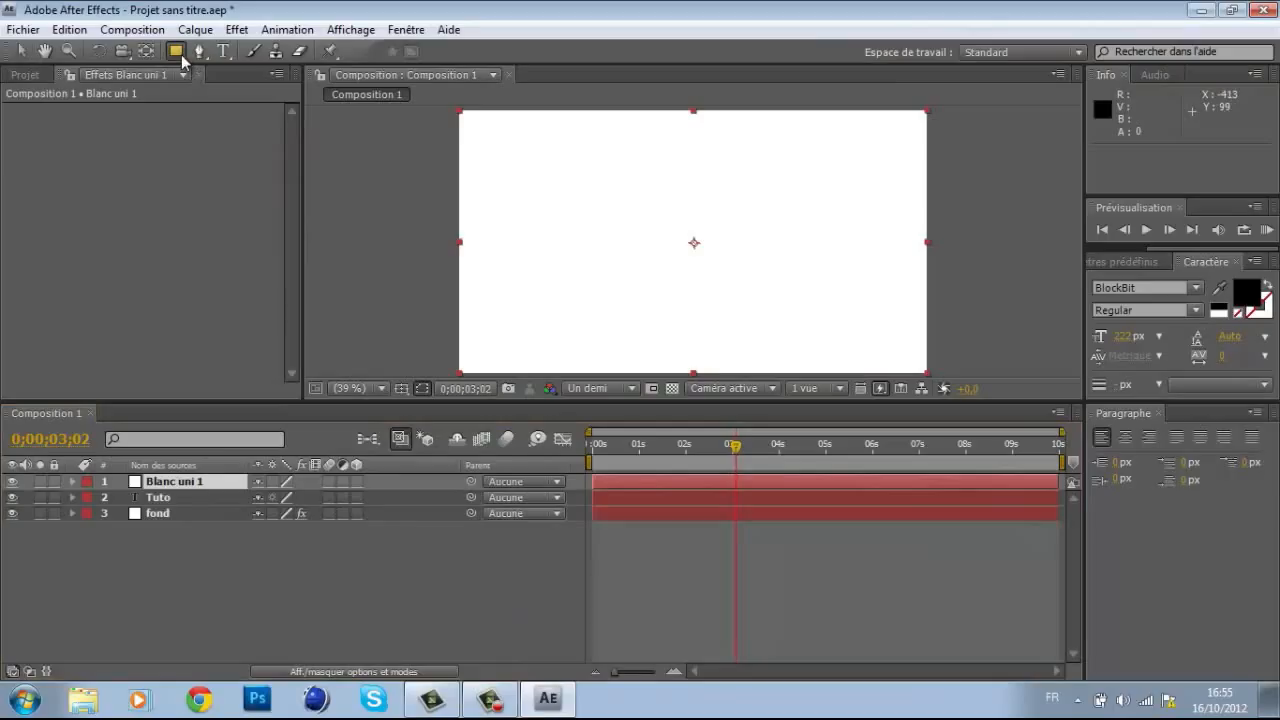
left_click(182, 57)
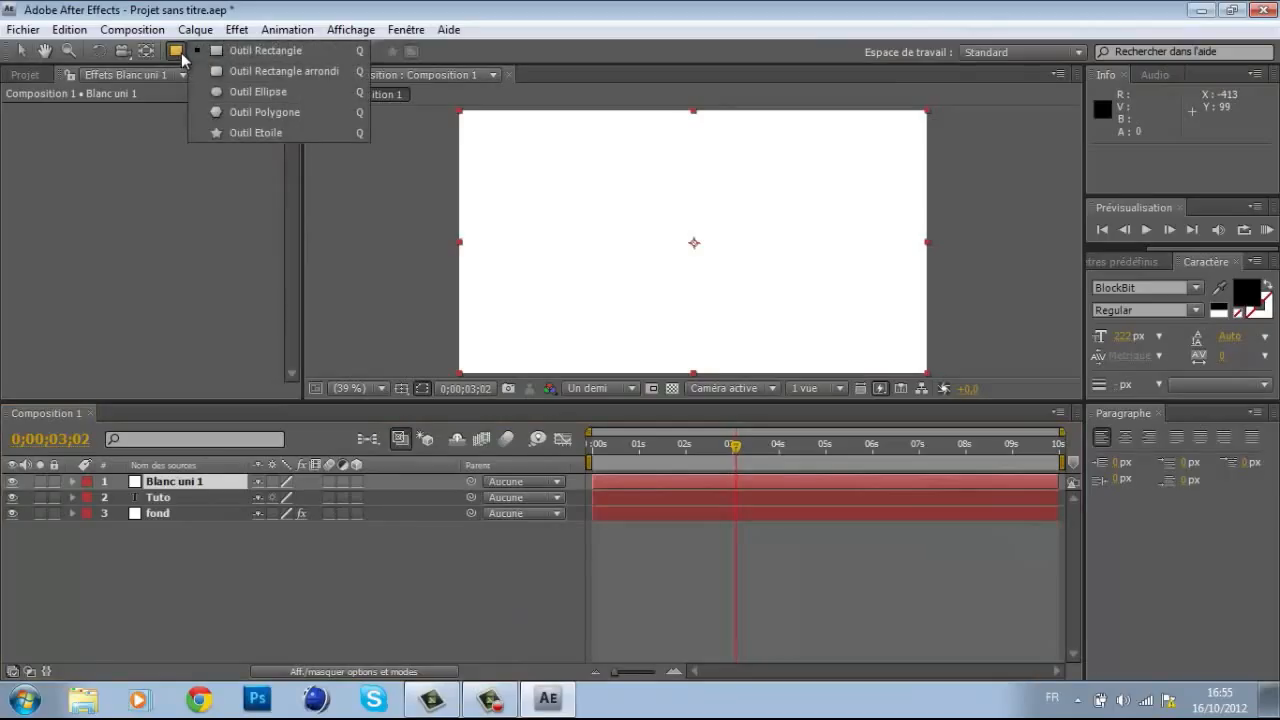
left_click(258, 92)
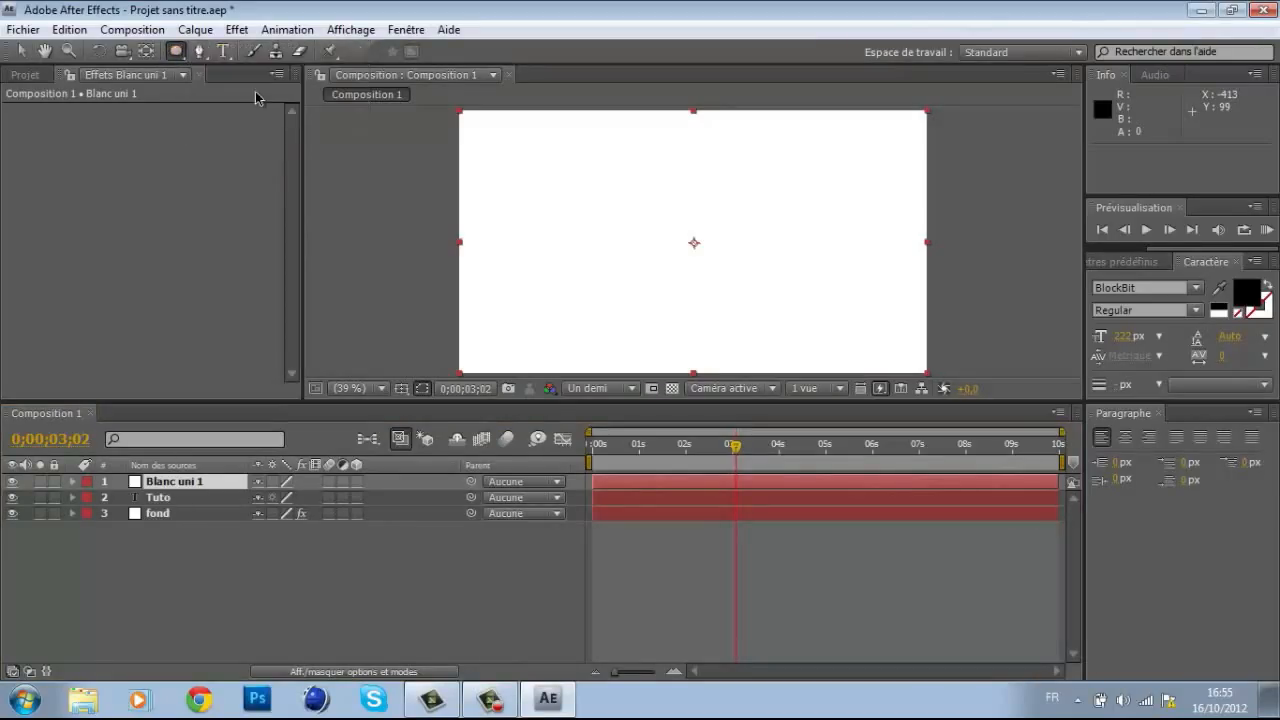
left_click_drag(526, 171, 836, 318)
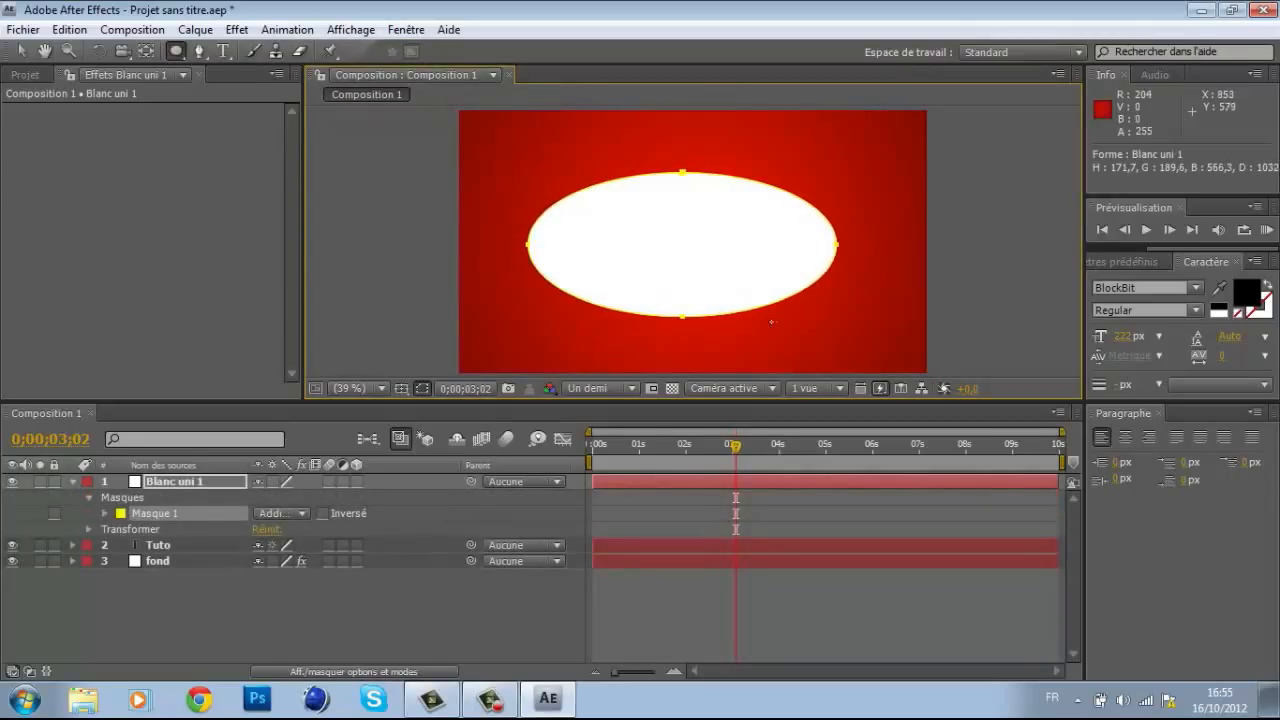
Collapse the masked white solid's properties and rename the layer to ellipse.
left_click(71, 481)
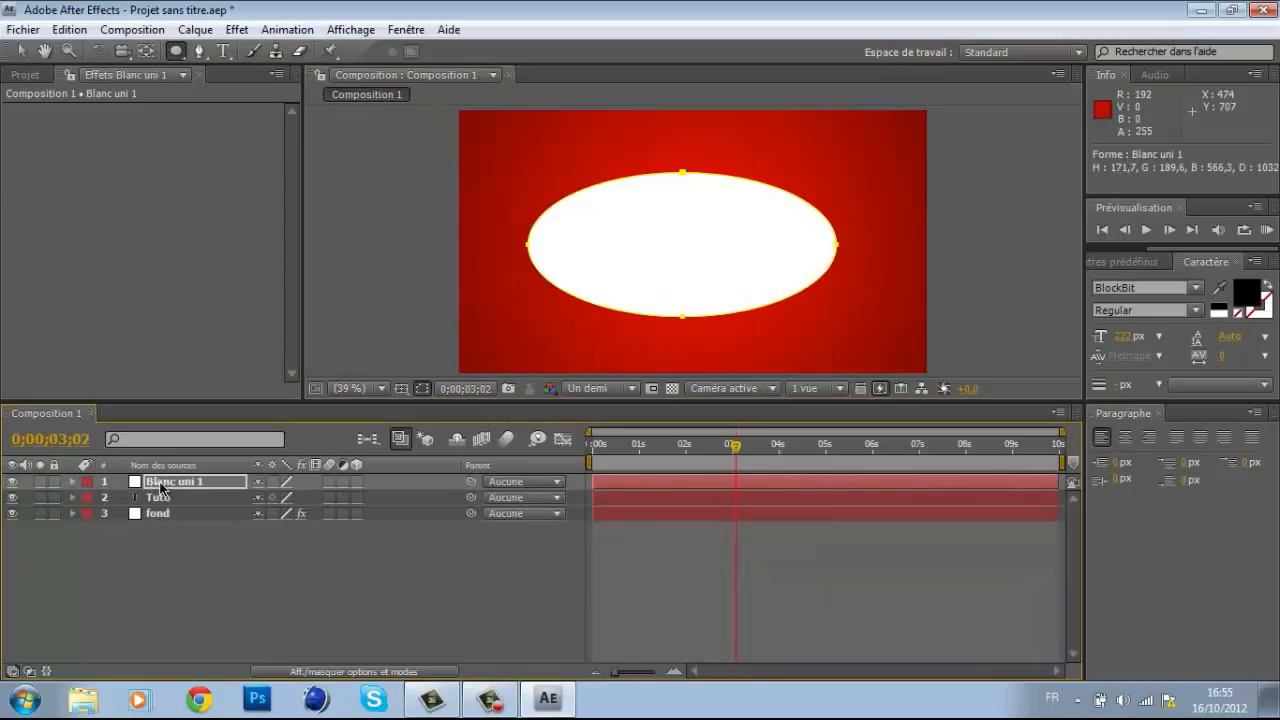
key("Return")
type("ell")
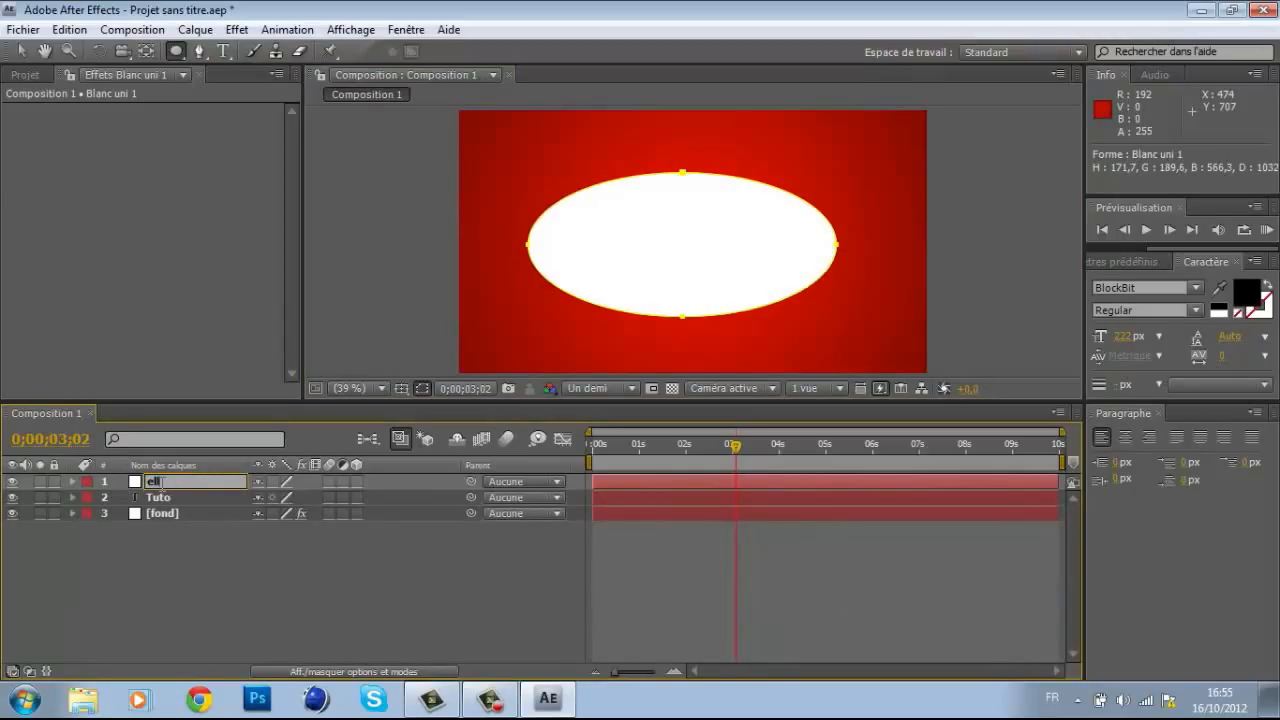
type("ipse")
key("Return")
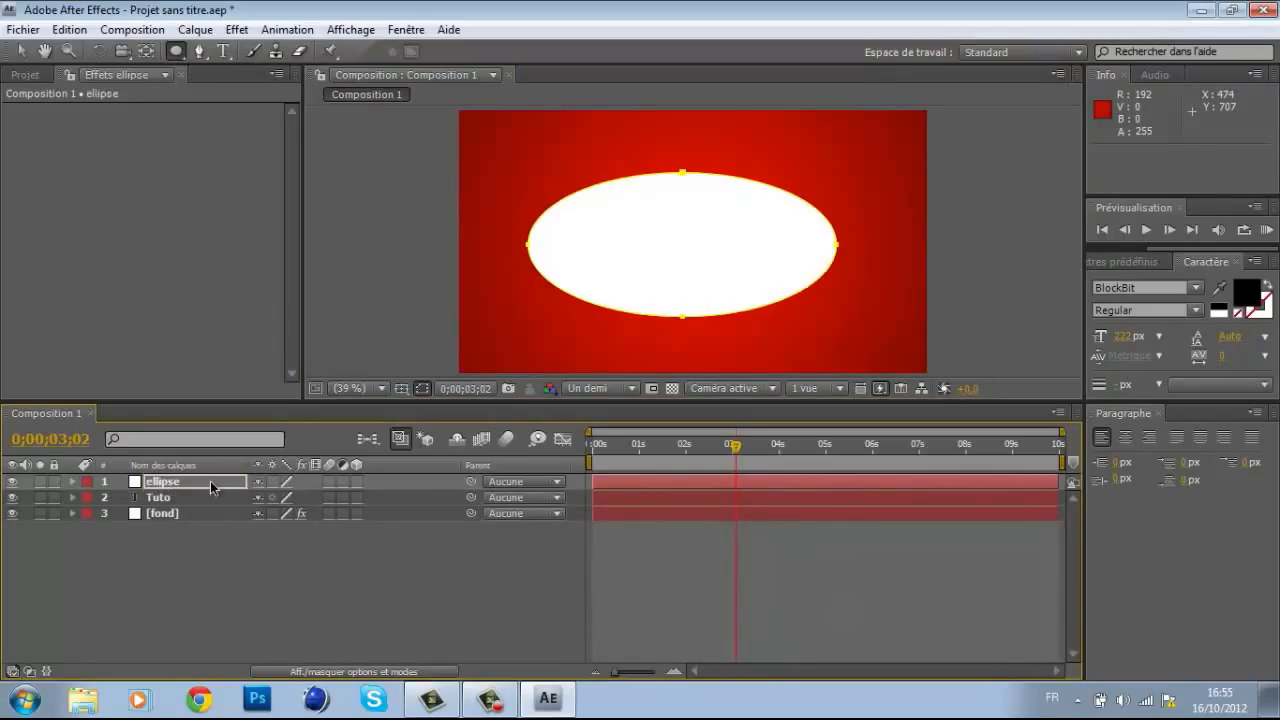
Place the ellipse layer beneath the Tuto layer and move it to about 665,6, 377,9, centred behind the text.
left_click_drag(210, 481, 212, 503)
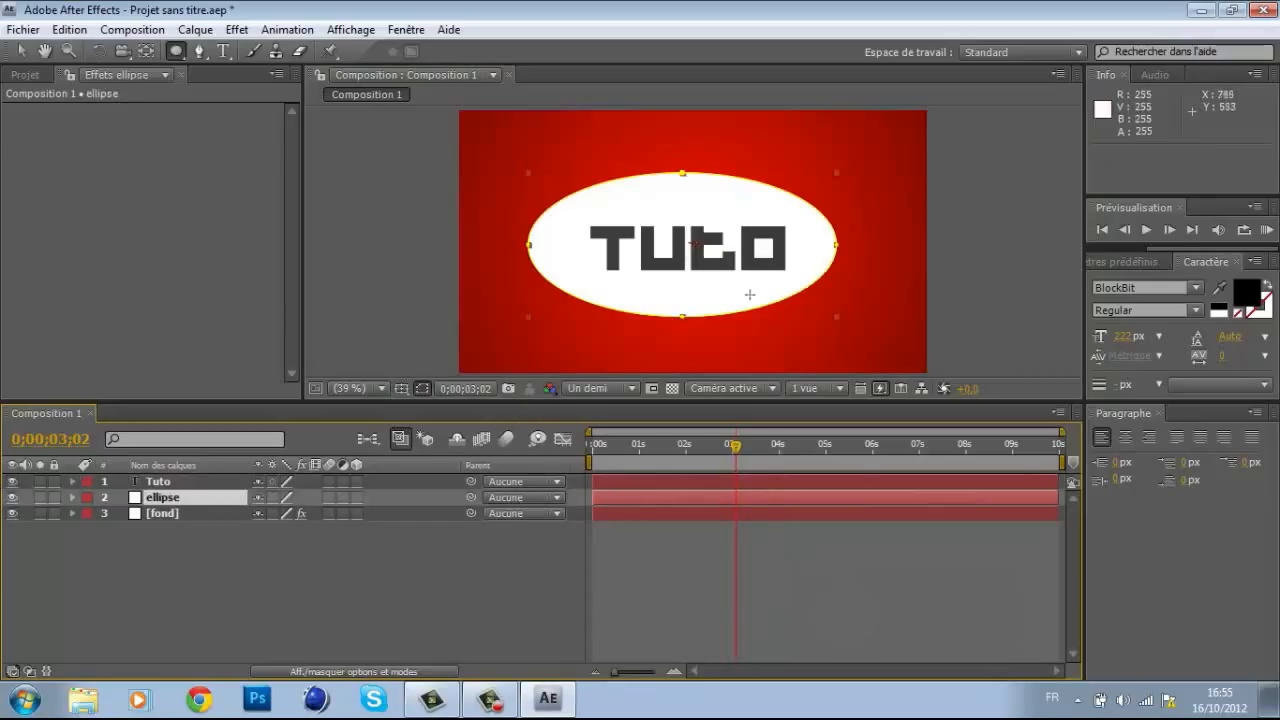
left_click(21, 51)
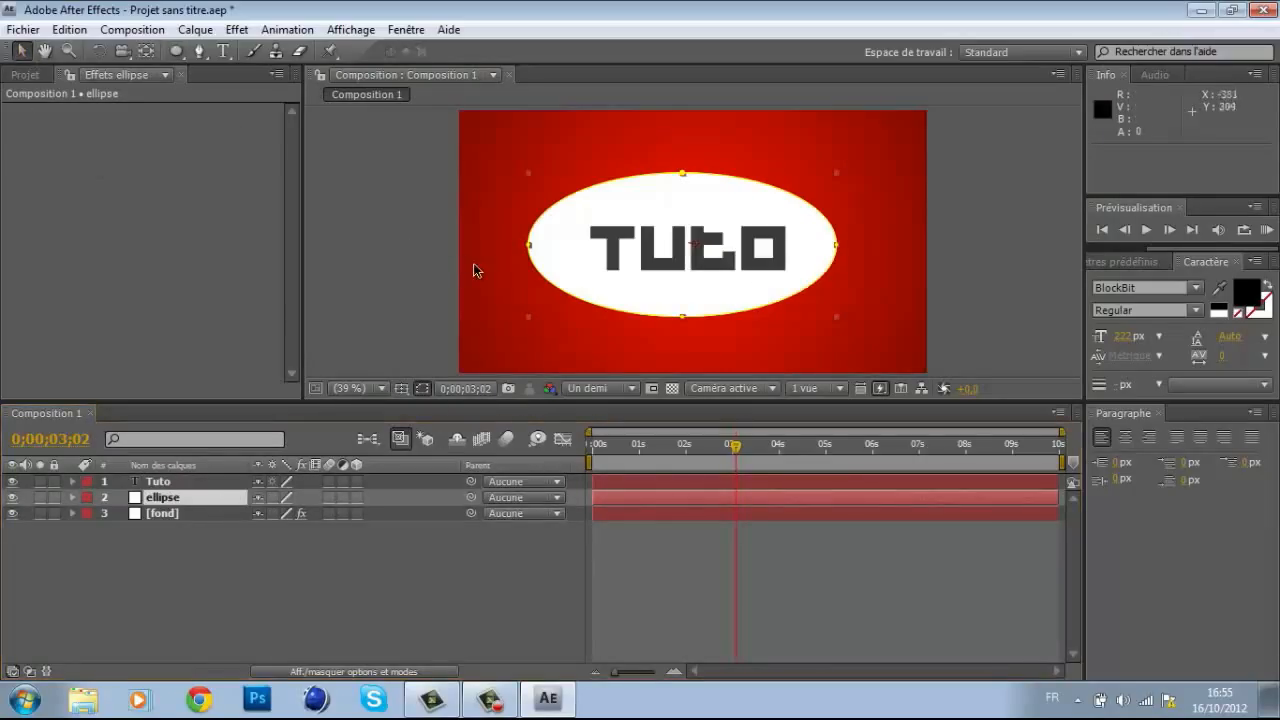
left_click_drag(698, 289, 778, 285)
key("Return")
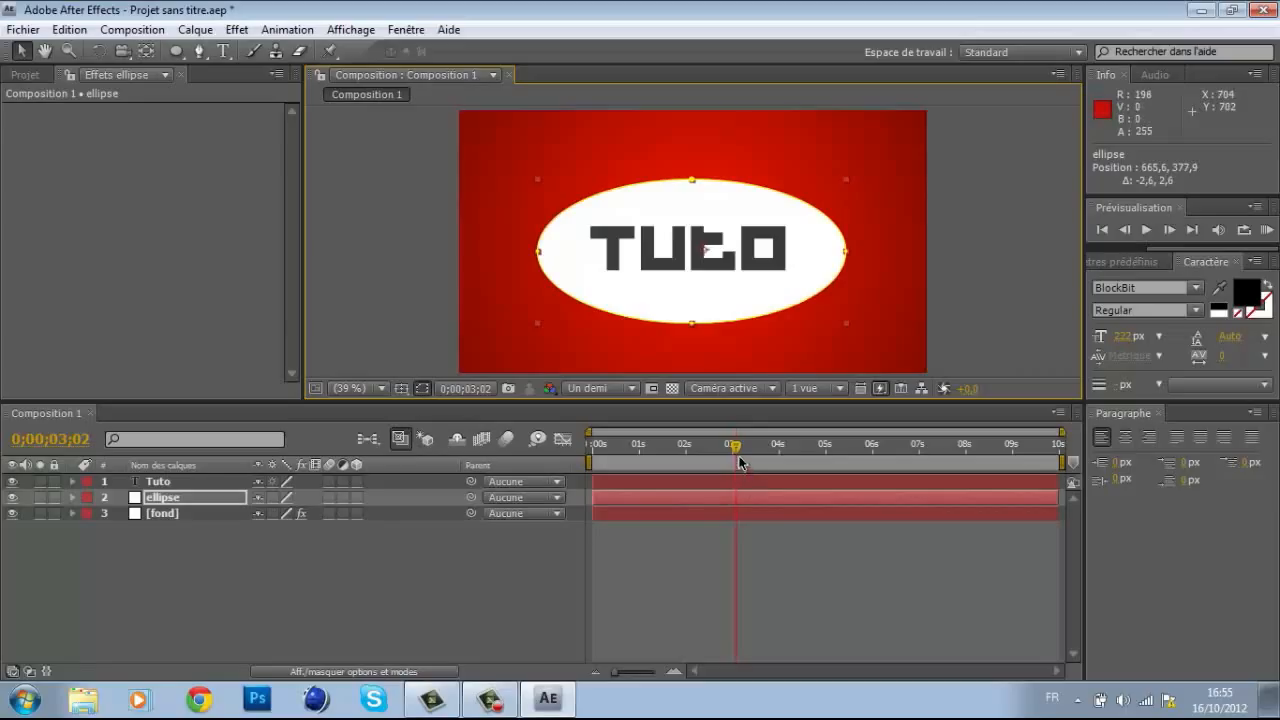
Add an Opacity keyframe of 0% for the ellipse layer at 0;00;06;00.
key("KP_0")
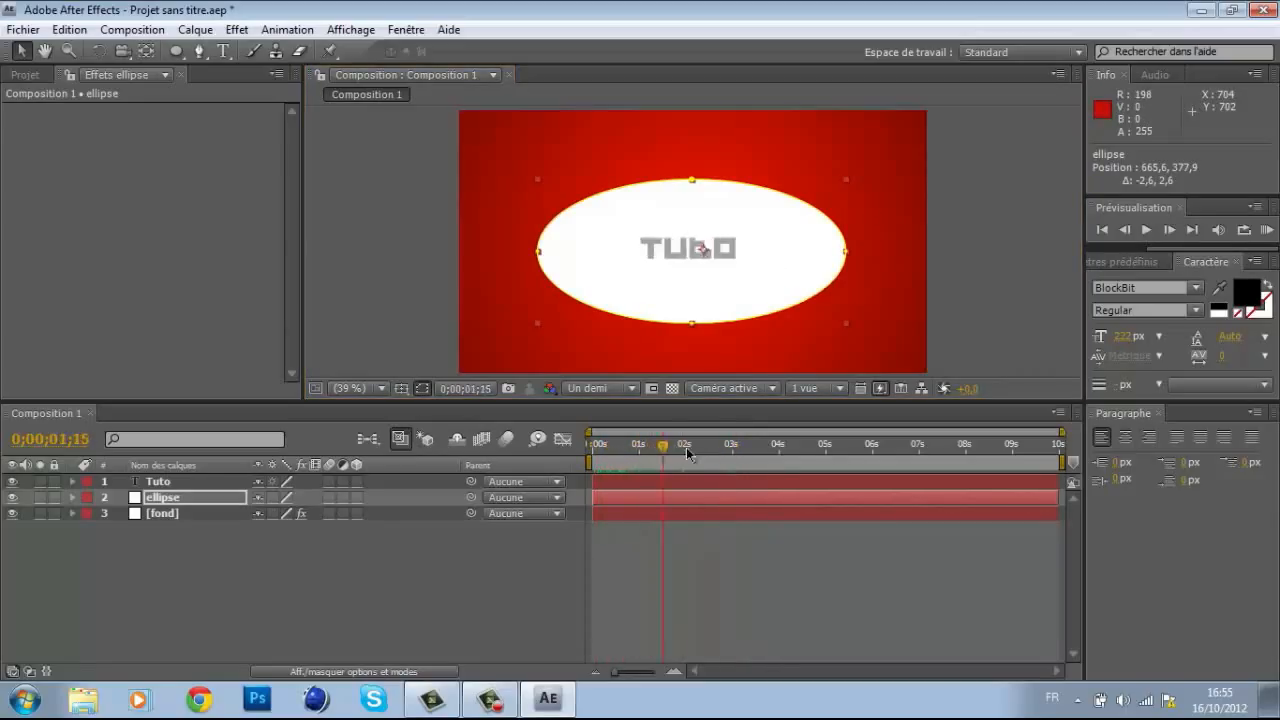
left_click_drag(737, 457, 873, 451)
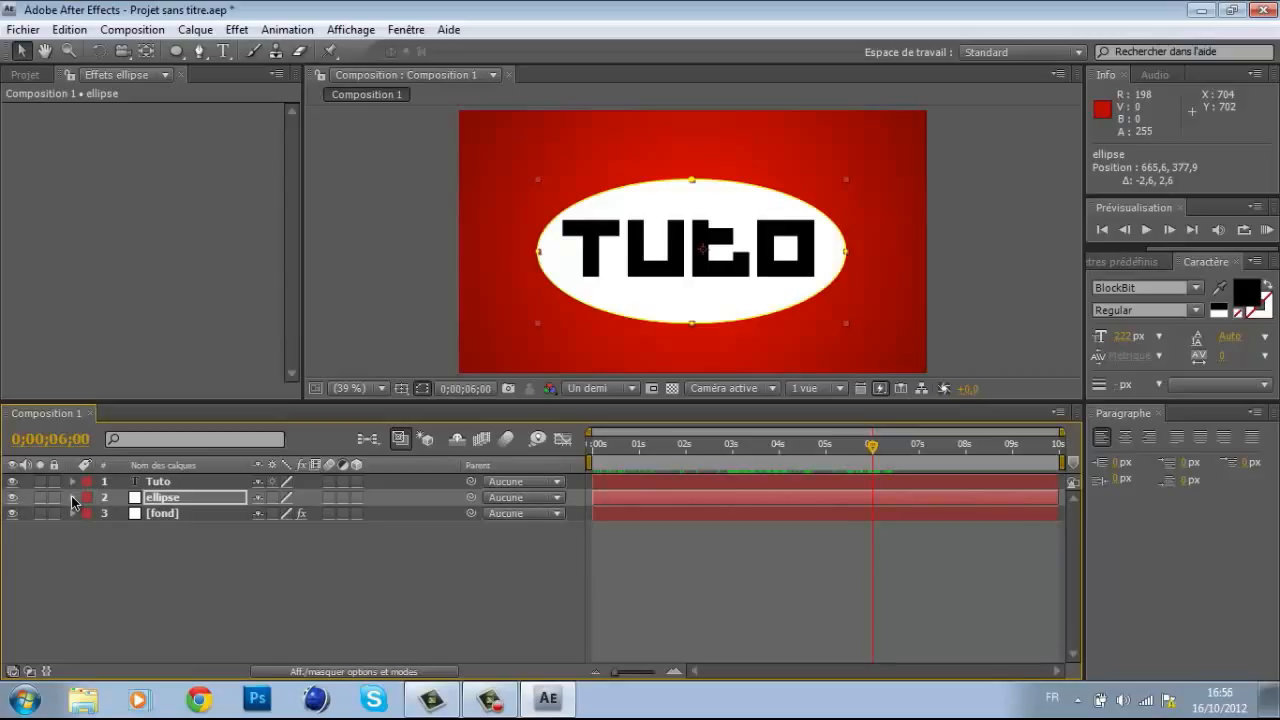
left_click(72, 497)
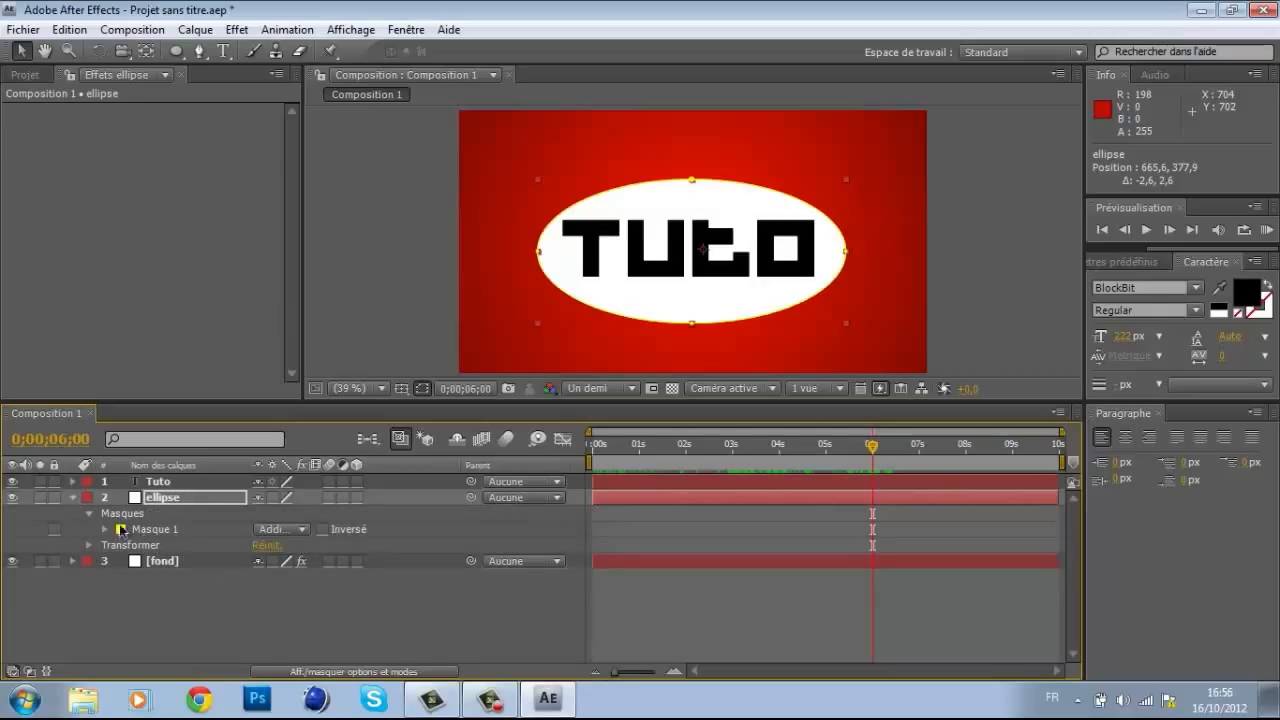
left_click(88, 545)
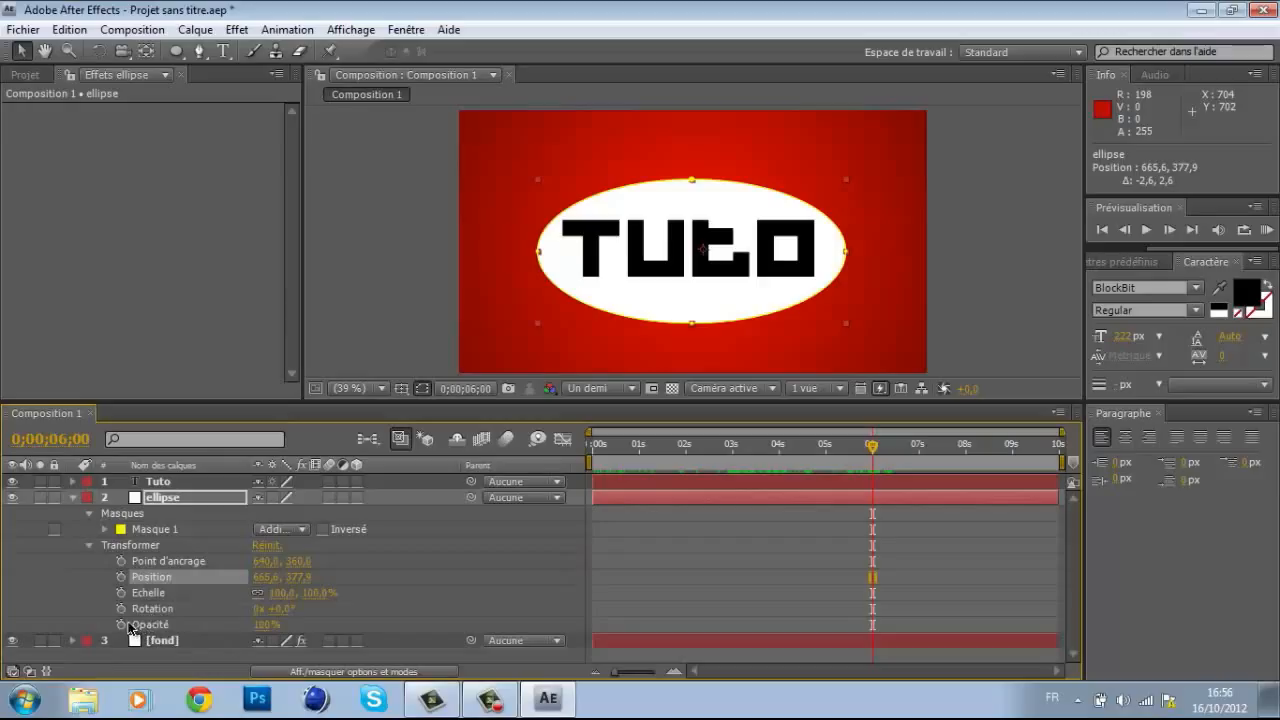
left_click(120, 625)
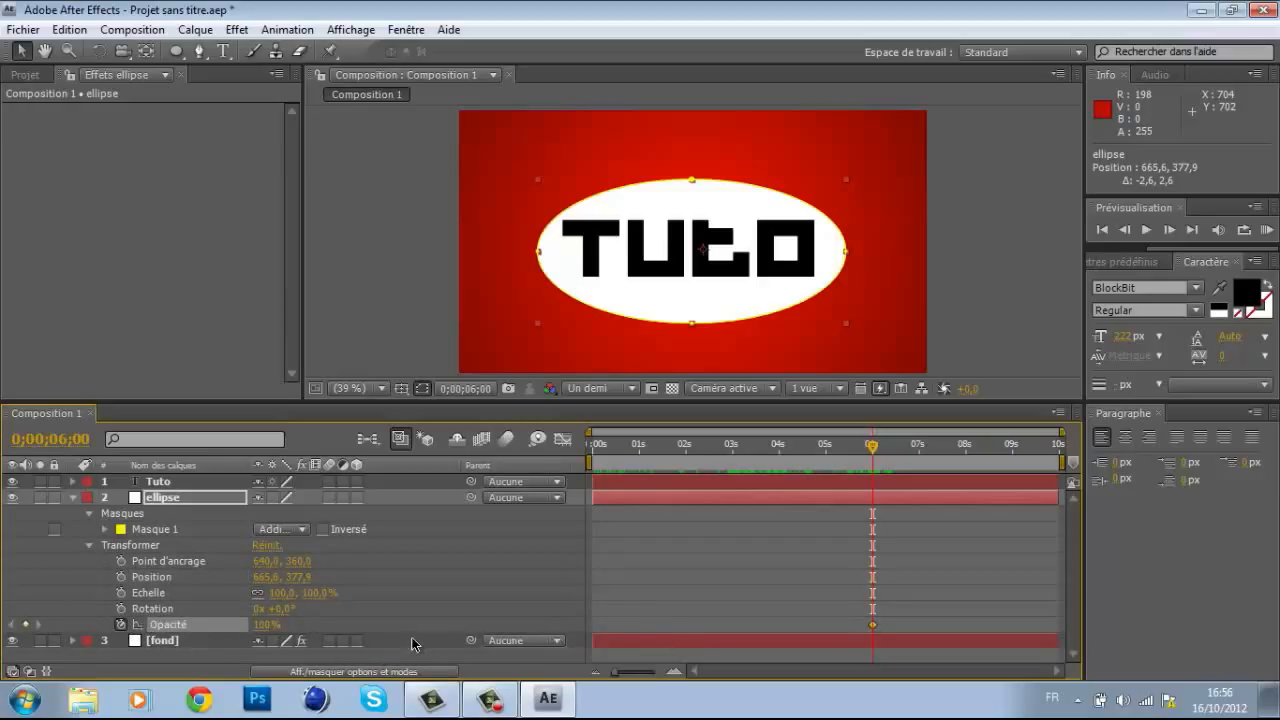
left_click(262, 624)
key("Return")
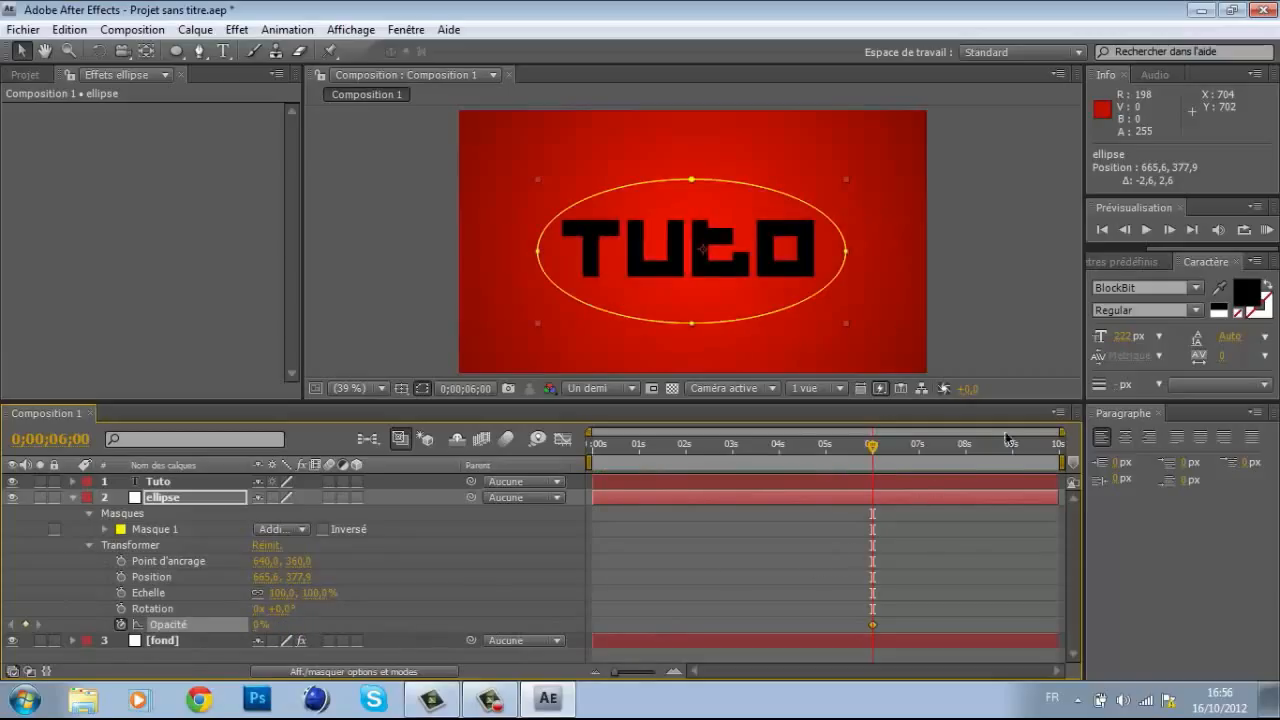
Add an Opacity keyframe of 100% for the ellipse layer at 0;00;06;14.
mouse_move(873, 449)
left_mouse_down()
mouse_move(899, 449)
mouse_move(859, 450)
mouse_move(894, 446)
left_mouse_up()
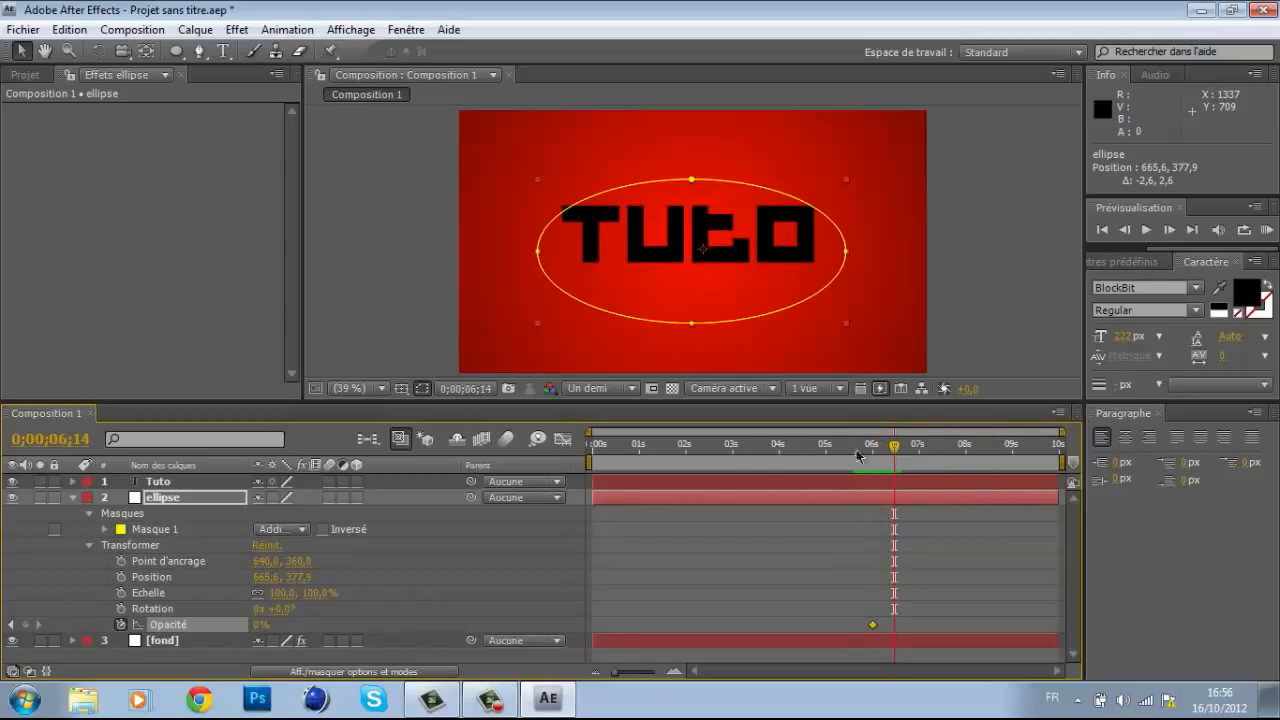
left_click(257, 625)
key("Return")
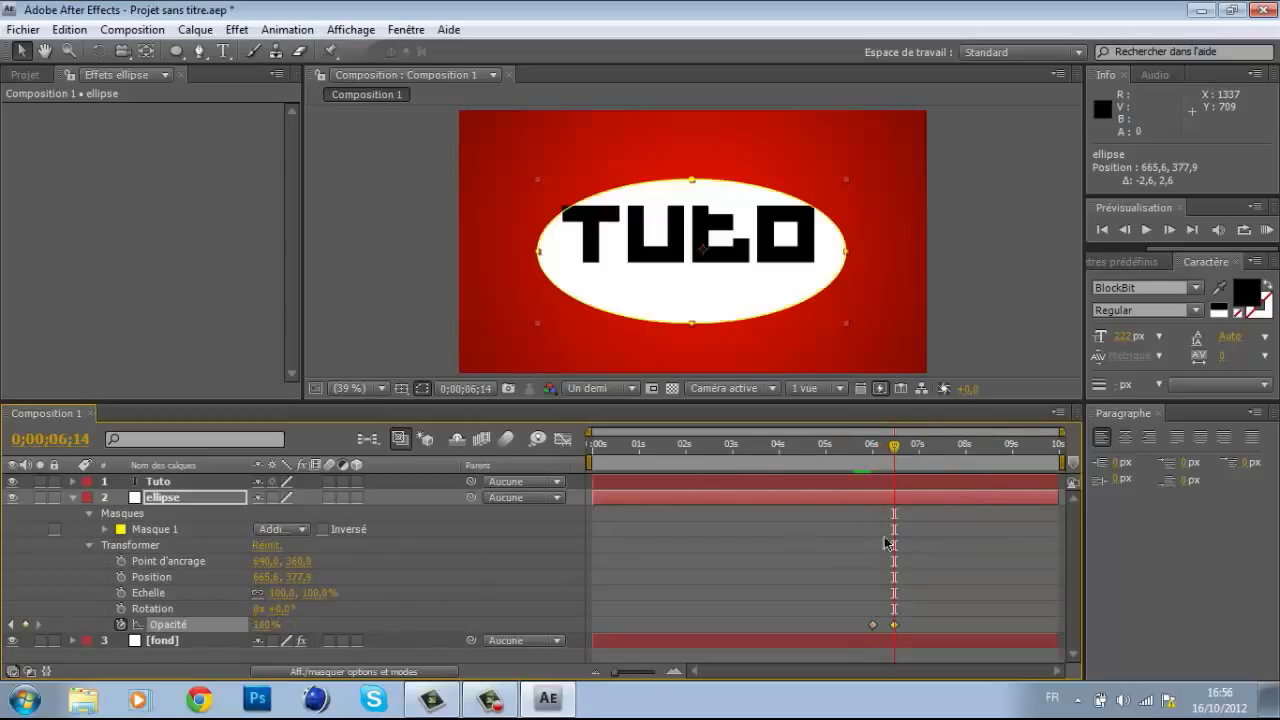
Deselect the ellipse layer and run a RAM preview to check its fade-in behind the Tuto text.
left_click_drag(896, 450, 873, 450)
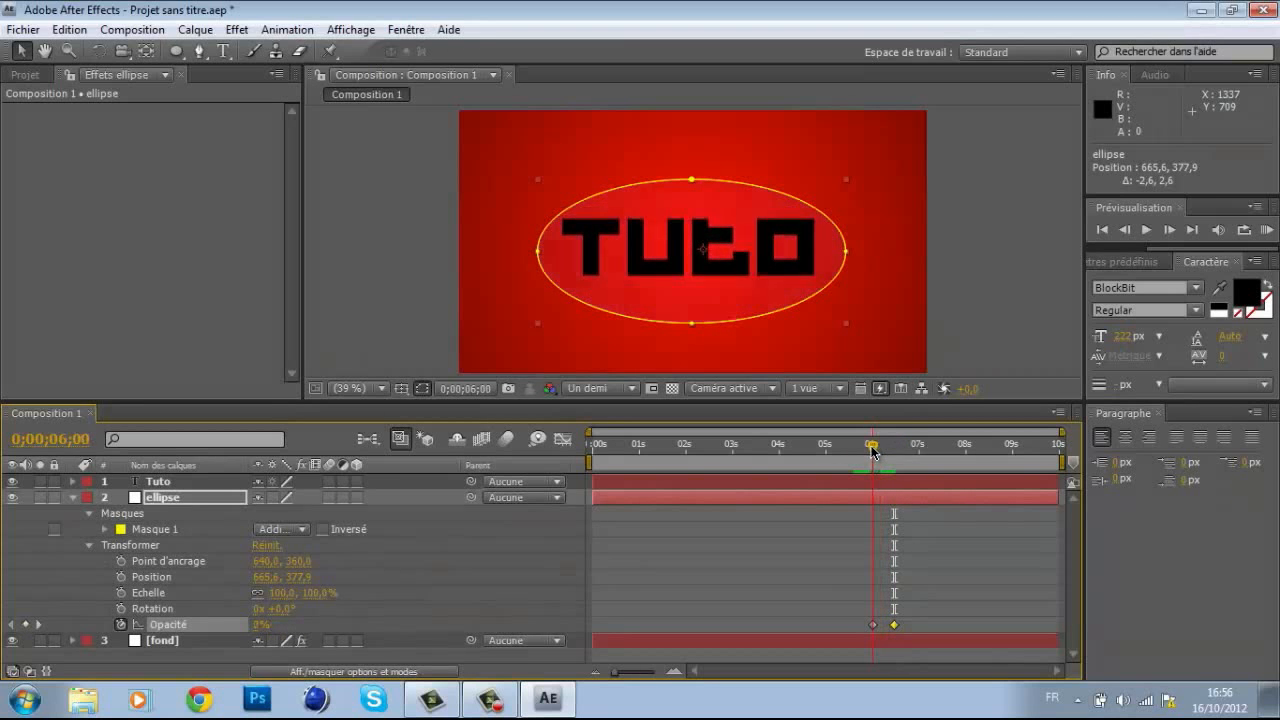
left_click(989, 319)
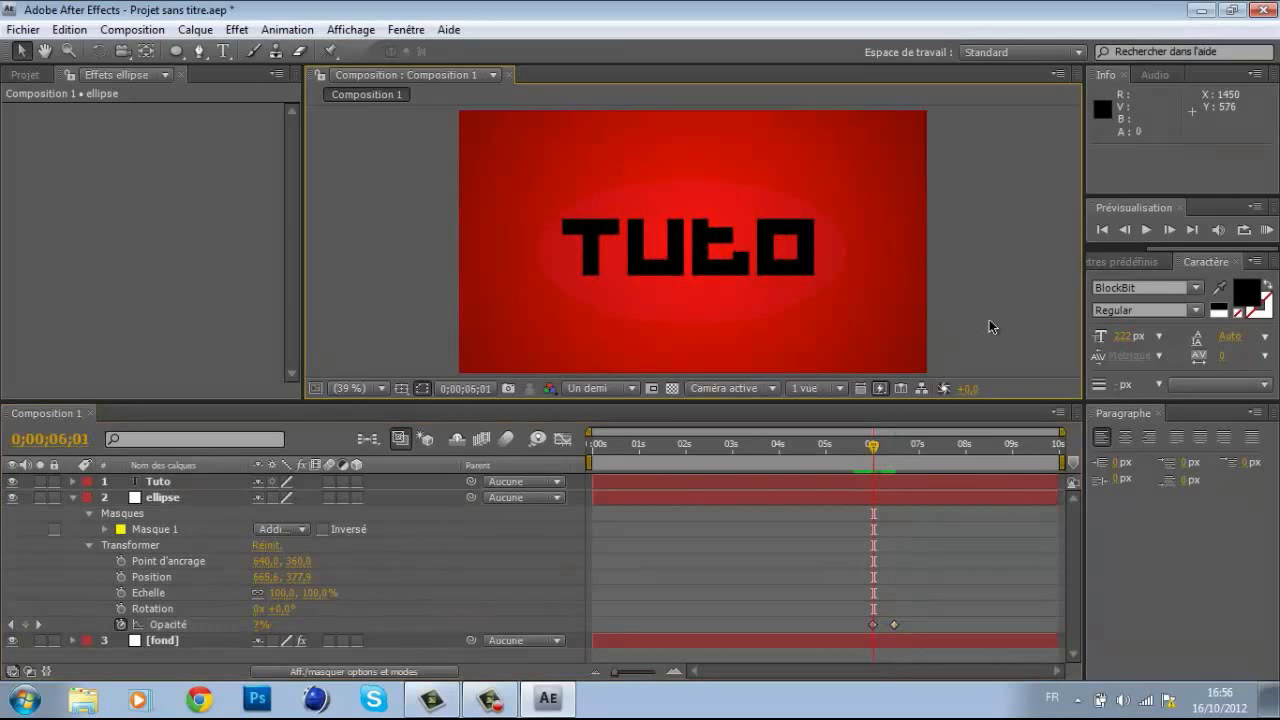
left_click(1266, 231)
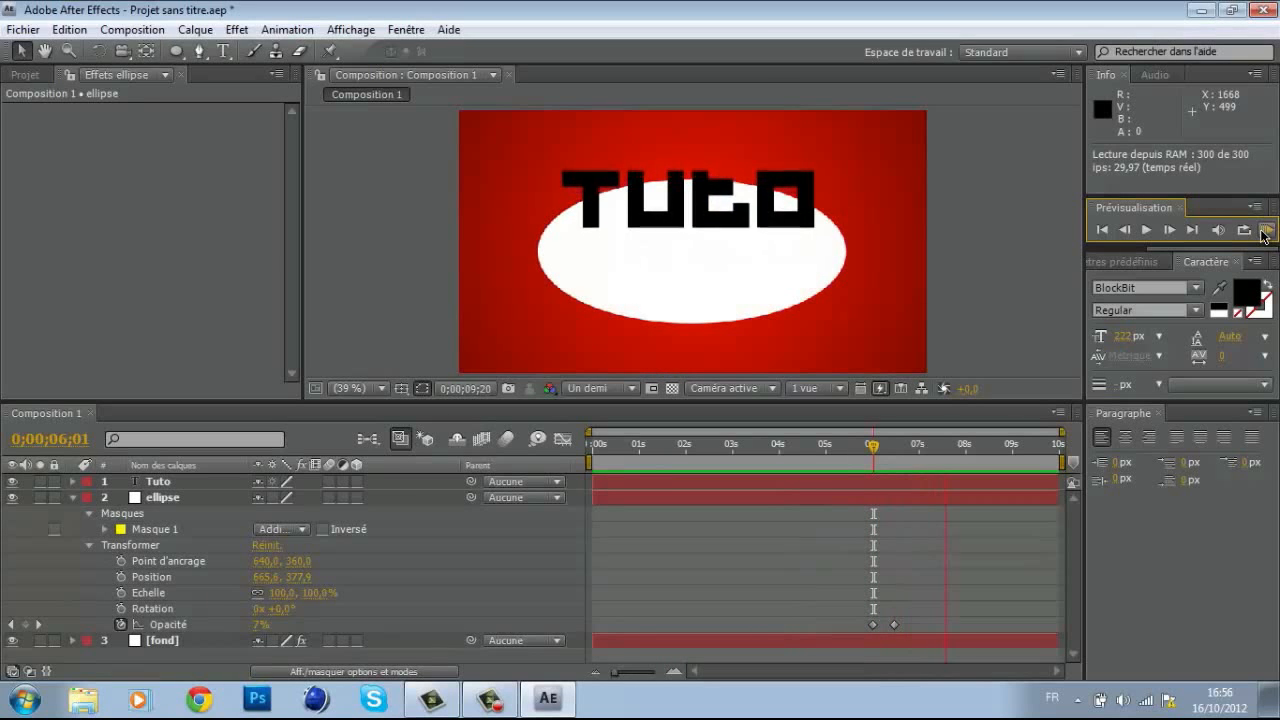
Apply the Flou gaussien effect to the ellipse layer with the current time at 0;00;06;14.
left_click_drag(968, 446, 894, 451)
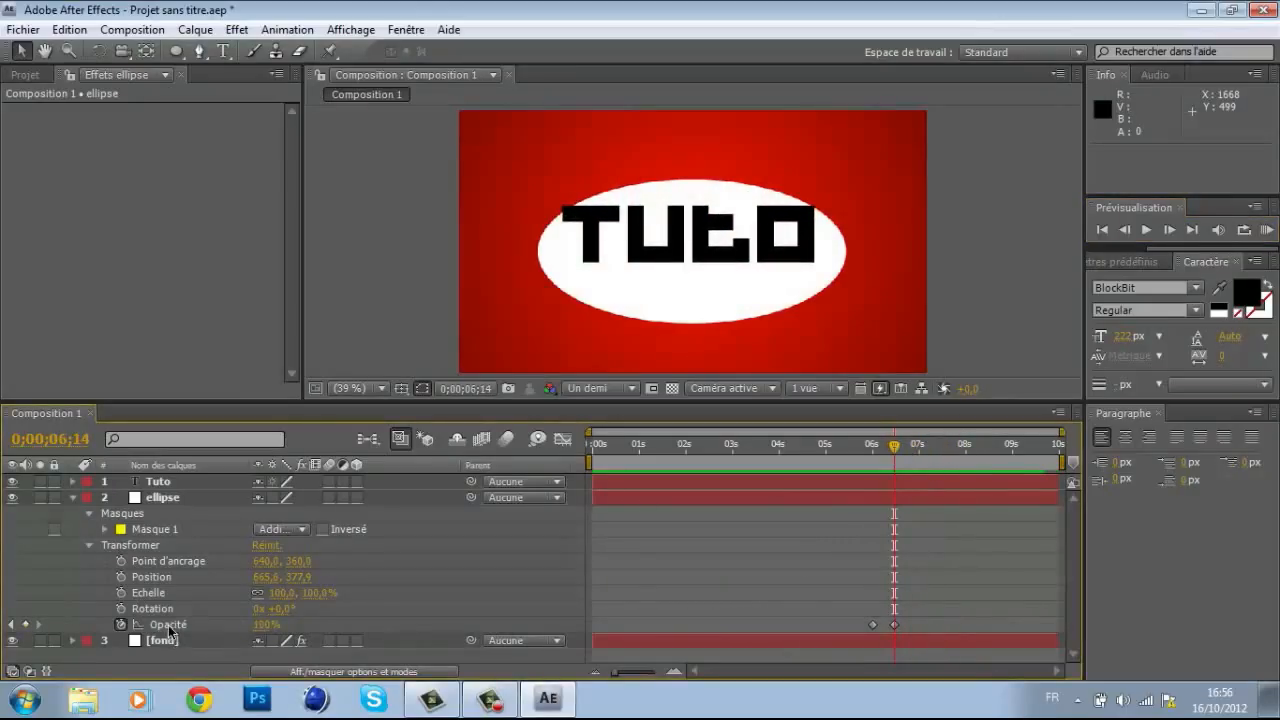
left_click(166, 499)
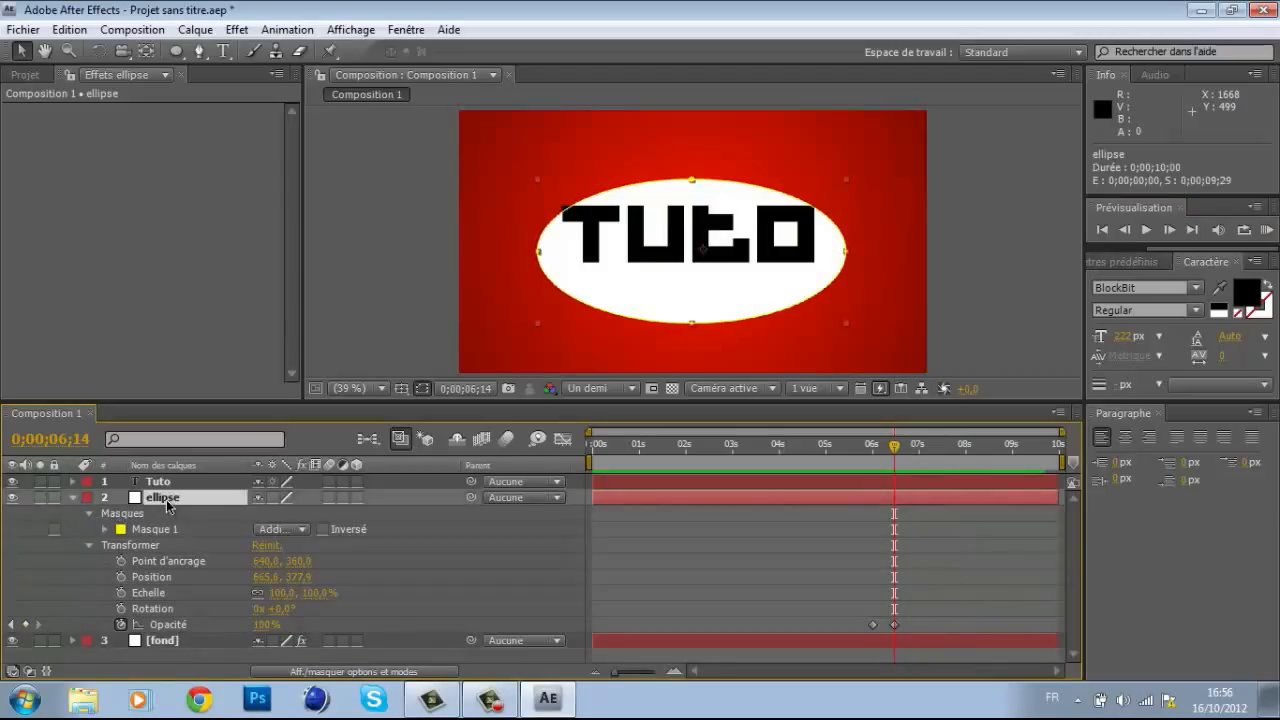
left_click(236, 30)
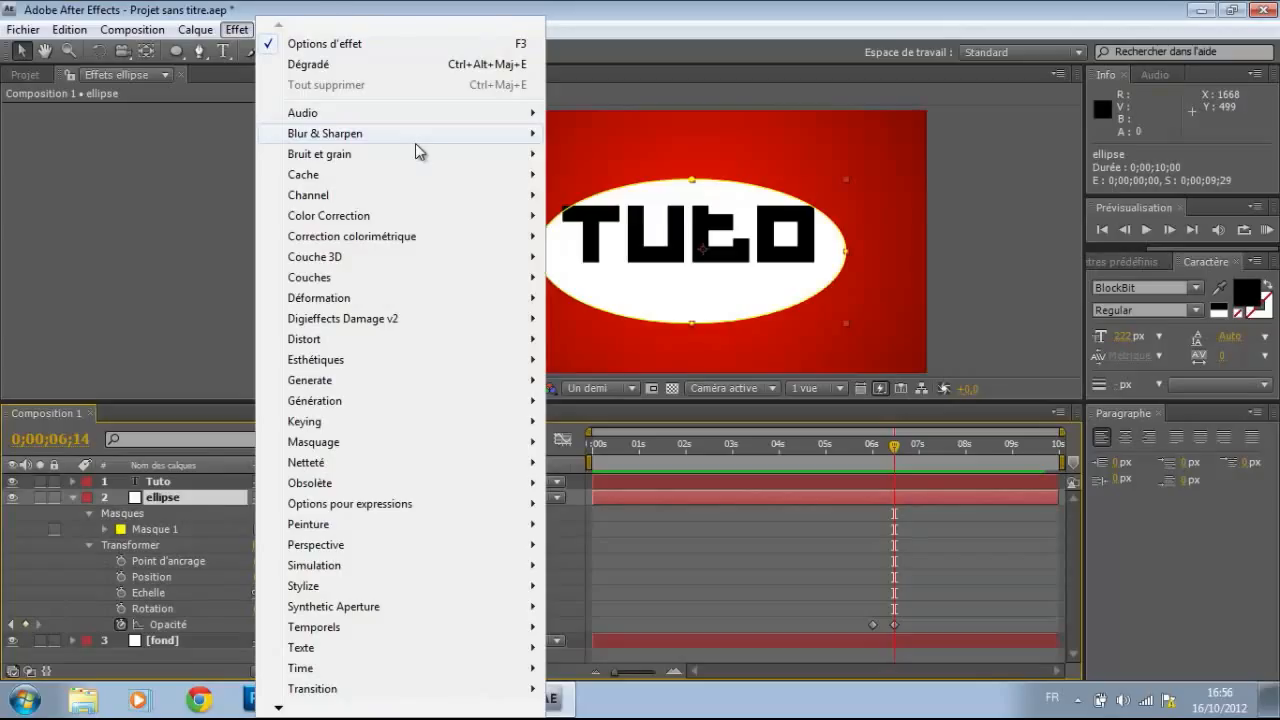
mouse_move(483, 261)
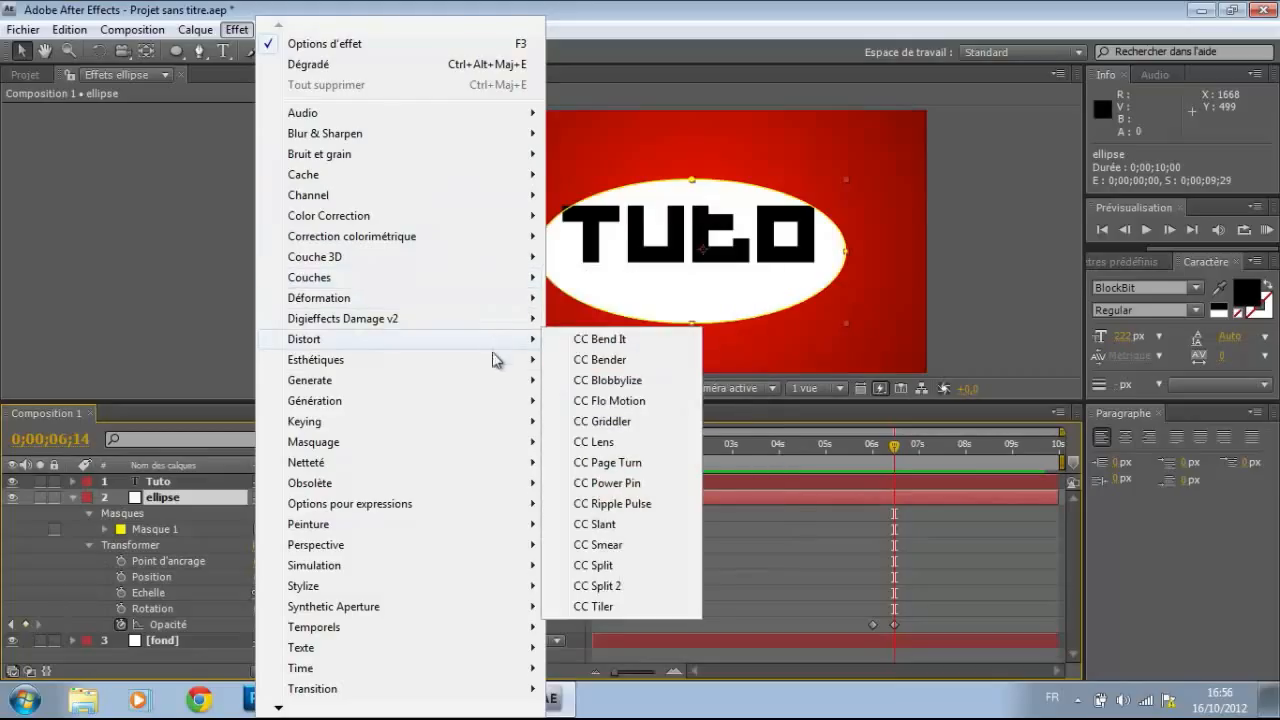
mouse_move(466, 463)
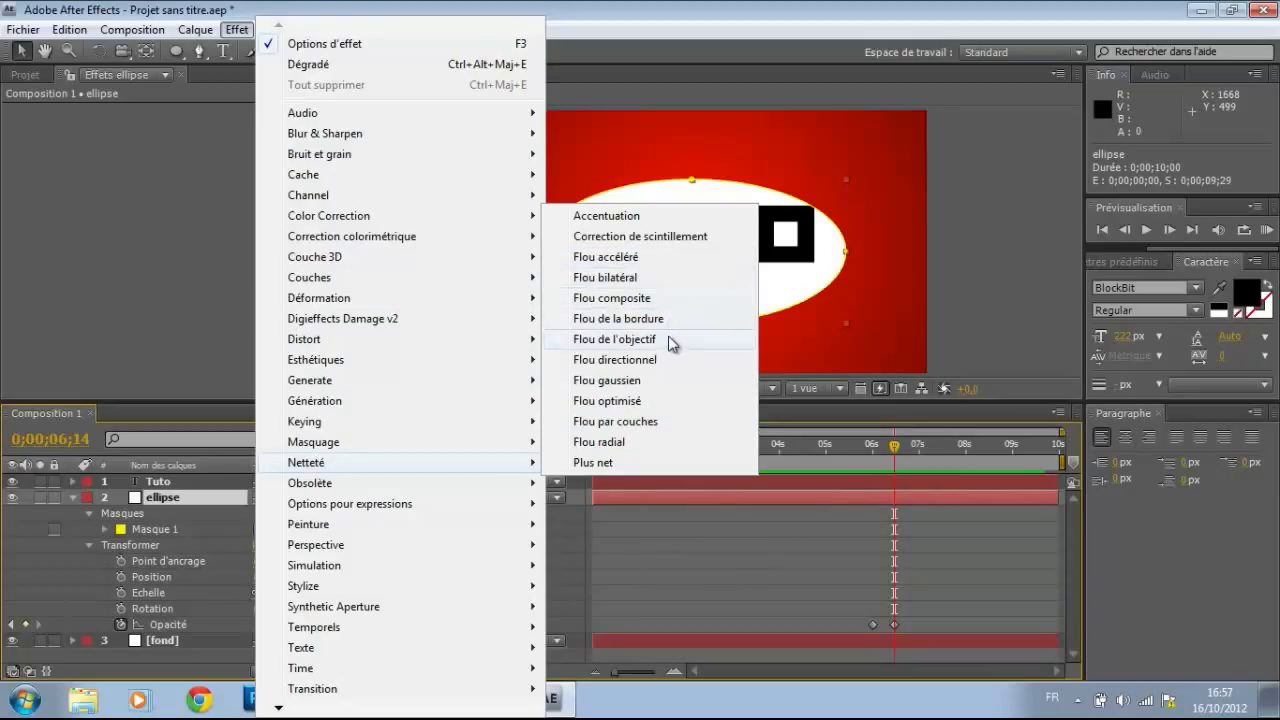
left_click(659, 379)
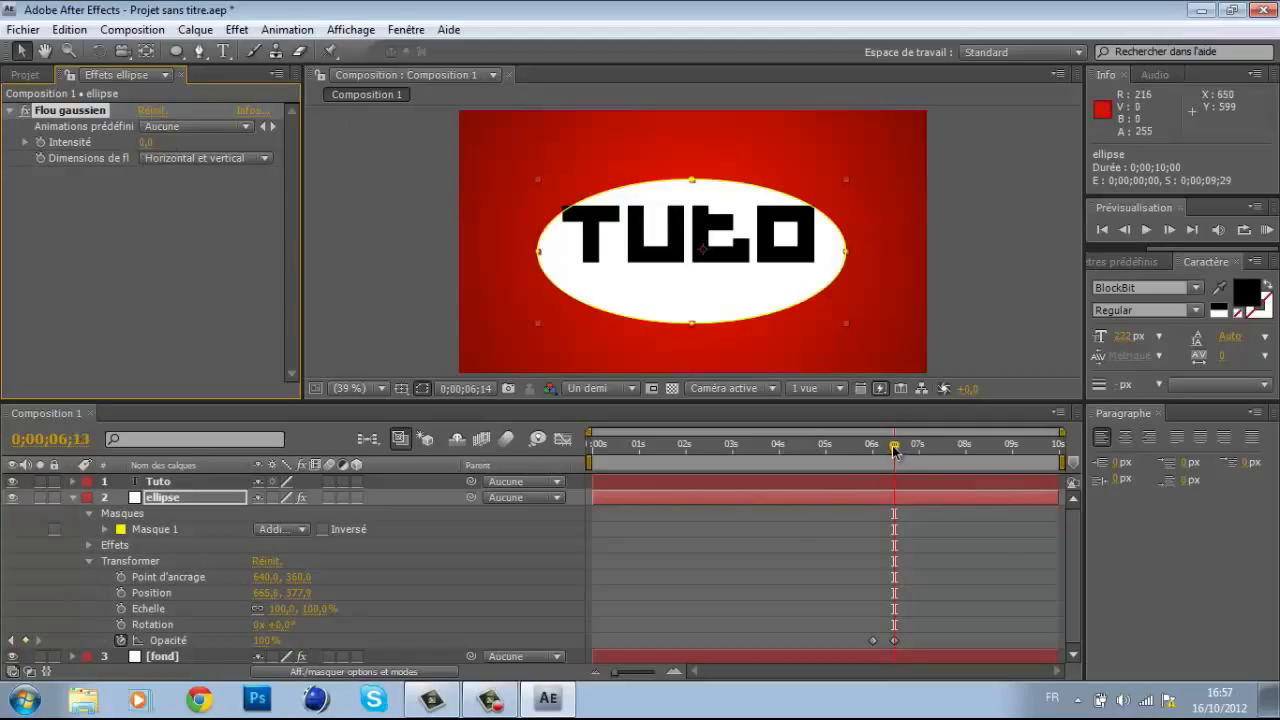
Set the ellipse's Gaussian blur intensity to about 78,6, and deselect the layer to check its softened edges.
mouse_move(894, 451)
left_mouse_down()
mouse_move(873, 451)
mouse_move(898, 453)
left_mouse_up()
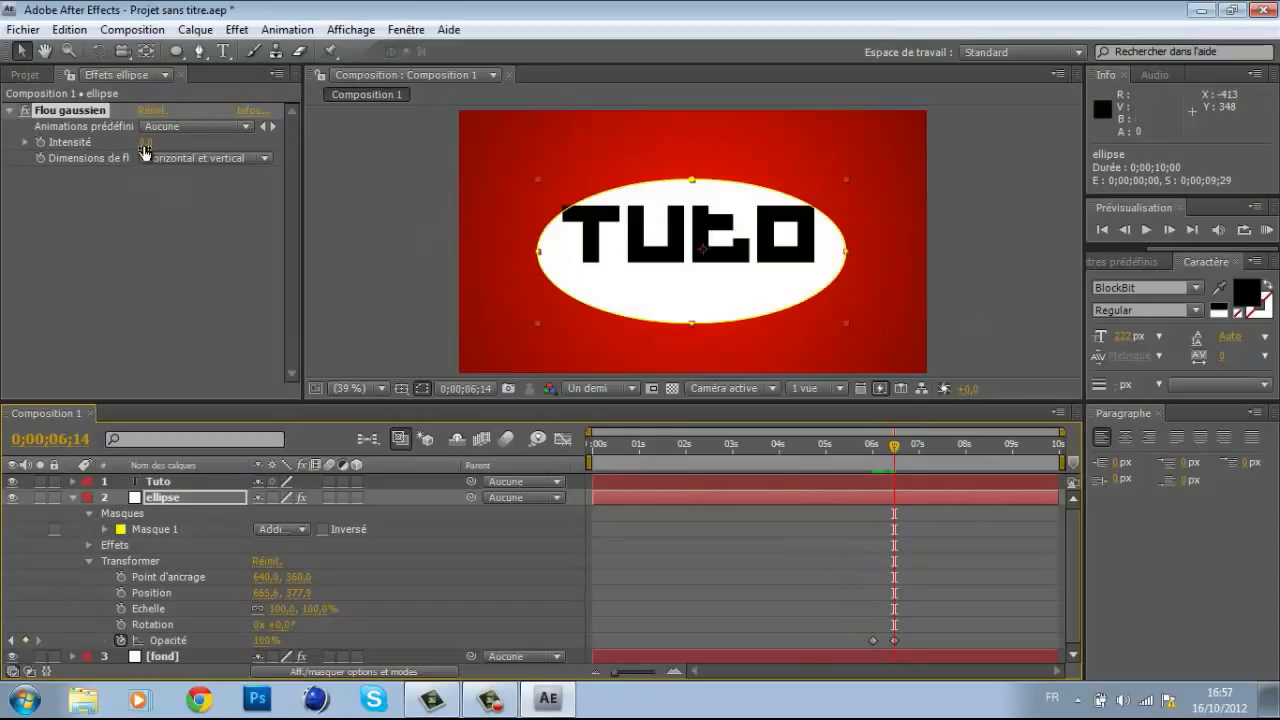
left_click_drag(193, 140, 276, 145)
left_click_drag(172, 147, 226, 146)
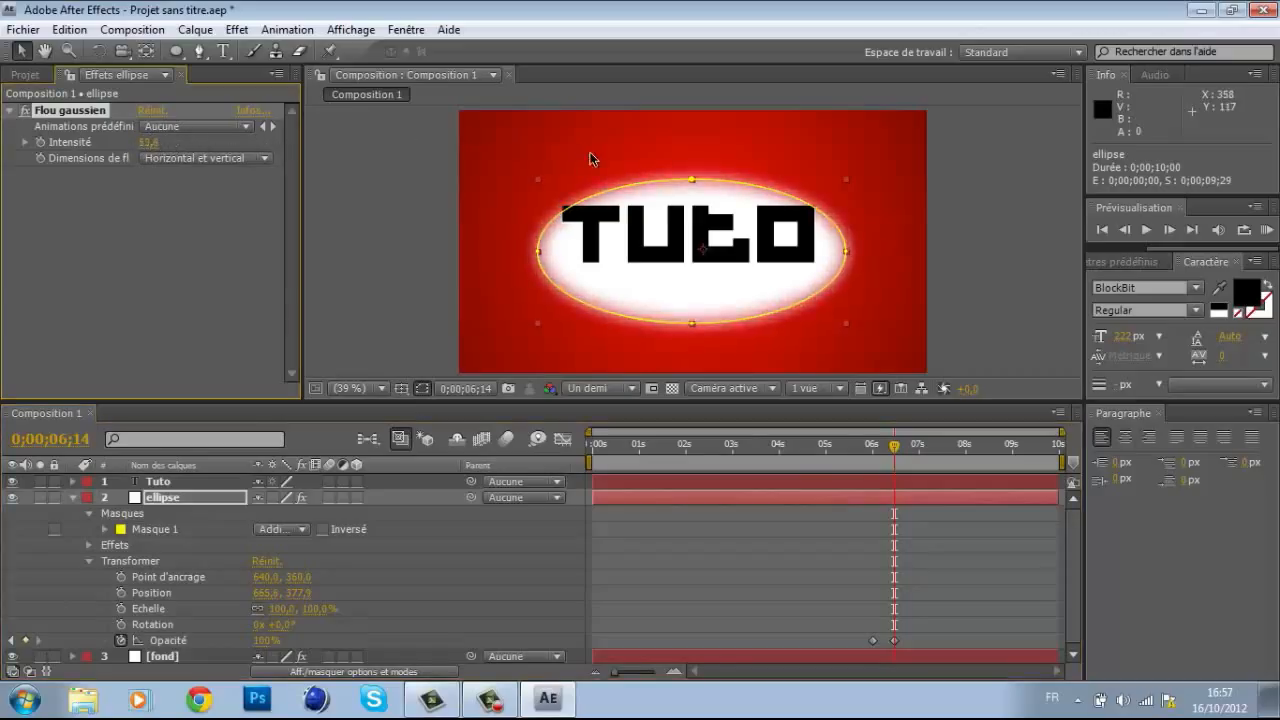
left_click_drag(147, 146, 300, 158)
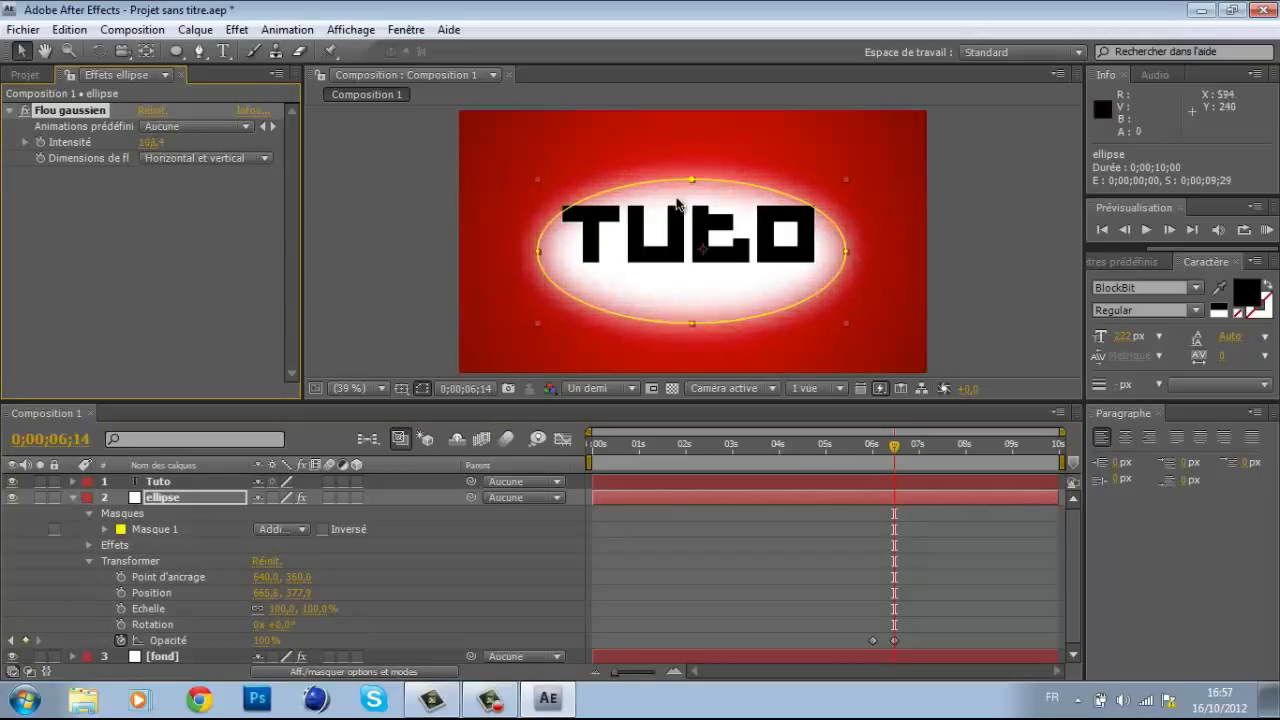
left_click_drag(218, 147, 8, 112)
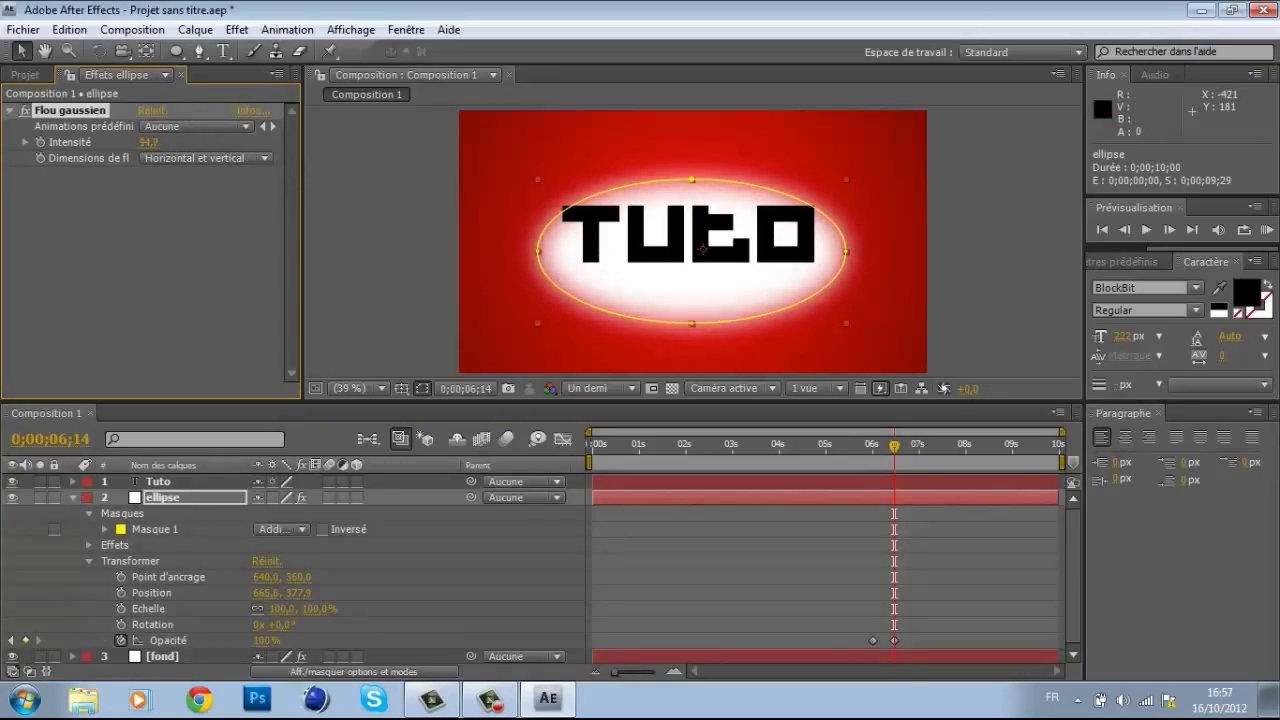
left_click_drag(155, 138, 4, 142)
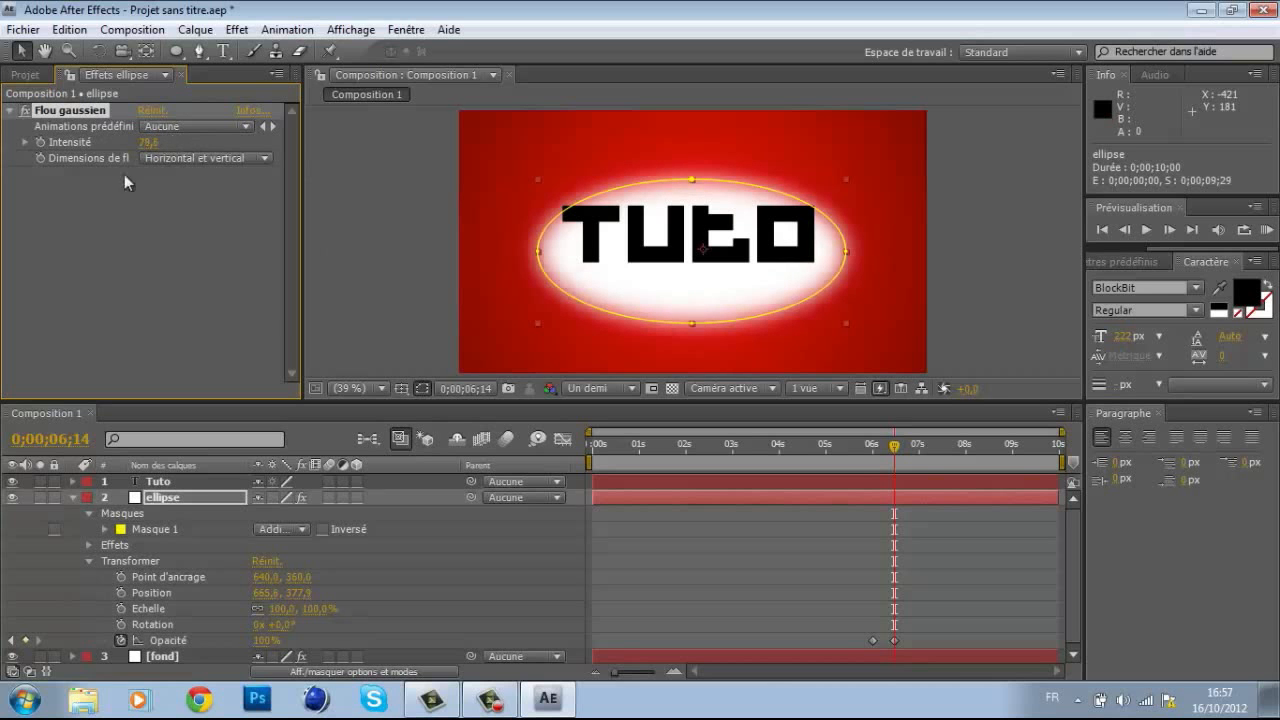
mouse_move(896, 450)
left_mouse_down()
mouse_move(866, 448)
mouse_move(921, 448)
mouse_move(901, 448)
left_mouse_up()
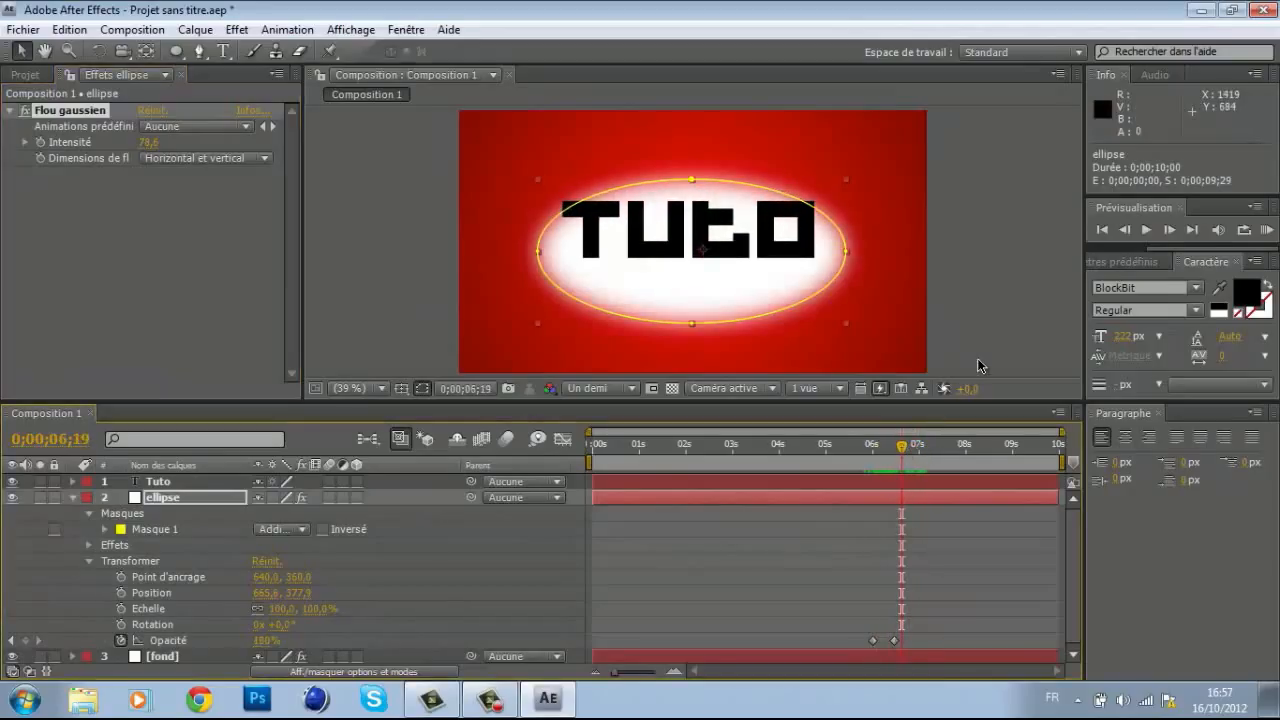
left_click(978, 366)
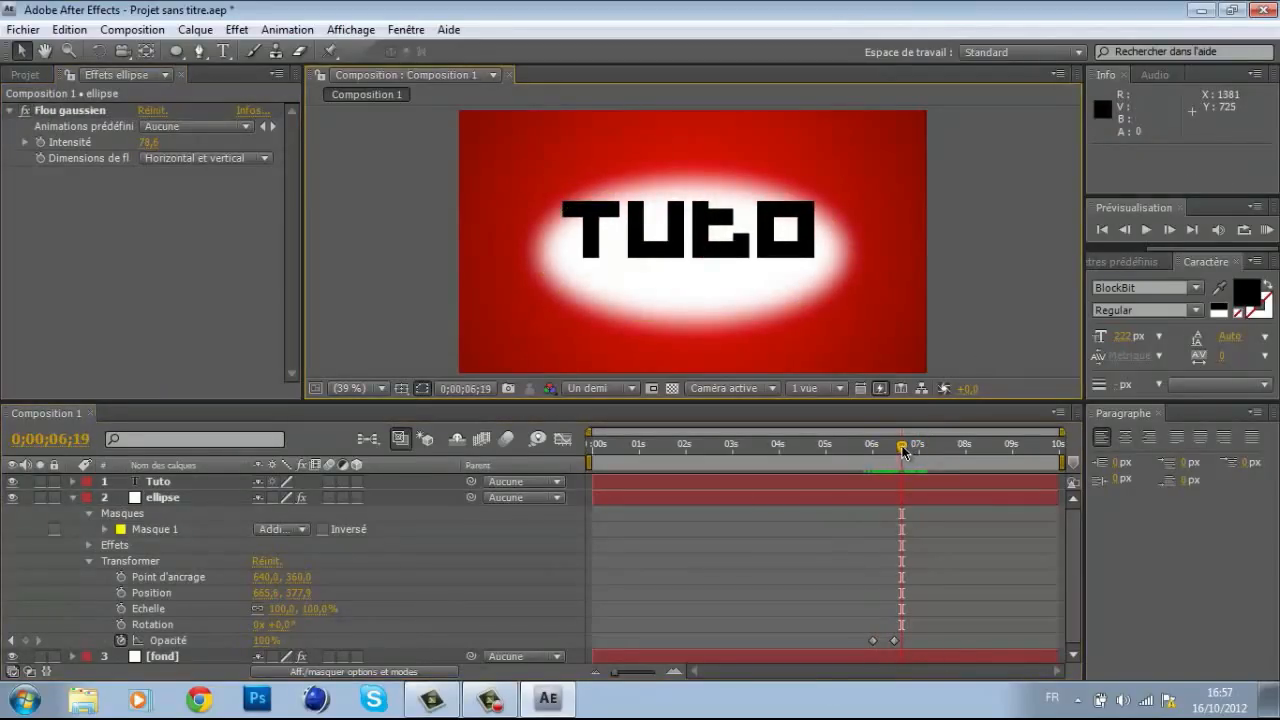
Set the ellipse layer's Opacity keyframe at 0;00;06;14 to 40%.
left_click_drag(903, 452, 894, 452)
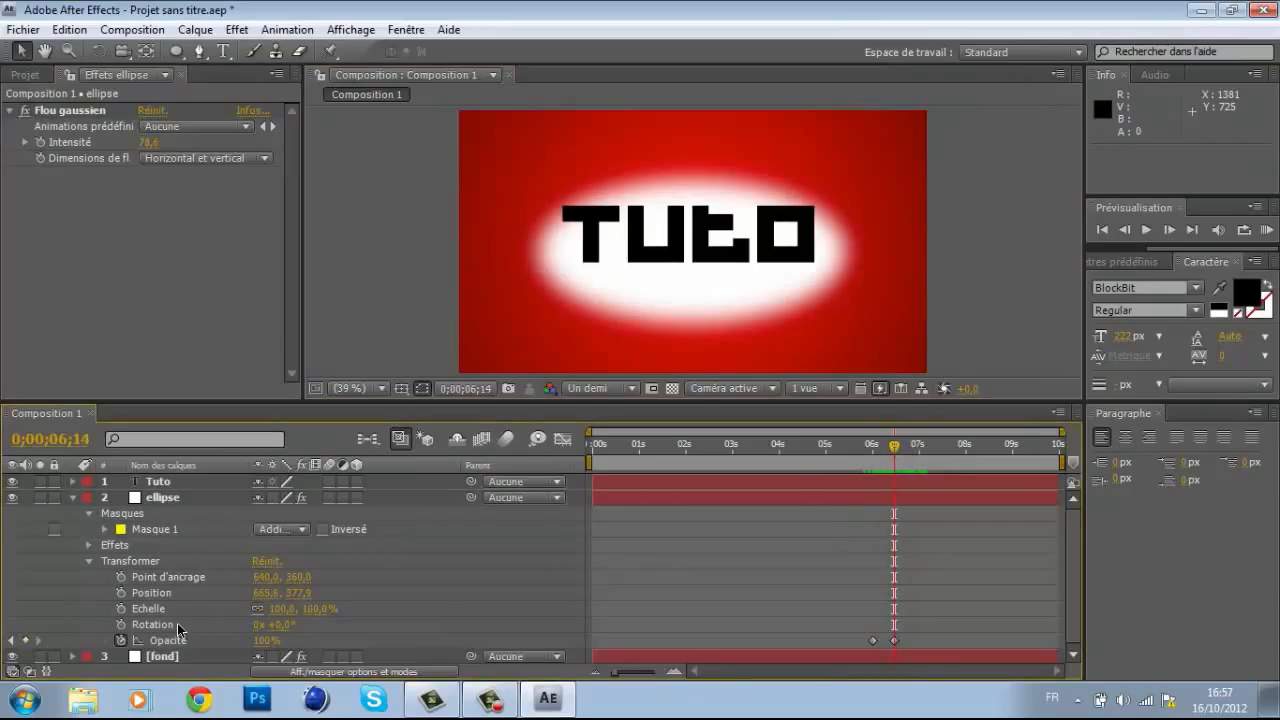
left_click_drag(268, 640, 207, 636)
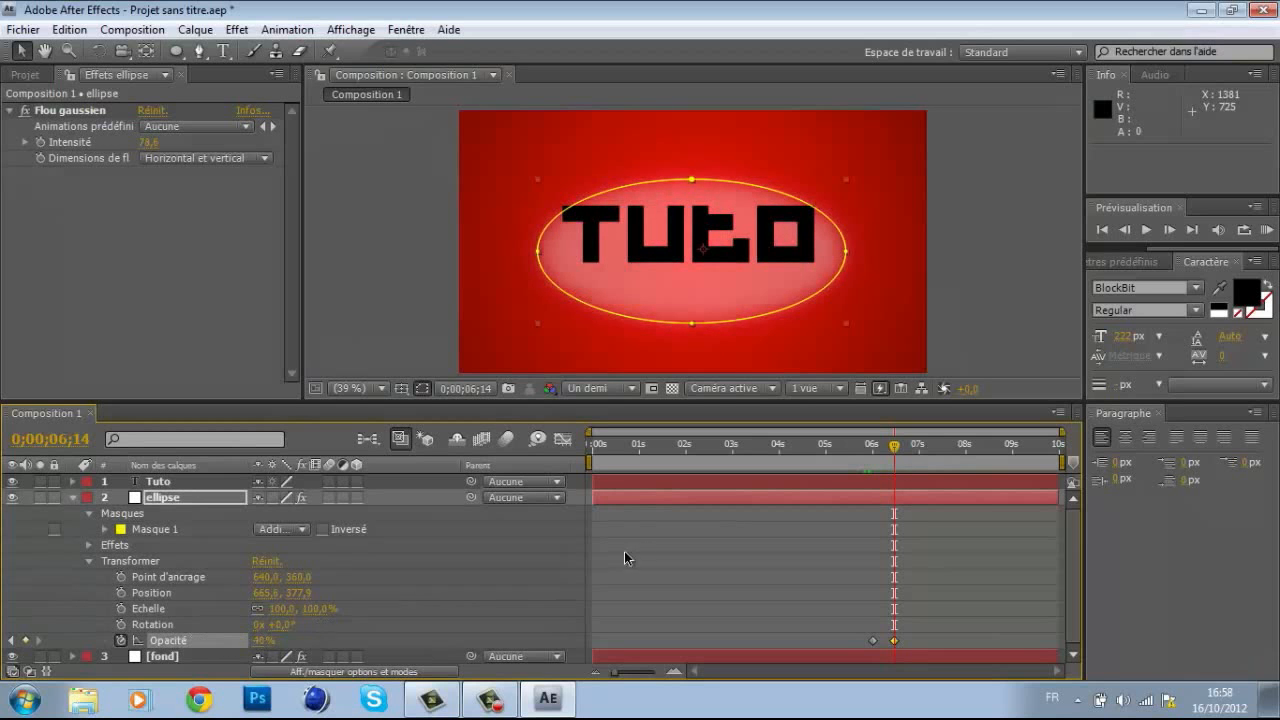
mouse_move(895, 453)
left_mouse_down()
mouse_move(872, 453)
mouse_move(951, 453)
mouse_move(883, 453)
mouse_move(896, 455)
left_mouse_up()
Run a RAM preview to check the blurred ellipse's fade-in, and deselect the ellipse layer.
left_click(1266, 230)
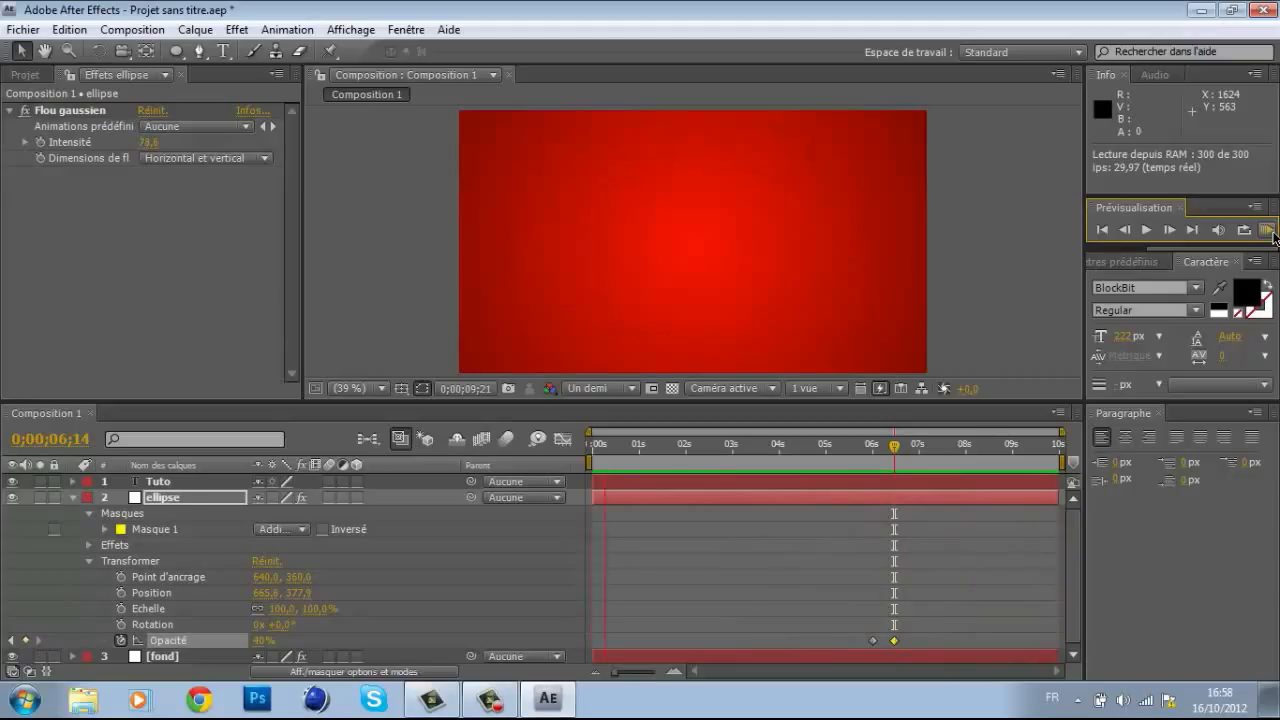
left_click(1271, 234)
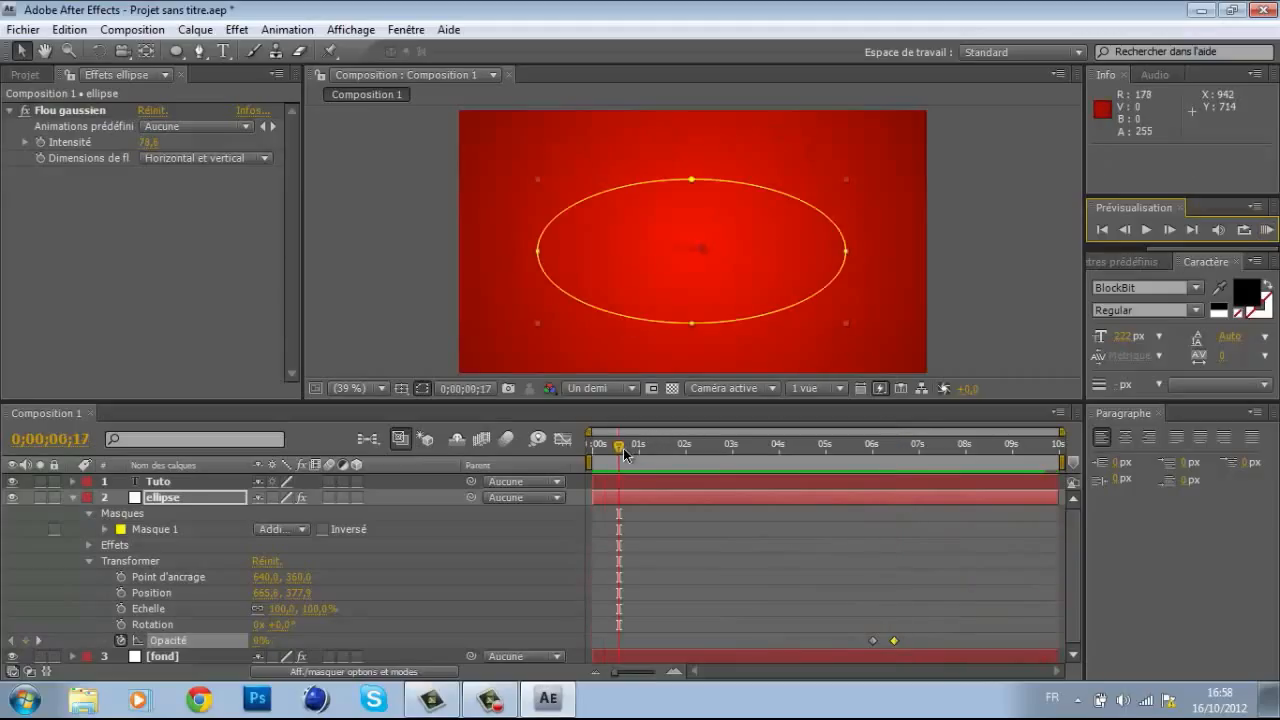
left_click(1027, 310)
Go to 0;00;08;00, collapse the ellipse layer's properties and create a text layer reading "I love After effect".
left_click_drag(620, 447, 966, 490)
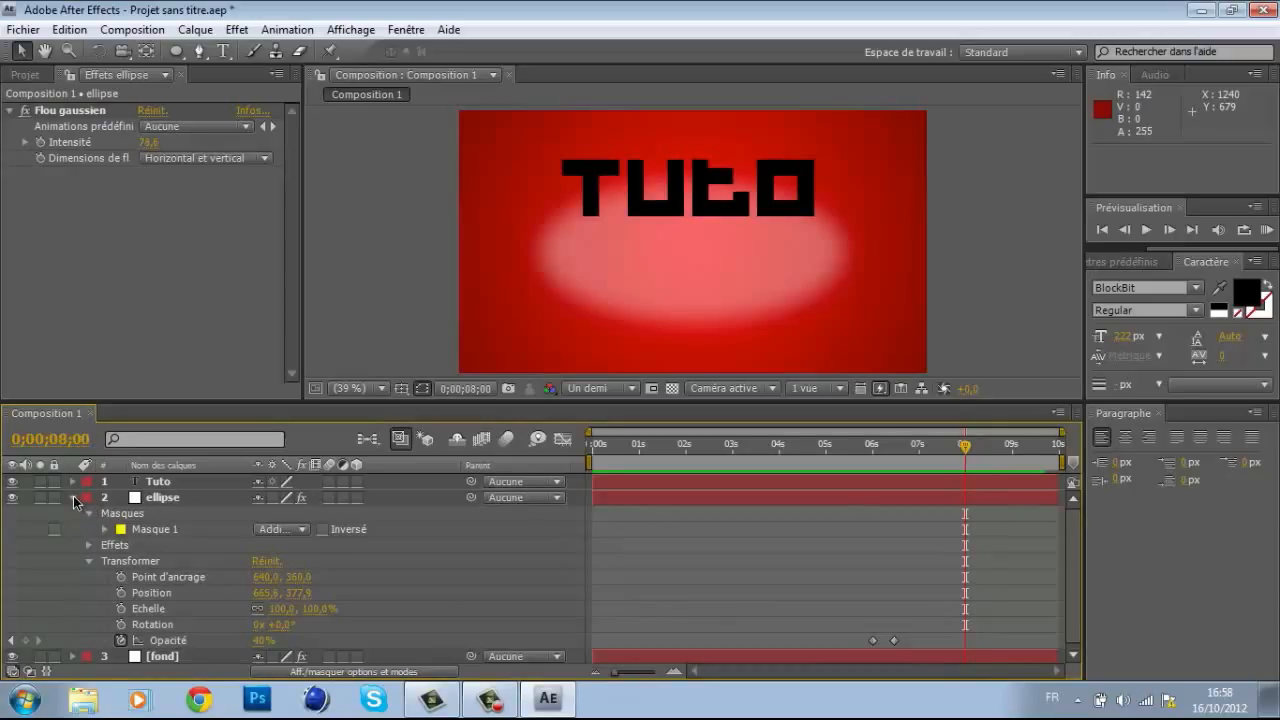
left_click(73, 495)
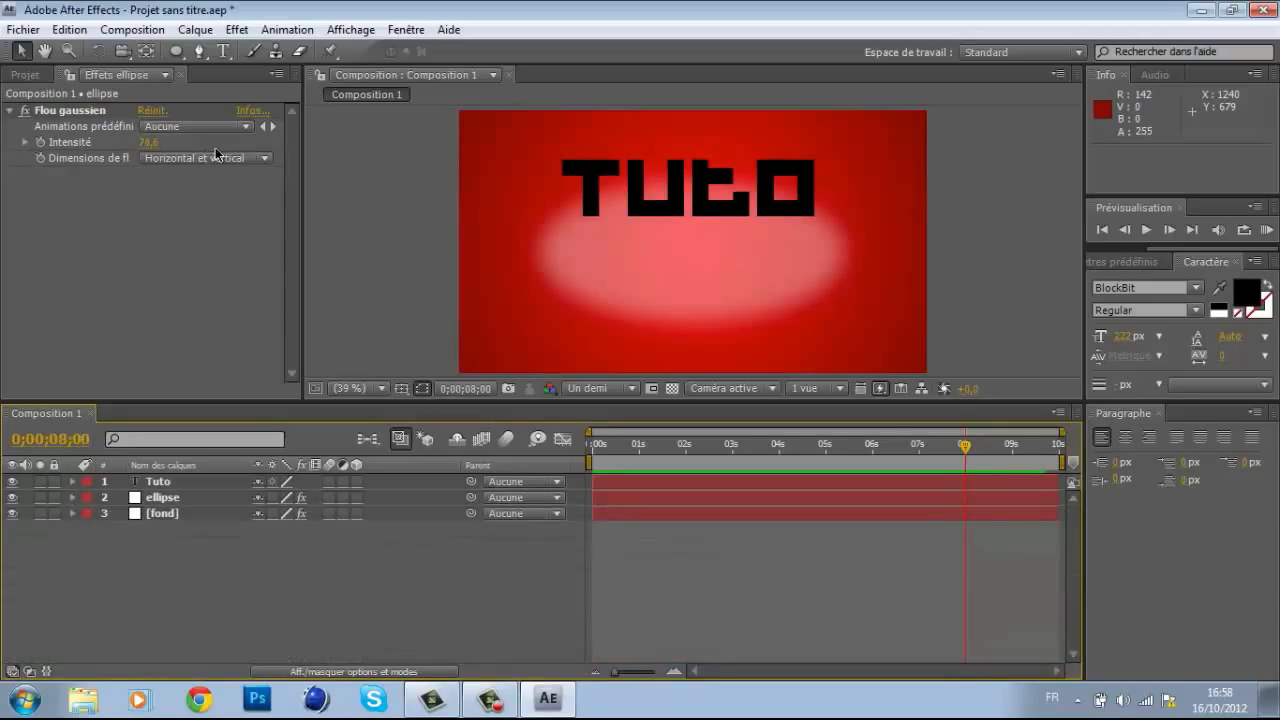
left_click(197, 30)
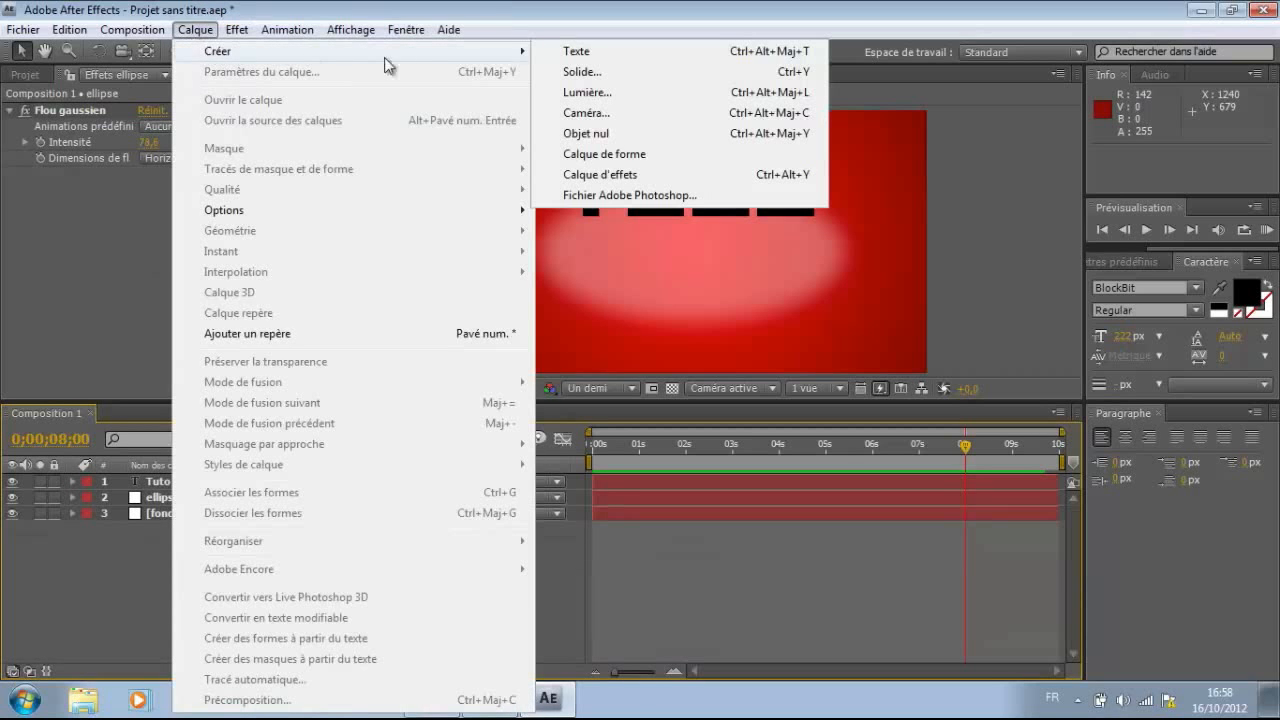
mouse_move(533, 53)
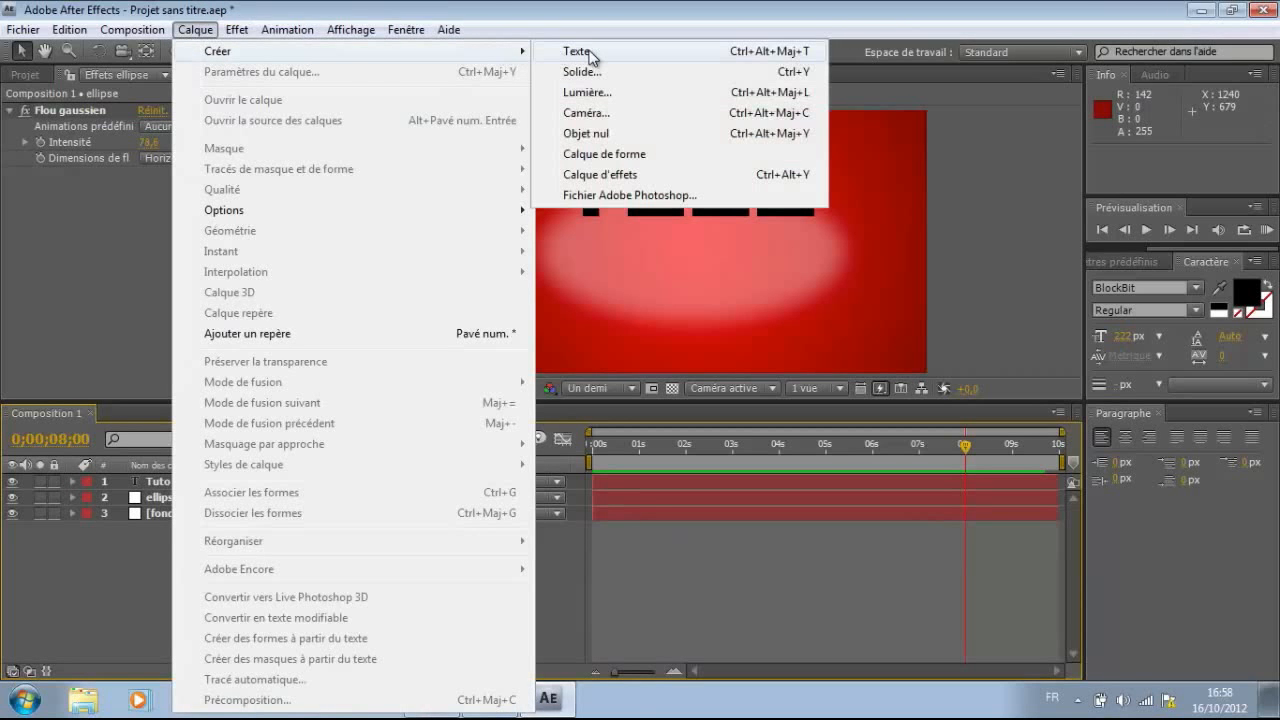
left_click(578, 52)
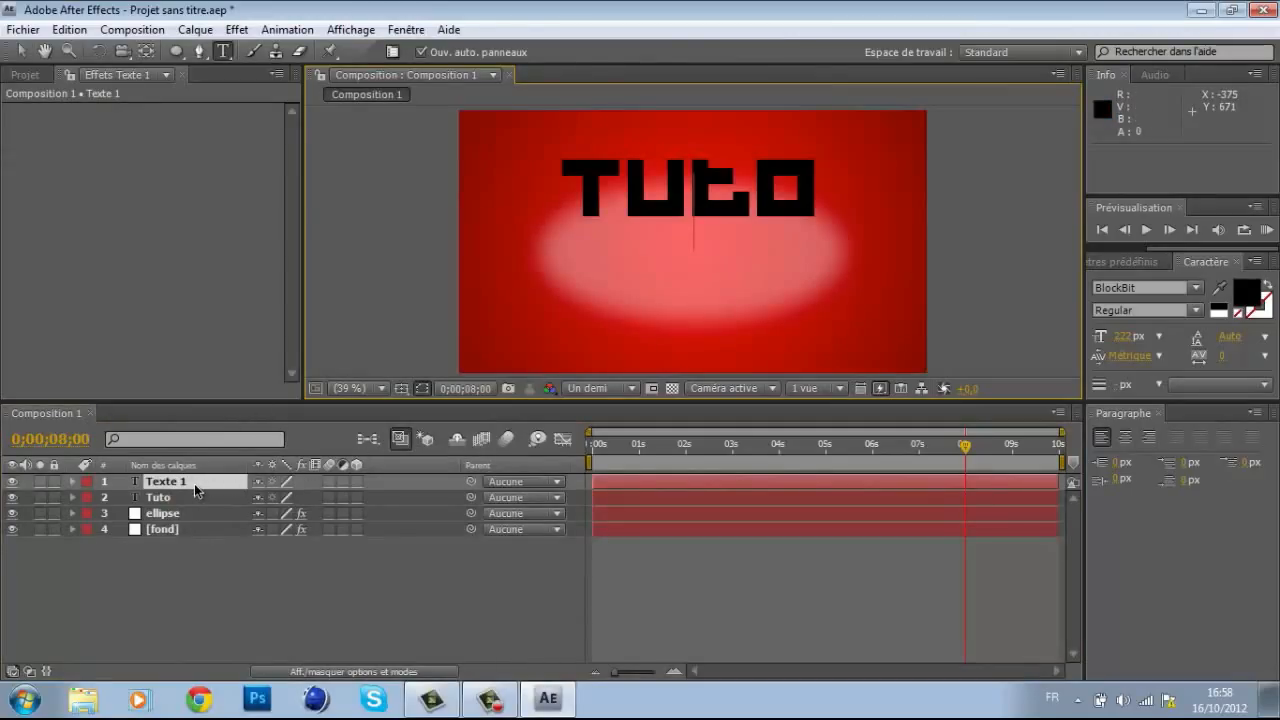
type("J")
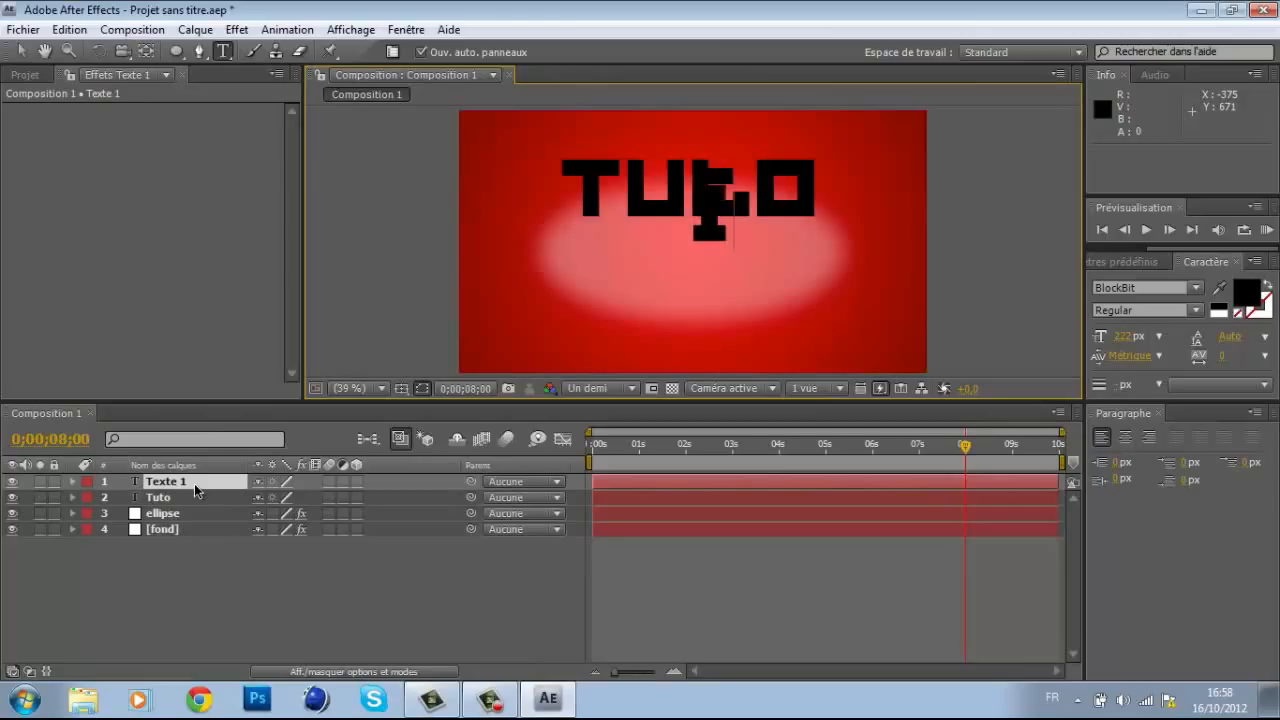
key("BackSpace")
type("2012")
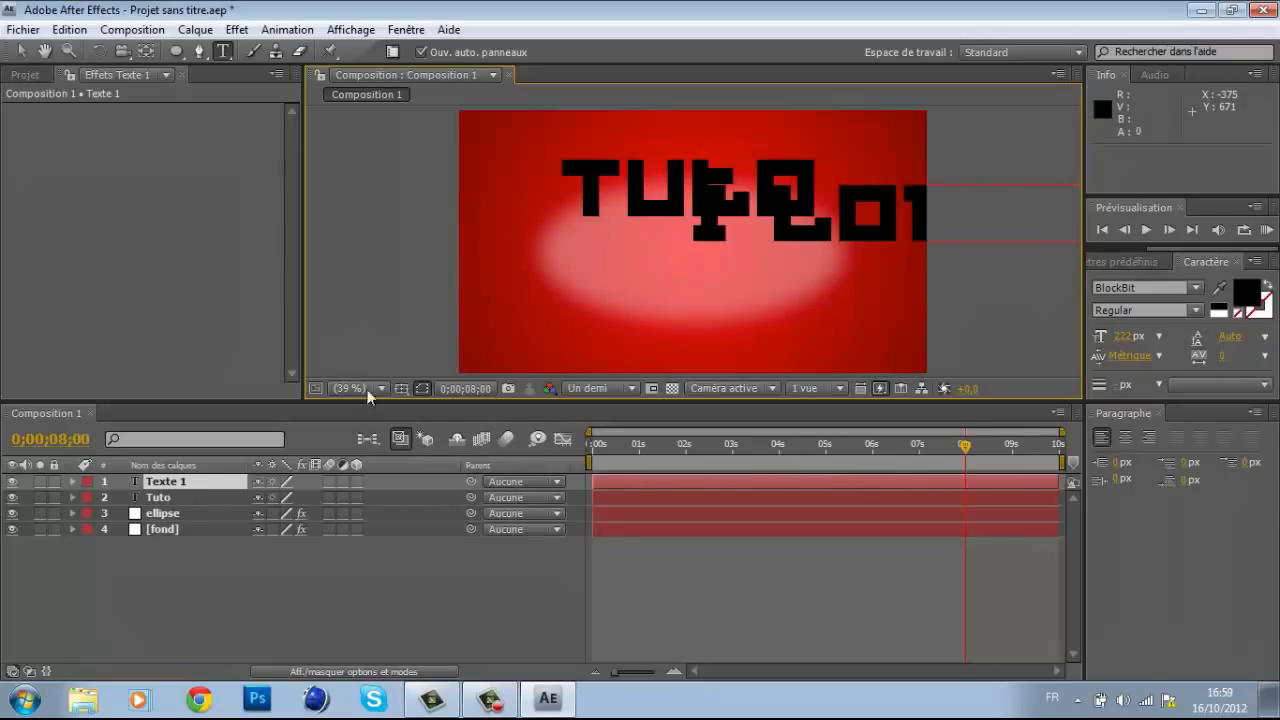
left_click(21, 51)
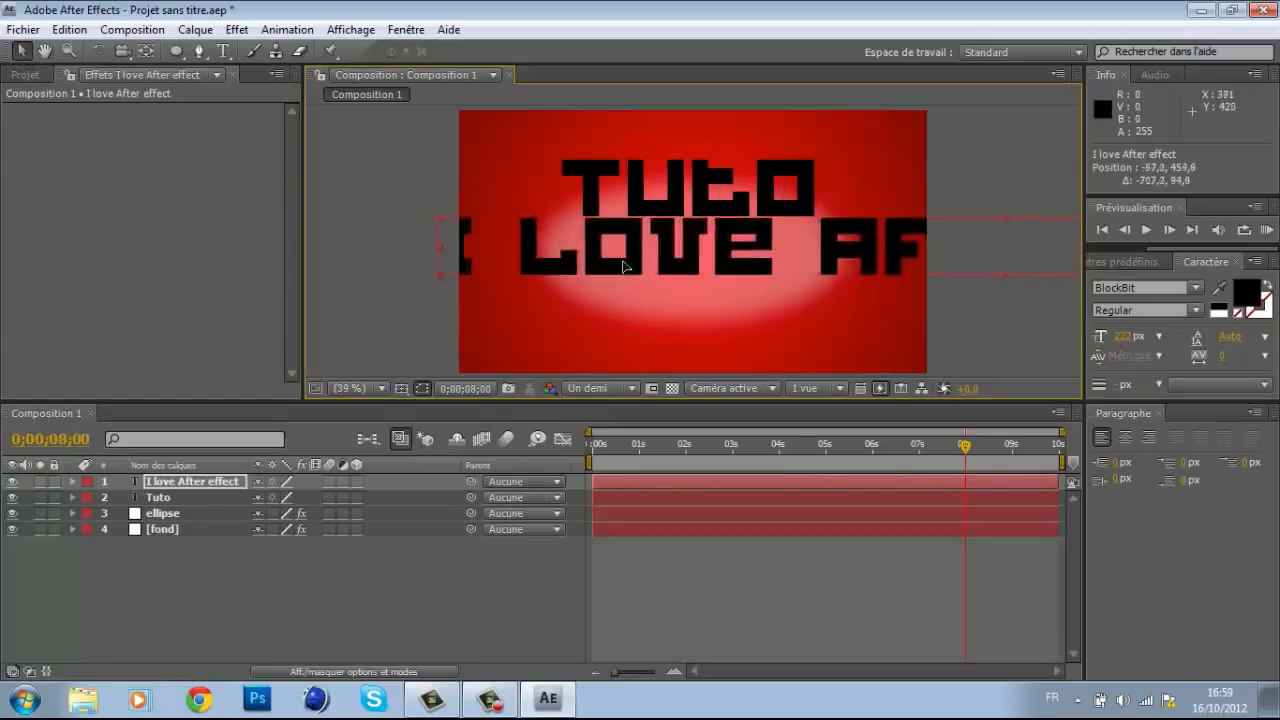
Set the "I love After effect" text to 60 px in black and move it to about 224,9, 449,7, centred below Tuto.
left_click_drag(1124, 343, 966, 334)
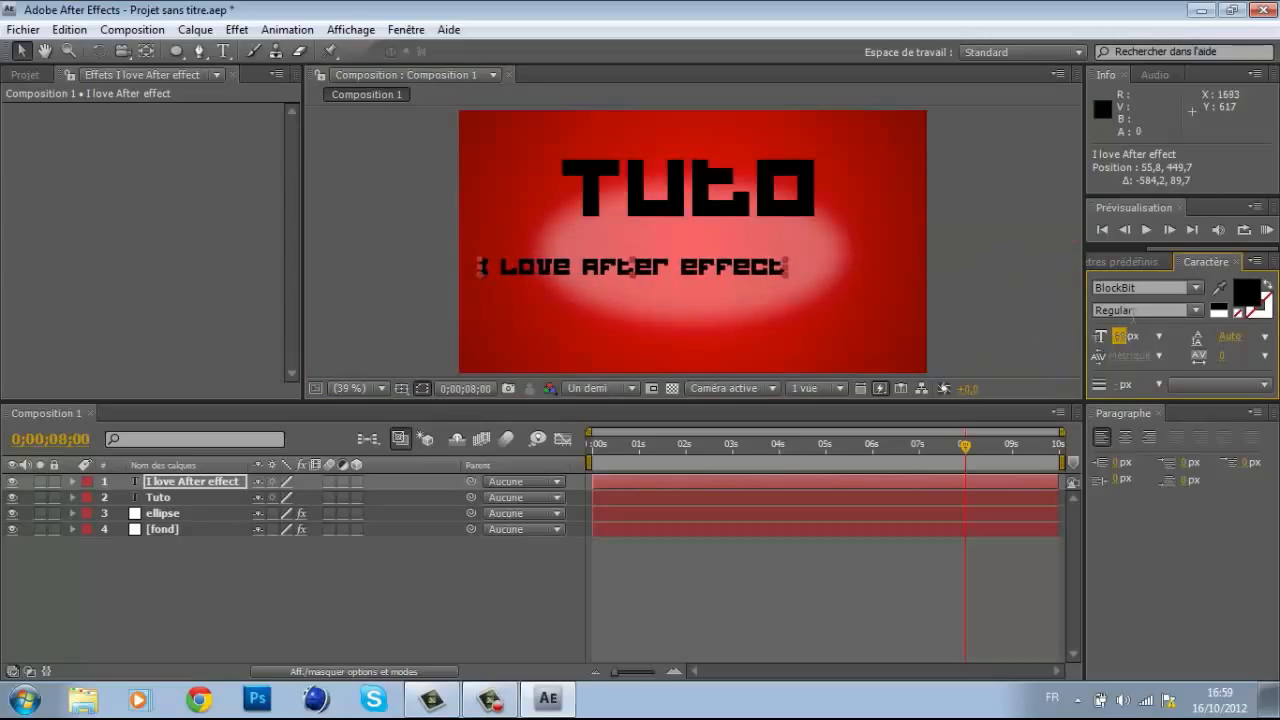
left_click_drag(705, 274, 771, 277)
left_click(1243, 292)
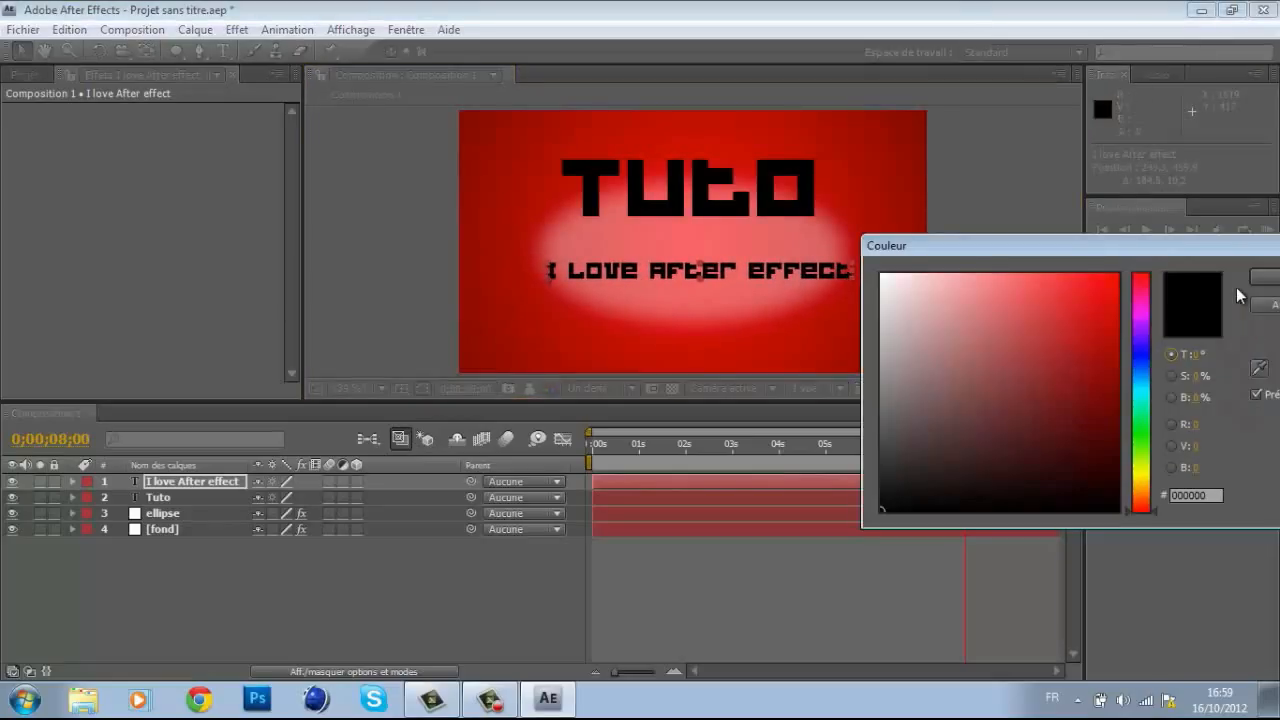
left_click(1262, 277)
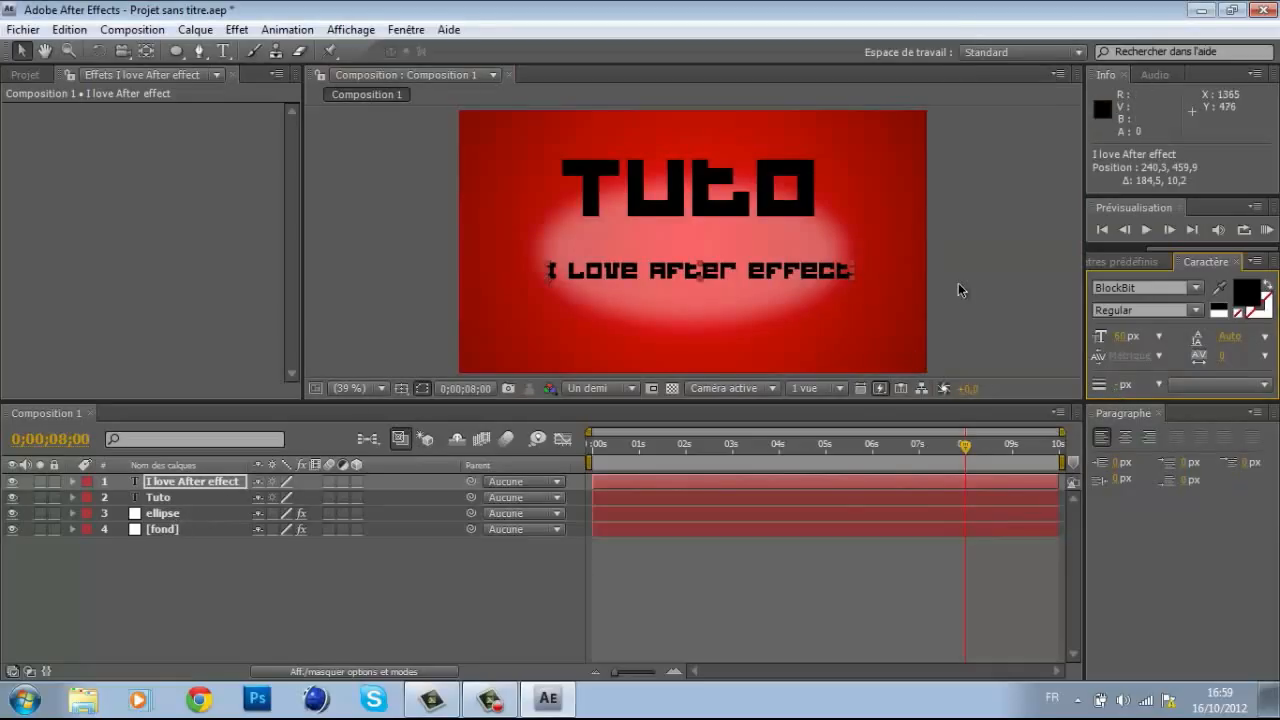
left_click_drag(823, 272, 820, 267)
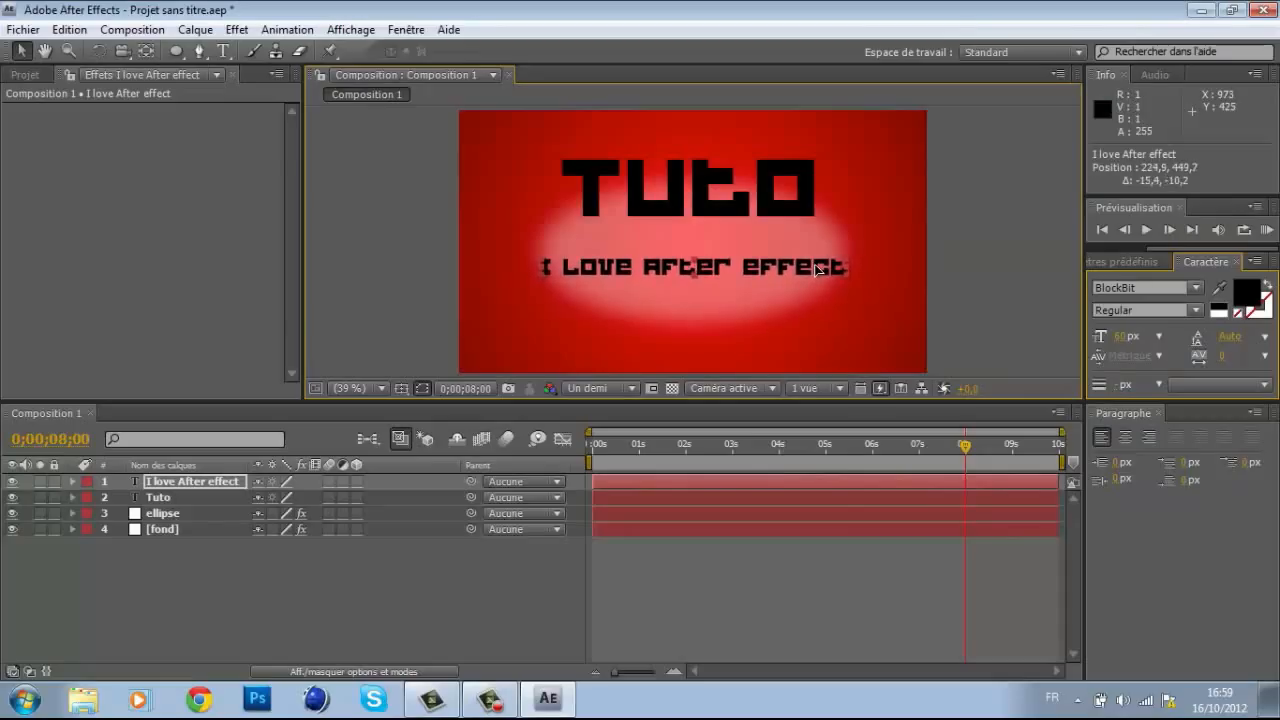
left_click(1014, 298)
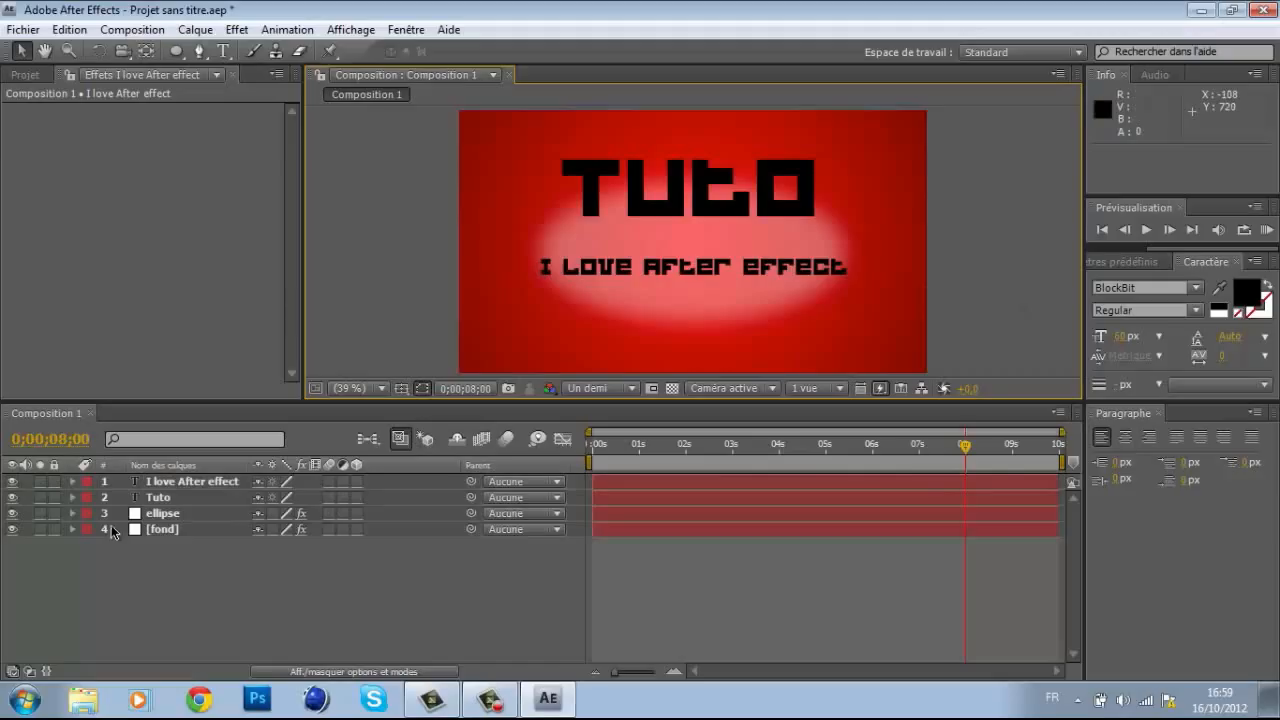
Reveal the "I love After effect" layer's Transform properties and add an Anchor Point keyframe at 0;00;07;29.
left_click(185, 482)
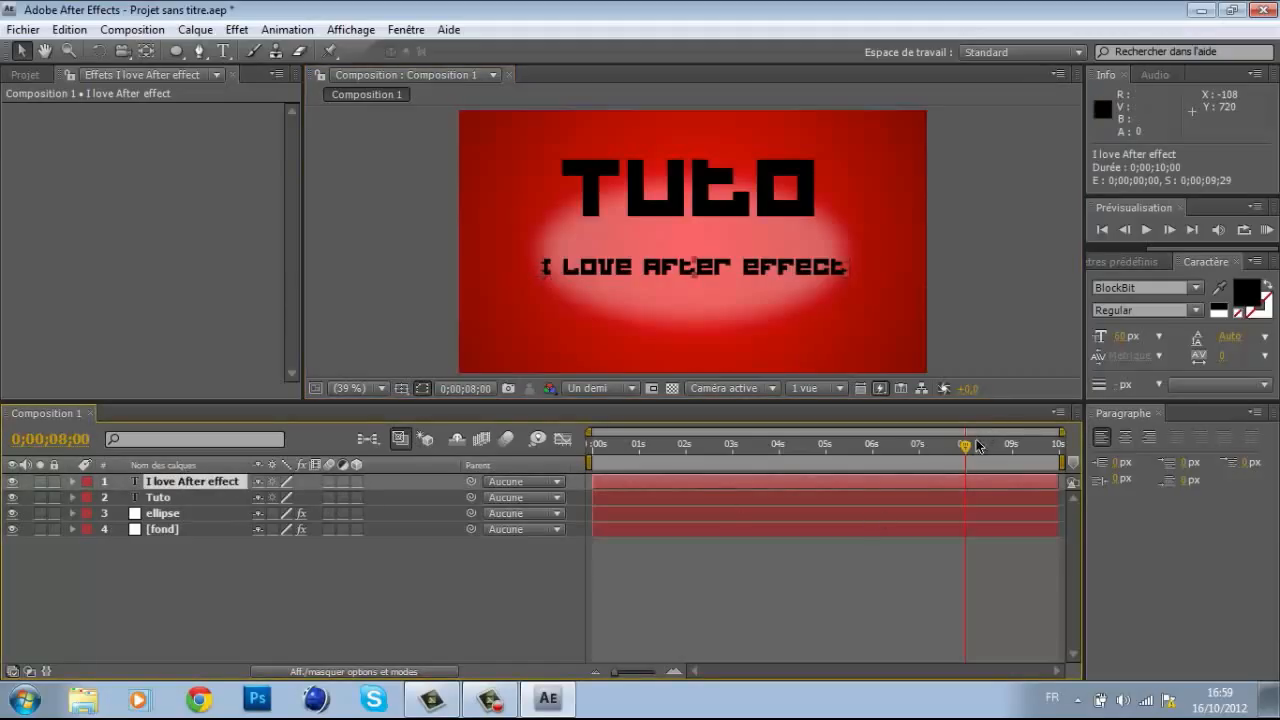
mouse_move(965, 449)
left_mouse_down()
mouse_move(907, 449)
mouse_move(964, 452)
left_mouse_up()
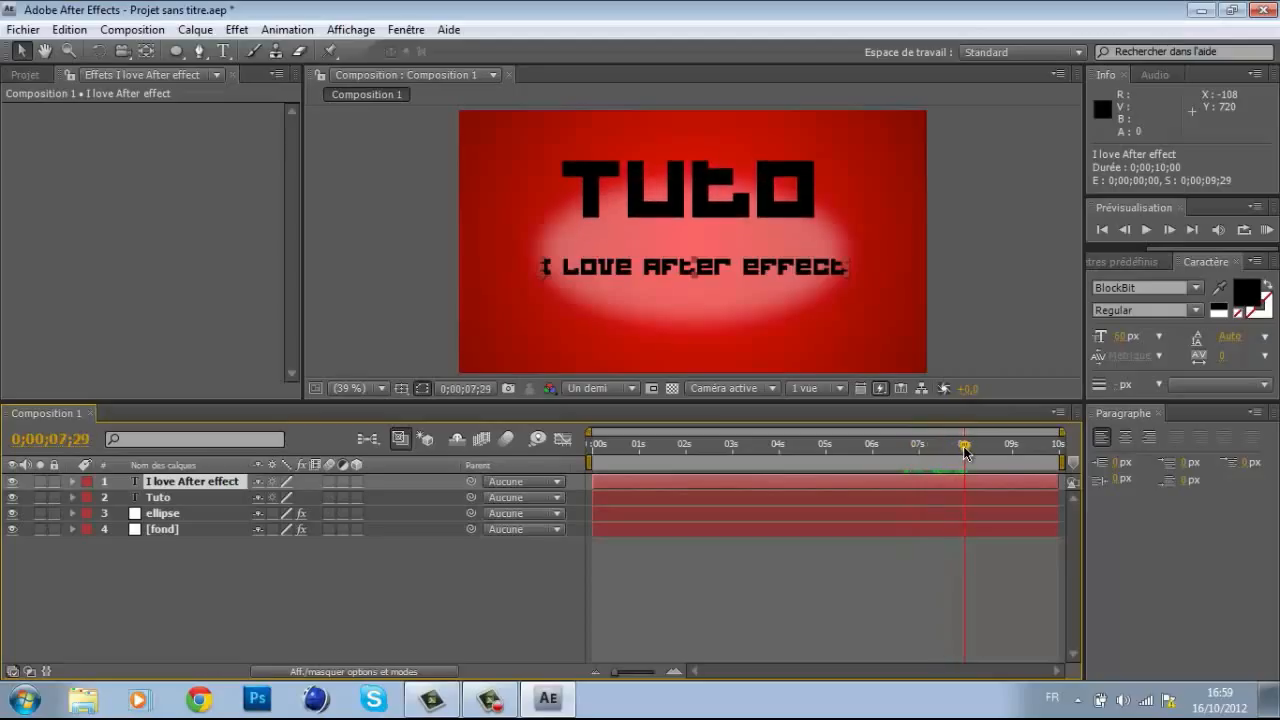
left_click(72, 482)
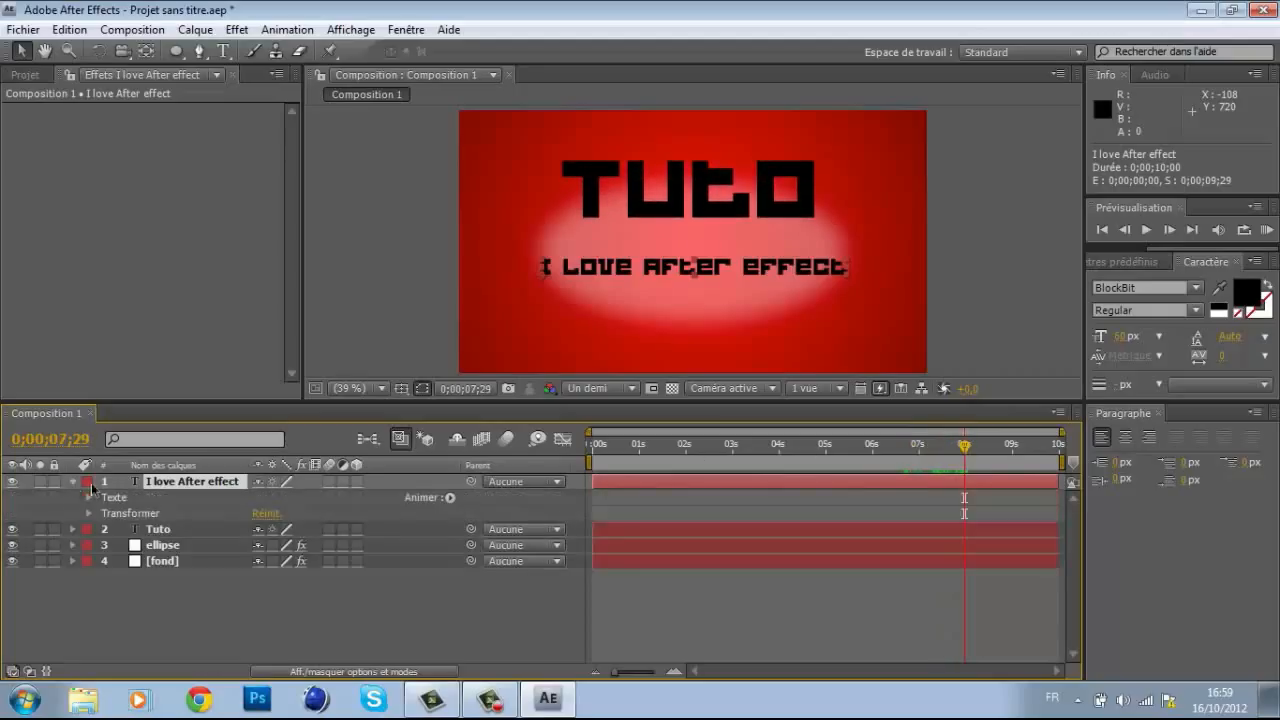
left_click(89, 513)
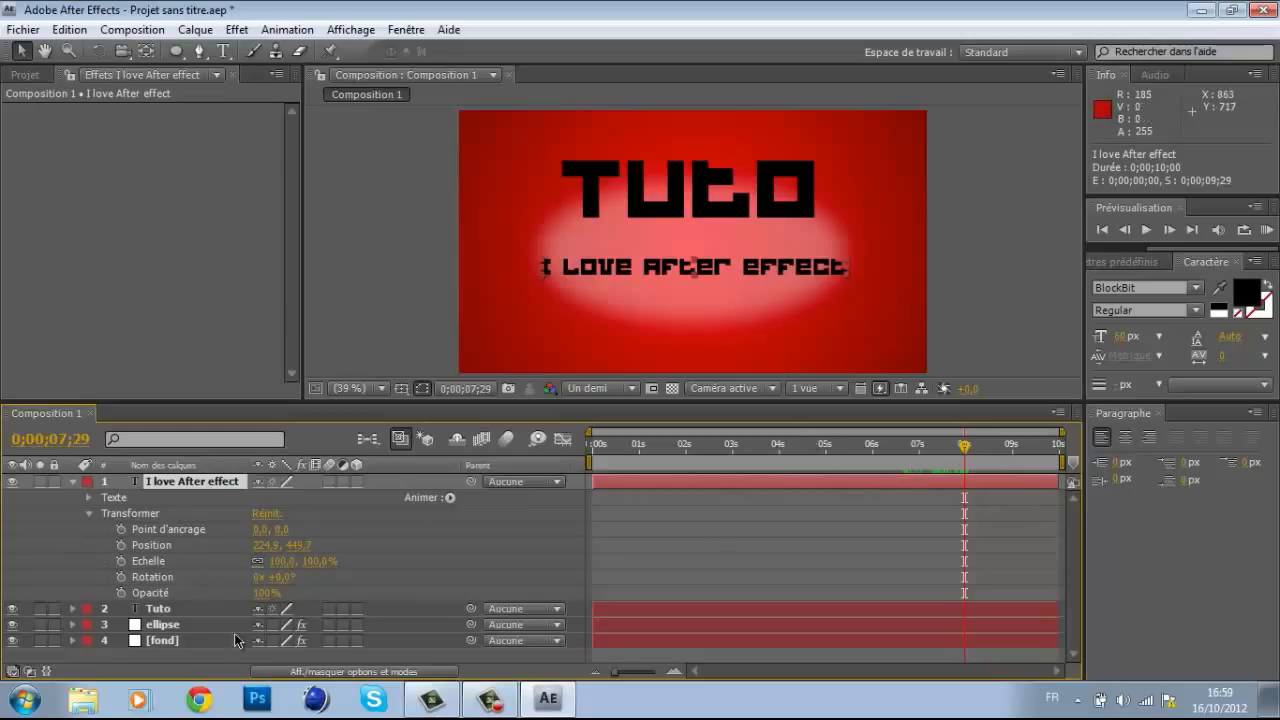
left_click(120, 530)
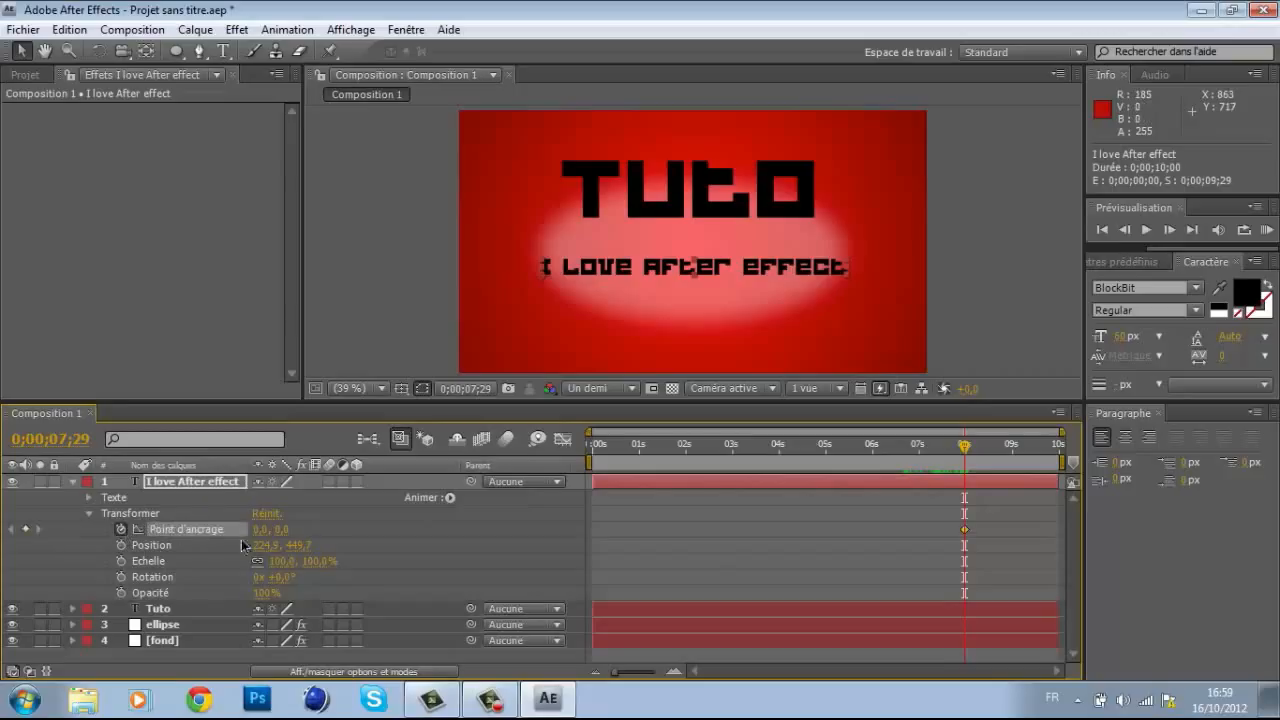
Animate the "I love After effect" layer's Anchor Point from 0,0, -337,0 at 0;00;07;29 to 0,0, 22,0 at 0;00;09;00.
left_click_drag(278, 529, 5, 497)
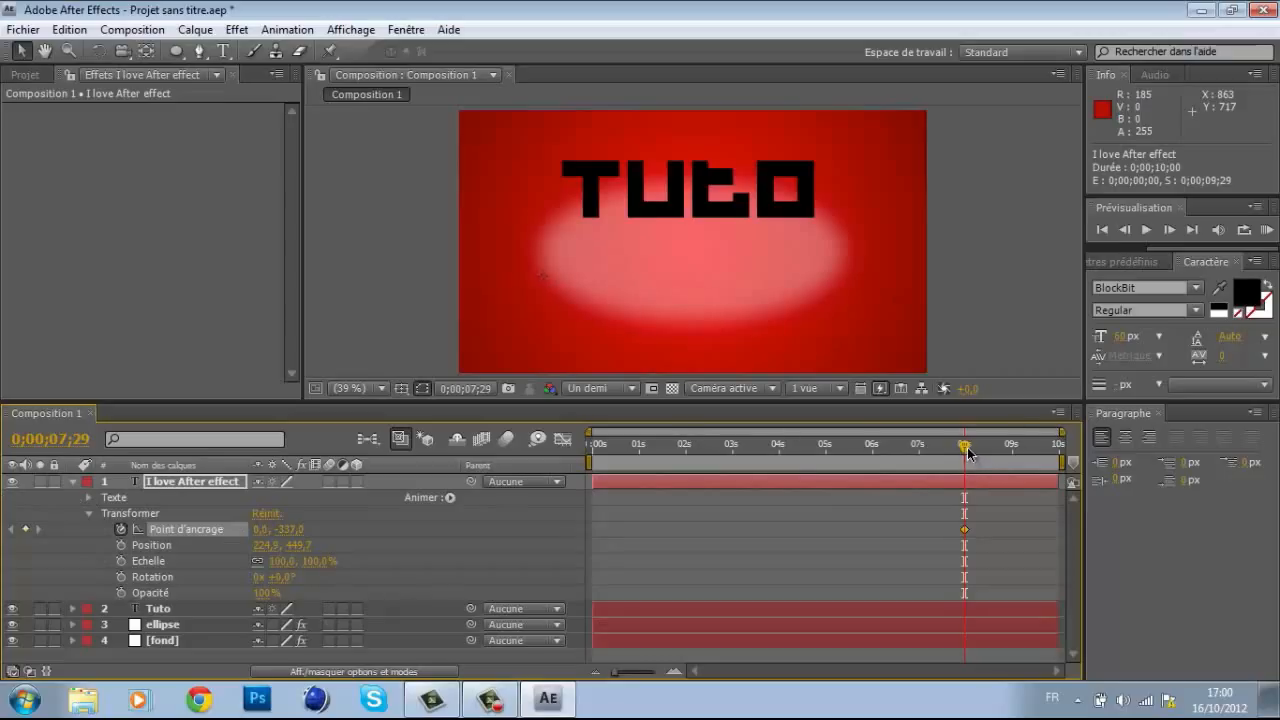
left_click_drag(968, 453, 1013, 457)
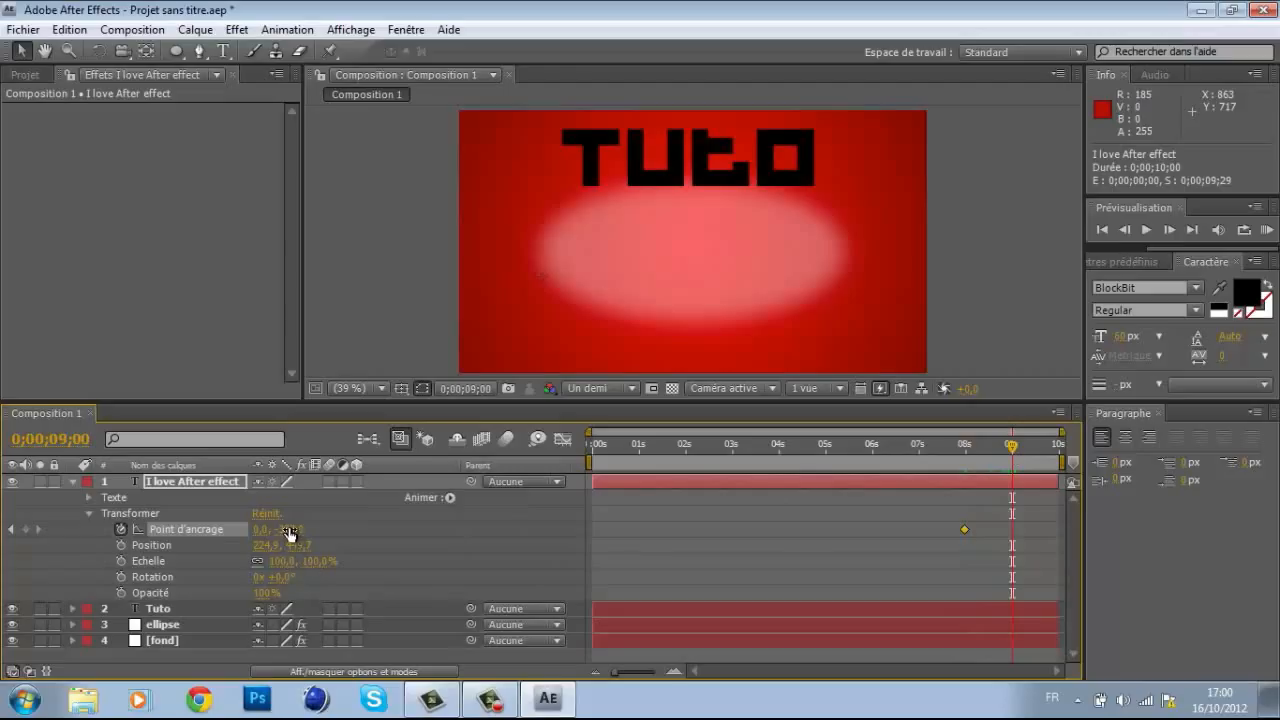
left_click_drag(288, 530, 638, 517)
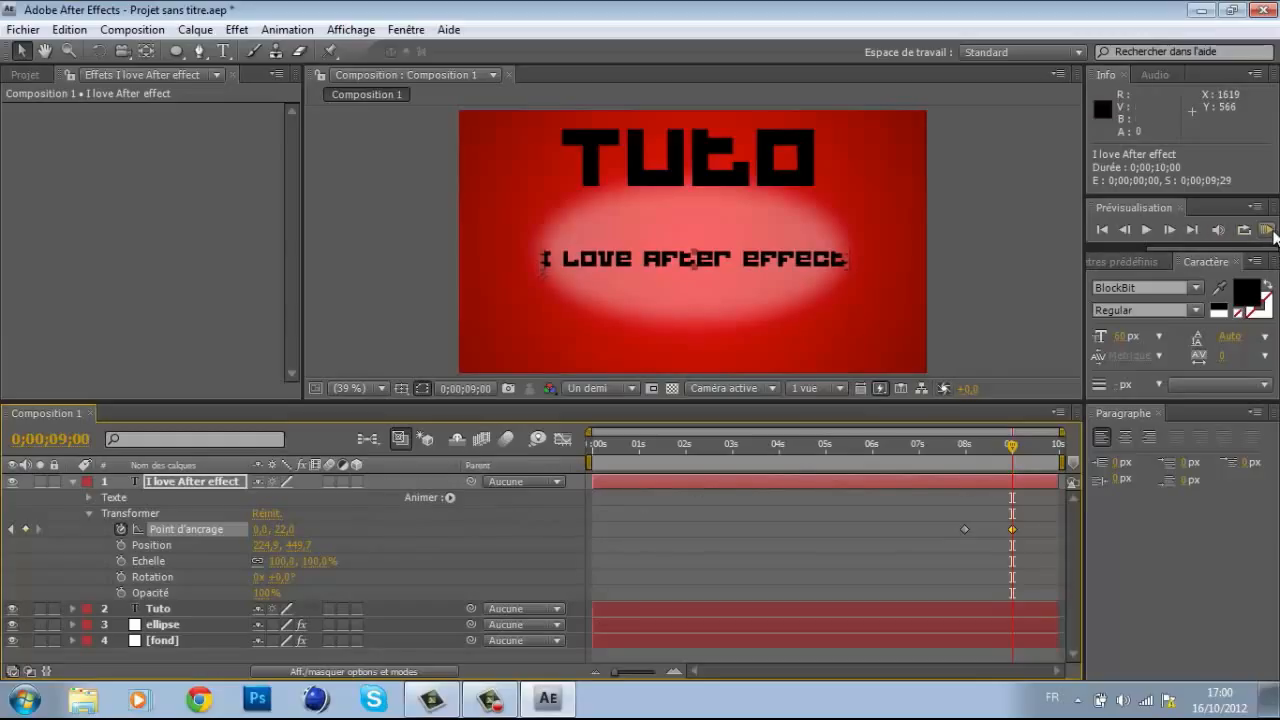
Scrub around the last Anchor Point keyframe, run a RAM preview of the text's slide-in, and deselect the text layer.
mouse_move(1012, 444)
left_mouse_down()
mouse_move(914, 444)
mouse_move(1024, 465)
left_mouse_up()
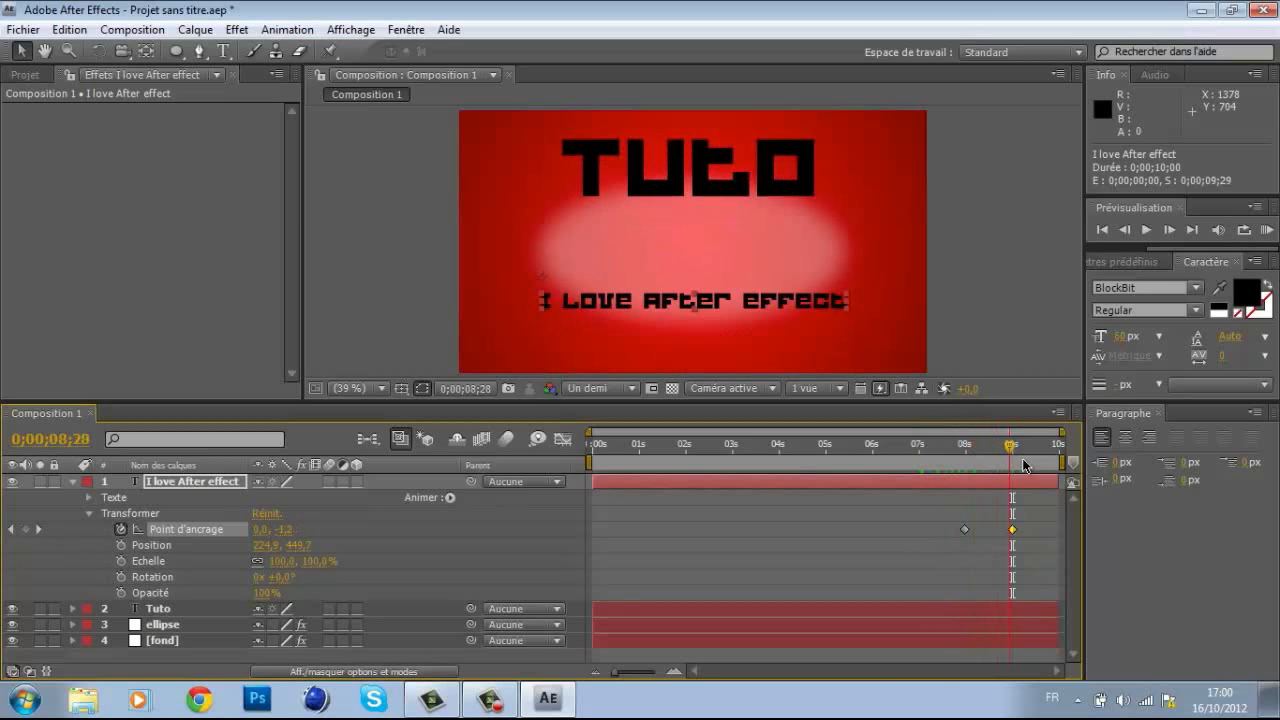
left_click(1266, 230)
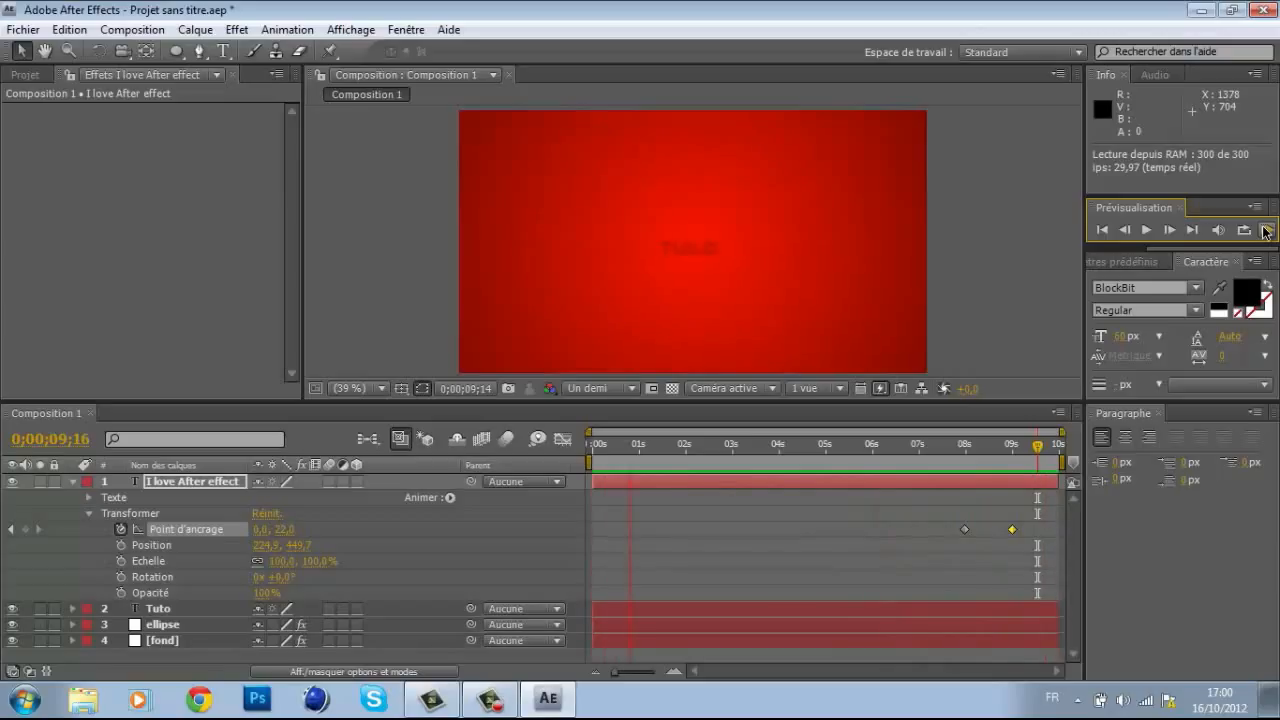
left_click(1025, 350)
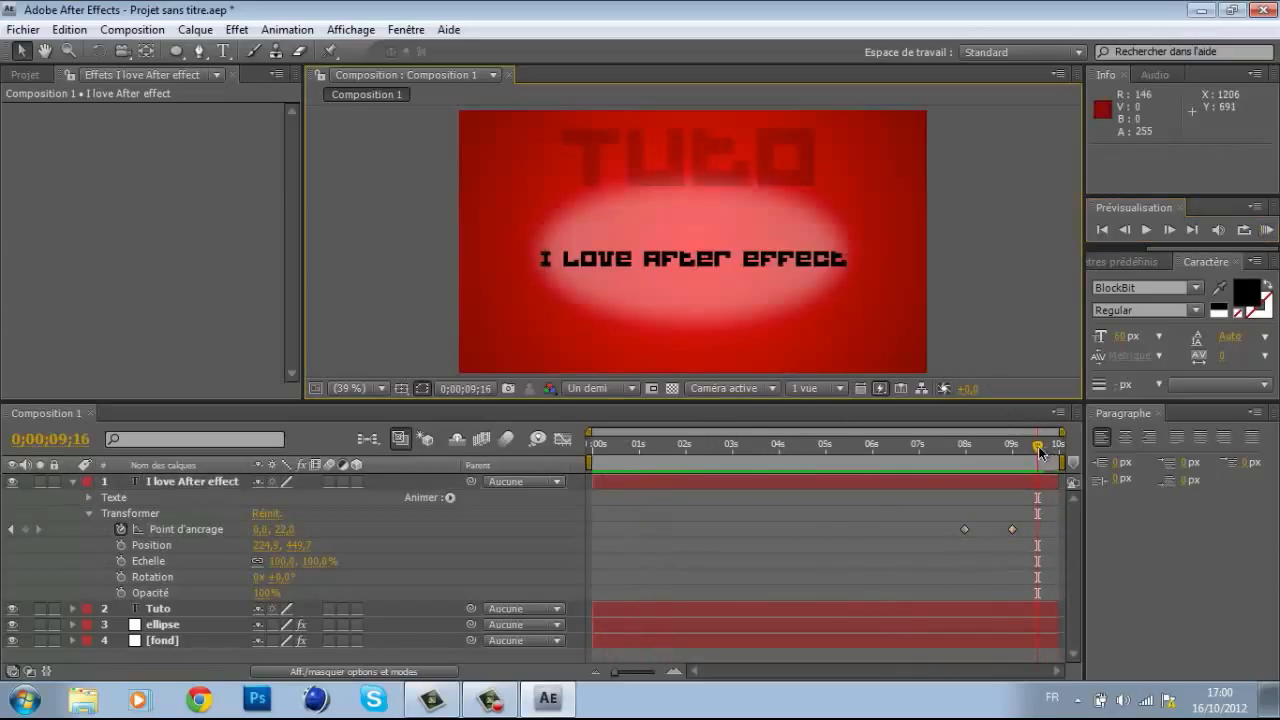
Scrub through the text's slide-in, review its Anchor Point keyframes at 0;00;09;00, and collapse the "I love After effect" layer's properties.
left_click_drag(1040, 447, 891, 465)
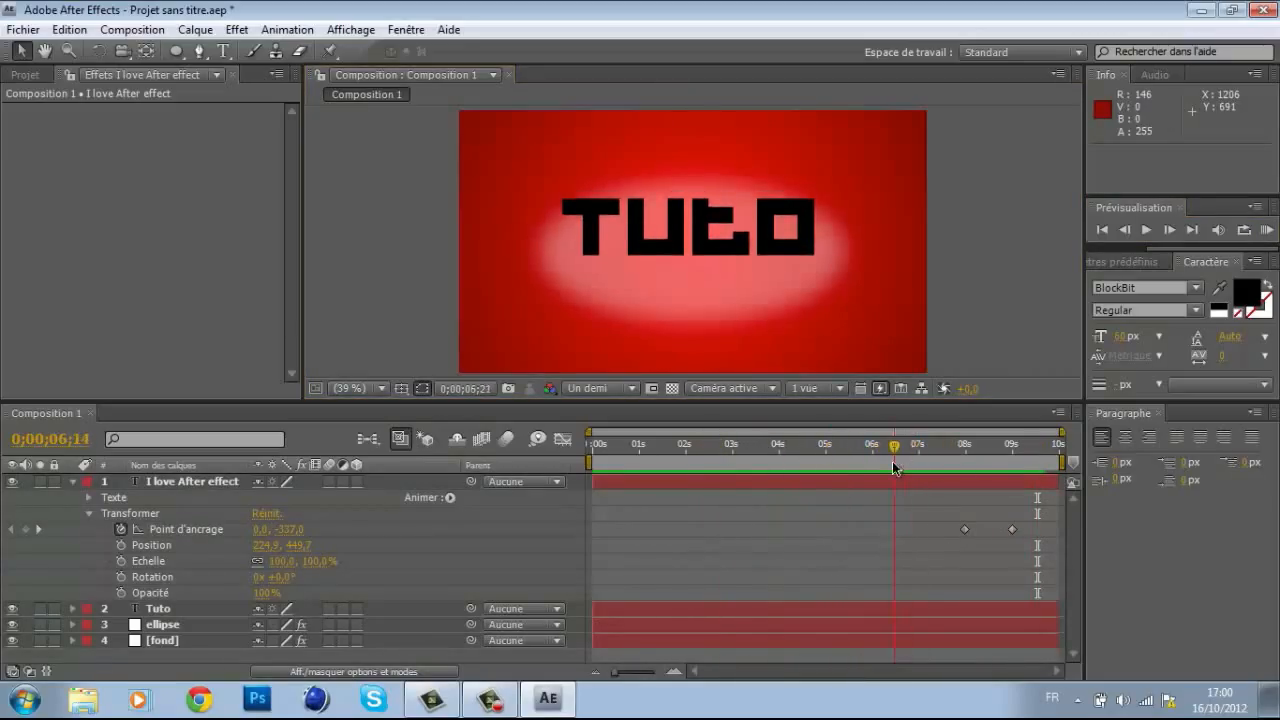
left_click(75, 481)
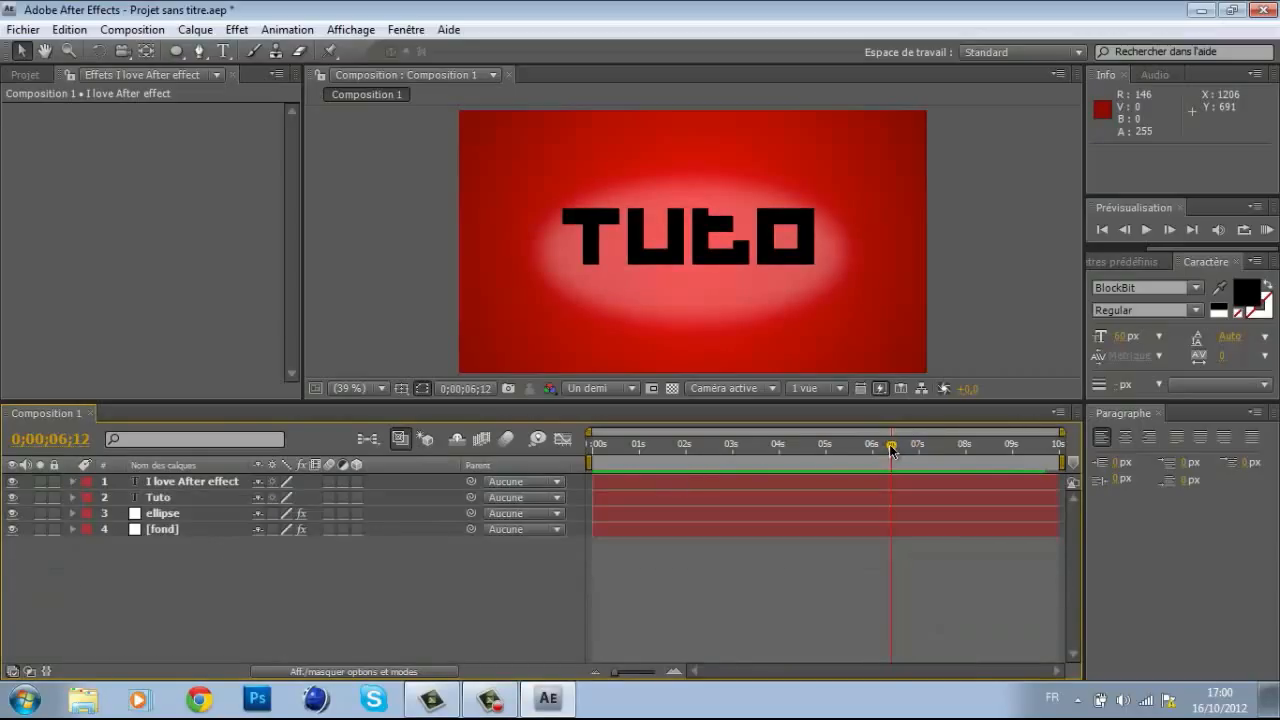
left_click_drag(891, 451, 1010, 455)
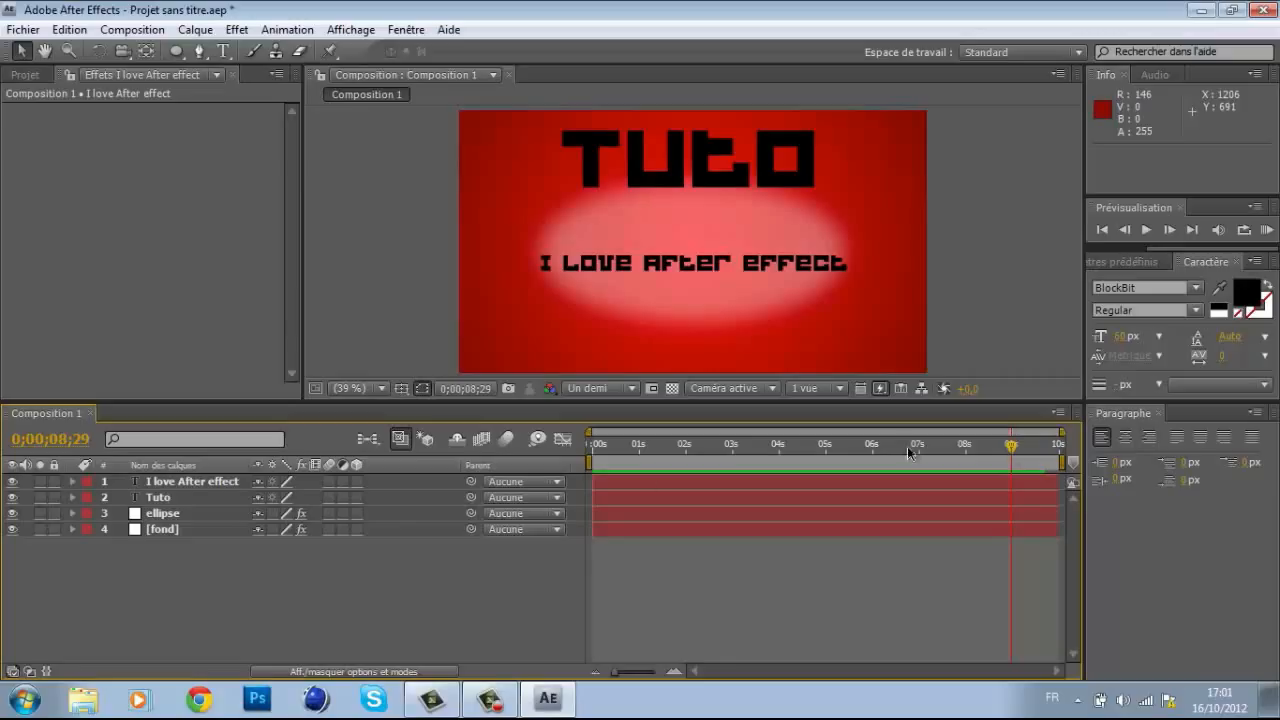
left_click(75, 481)
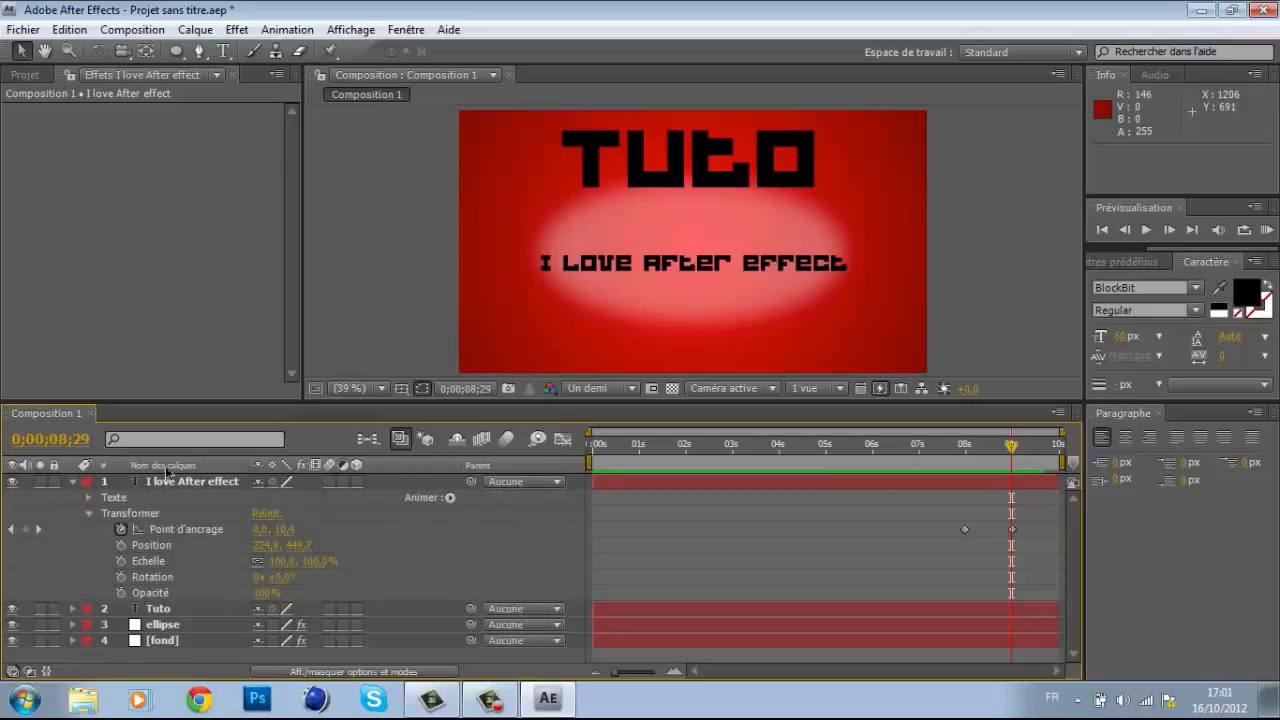
mouse_move(1012, 452)
left_mouse_down()
mouse_move(962, 452)
mouse_move(1013, 455)
left_mouse_up()
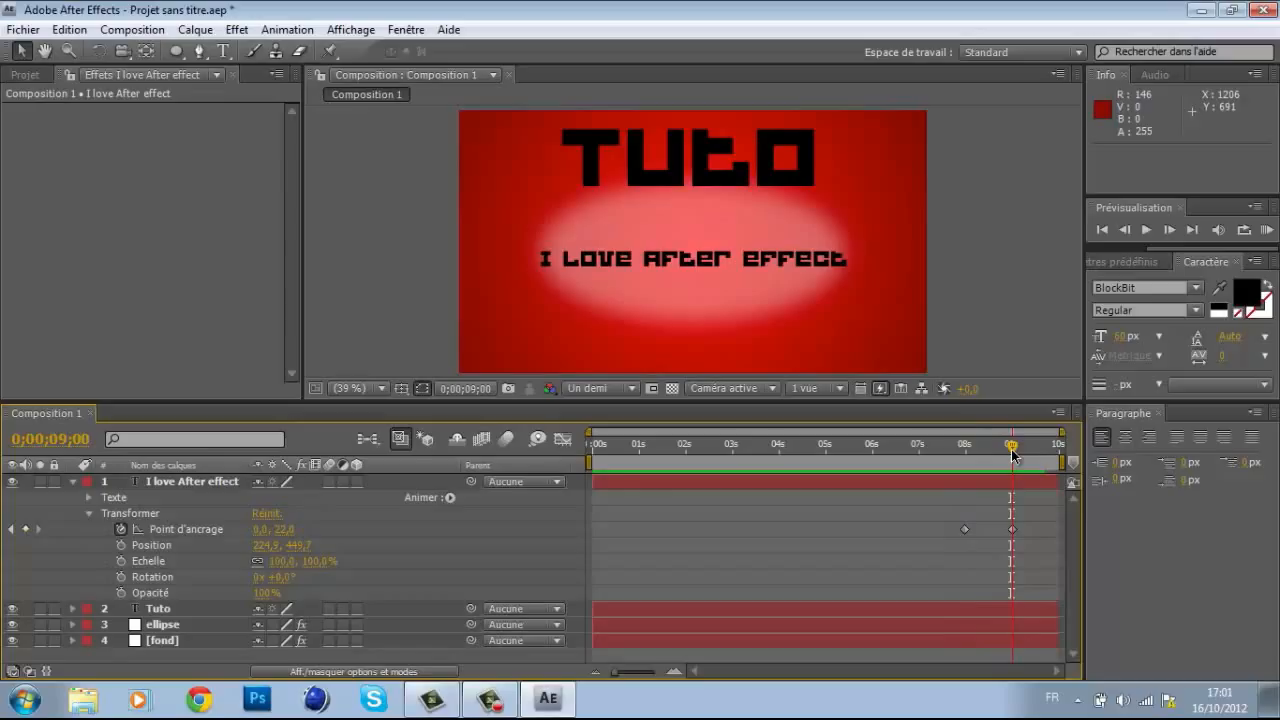
left_click(71, 482)
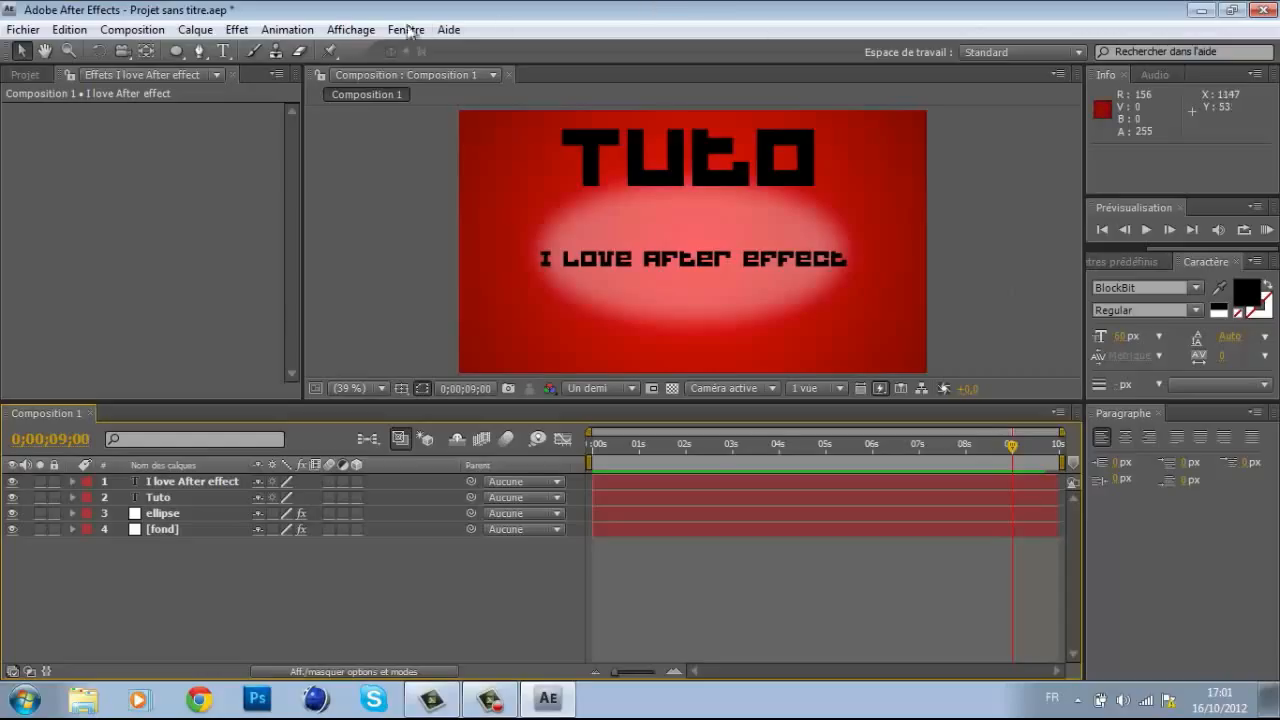
left_click(238, 30)
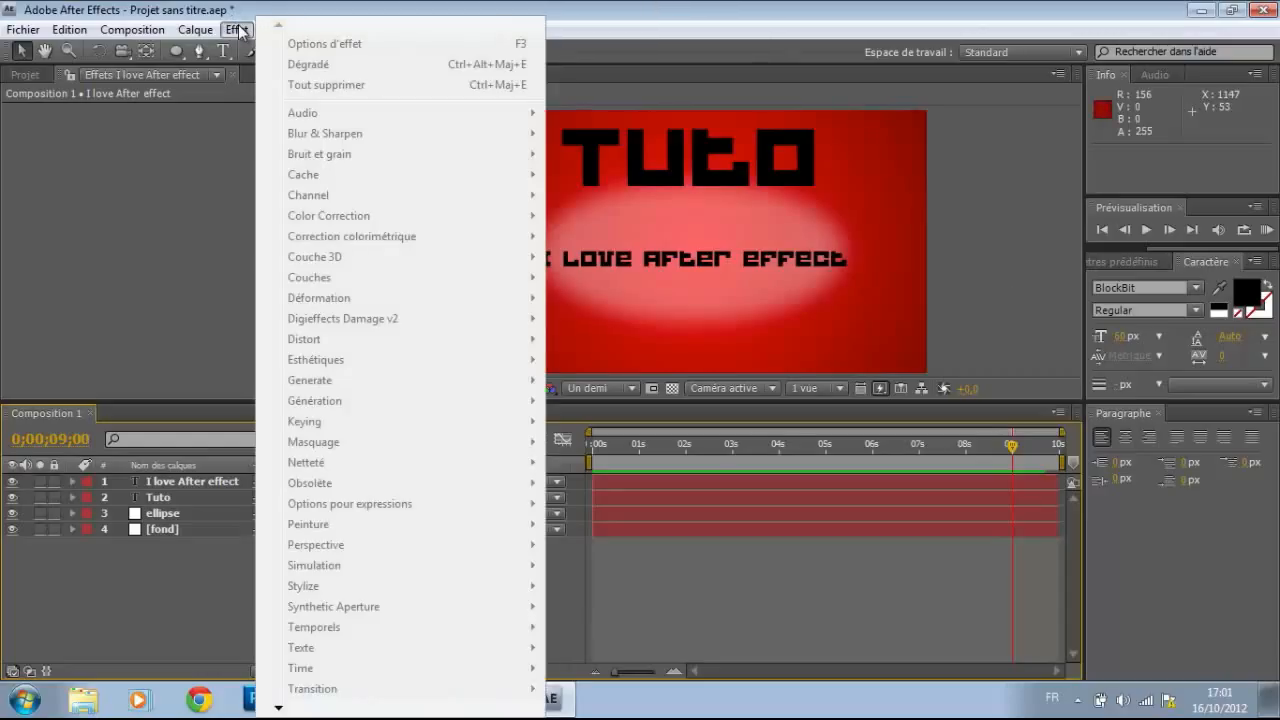
left_click(238, 30)
left_click(238, 30)
left_click(1044, 181)
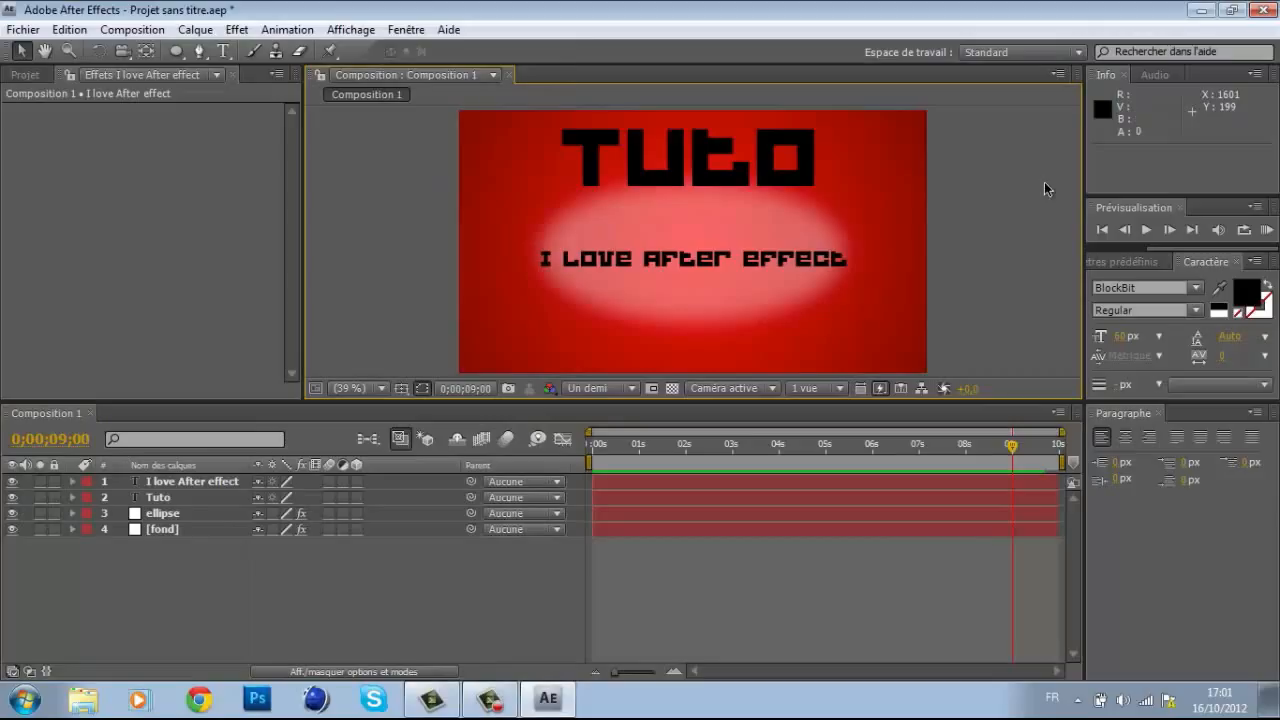